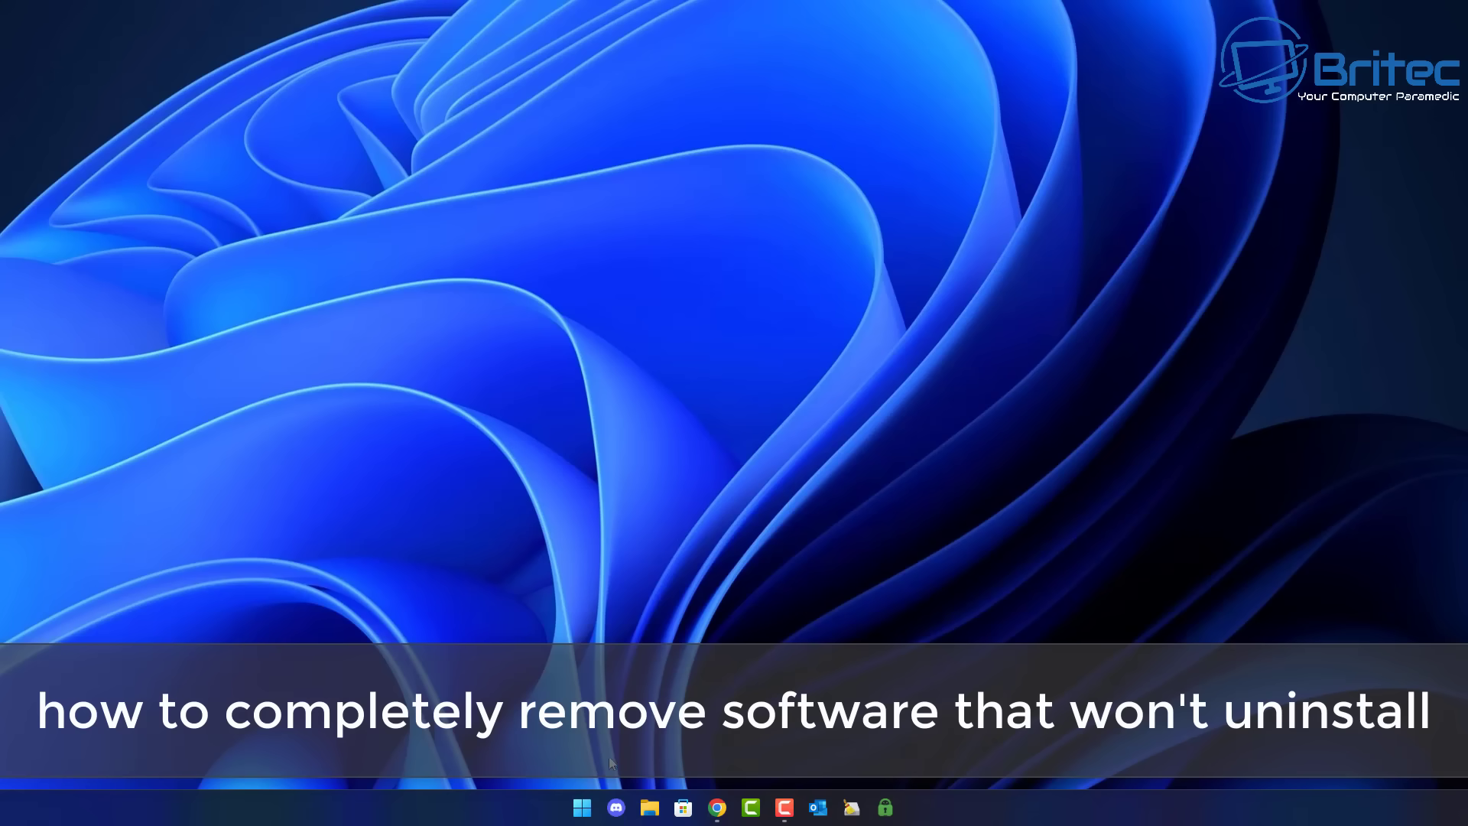
- Look through the full list of installed apps in the Start menu for the program that needs removing
left_click(583, 808)
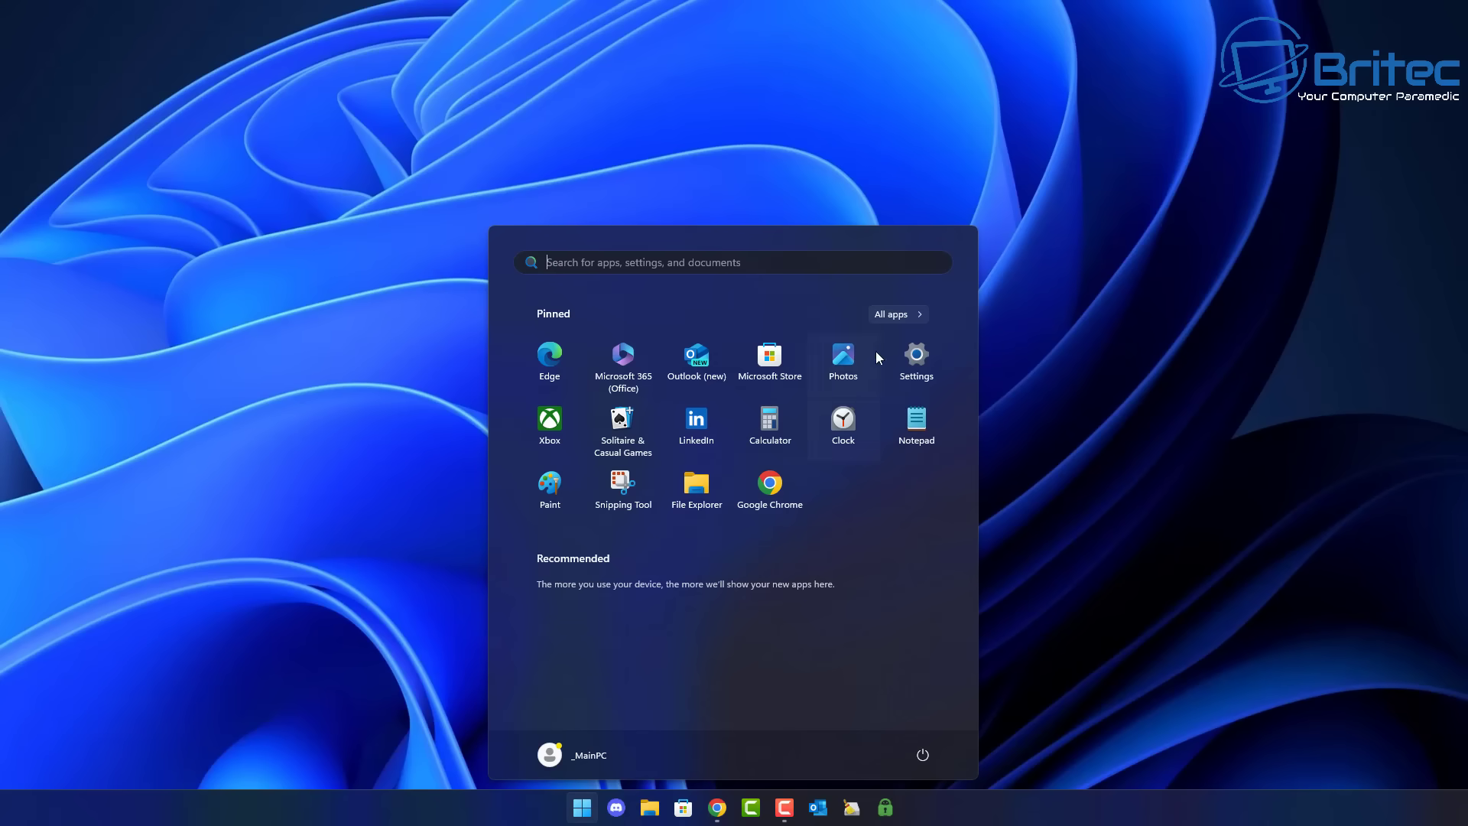
left_click(898, 315)
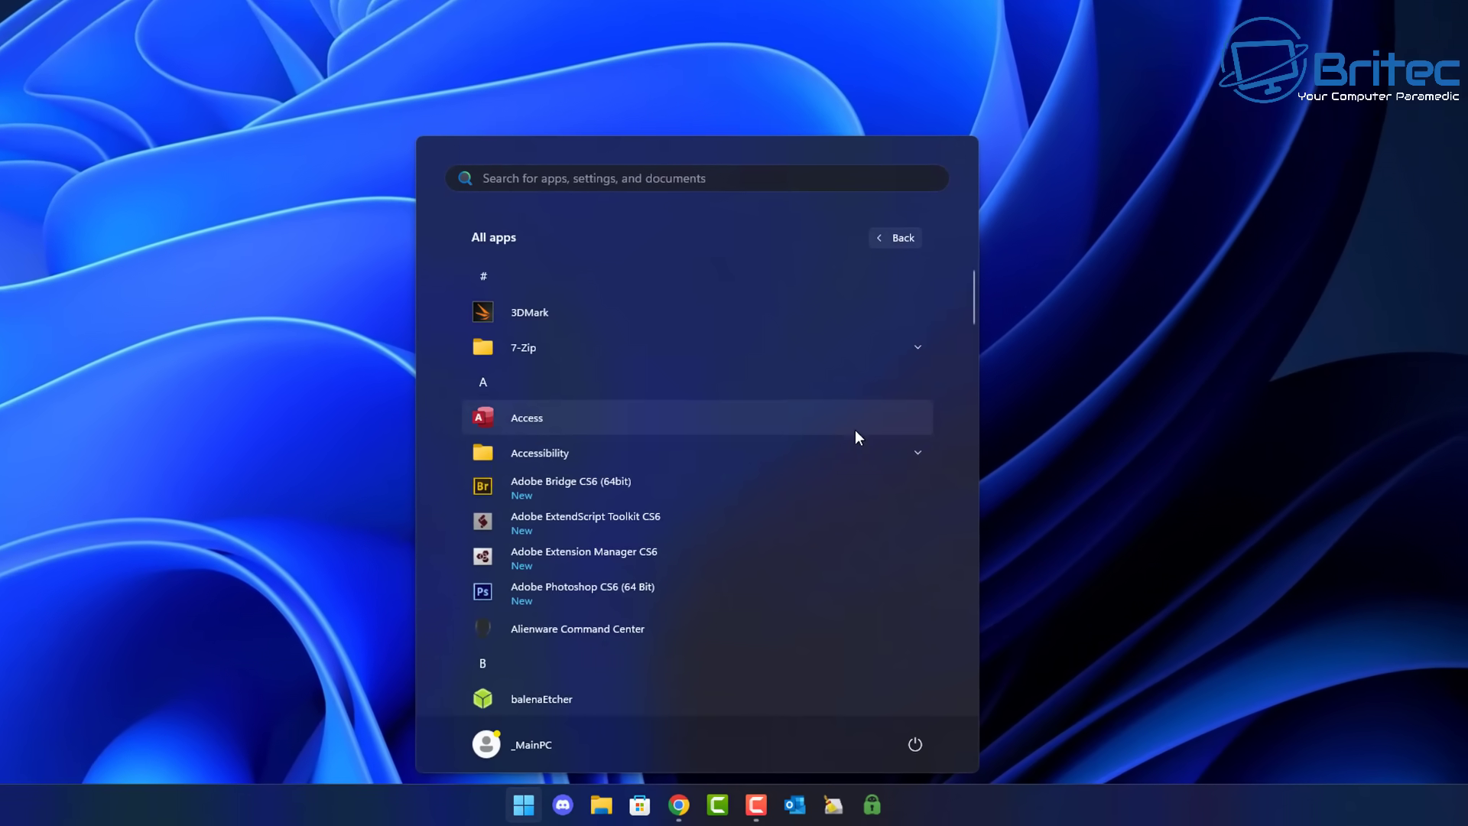
scroll(840, 427, "down", 4)
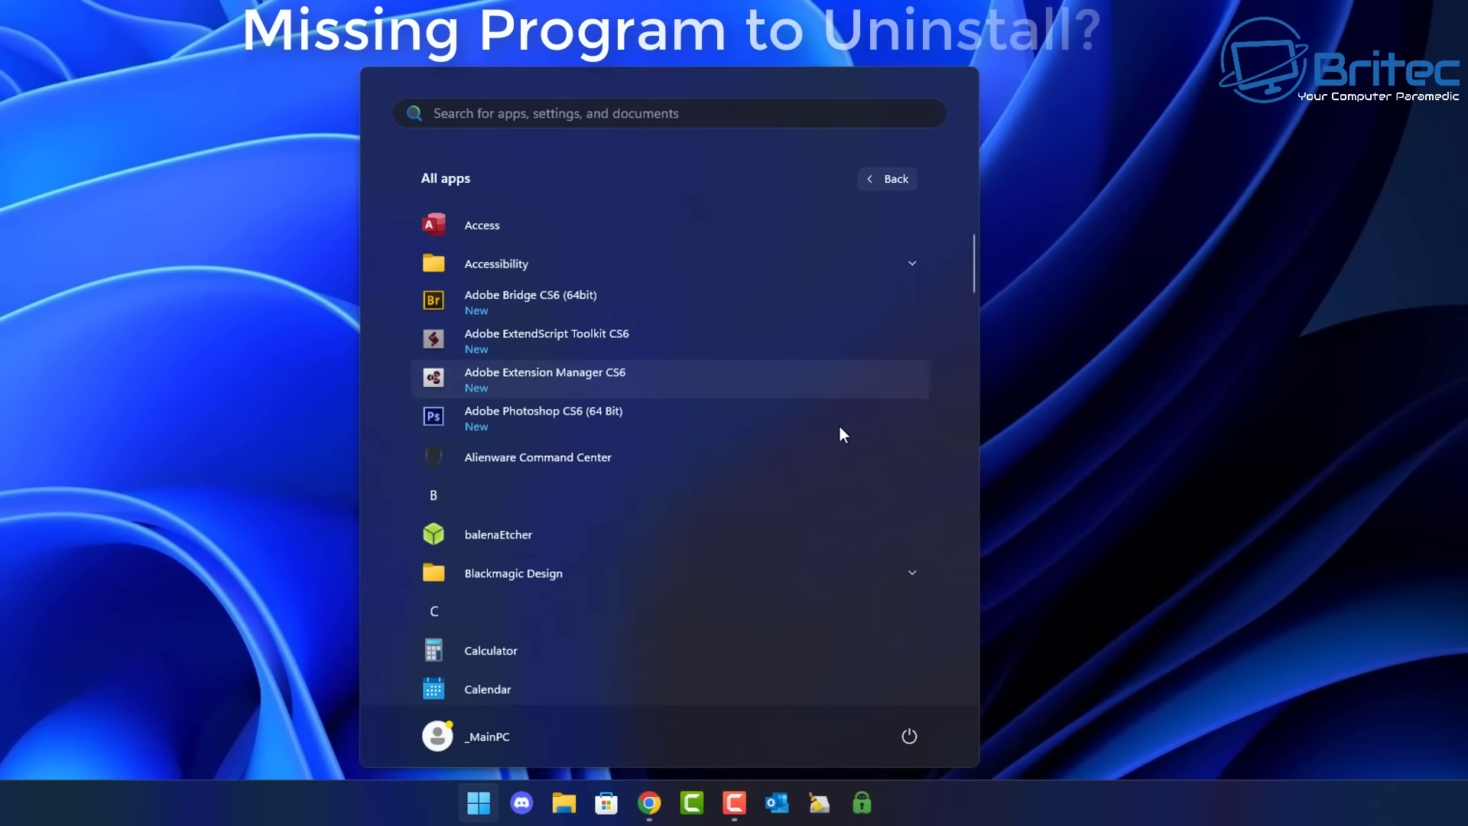
scroll(840, 426, "down", 3)
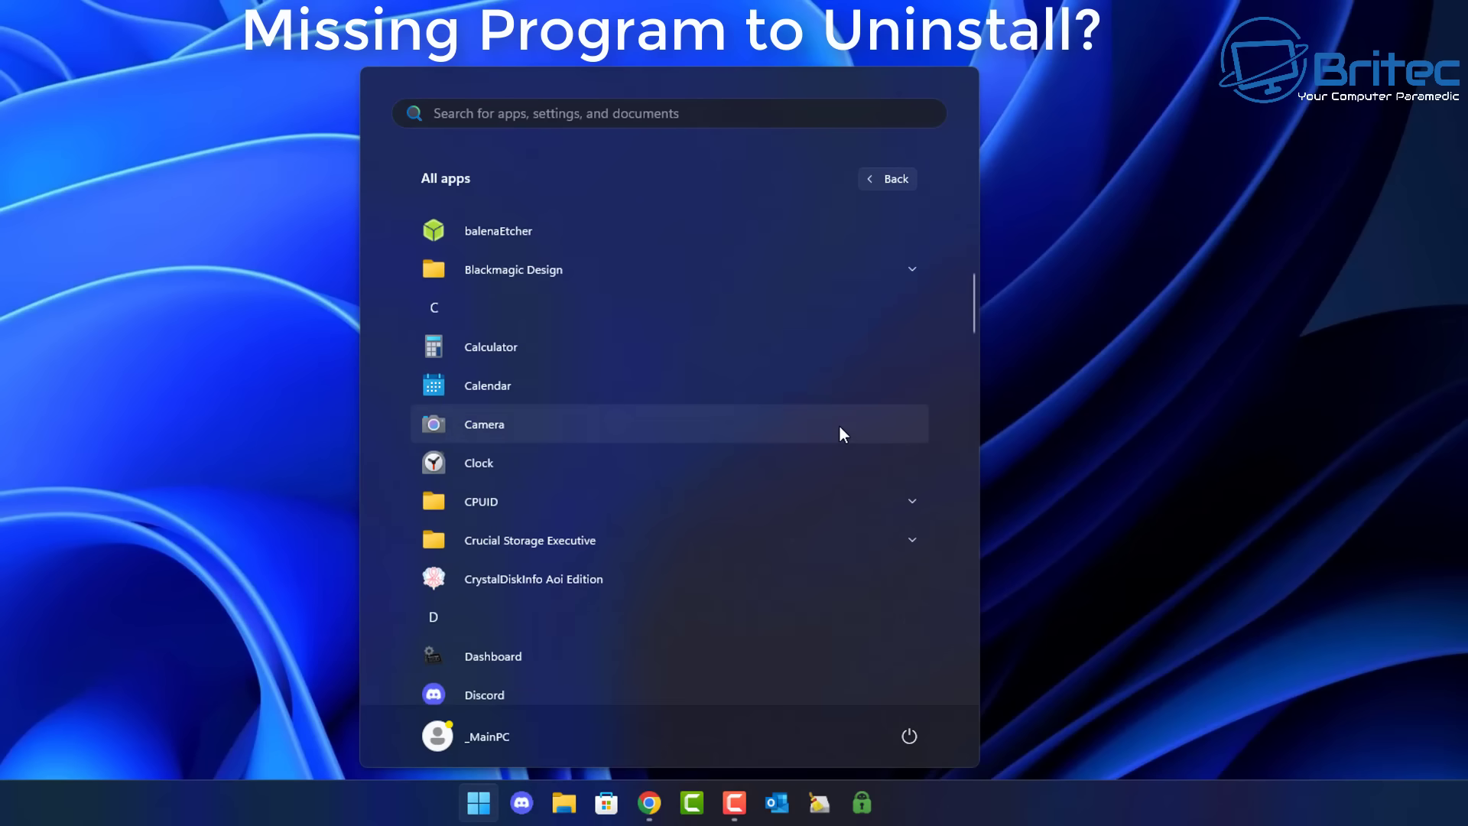
scroll(841, 435, "down", 3)
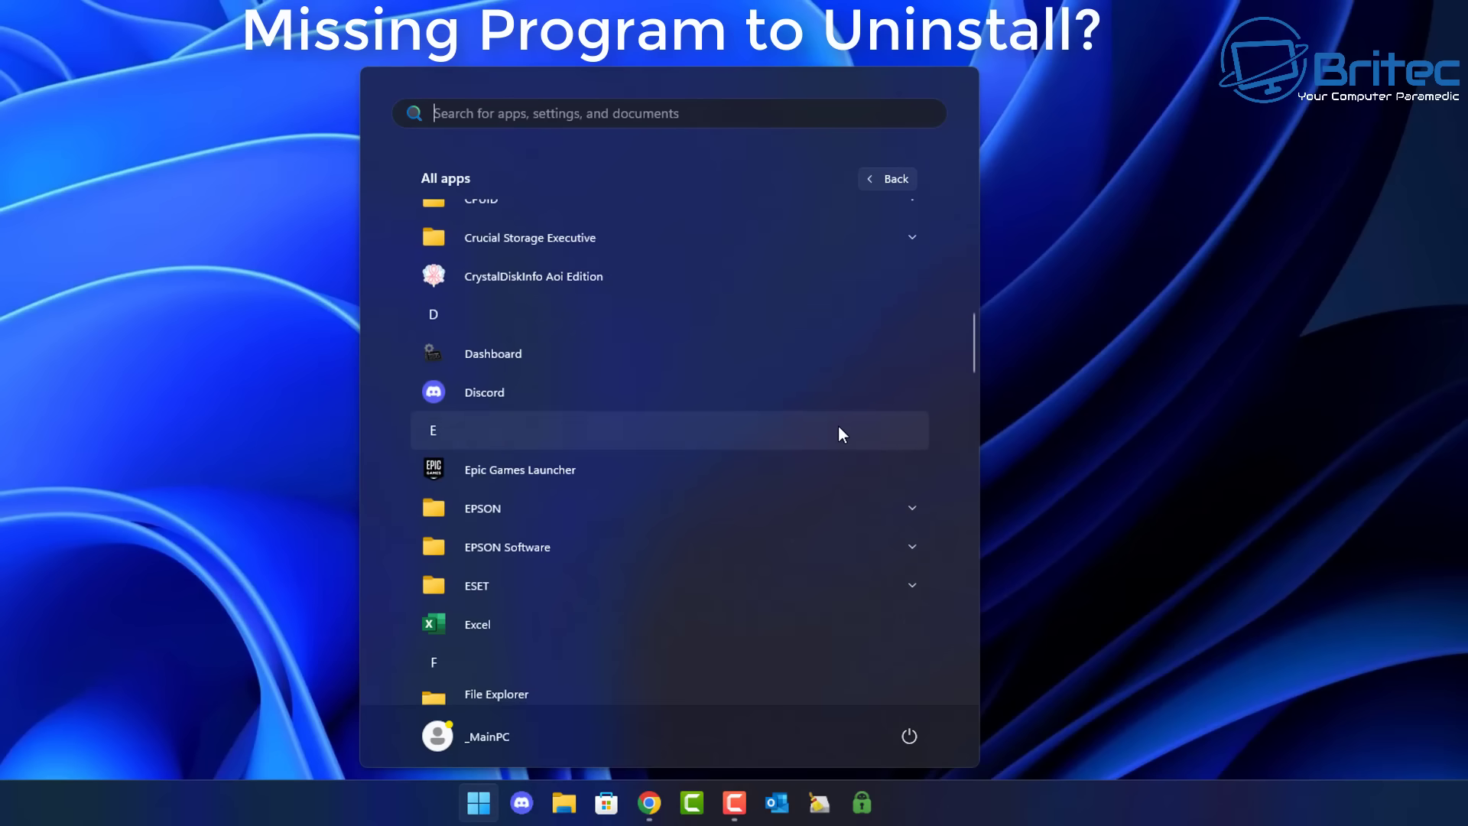
scroll(838, 428, "down", 3)
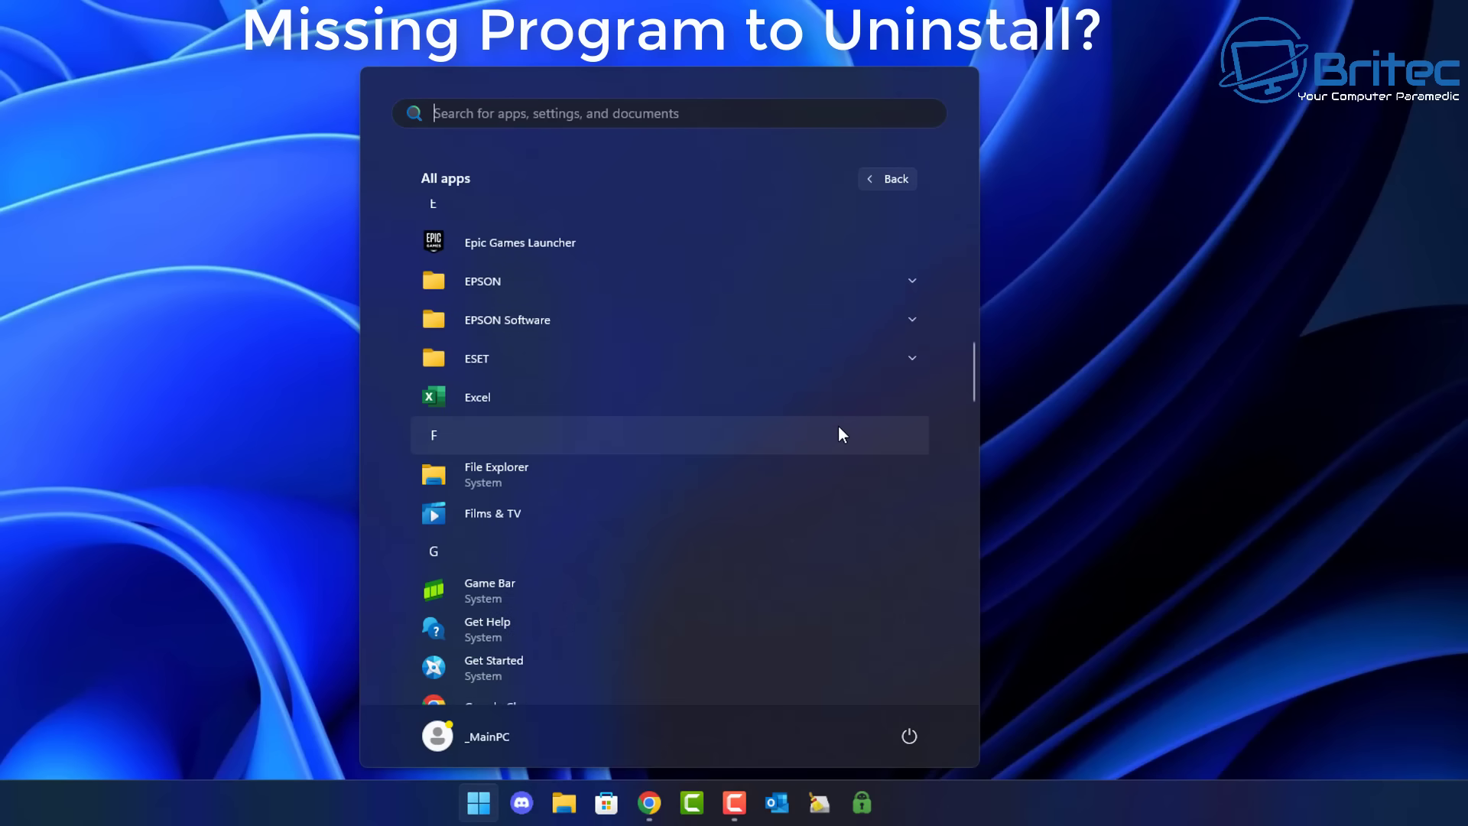
scroll(840, 433, "down", 3)
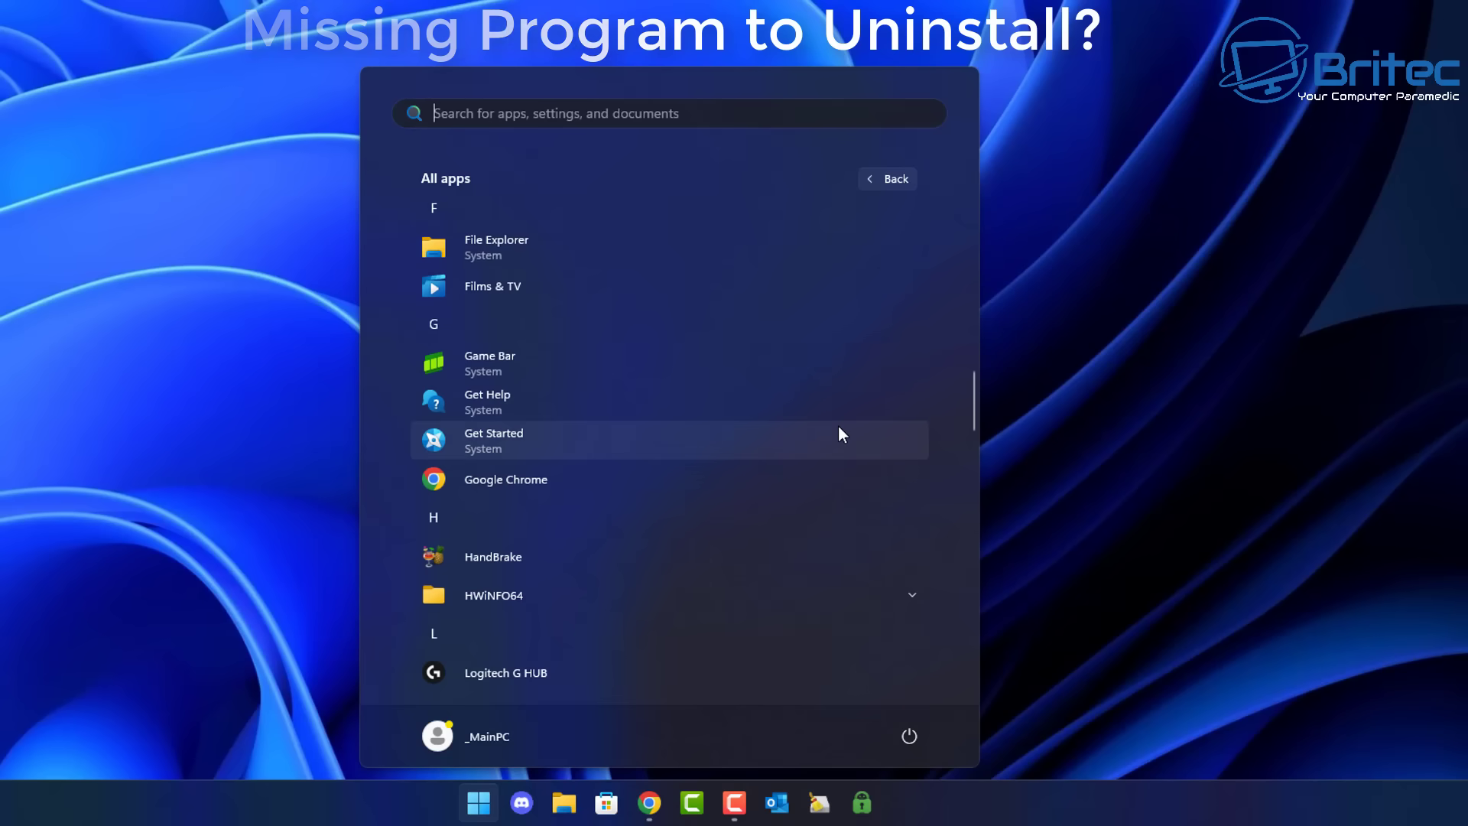
scroll(838, 427, "down", 5)
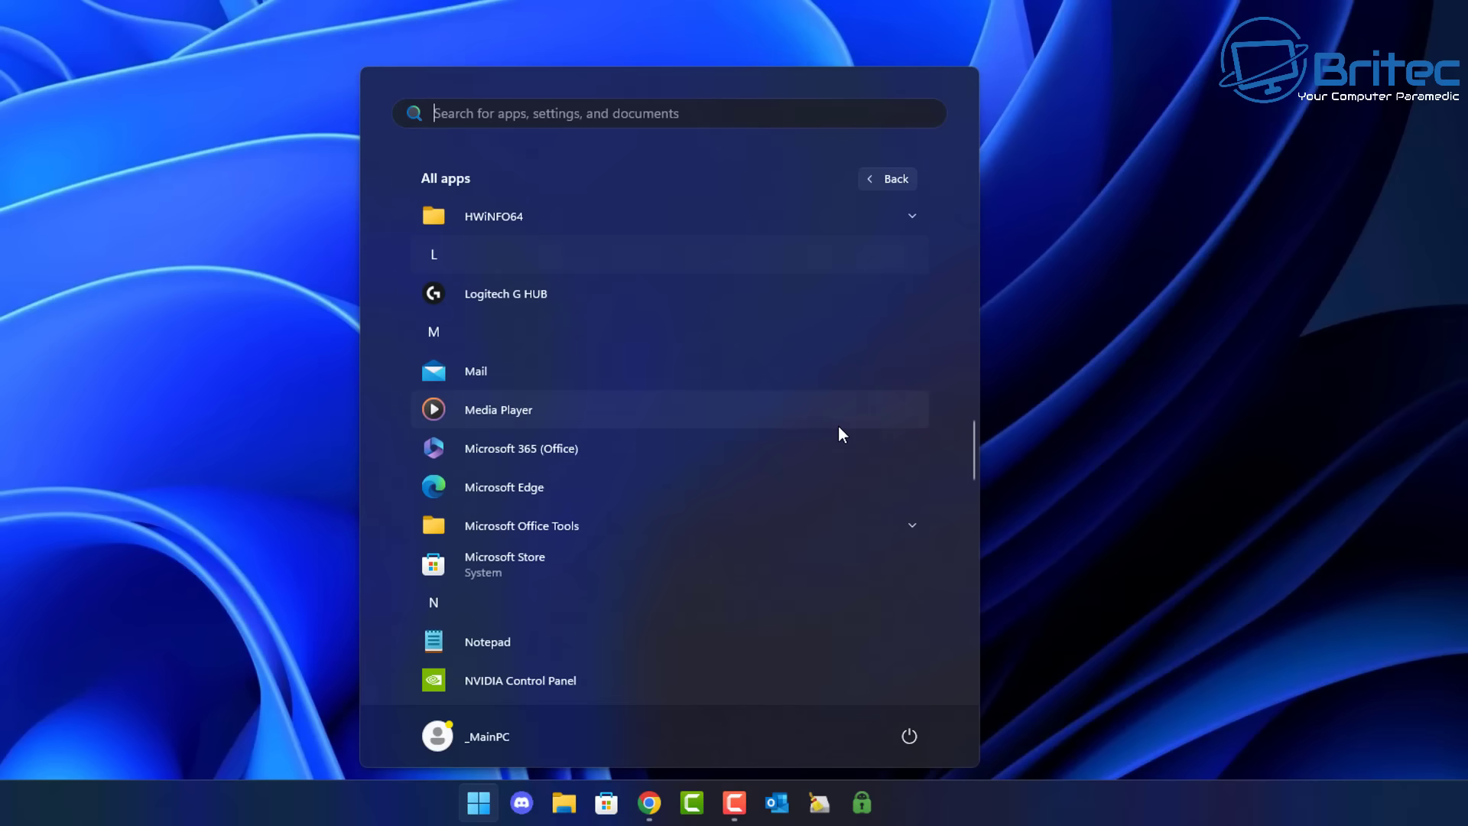
scroll(839, 428, "down", 7)
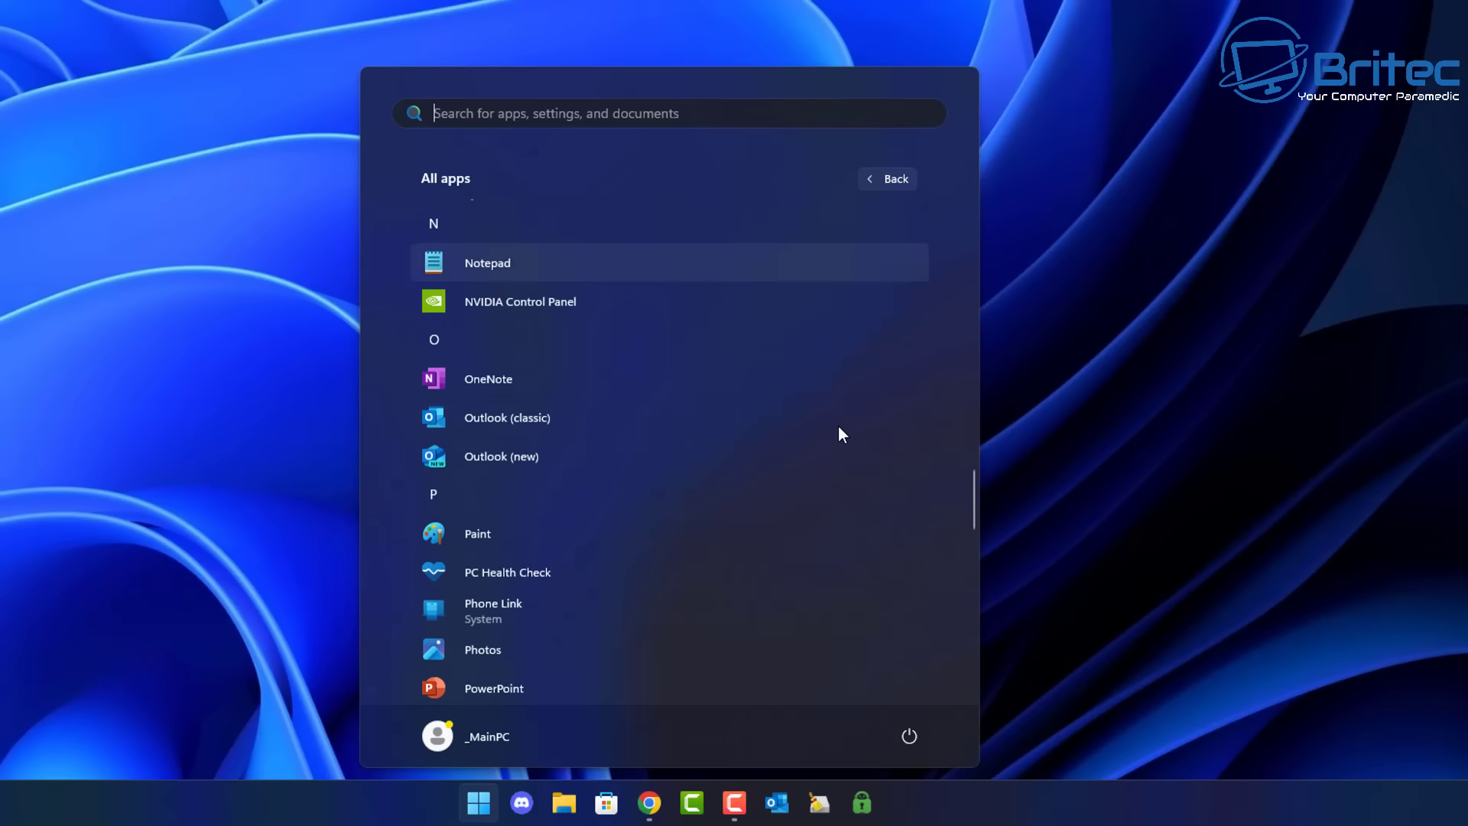
scroll(838, 428, "down", 7)
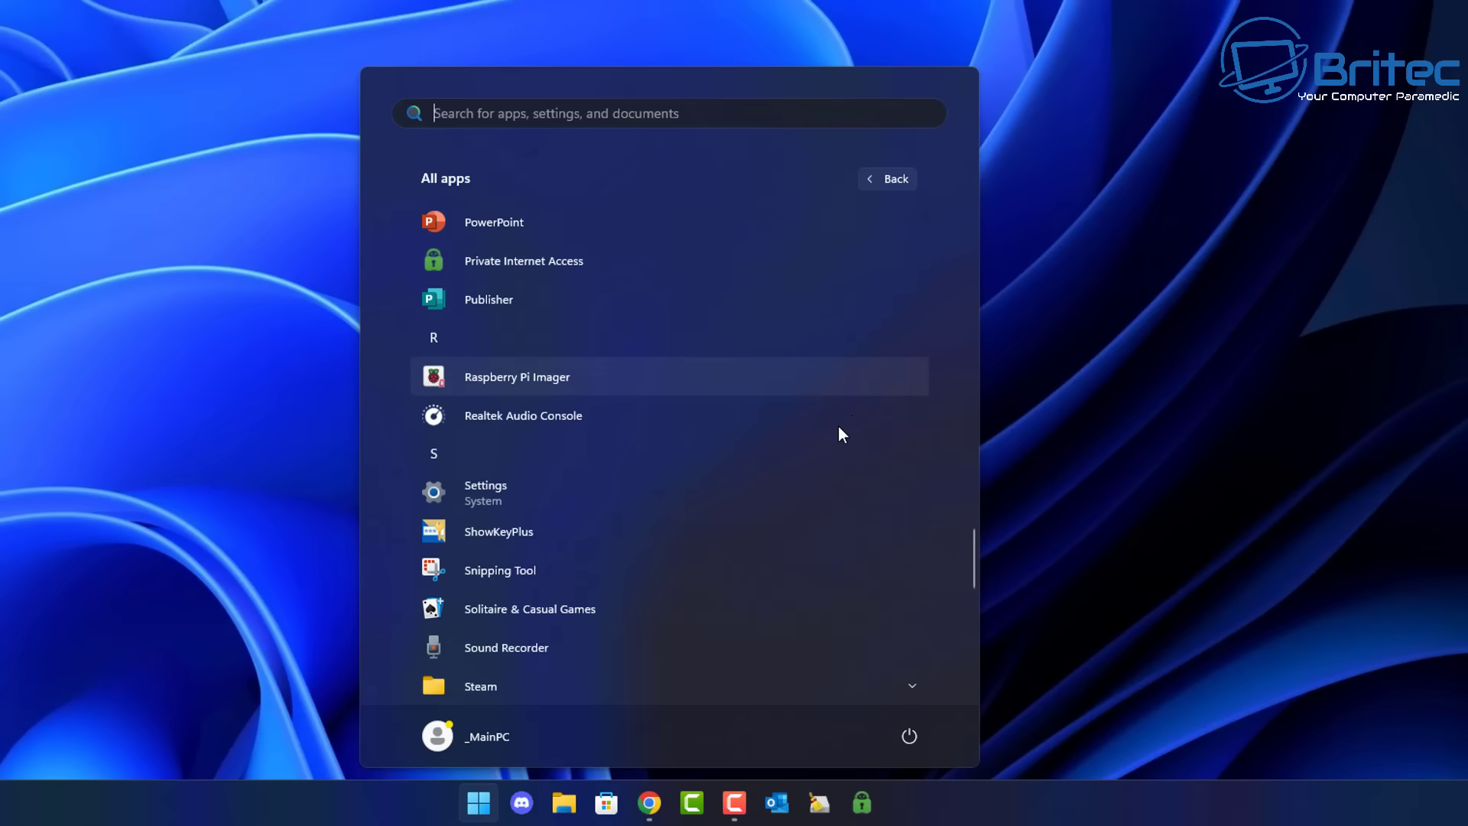
scroll(838, 425, "down", 3)
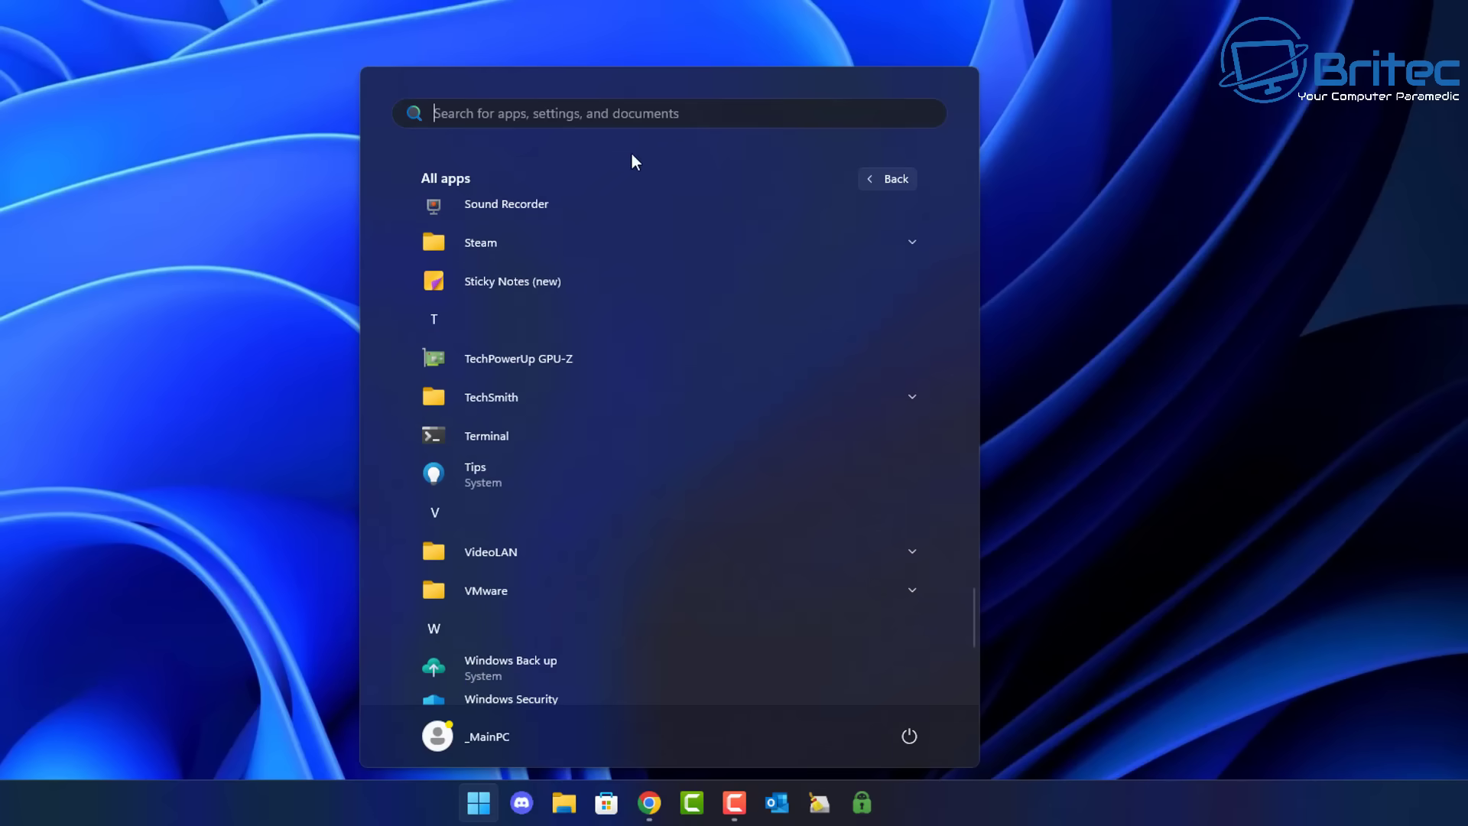
- Search Windows for "disk copy" to check for the EaseUS Disk Copy app, and close the search
left_click(545, 111)
type("dis")
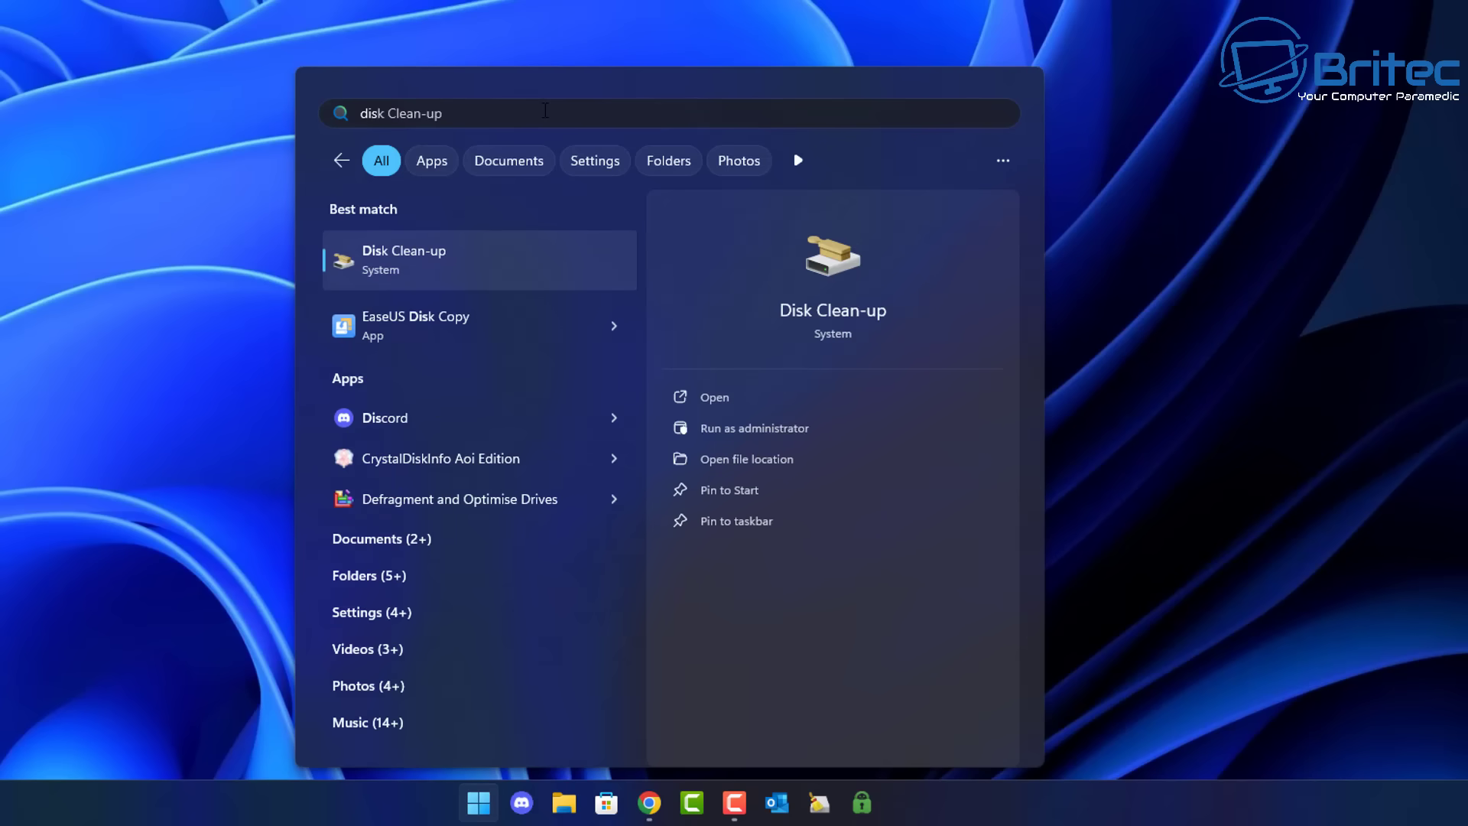
type("k copy")
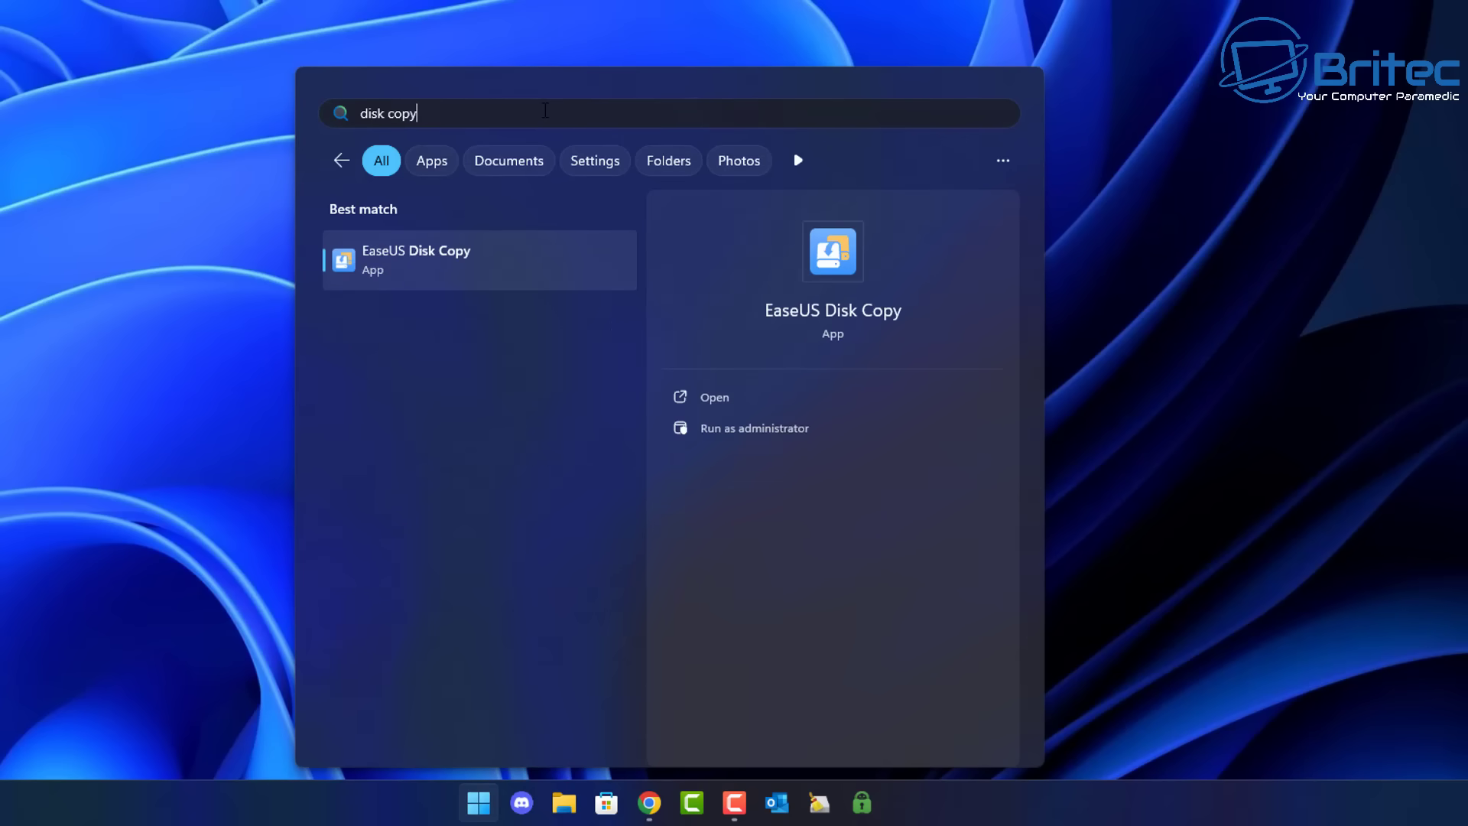
key("Escape")
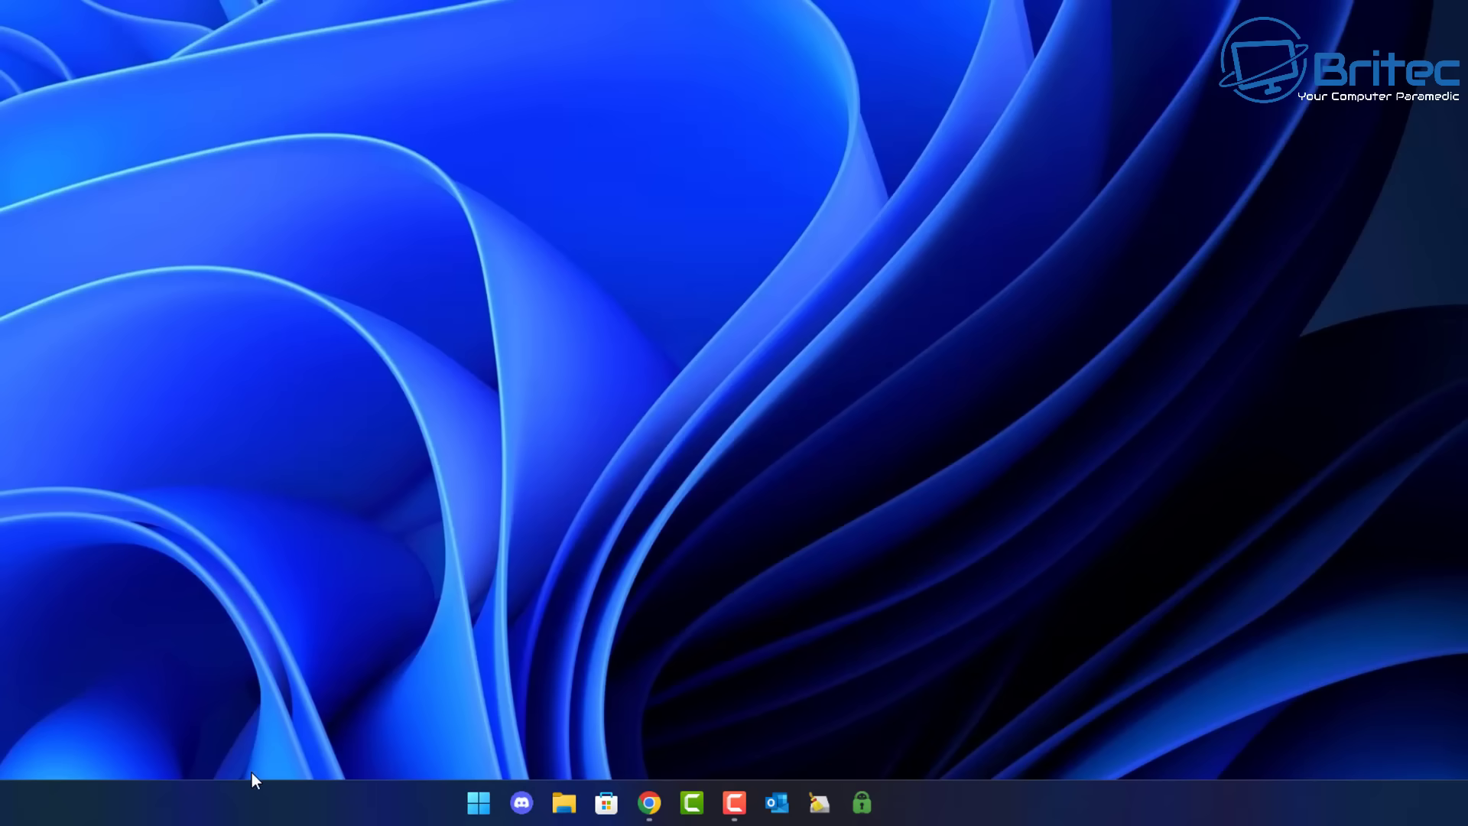
- Open the Program Files folder on Local Disk (C:) in File Explorer and check its folders for the program
left_click(564, 802)
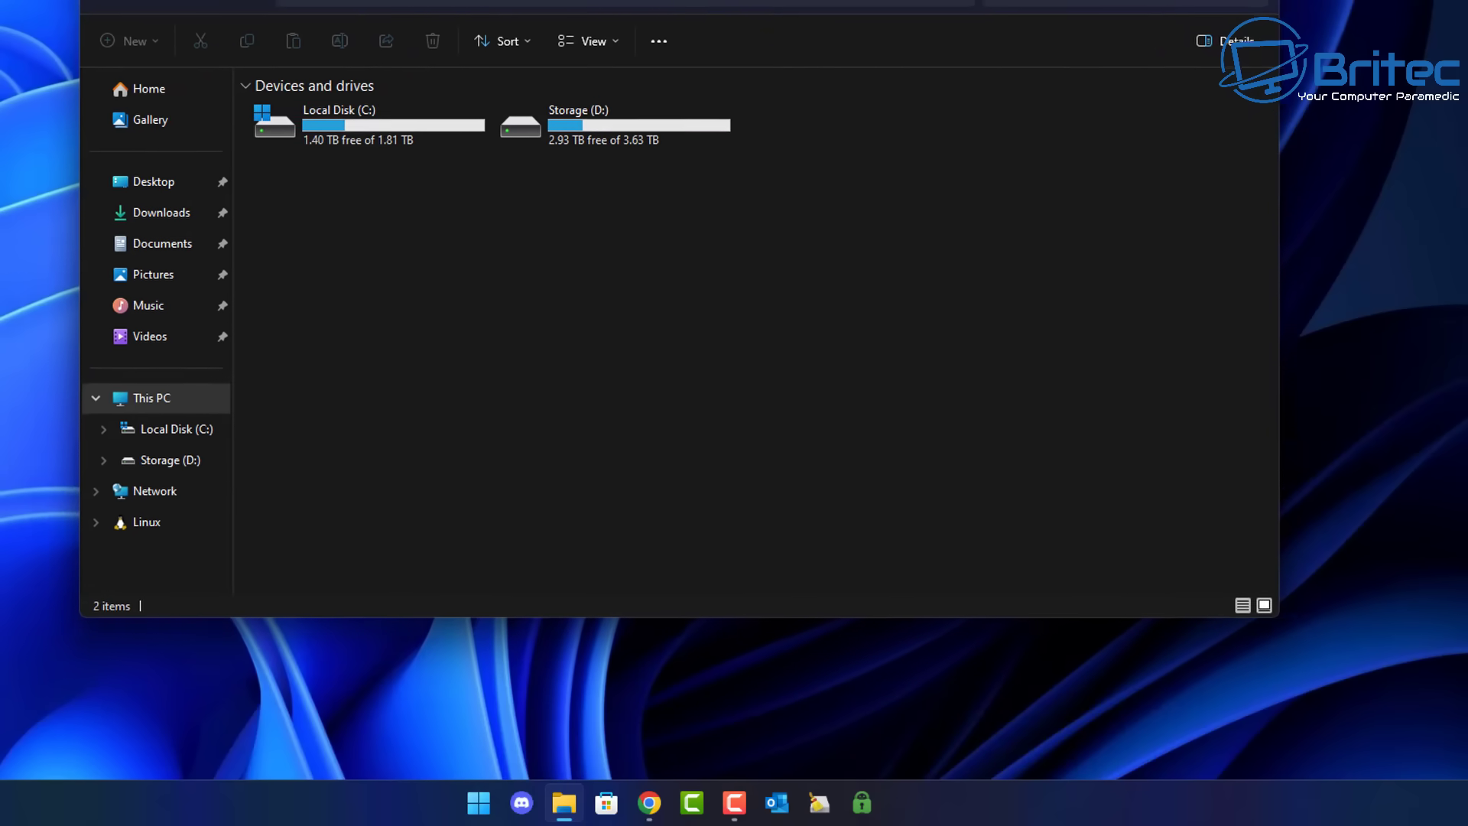
double_click(347, 112)
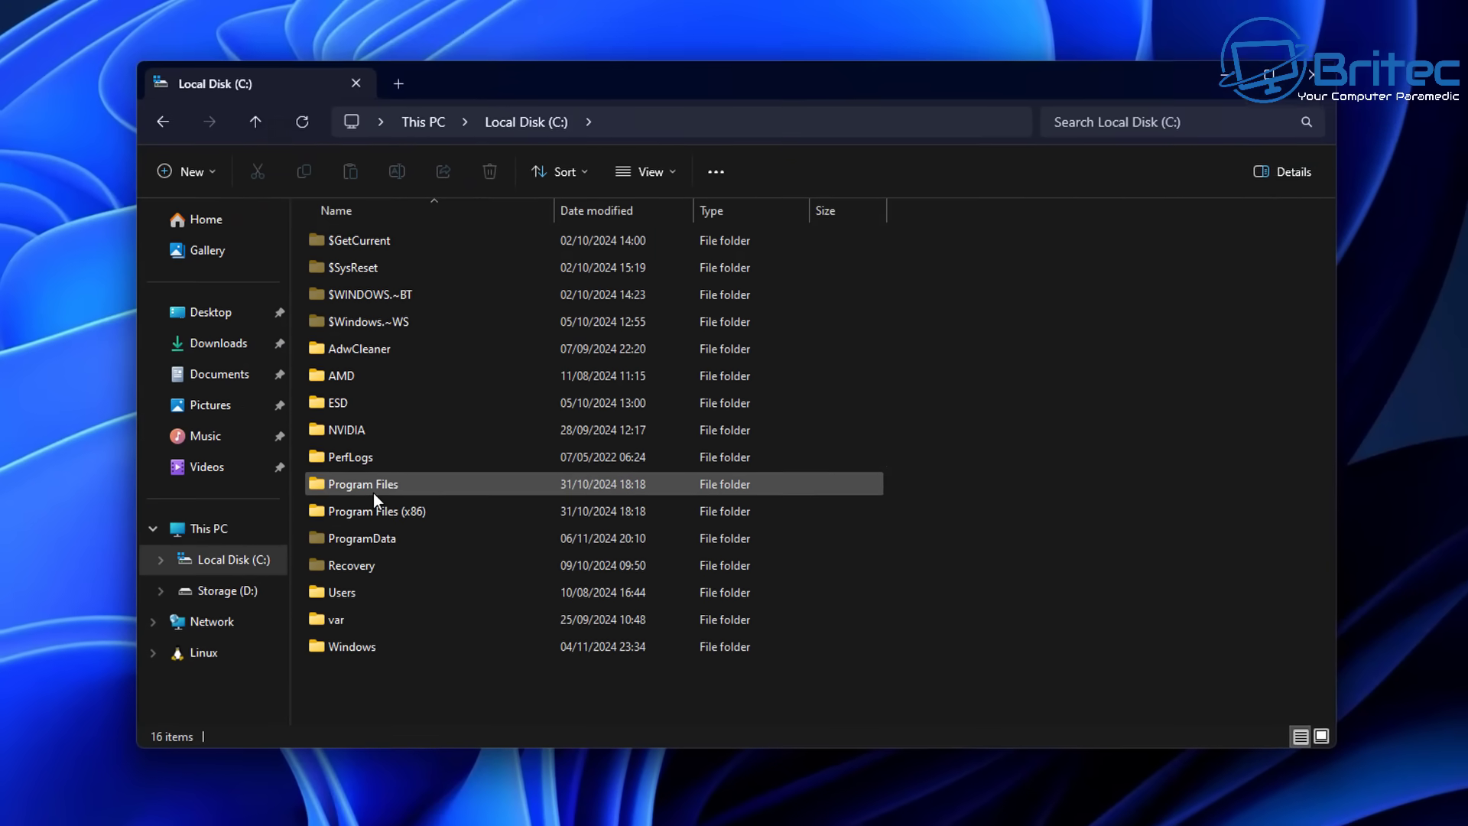
double_click(374, 489)
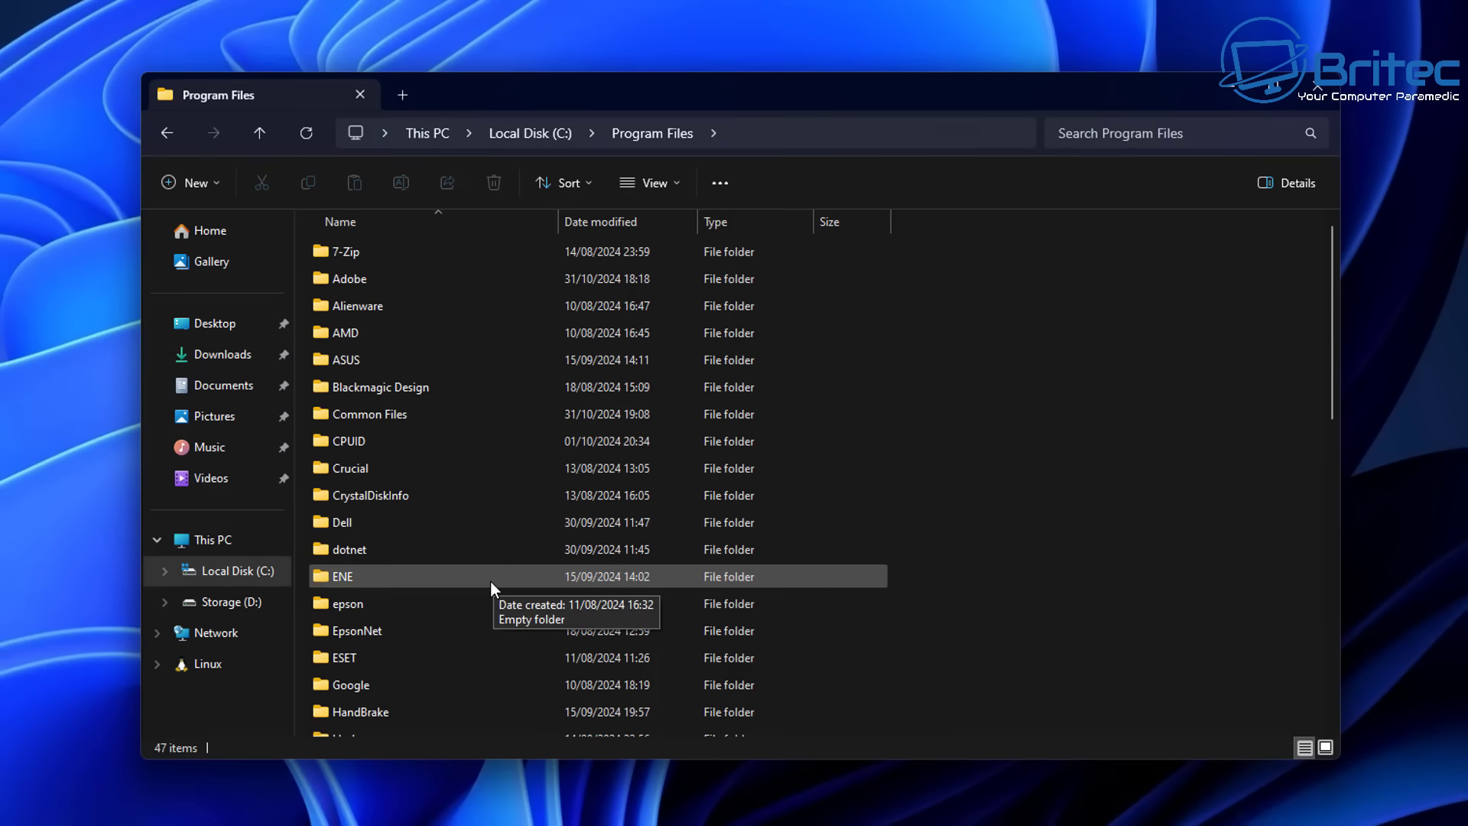
scroll(484, 587, "down", 5)
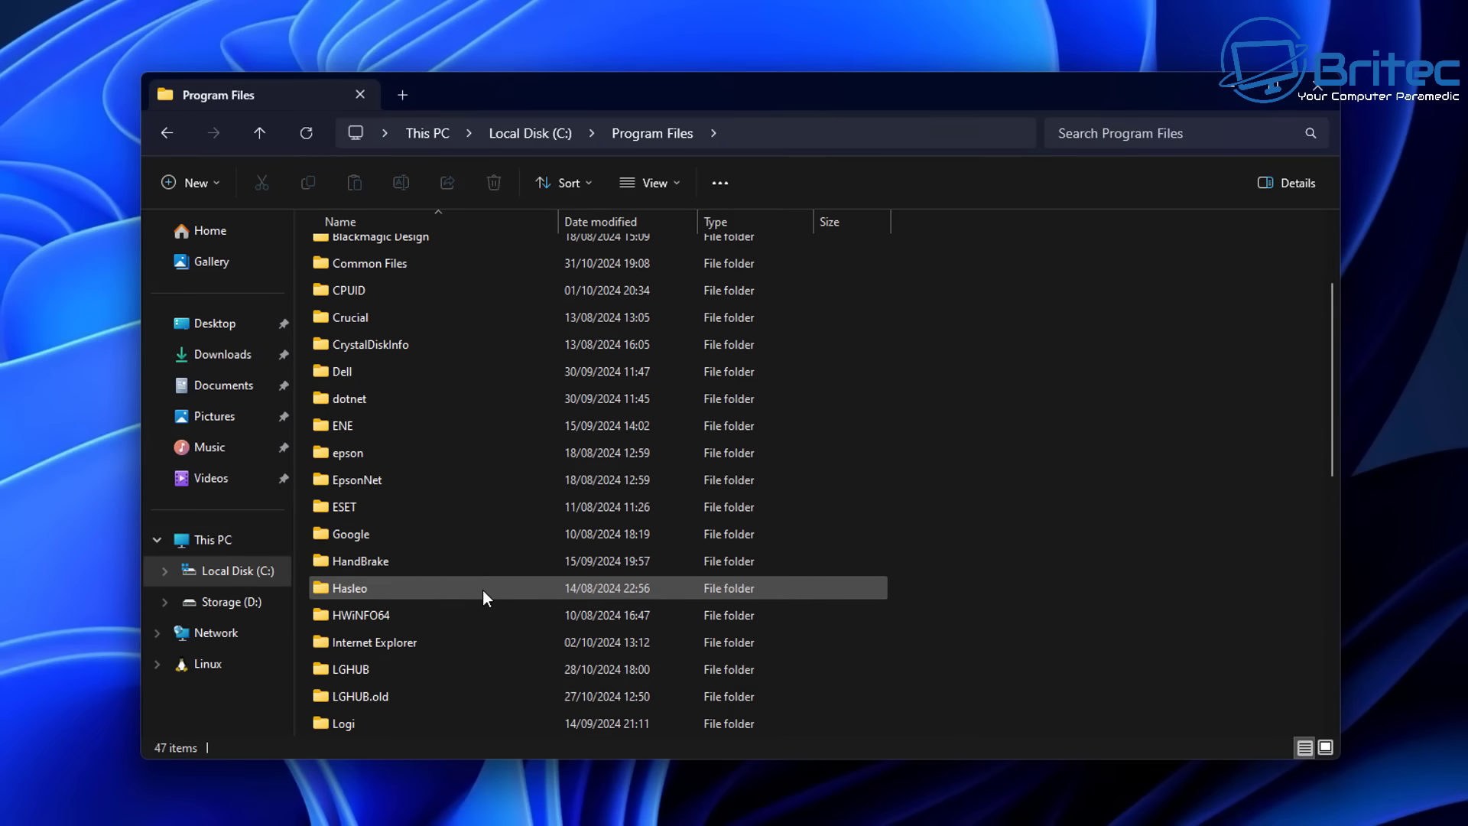
scroll(483, 589, "down", 5)
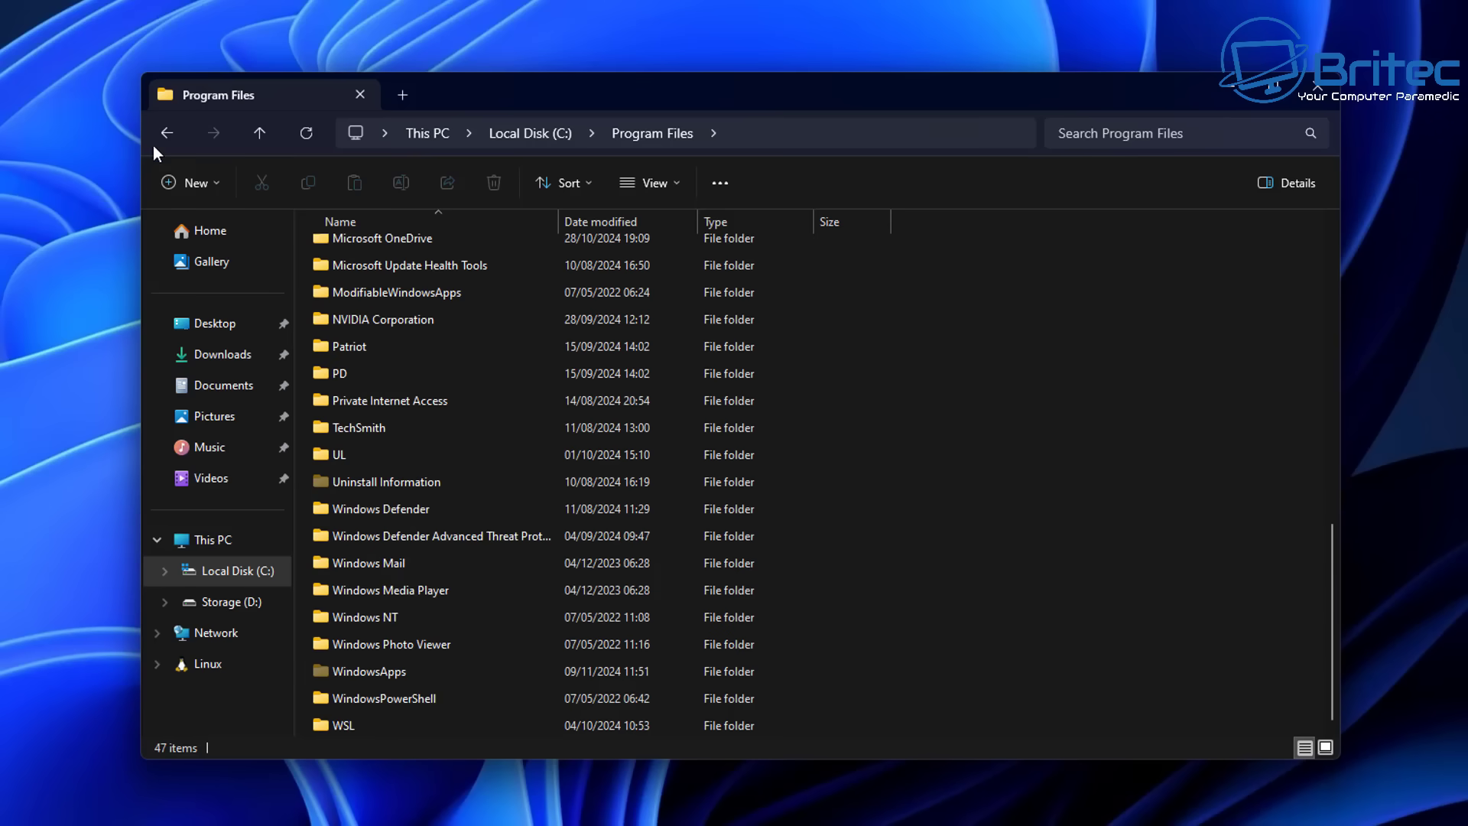
- Check the folders in Program Files (x86) for the program and return to the root of Local Disk (C:)
left_click(164, 126)
double_click(373, 523)
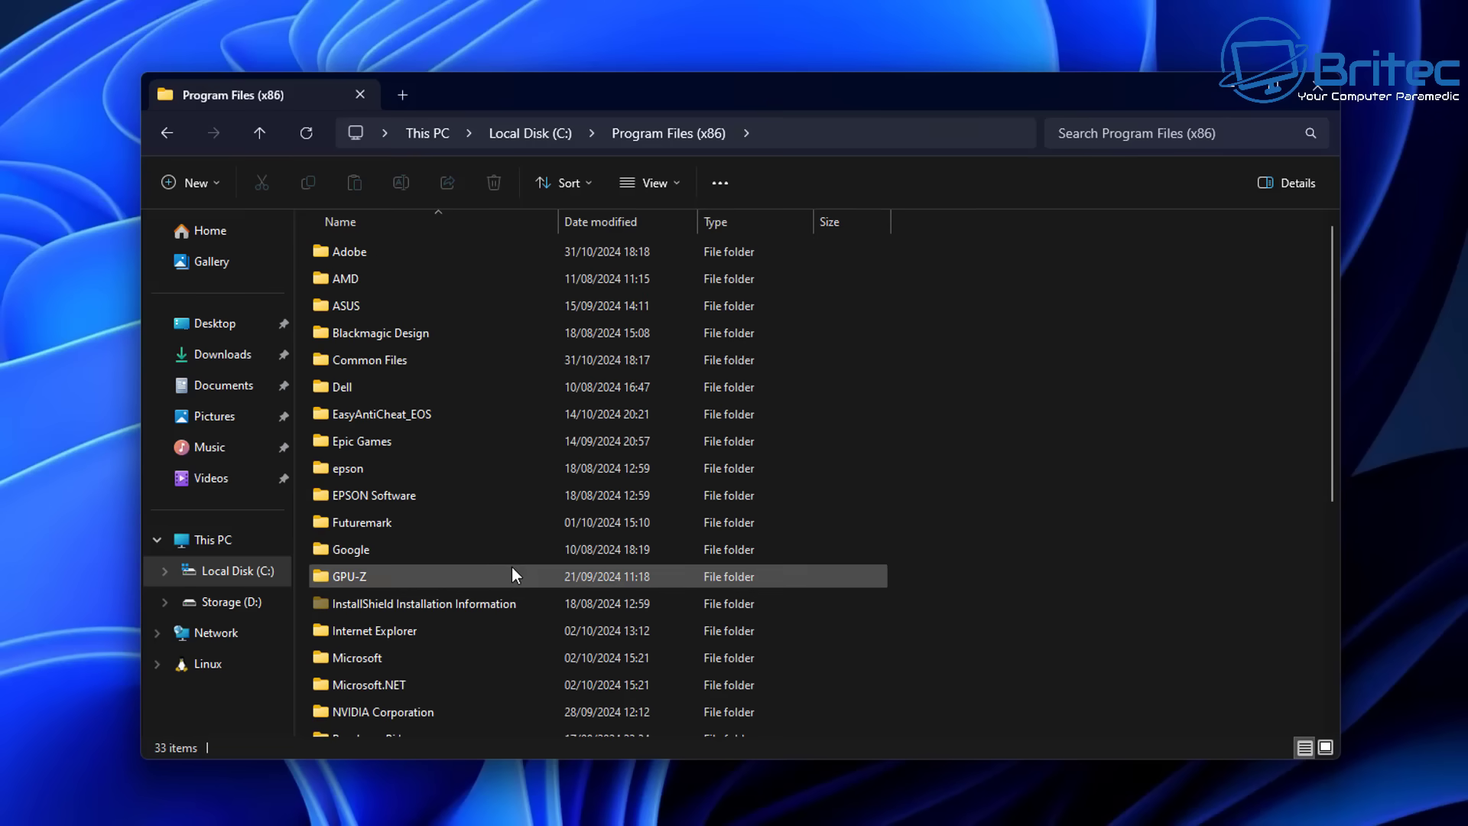
mouse_move(508, 570)
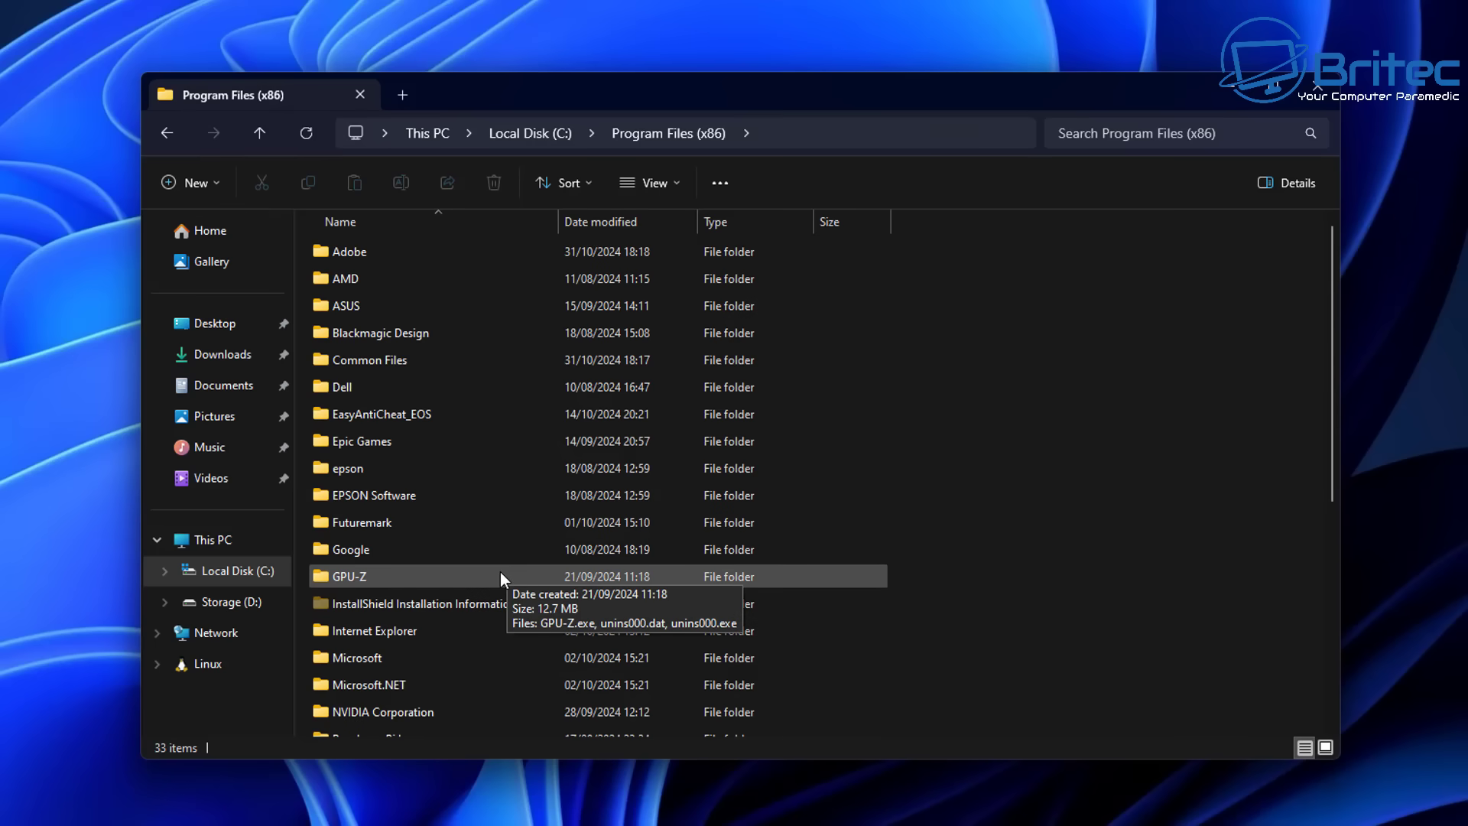
scroll(500, 572, "down", 2)
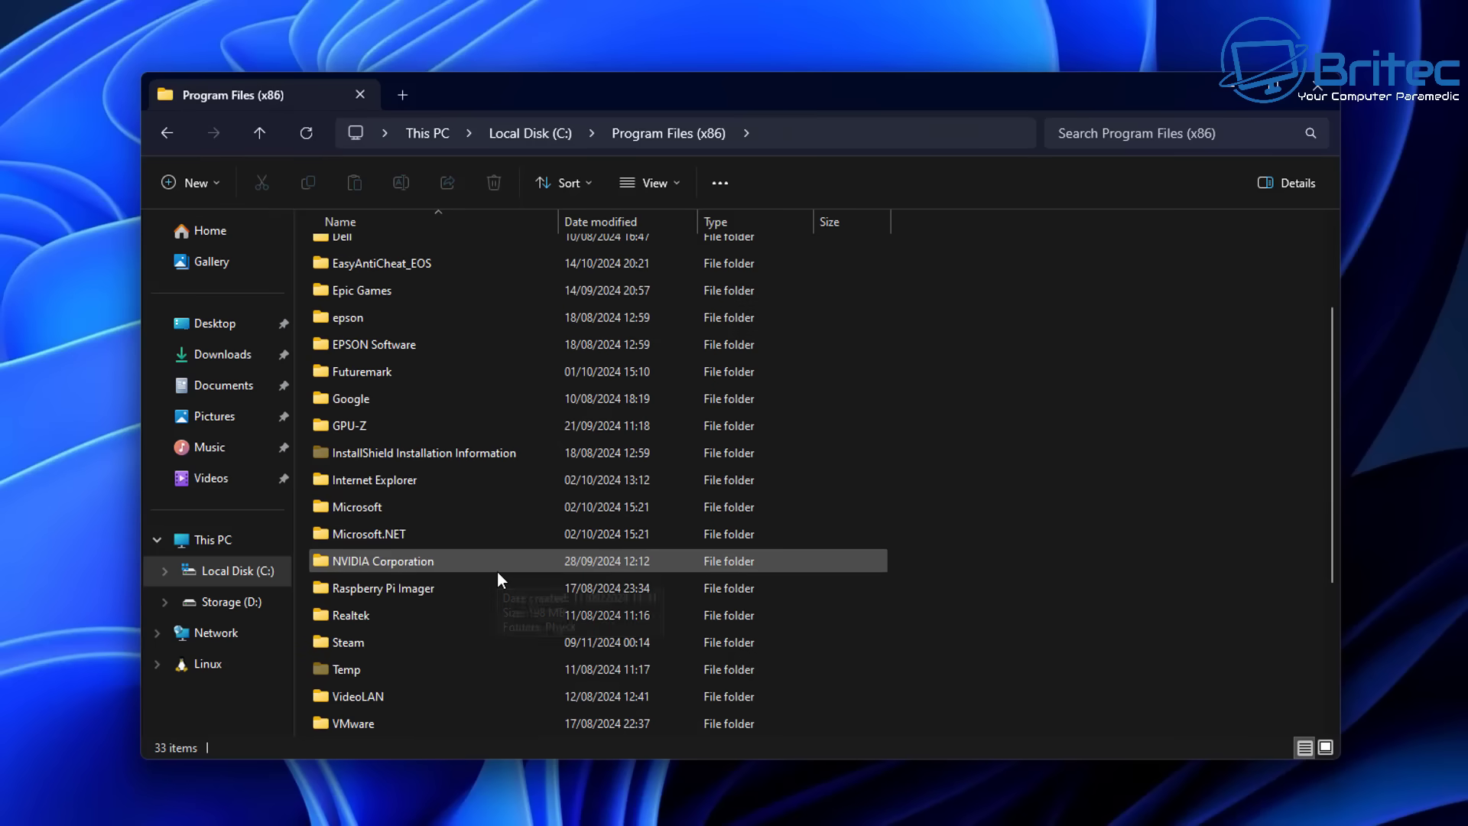
scroll(497, 579, "down", 3)
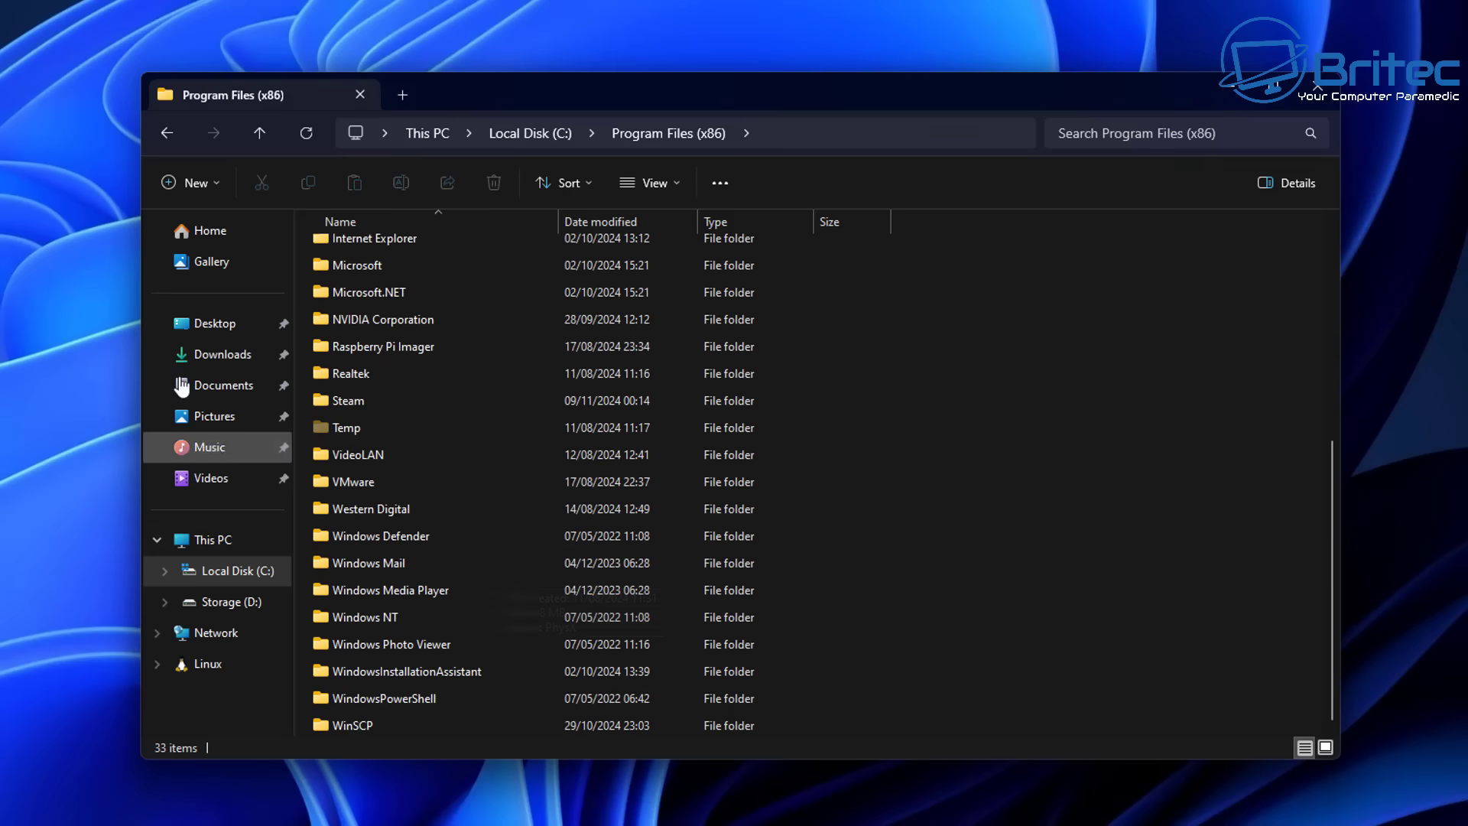
left_click(159, 130)
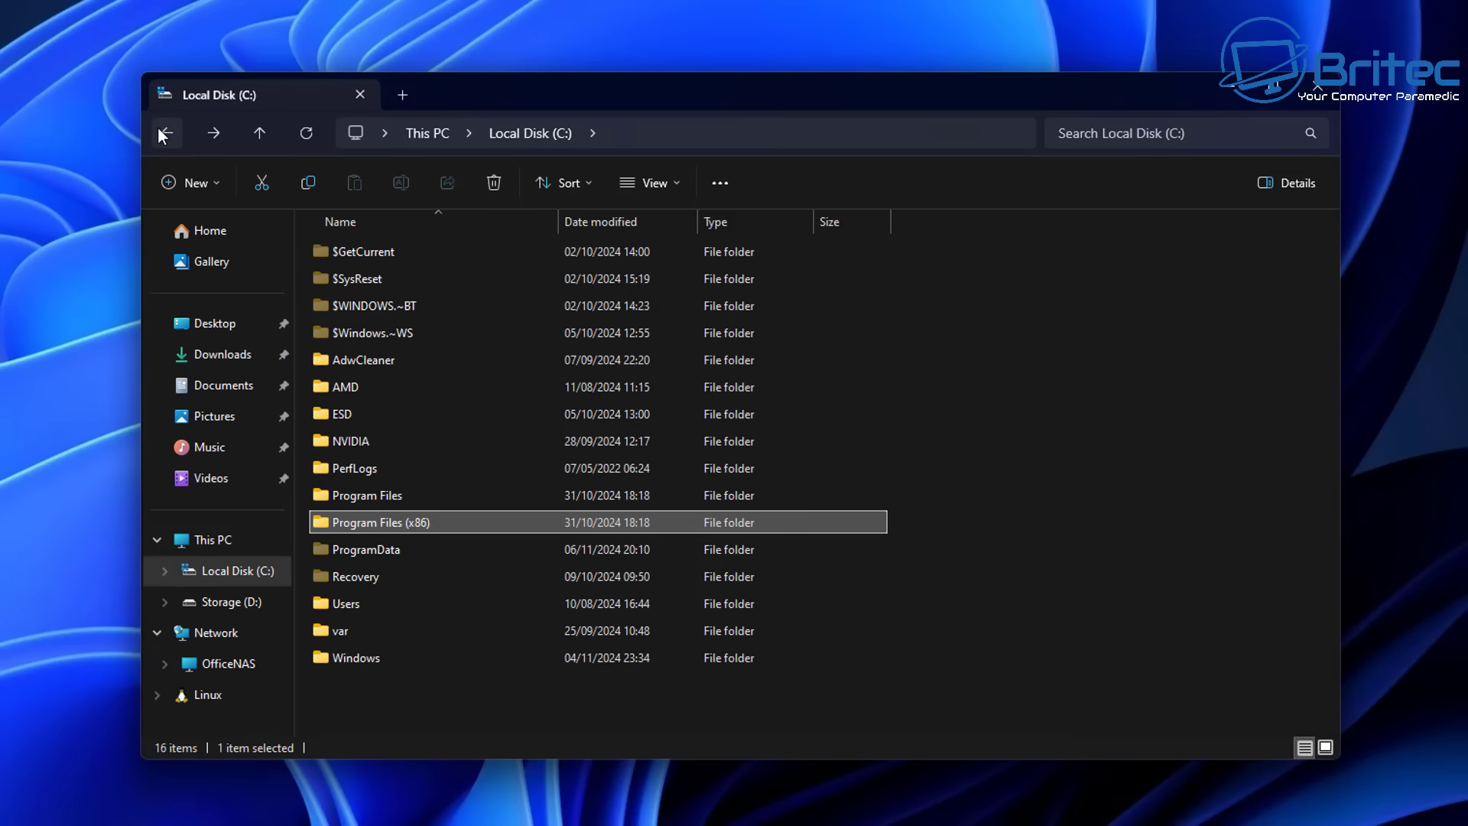
- Check the hidden files and folders setting in Folder Options and close the dialog without changes
left_click(691, 177)
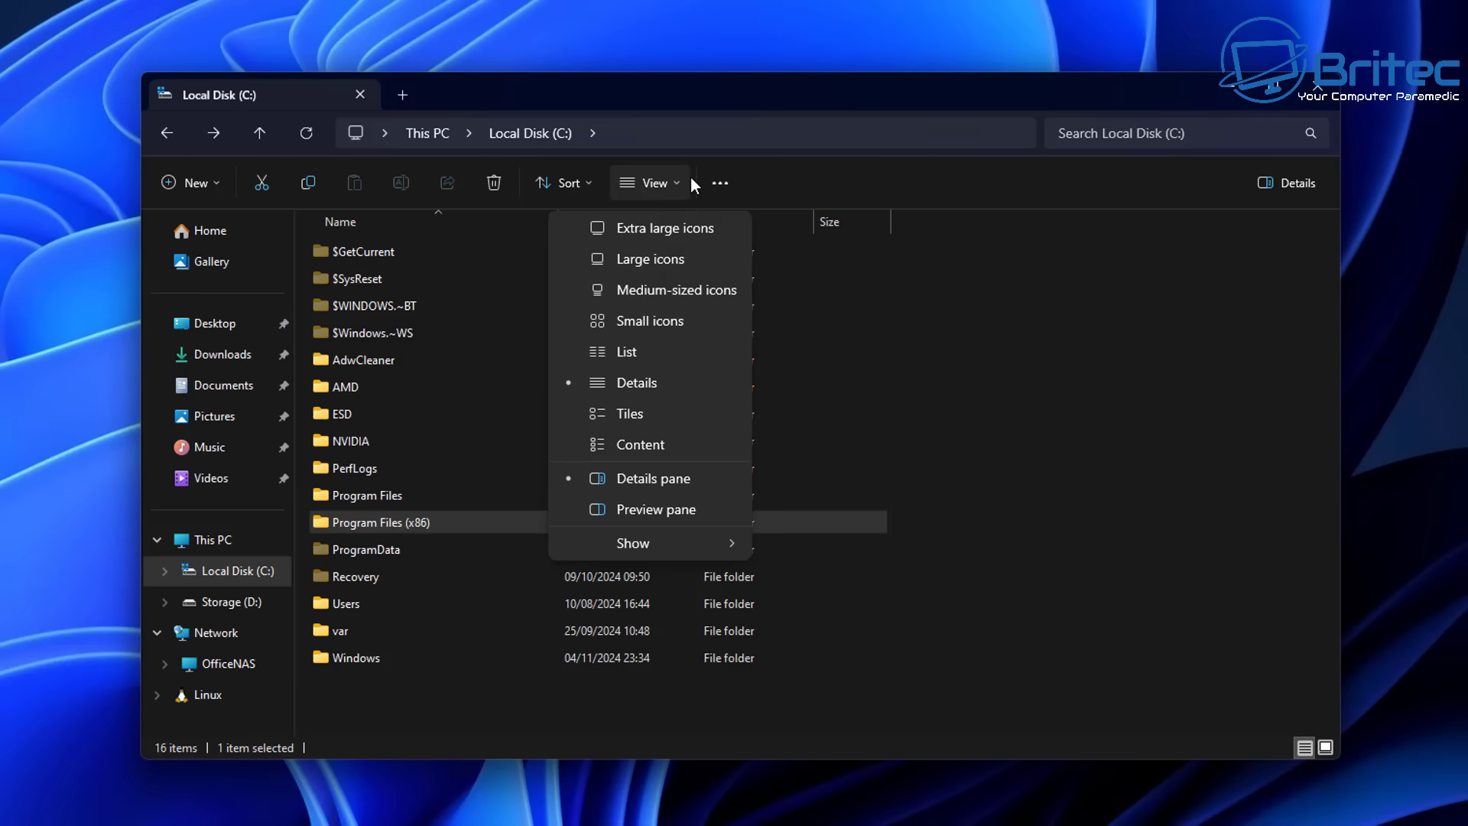
left_click(690, 177)
left_click(723, 177)
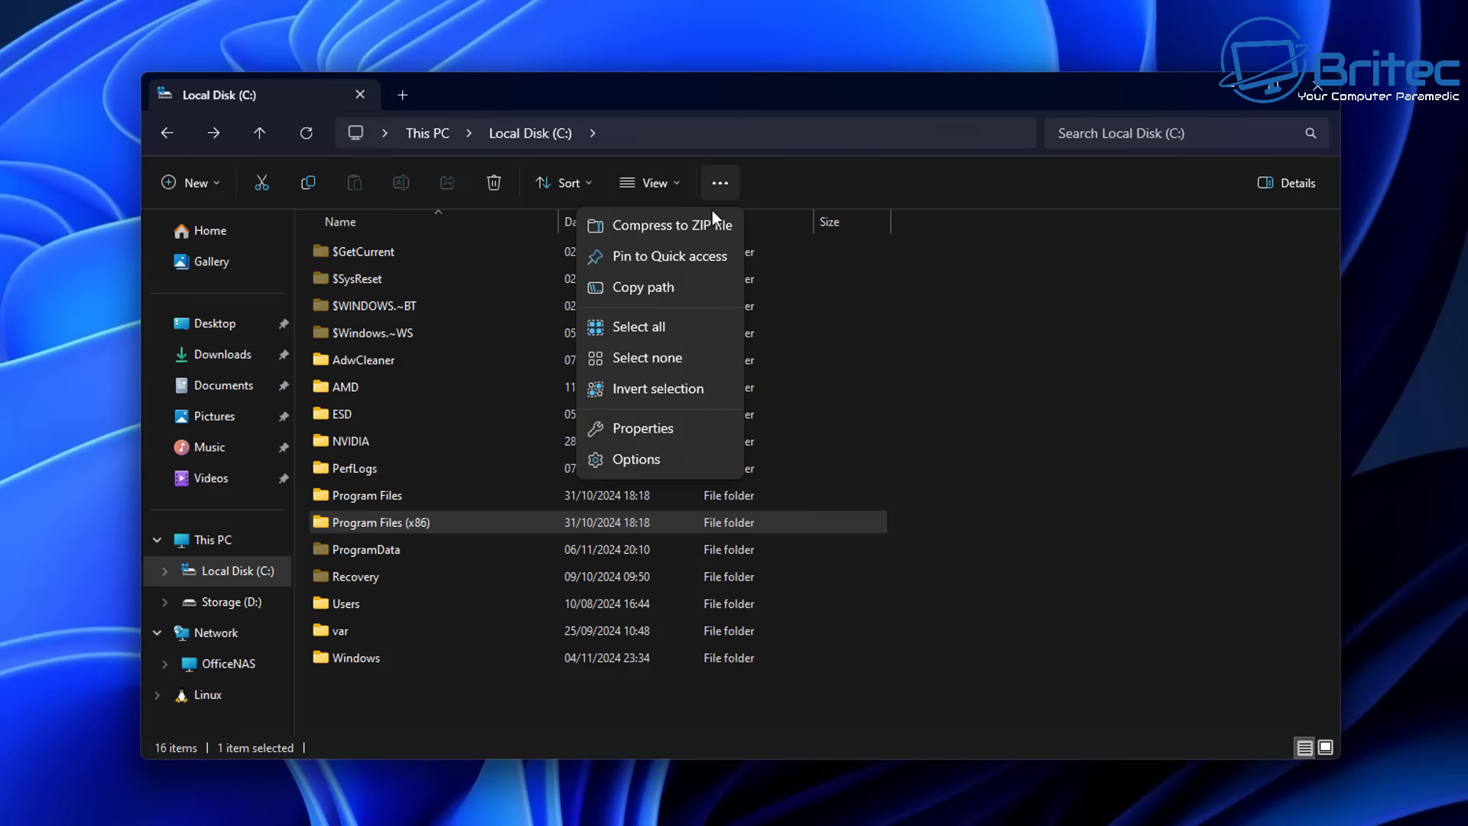
left_click(635, 458)
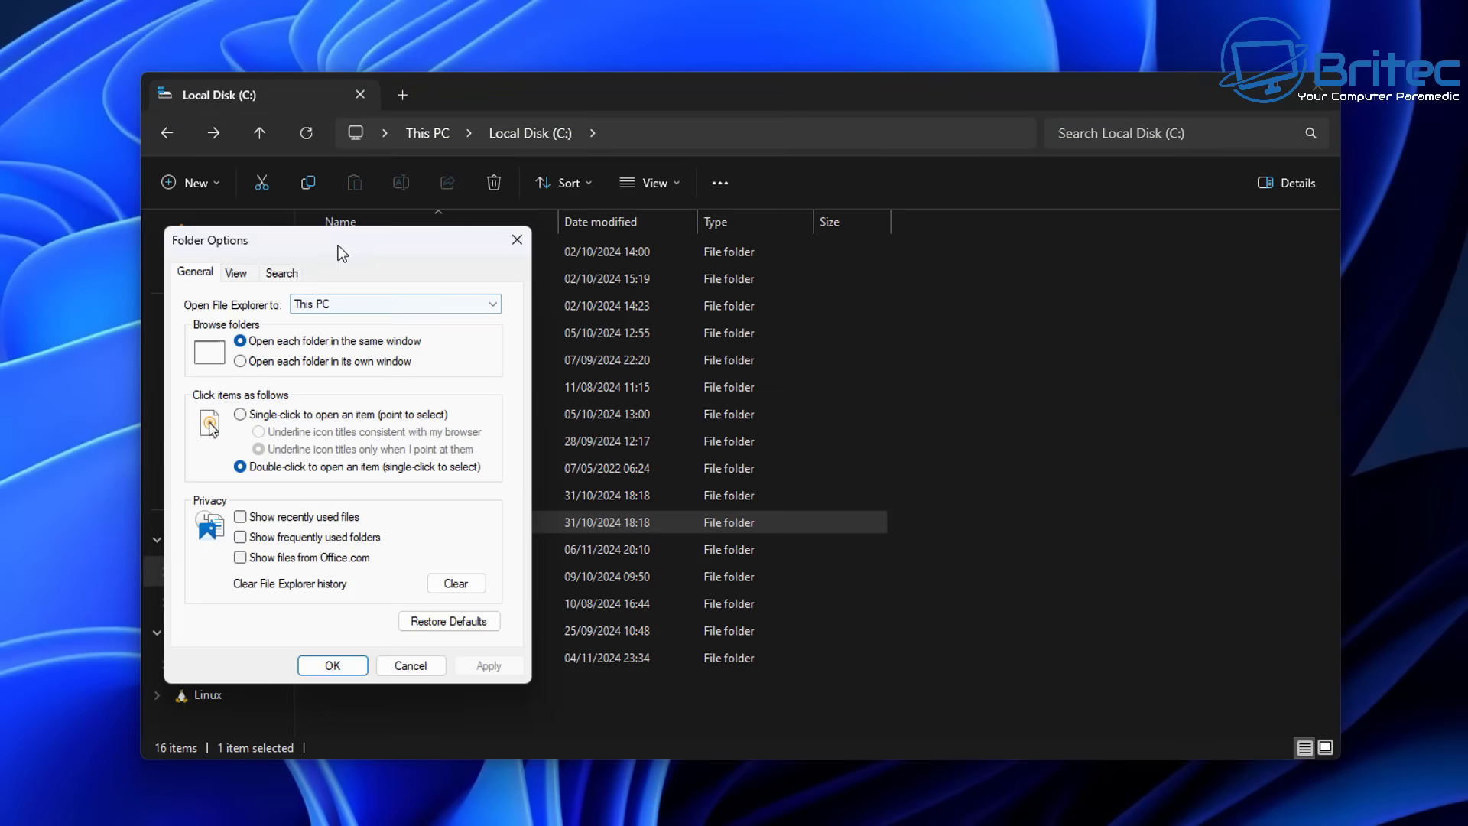
left_click_drag(338, 245, 688, 225)
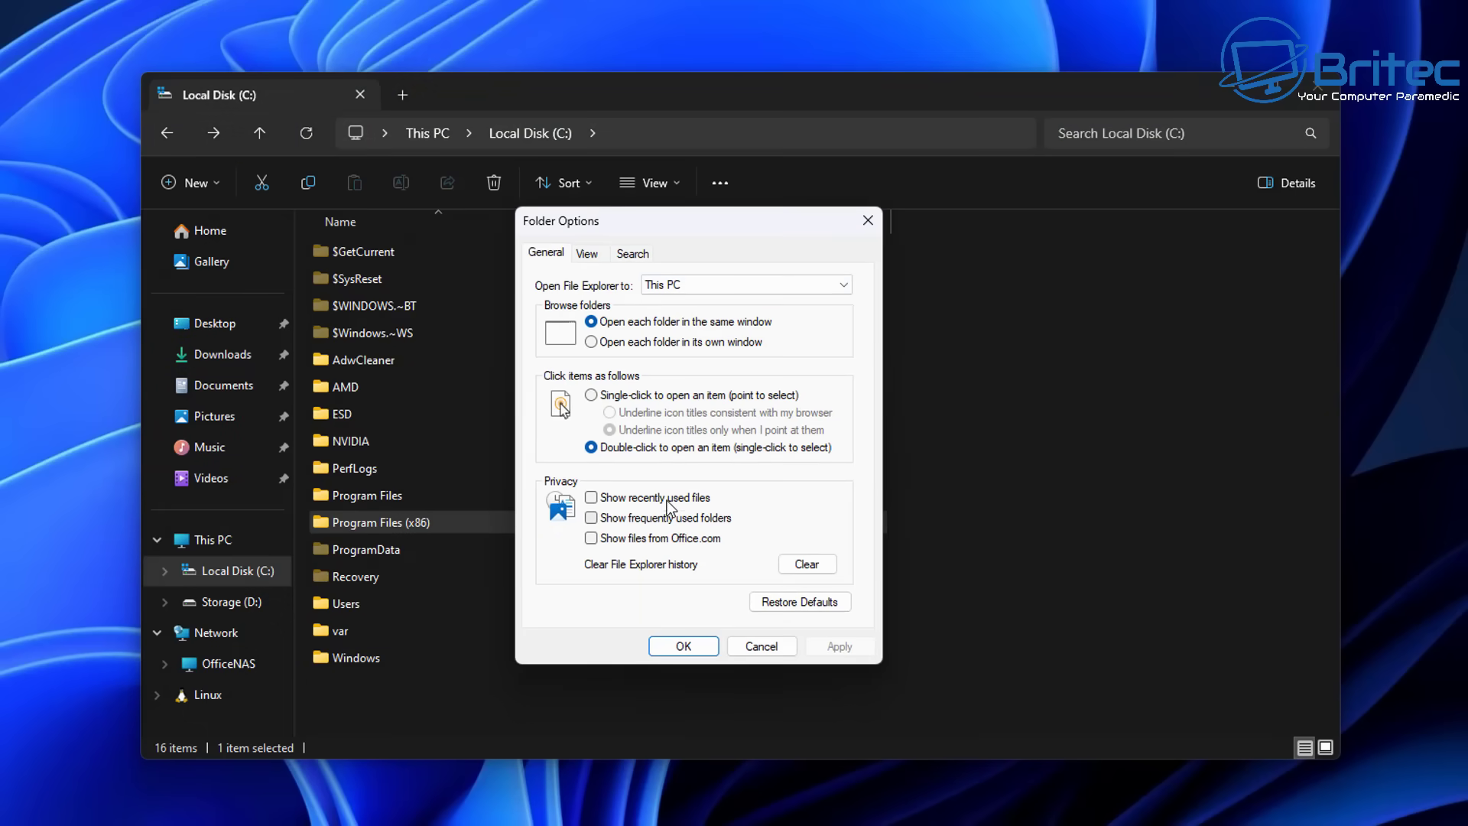
left_click(590, 254)
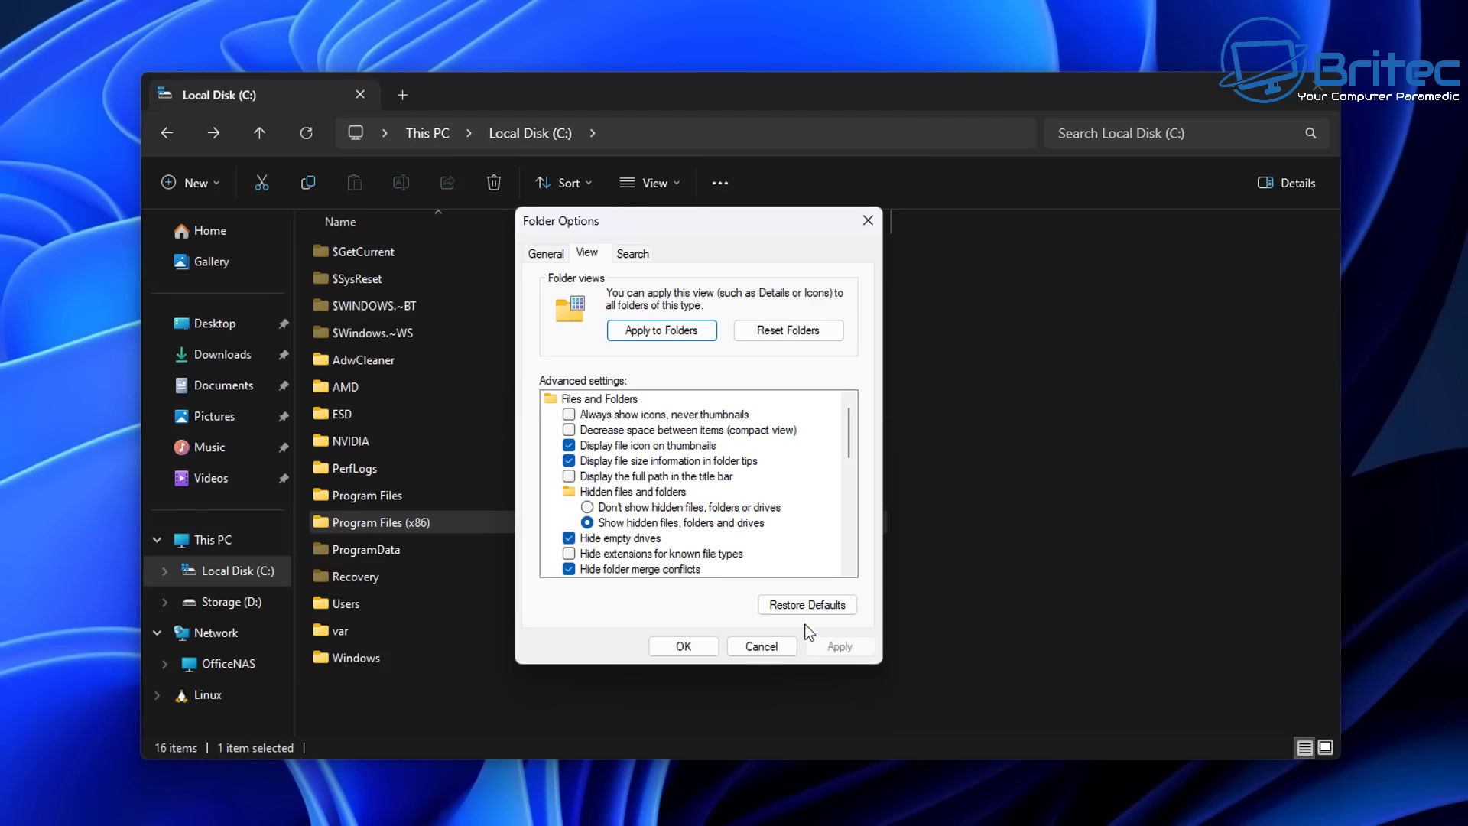
left_click(781, 648)
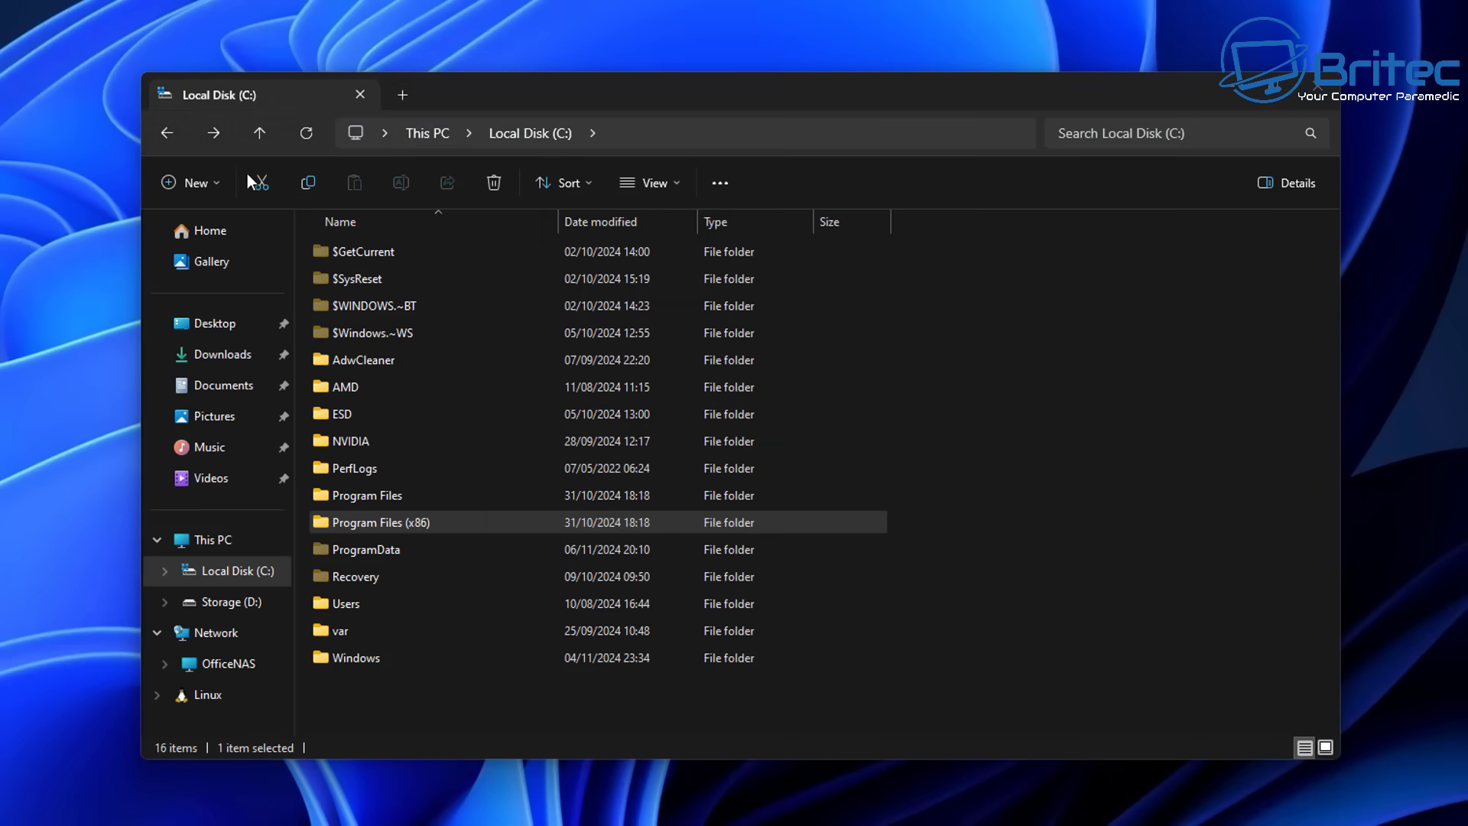
- Reopen Local Disk (C:) from This PC and open its hidden ProgramData folder
left_click(164, 136)
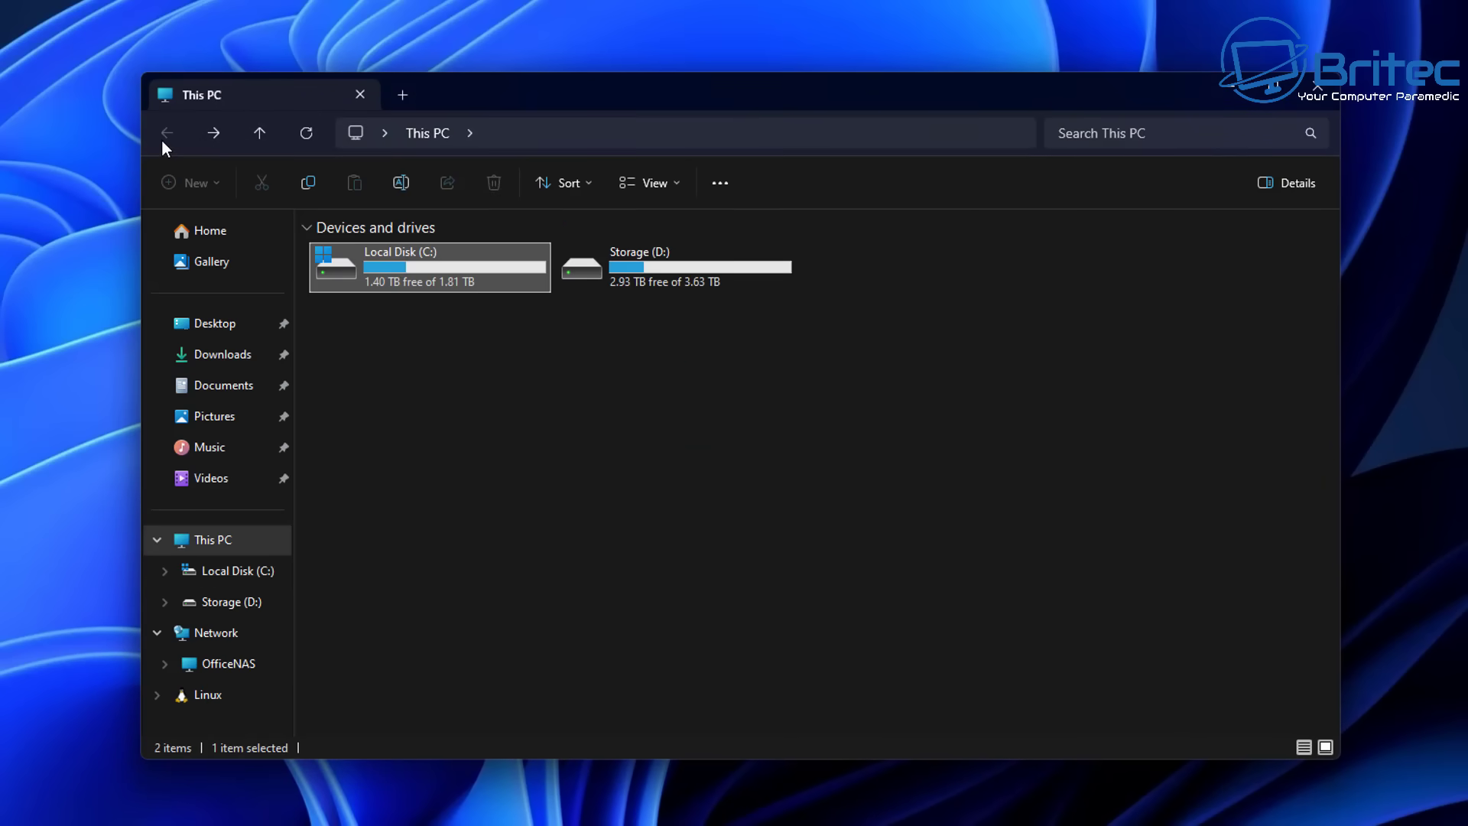
double_click(396, 282)
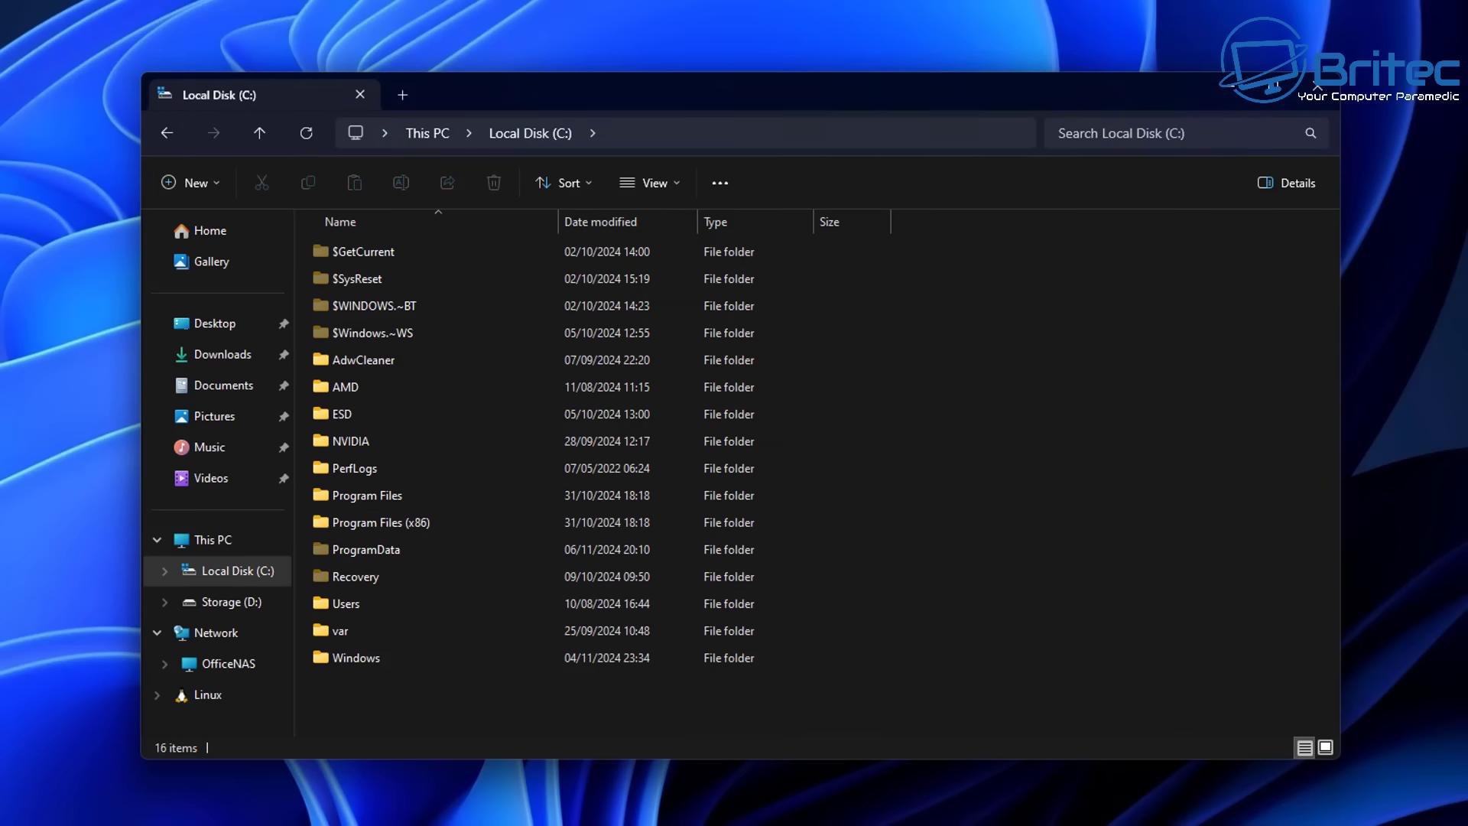
left_click(346, 284)
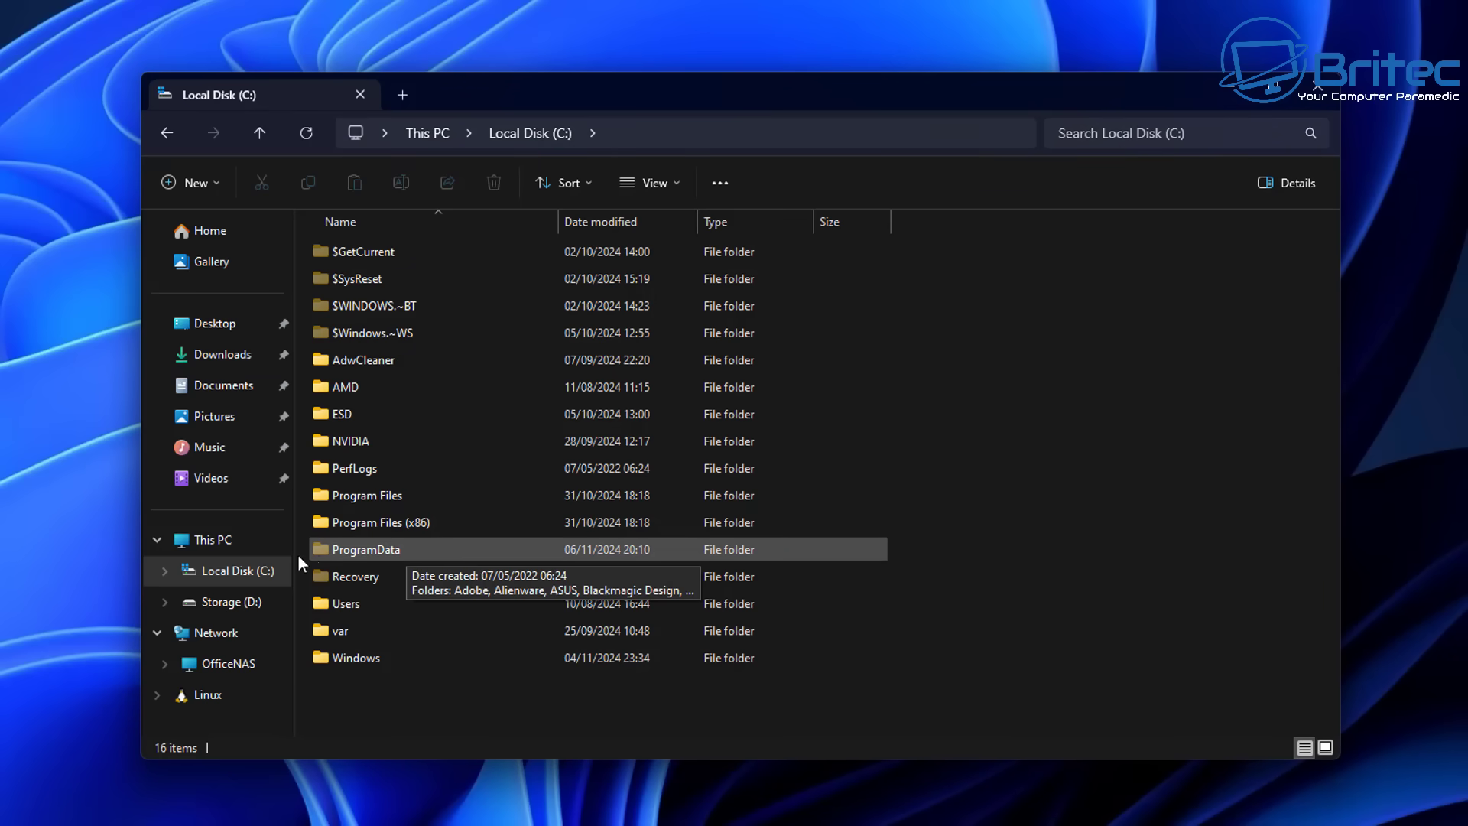
mouse_move(422, 558)
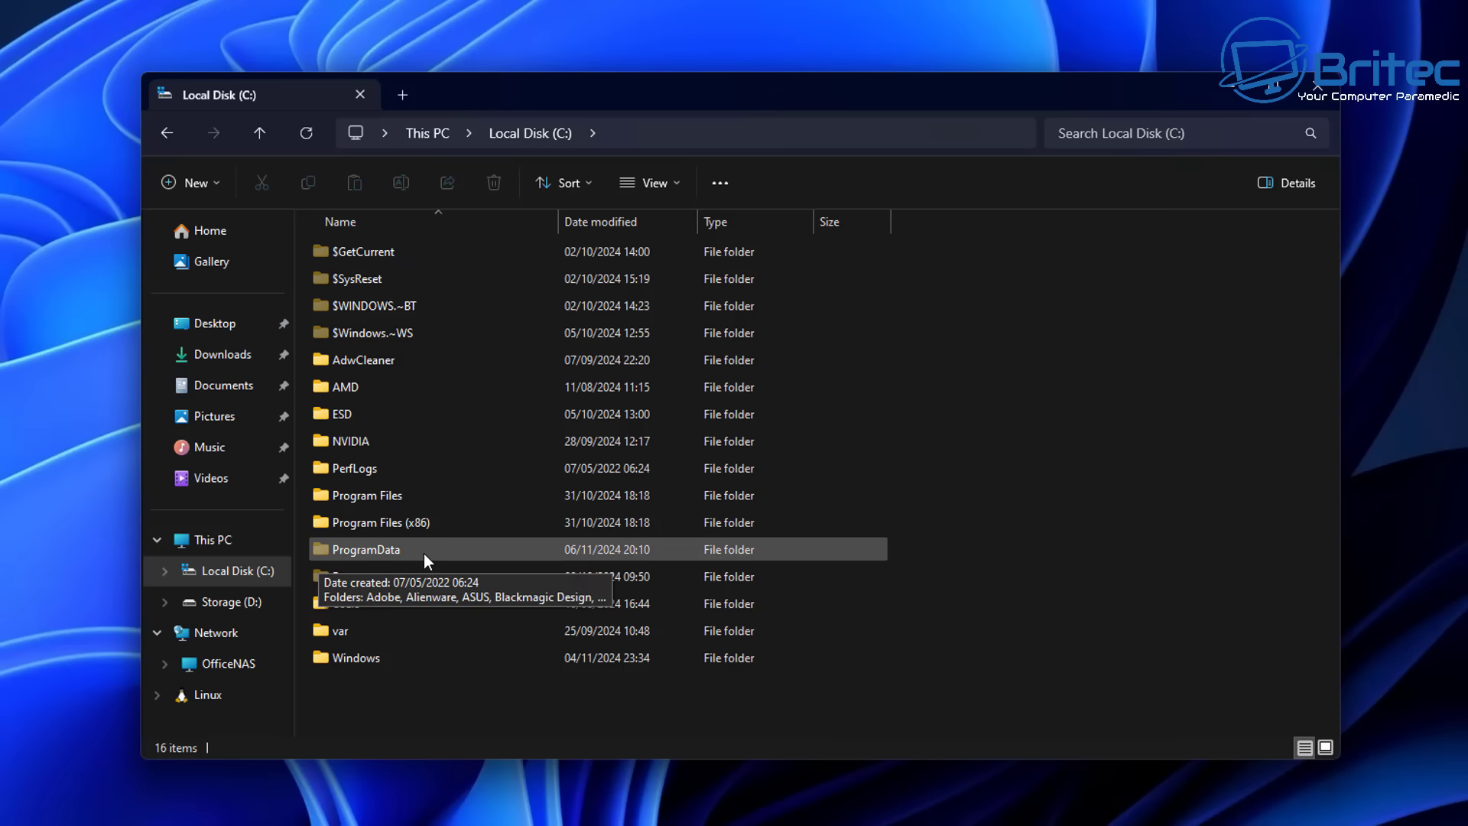
double_click(424, 550)
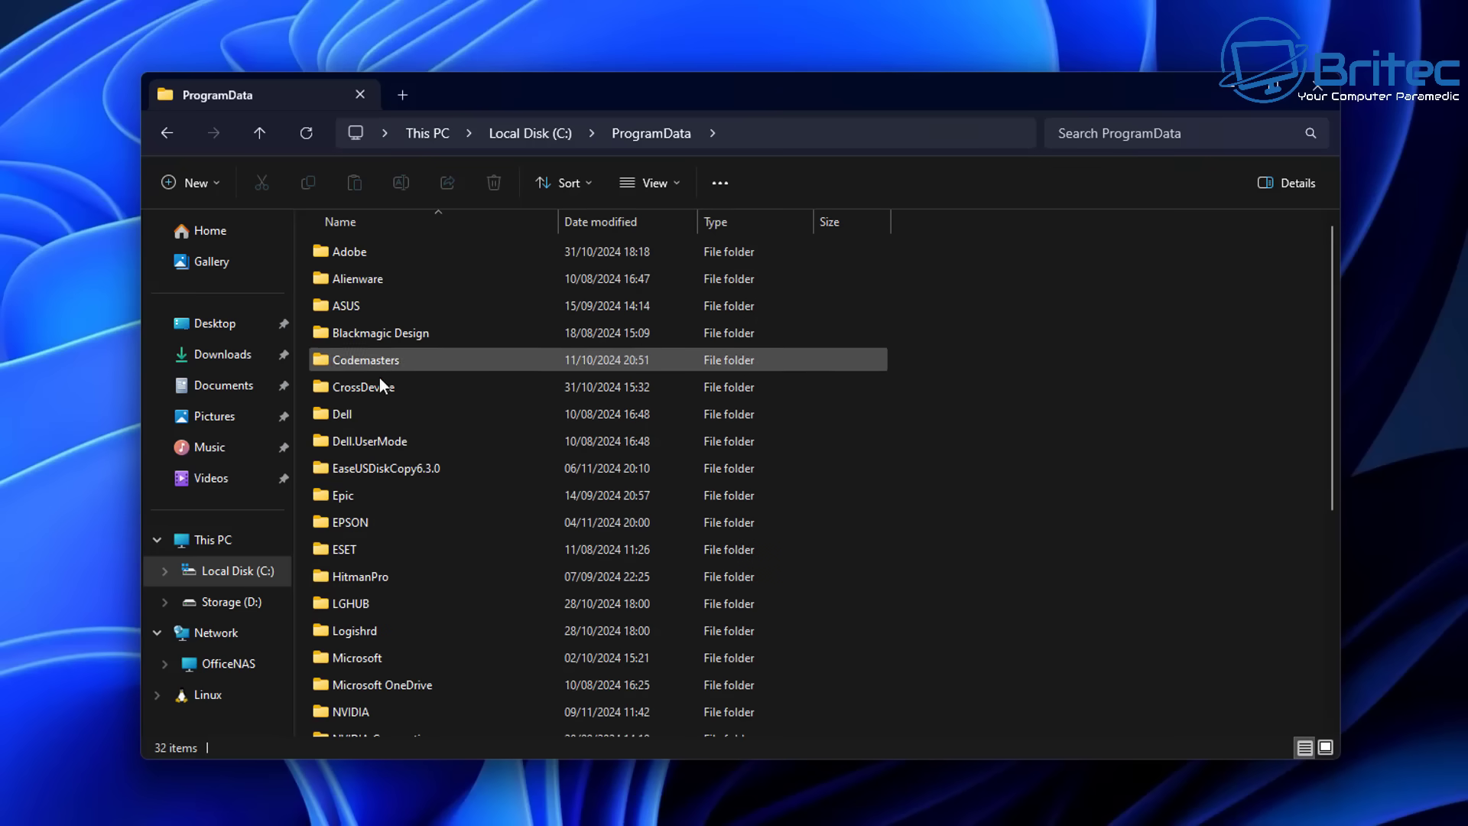
- Open the bin folder inside EaseUSDiskCopy6.3.0\Deploy_Trial in ProgramData
mouse_move(384, 475)
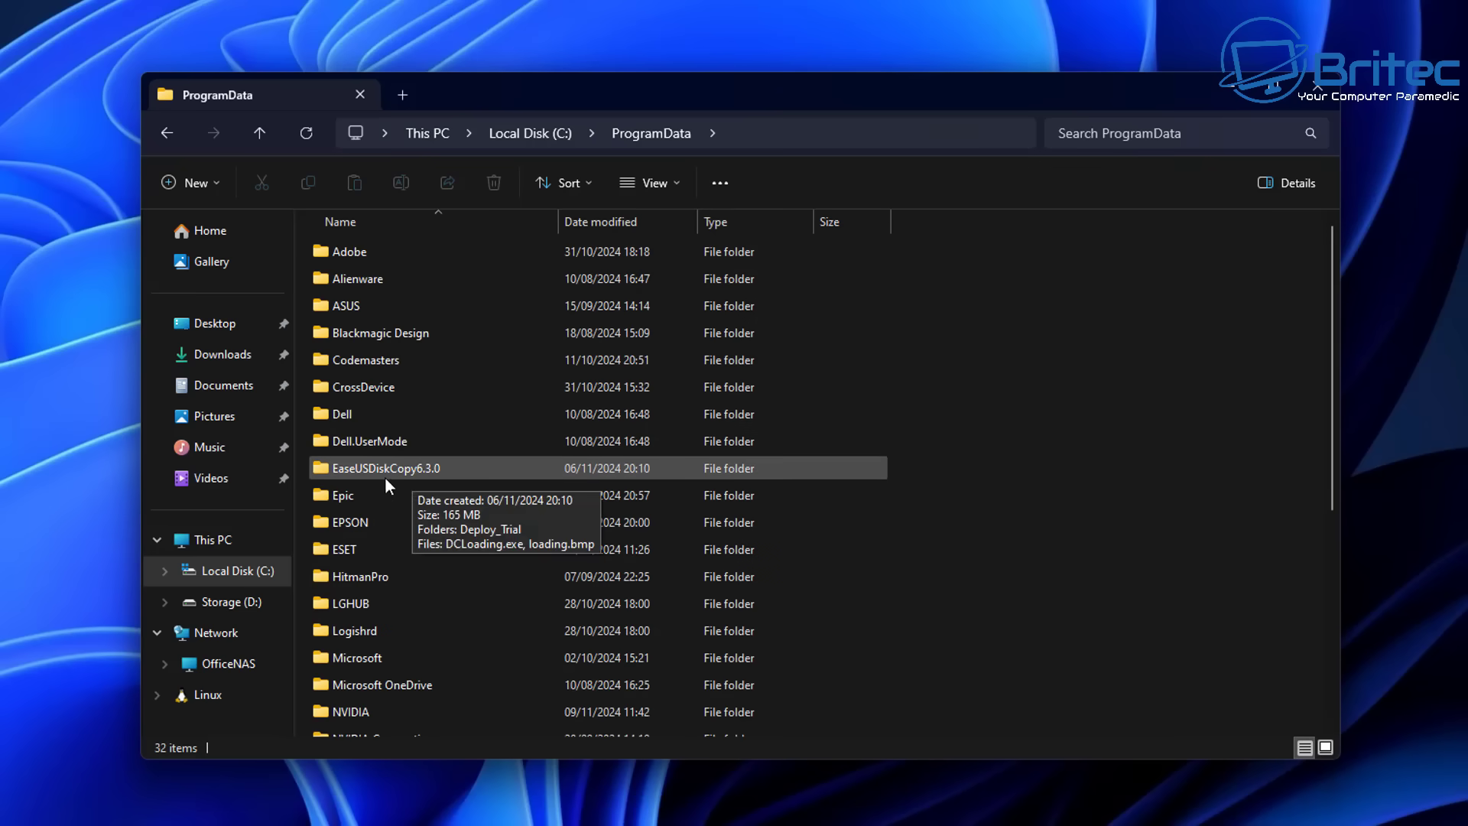
double_click(483, 475)
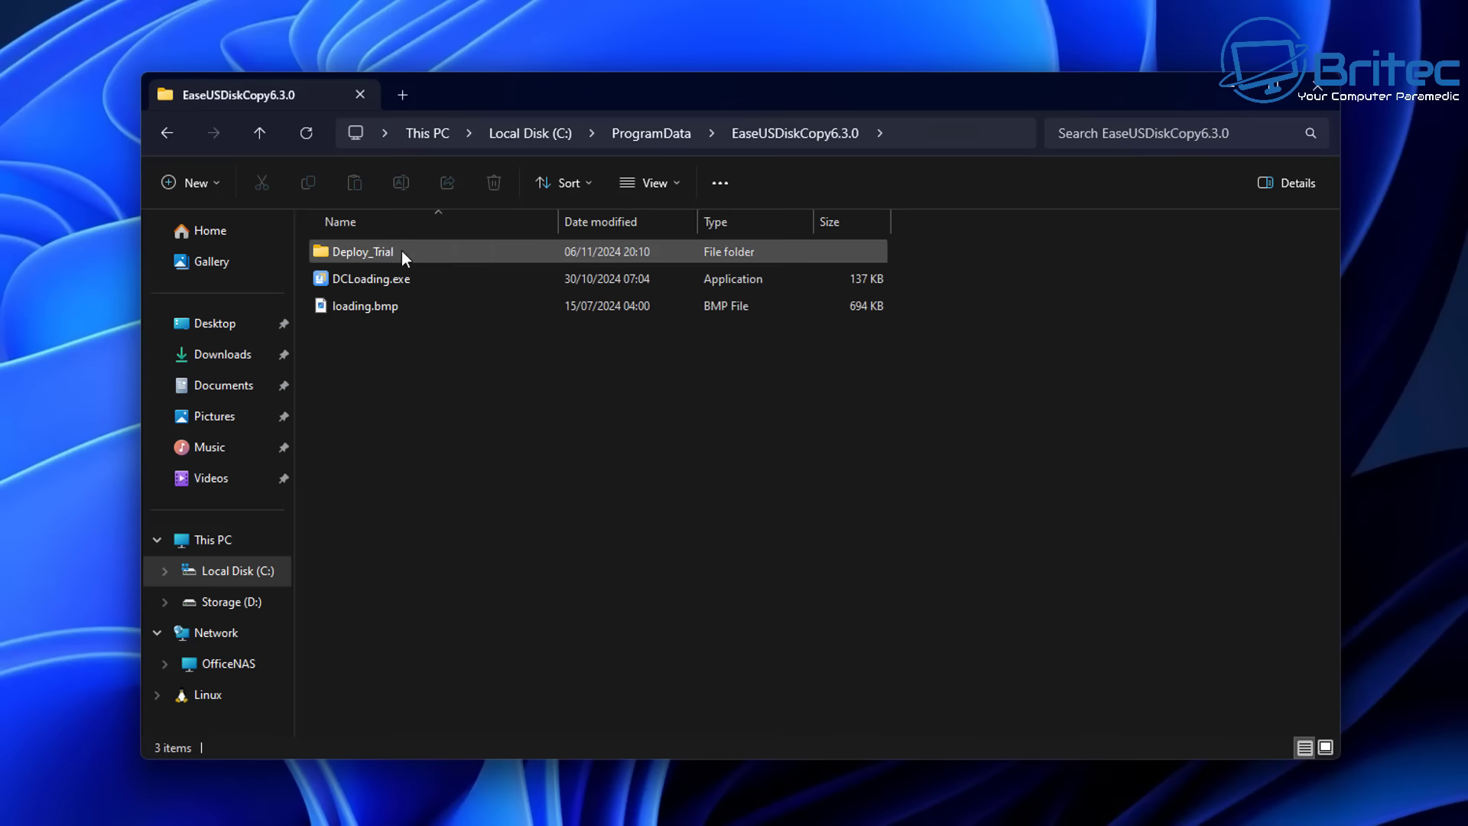
left_click(374, 252)
mouse_move(402, 255)
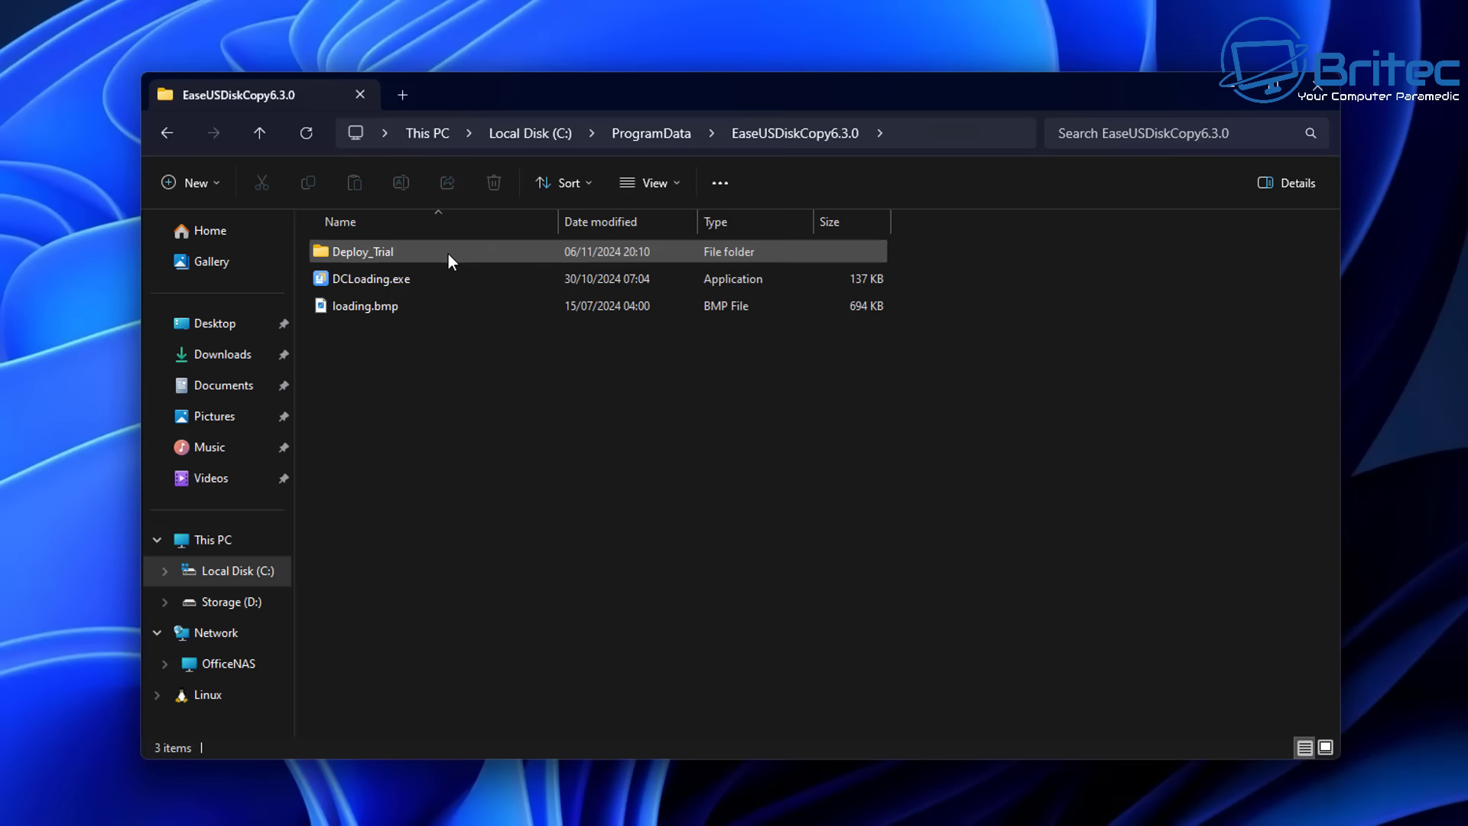
double_click(449, 254)
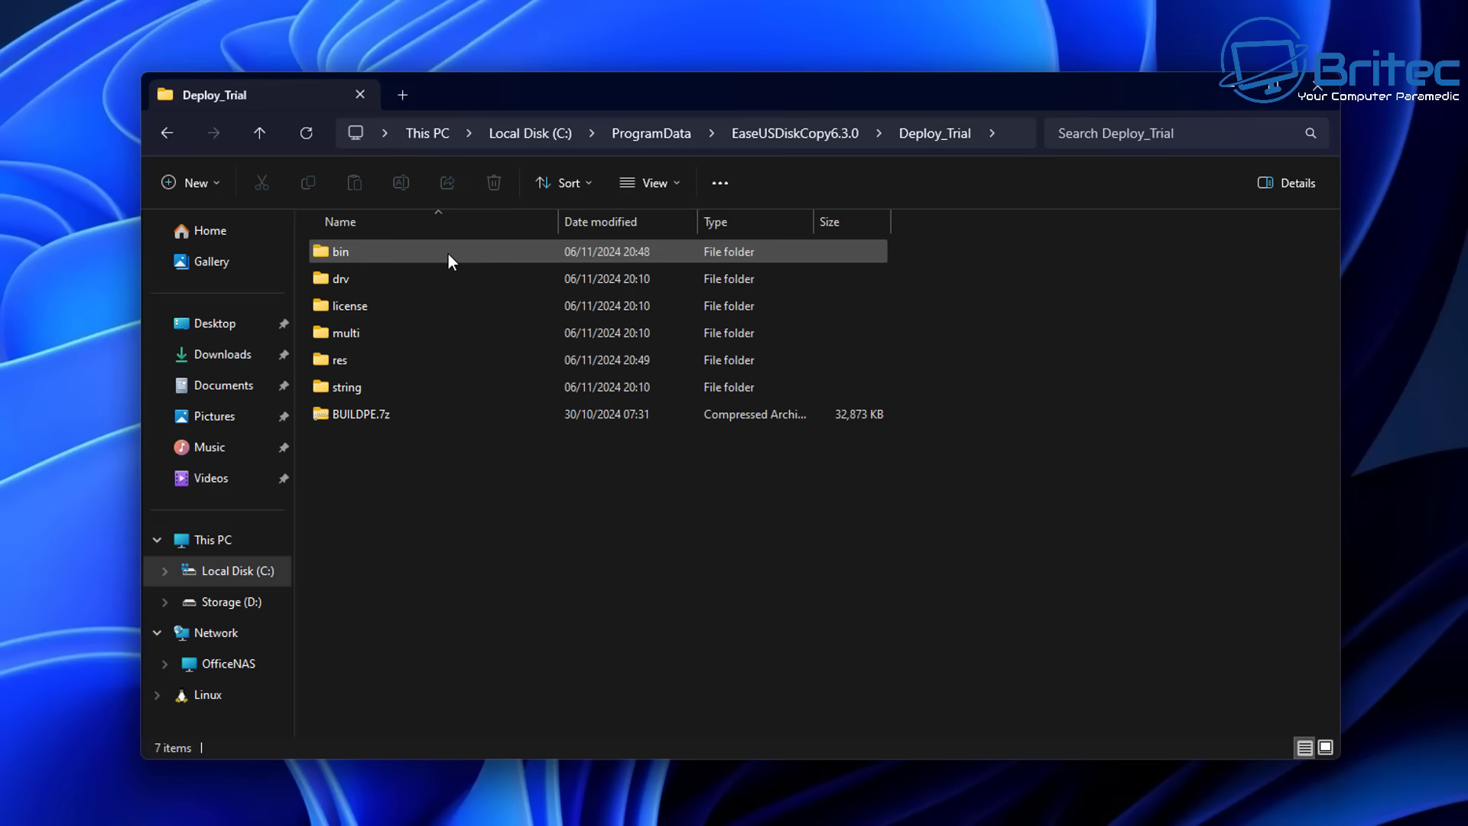
double_click(448, 253)
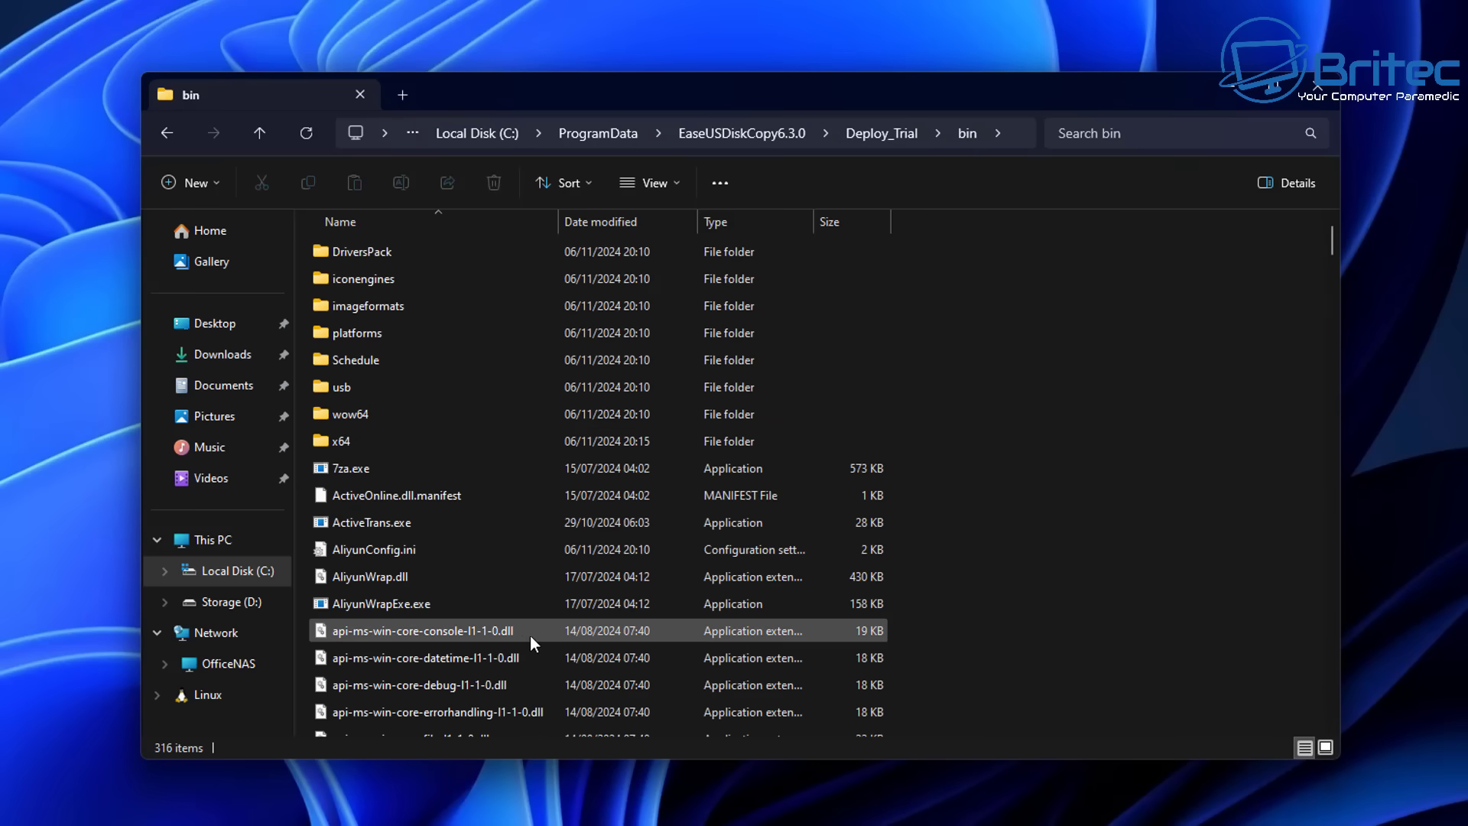
- Find the uninstall files in the bin folder, view the contents of uninstall_clean.bat in Notepad and close it
mouse_move(522, 636)
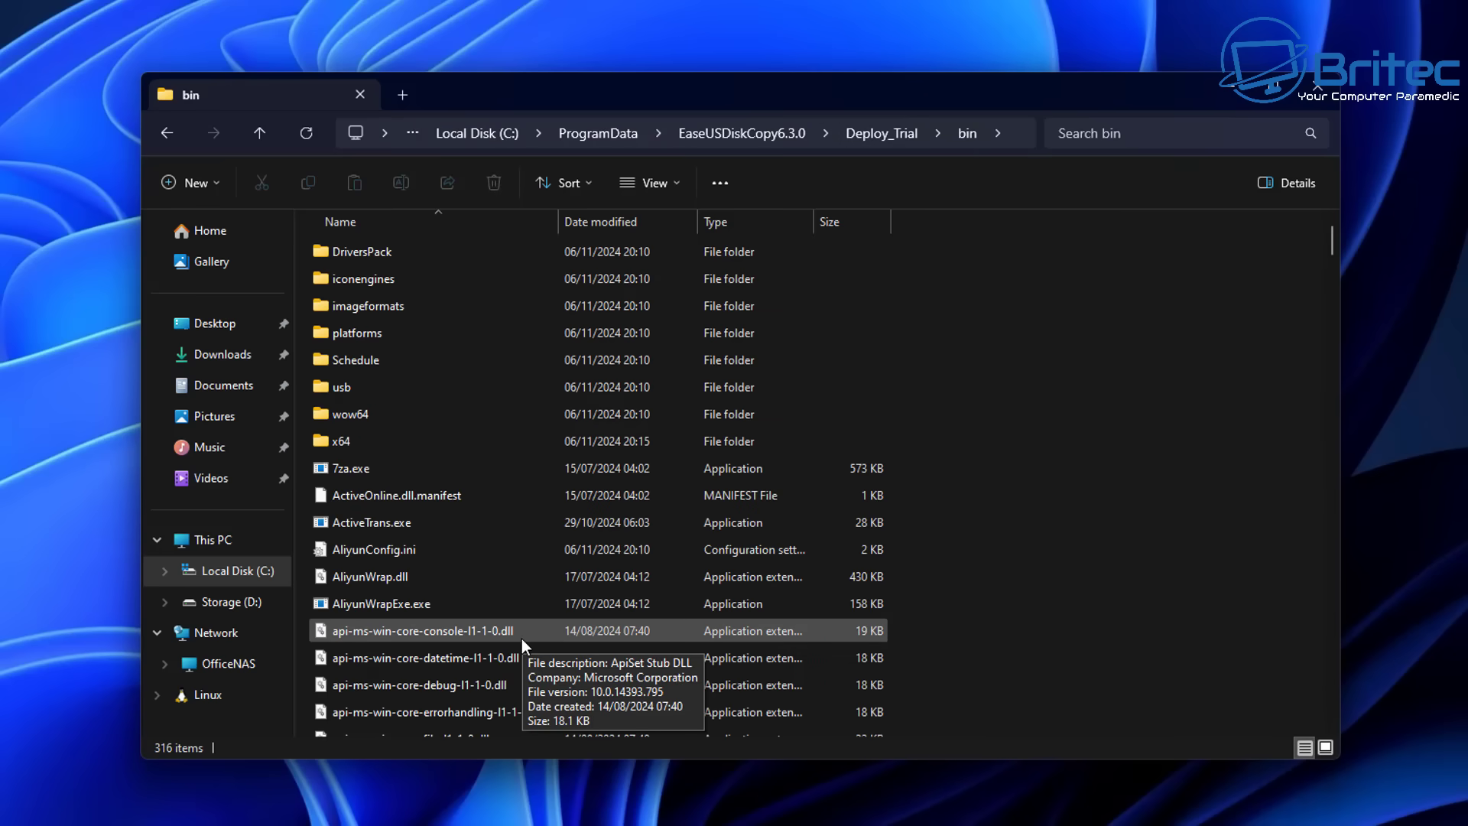
scroll(518, 646, "down", 4)
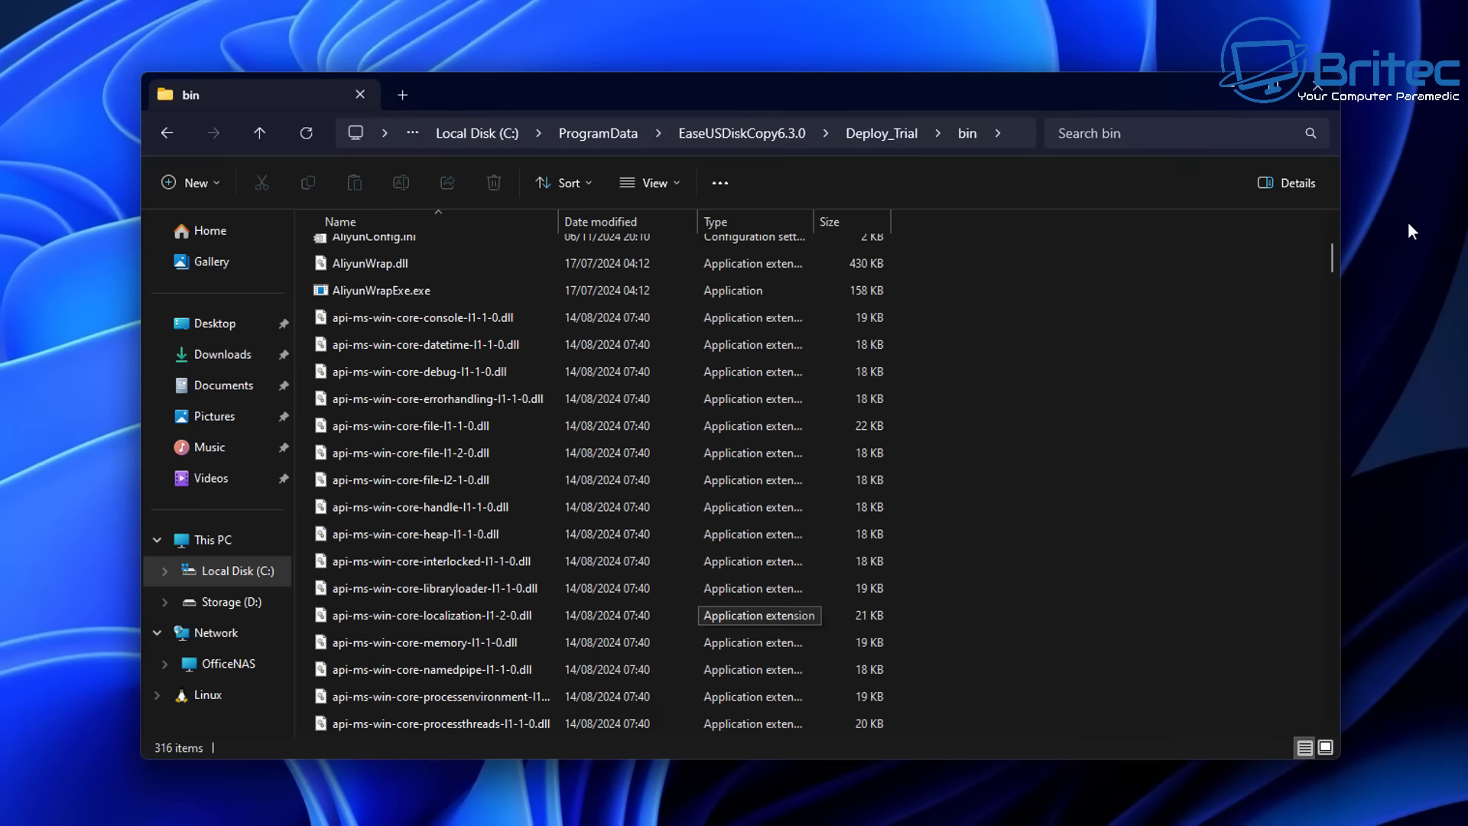
left_click_drag(1338, 258, 1352, 669)
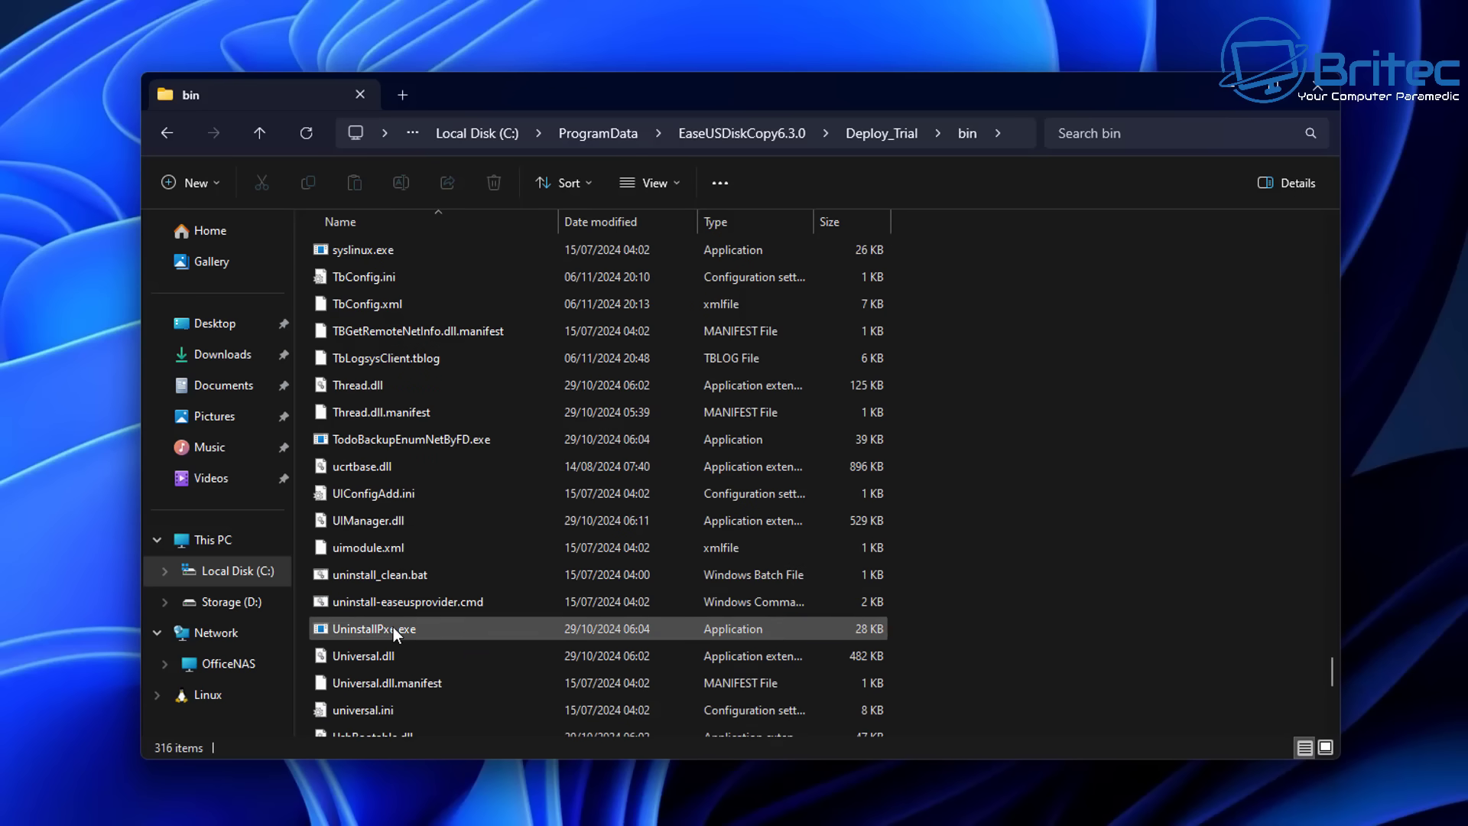
mouse_move(393, 627)
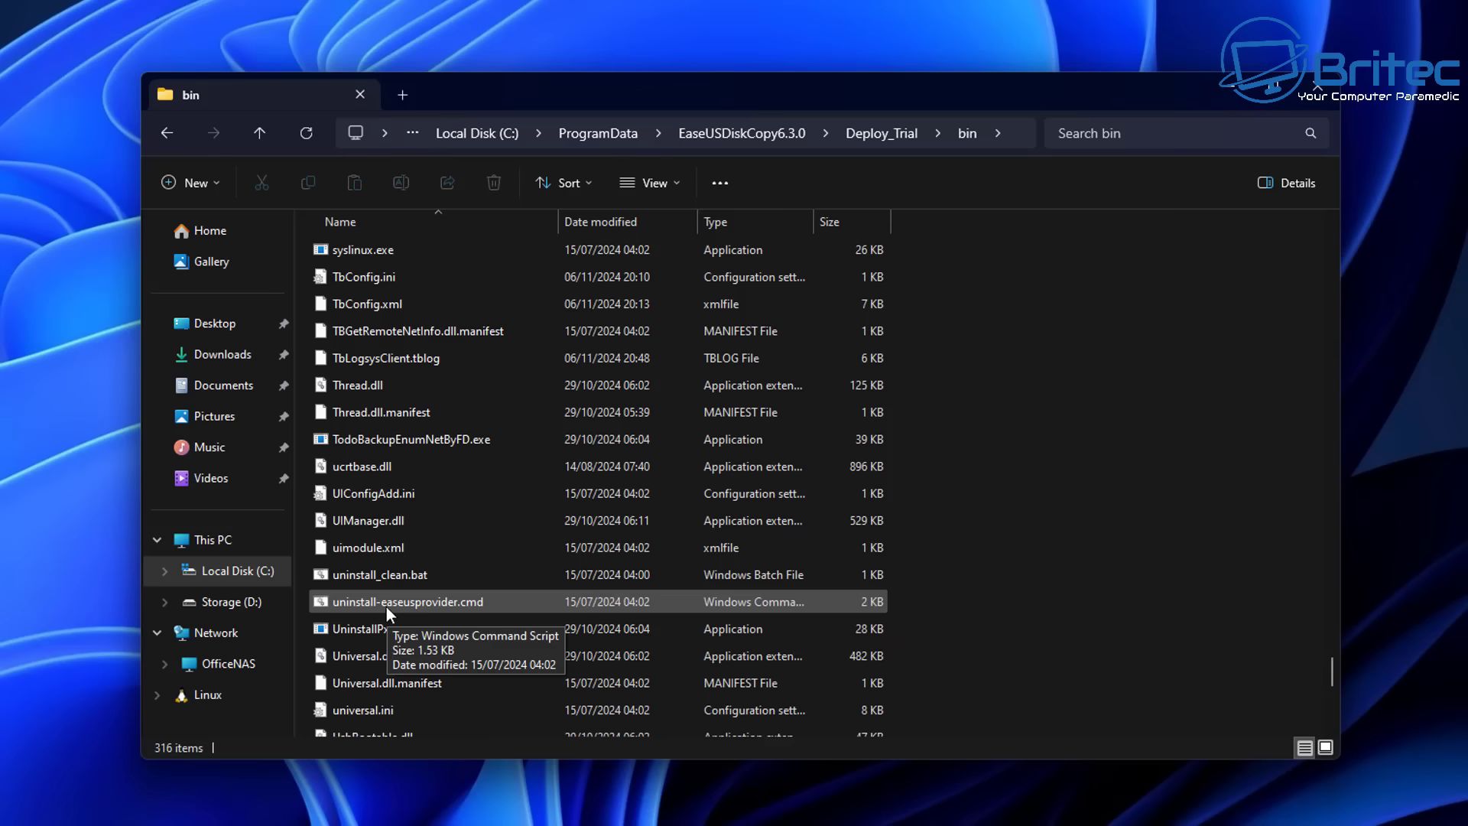
right_click(382, 580)
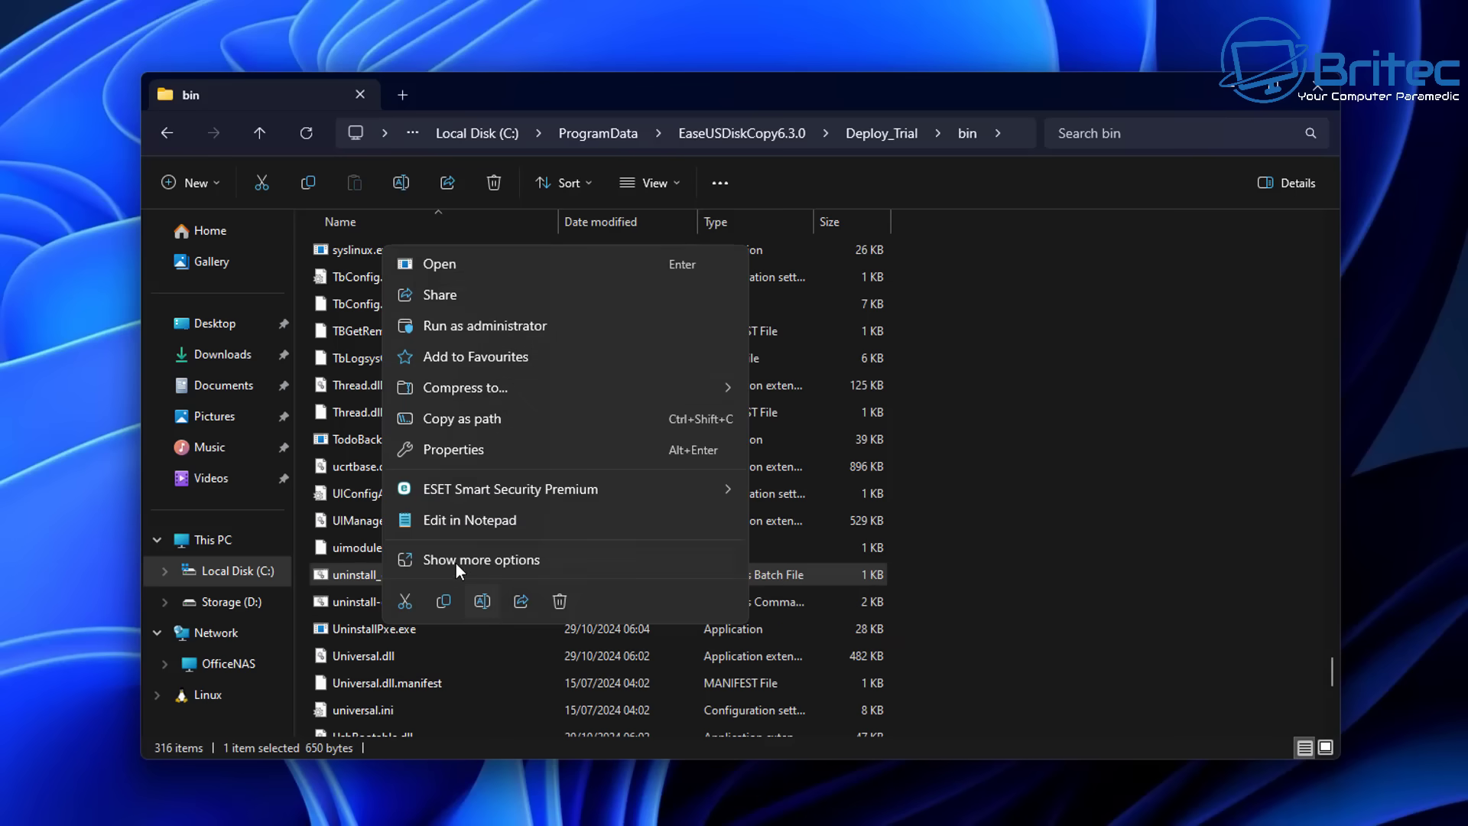
left_click(454, 520)
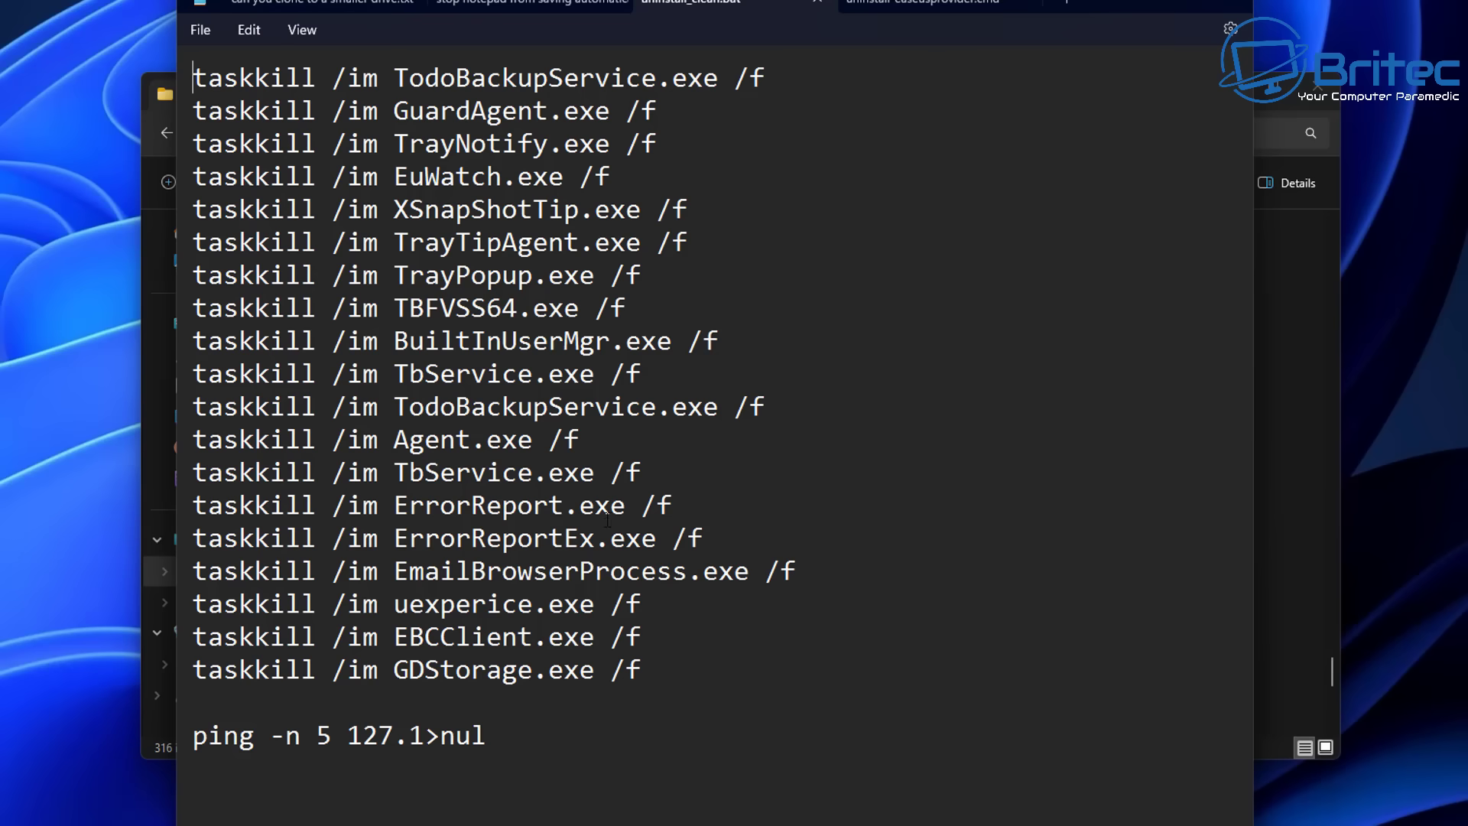
left_click(1237, 7)
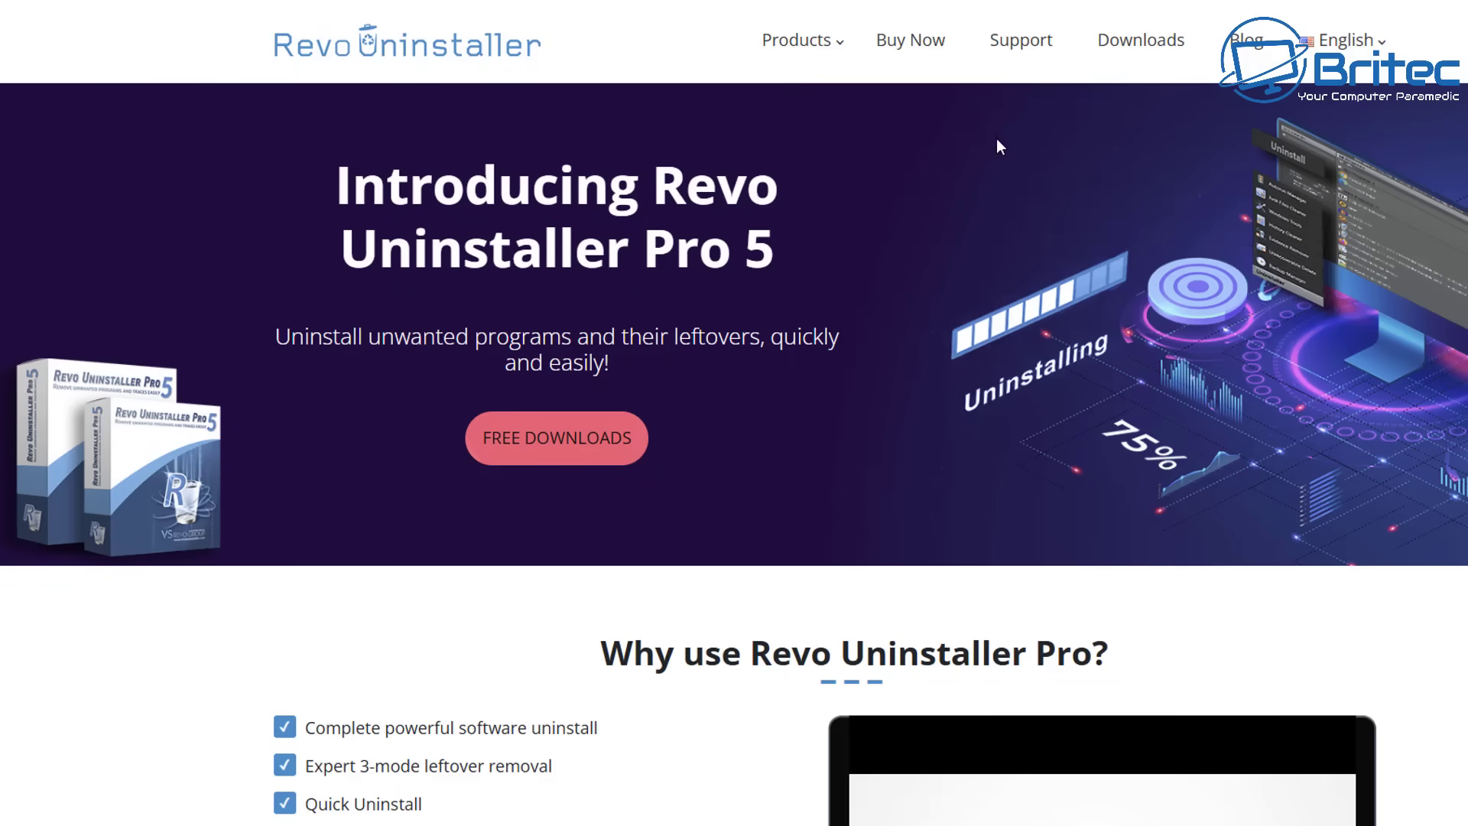
- Open the Revo Uninstaller Pro product page on the Revo website and download the free trial
mouse_move(841, 43)
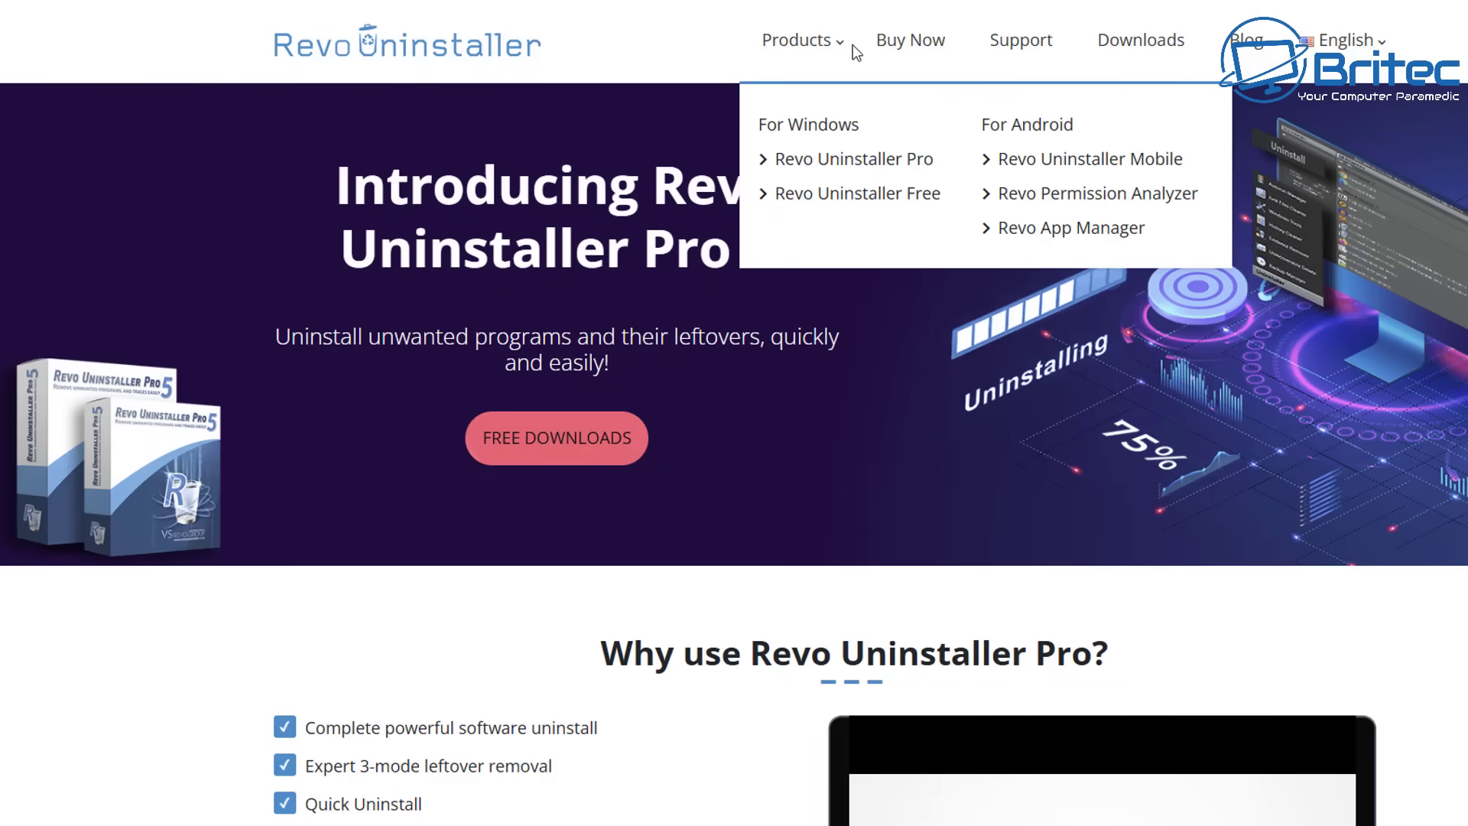
left_click(876, 175)
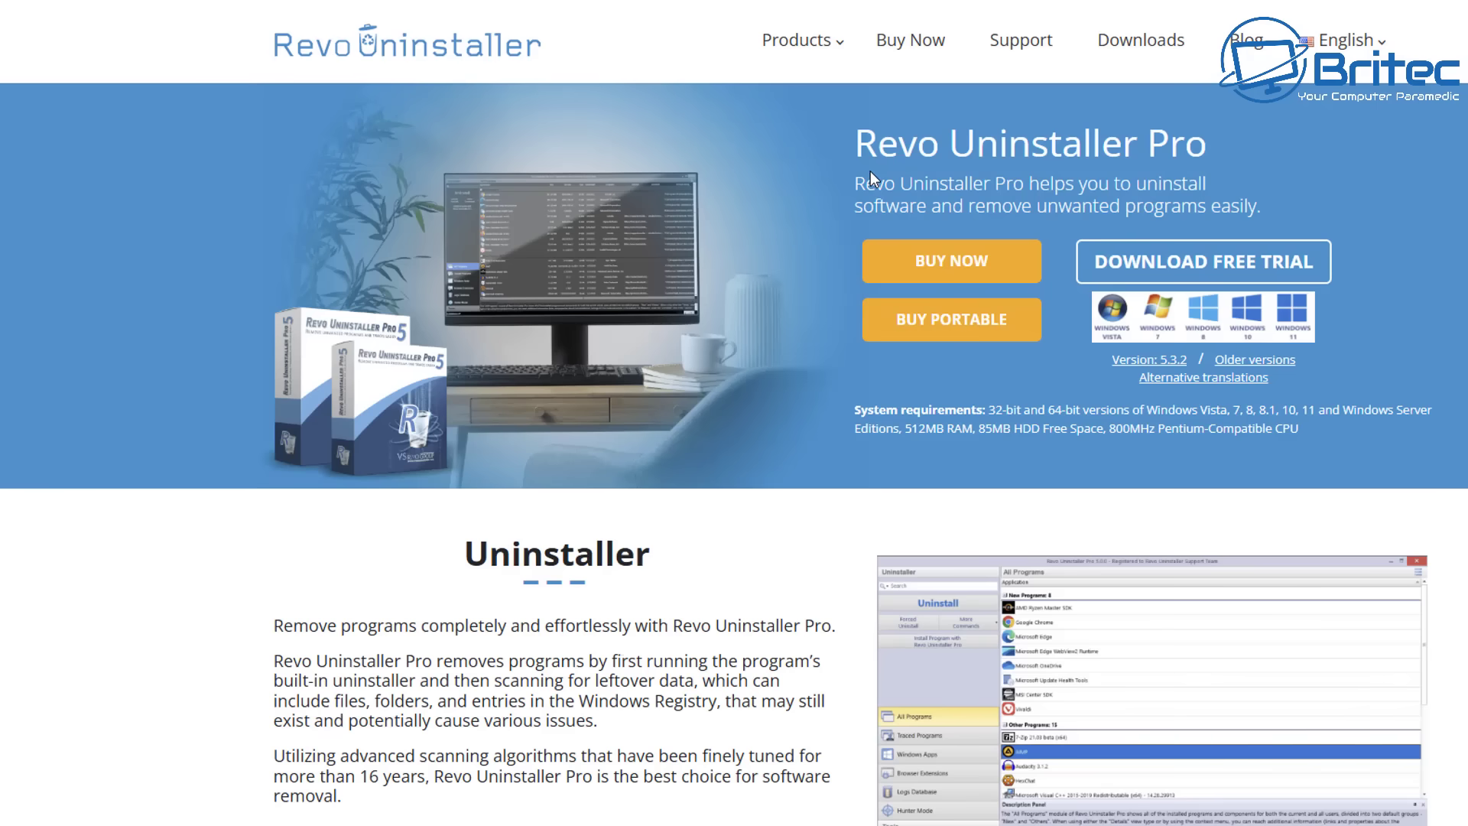
left_click_drag(867, 117, 1240, 122)
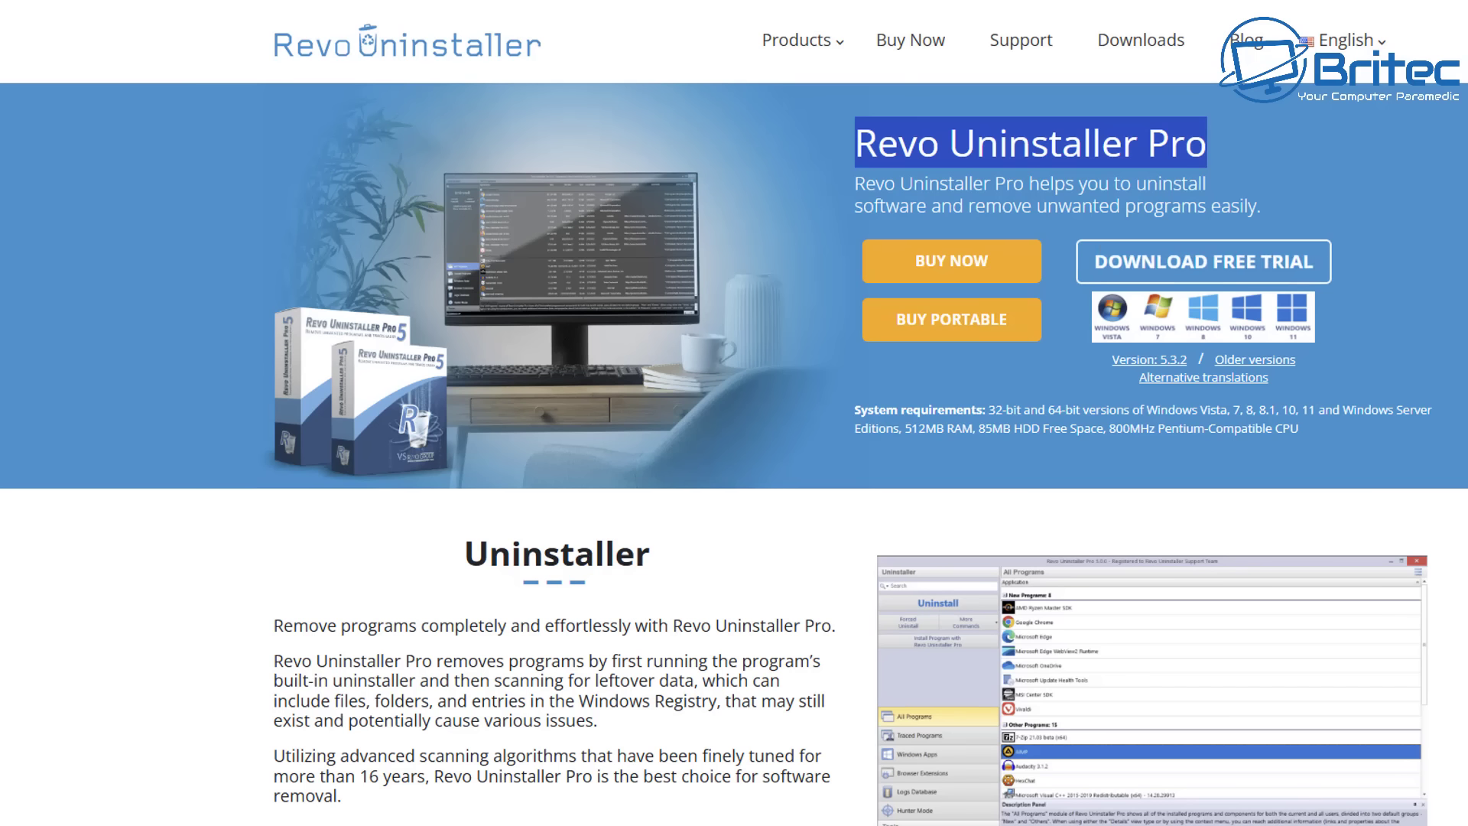
left_click(1265, 282)
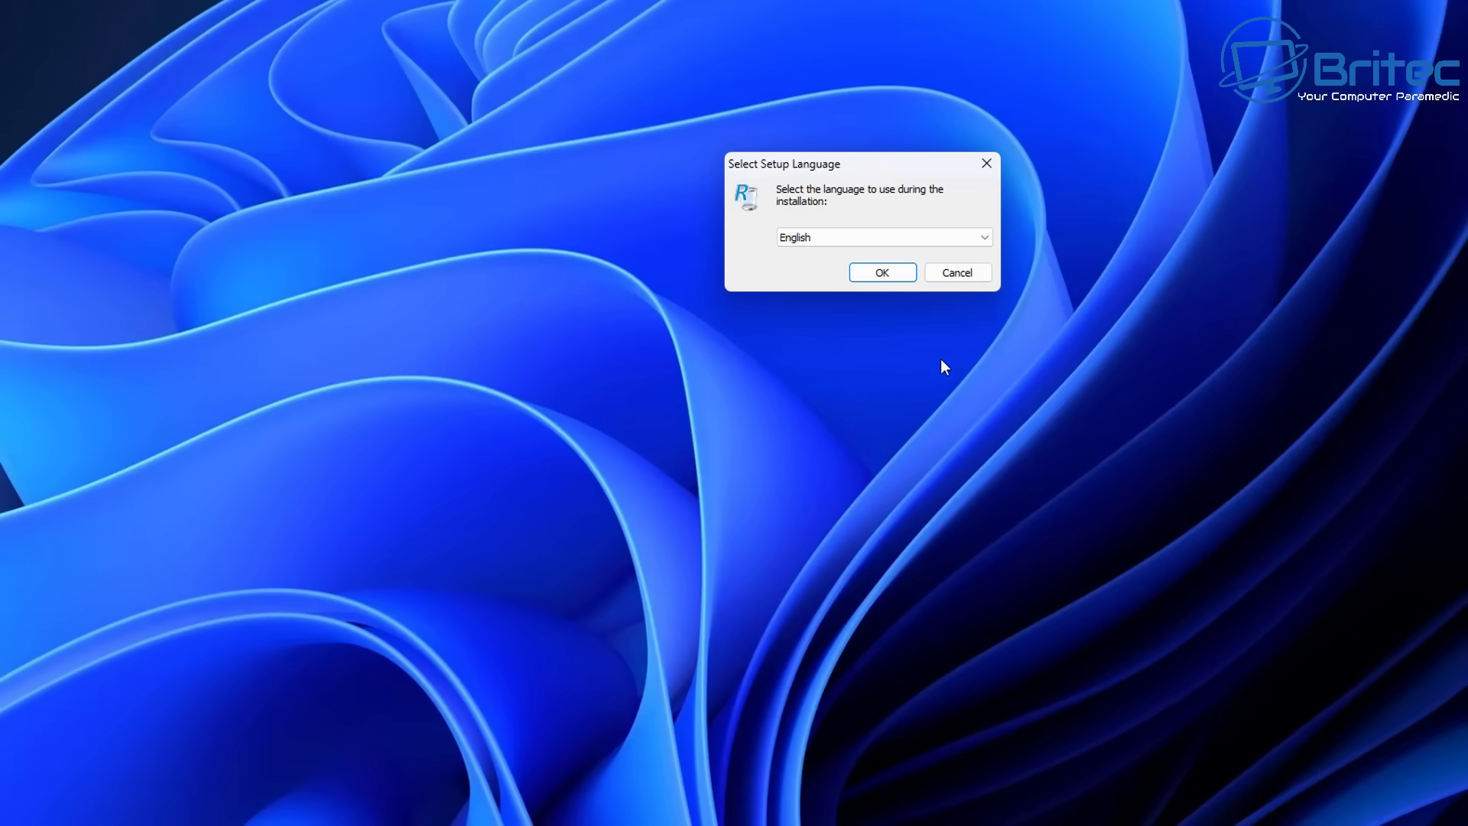
- Install Revo Uninstaller Pro in English with the license accepted, the default folder and a desktop shortcut, and launch it
left_click(887, 279)
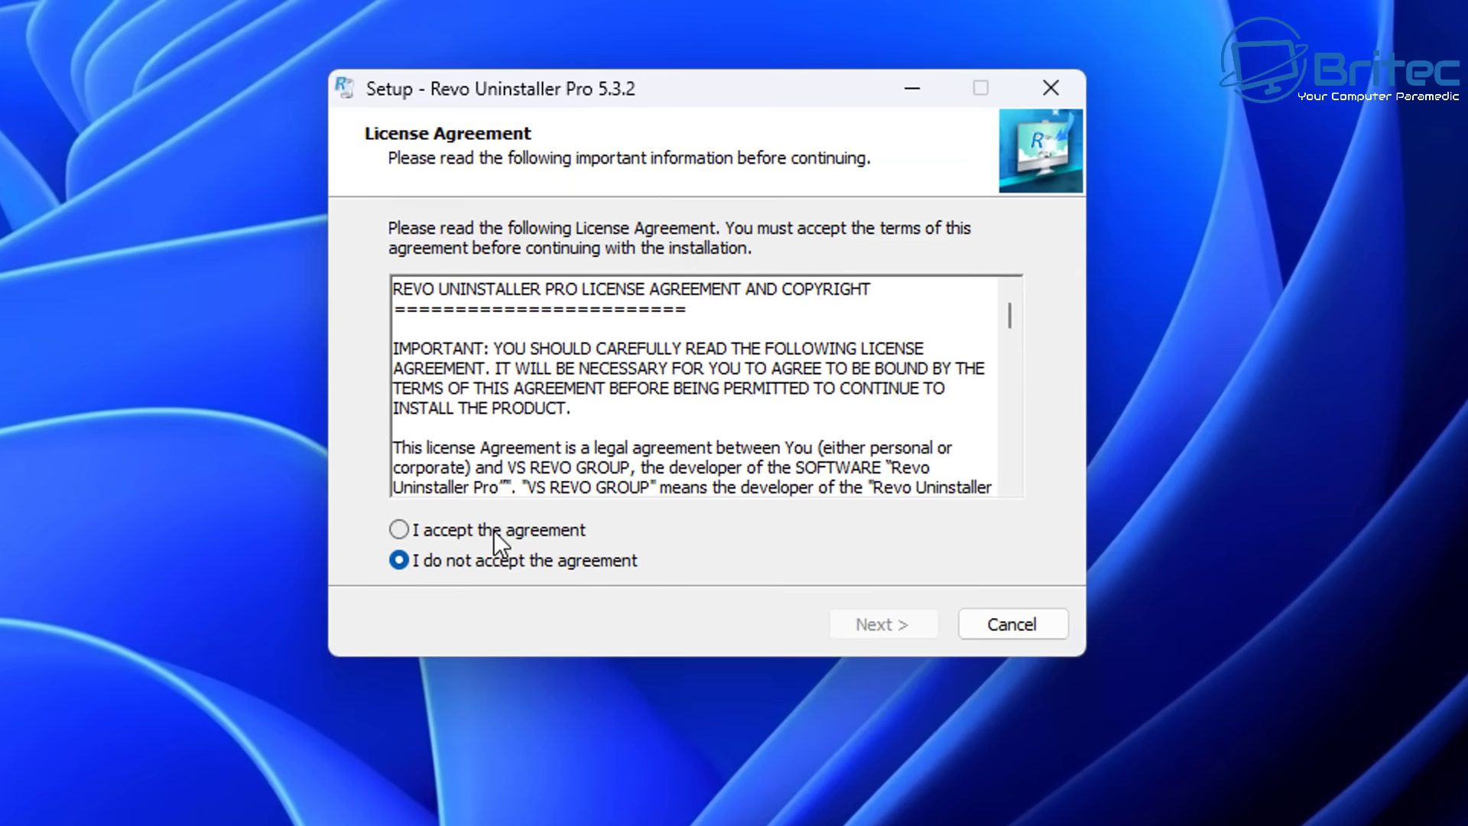
left_click(493, 530)
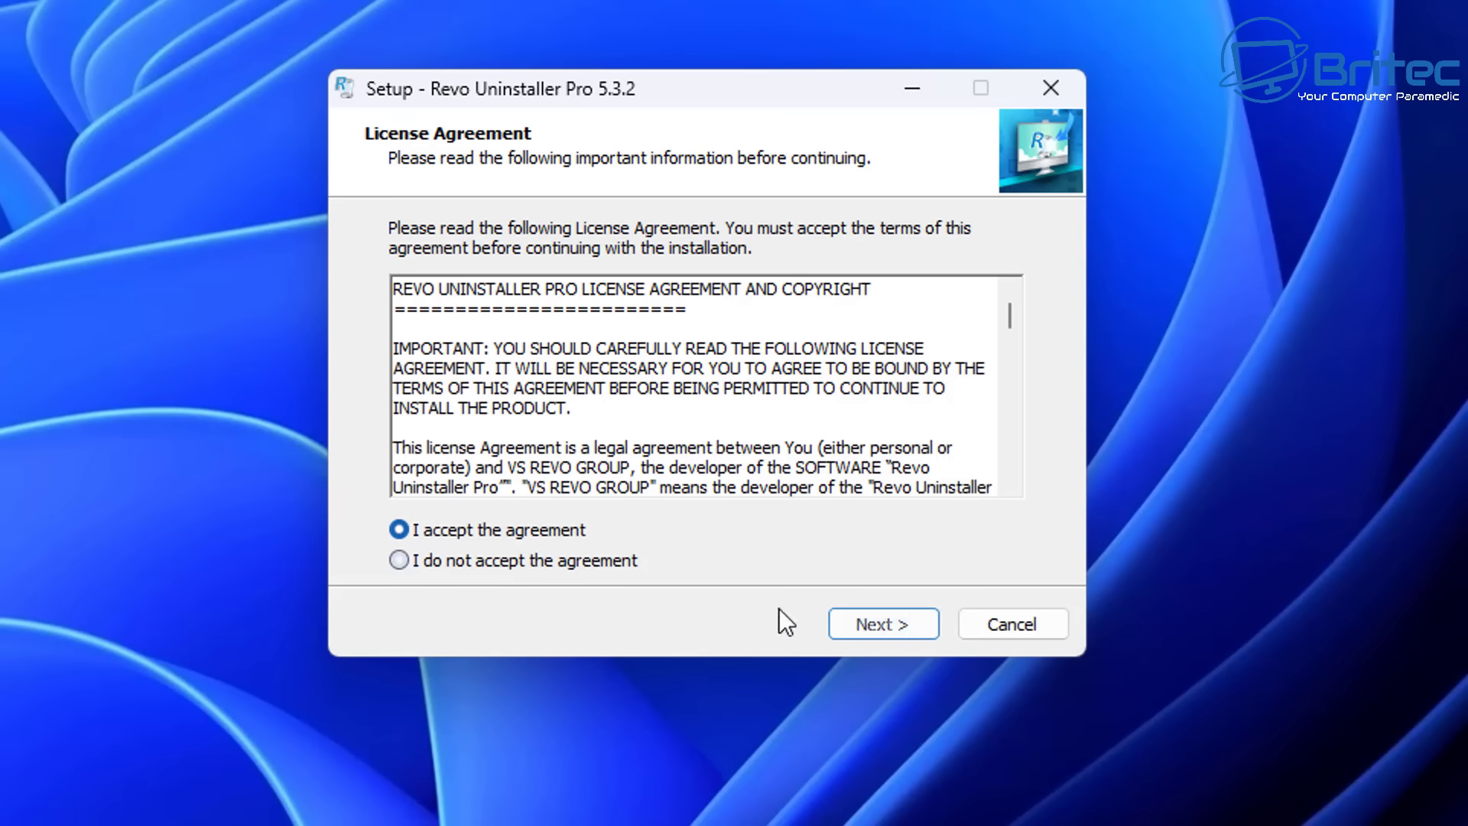
left_click(880, 627)
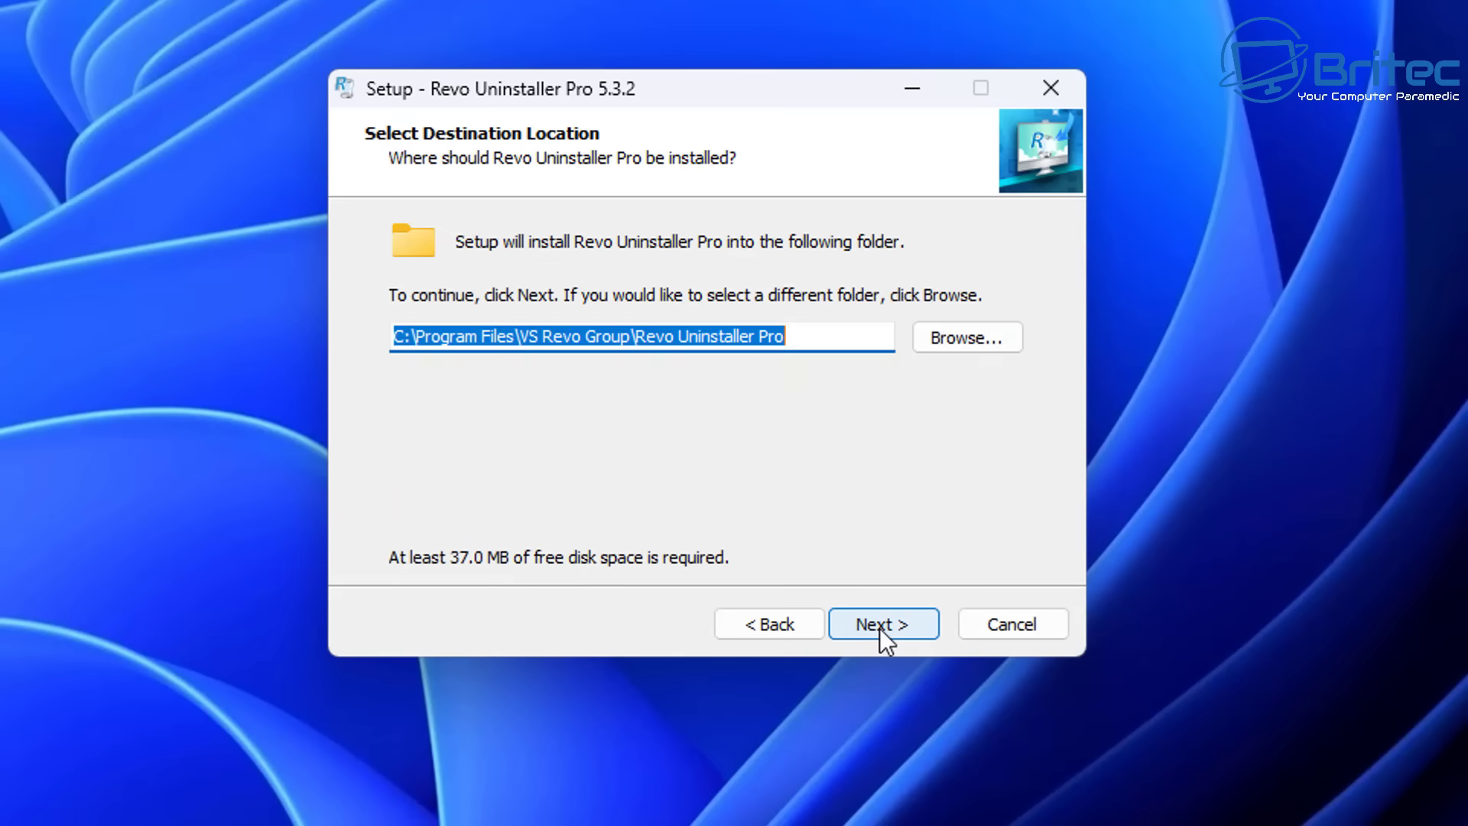
left_click(879, 627)
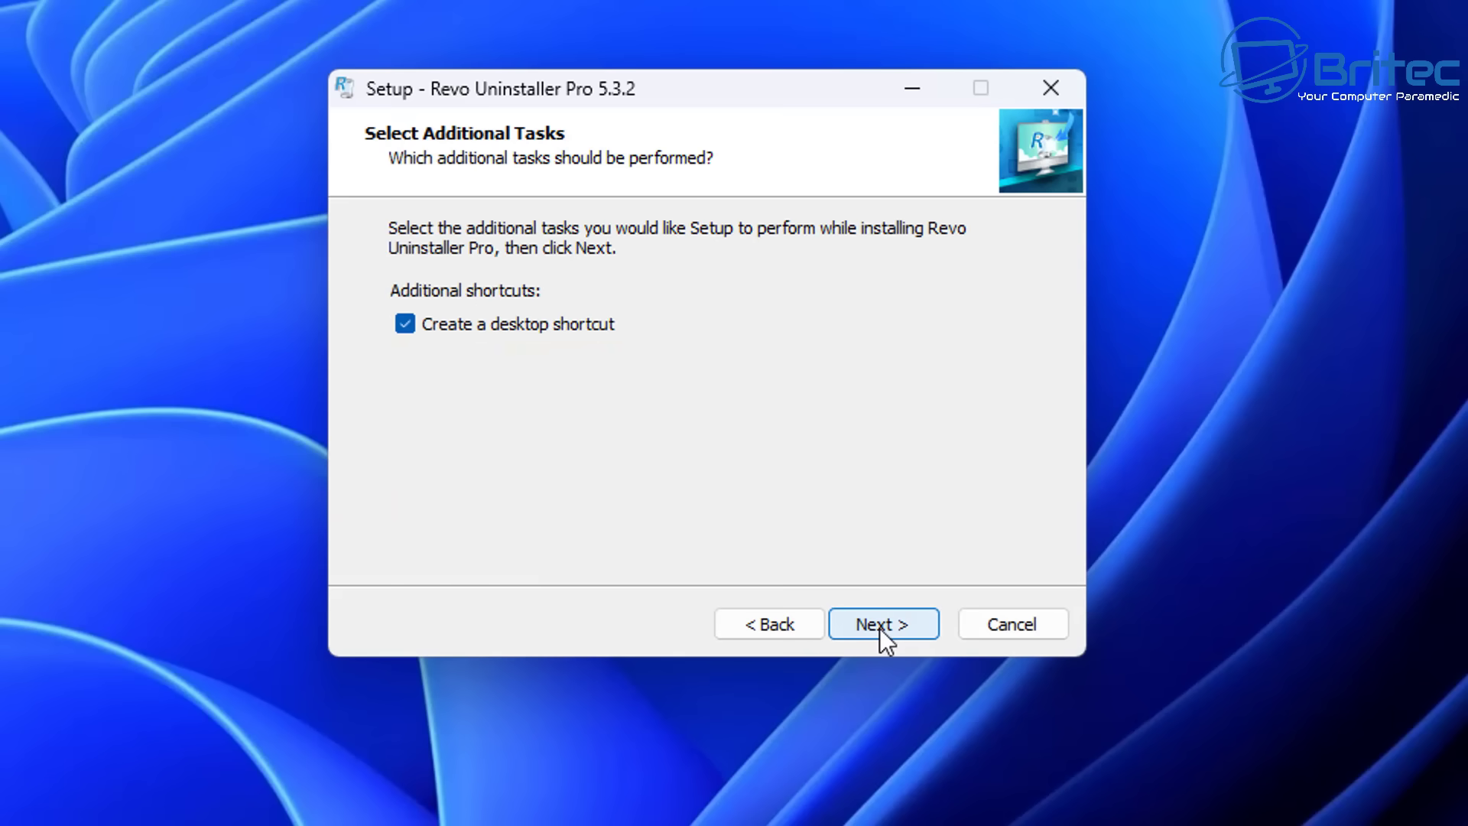
left_click(879, 627)
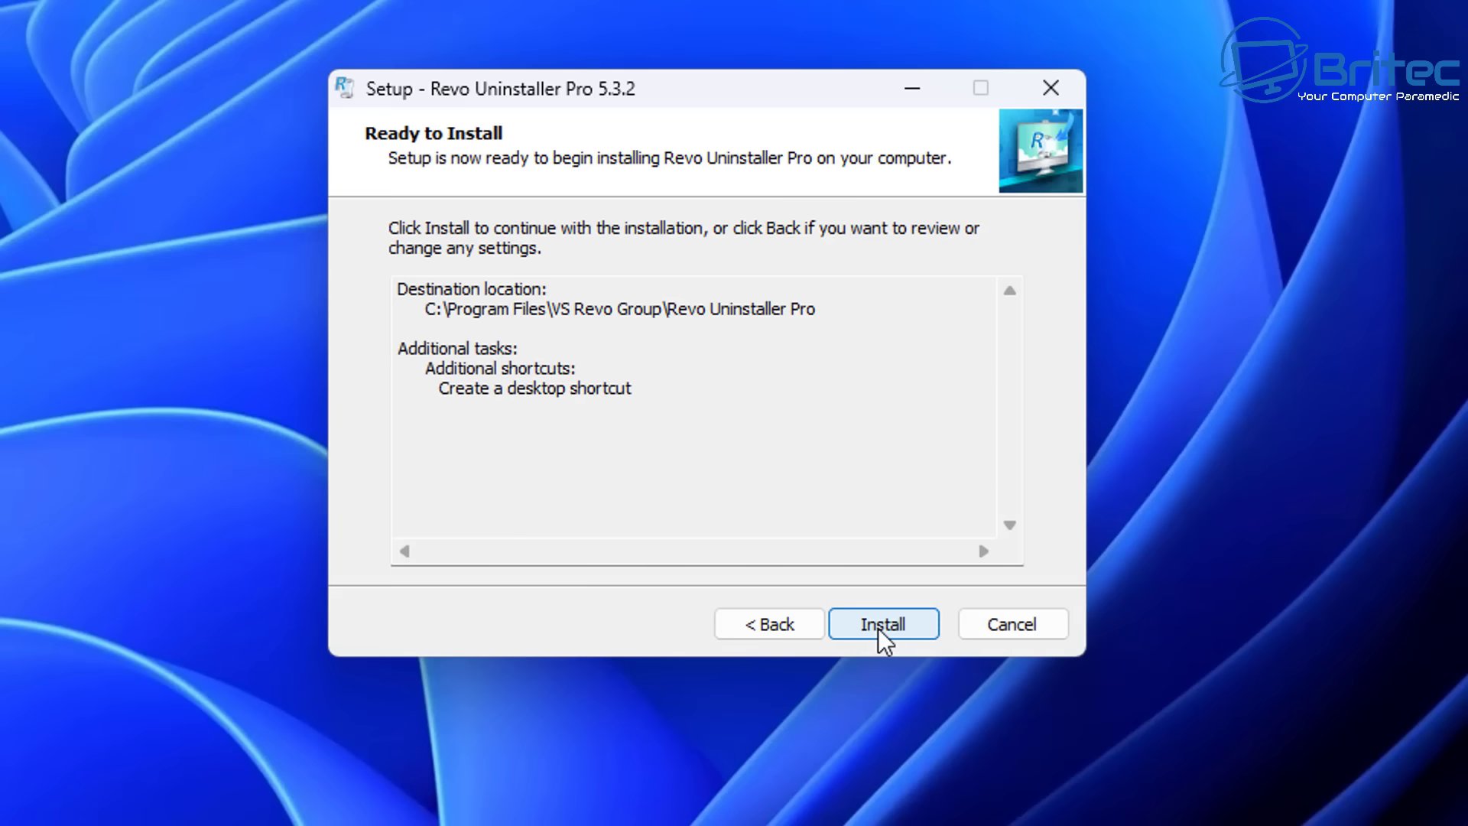
left_click(878, 627)
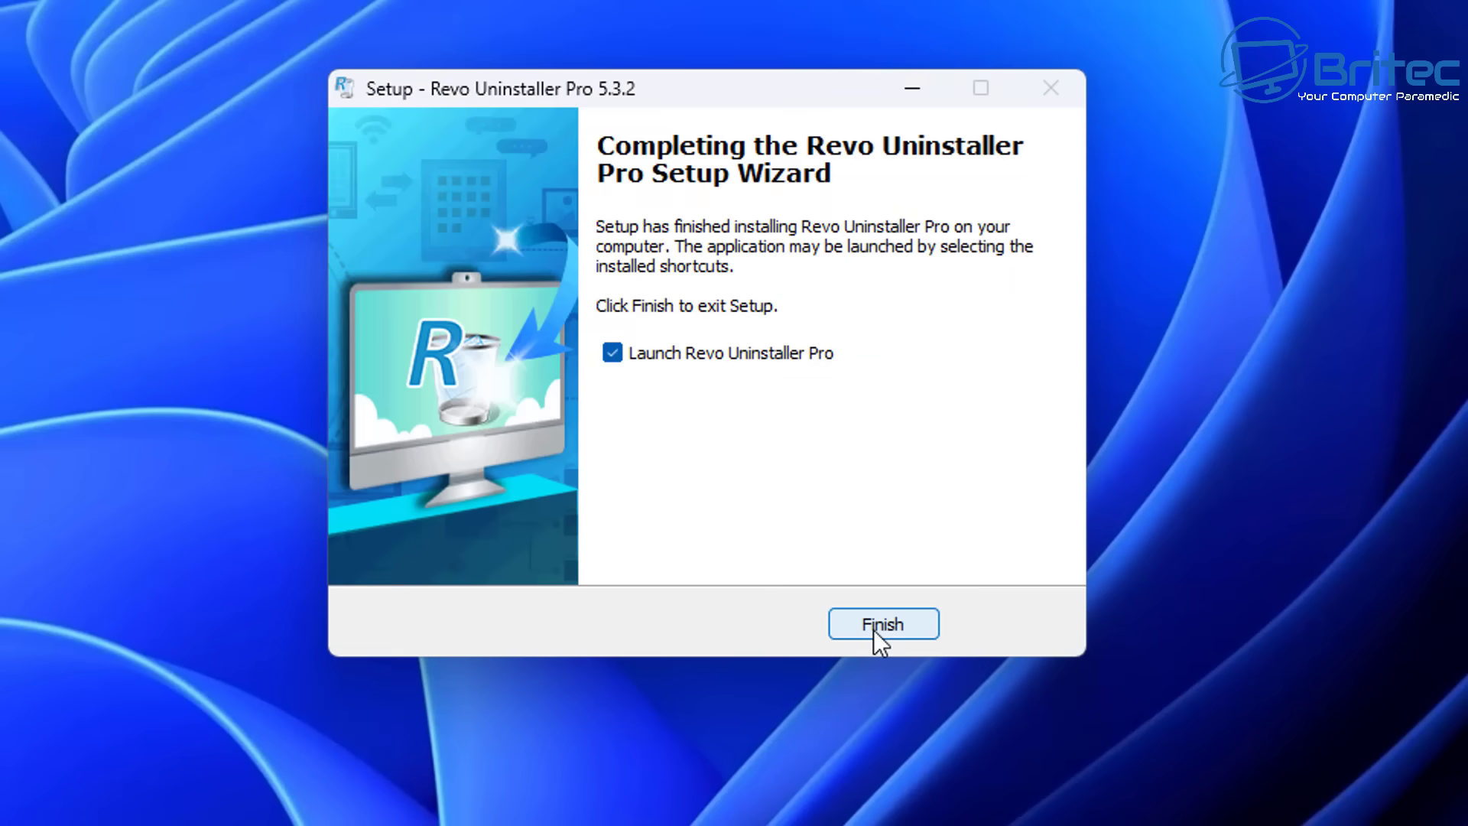
left_click(872, 625)
- Look through the list of all installed programs in Revo Uninstaller Pro for EaseUS Disk Copy
scroll(399, 461, "down", 5)
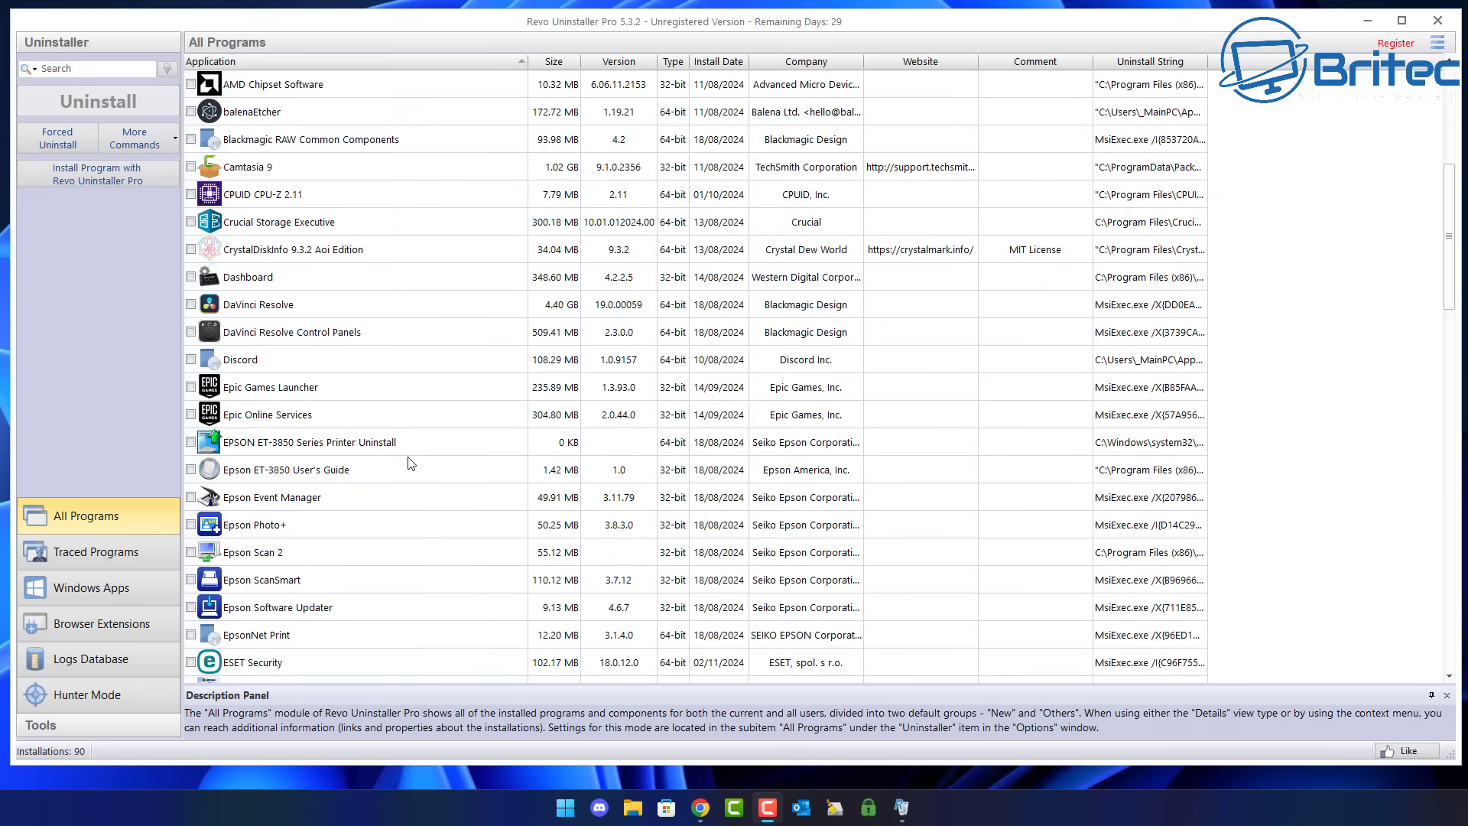
scroll(400, 461, "up", 2)
scroll(399, 461, "down", 3)
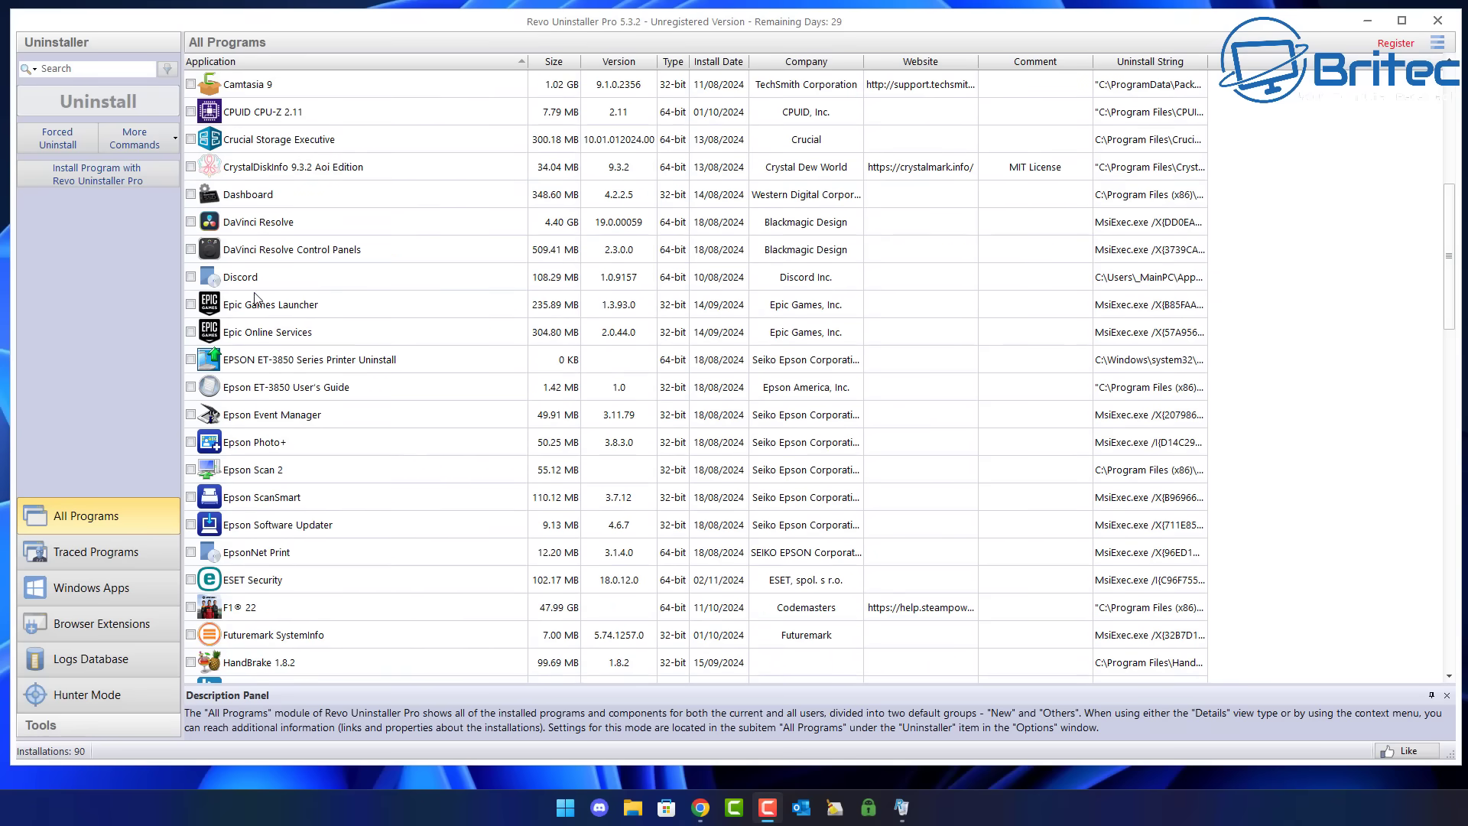
scroll(272, 519, "down", 8)
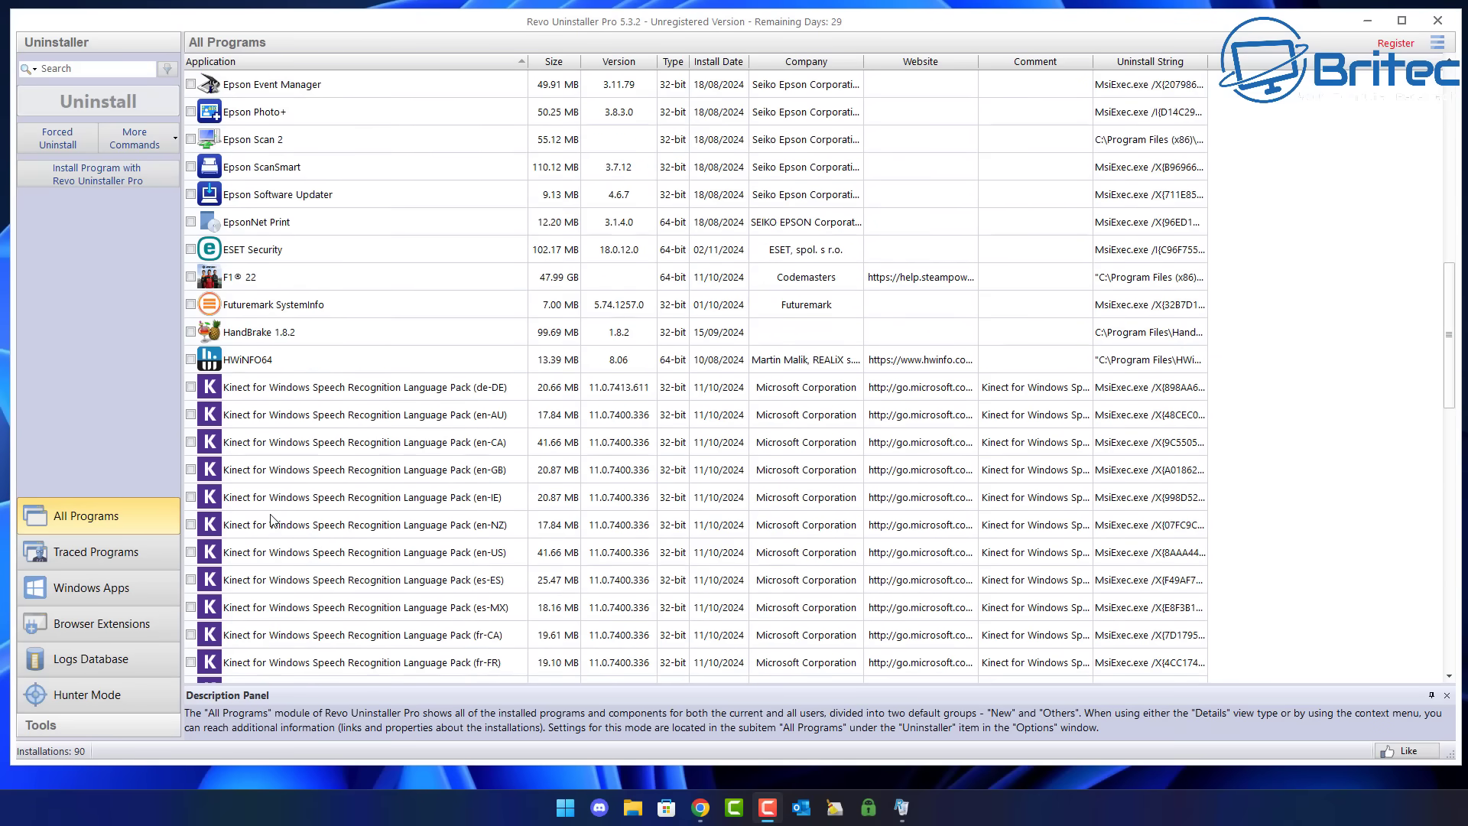
scroll(272, 520, "down", 2)
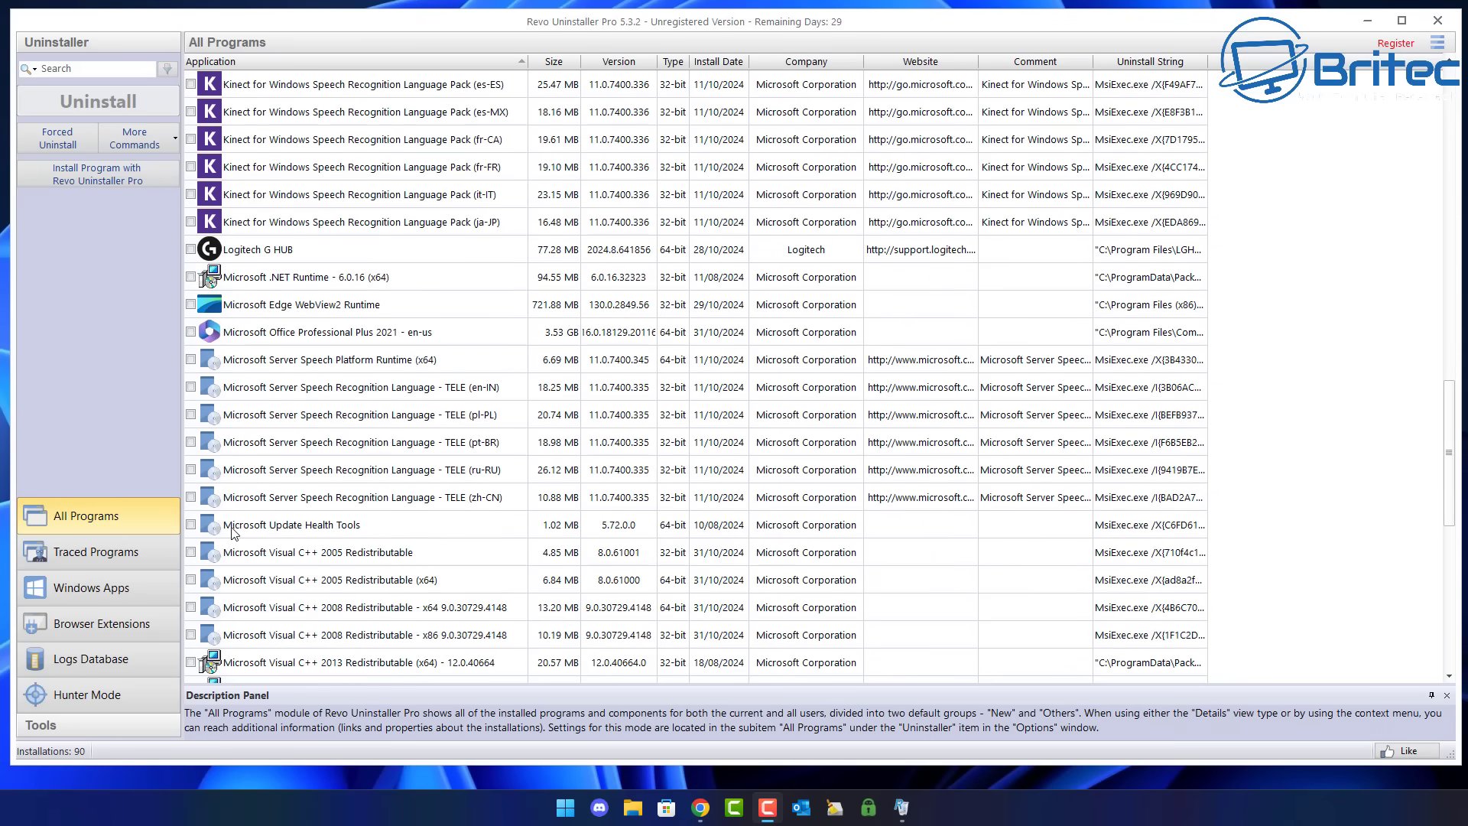
scroll(233, 535, "down", 5)
scroll(235, 541, "down", 2)
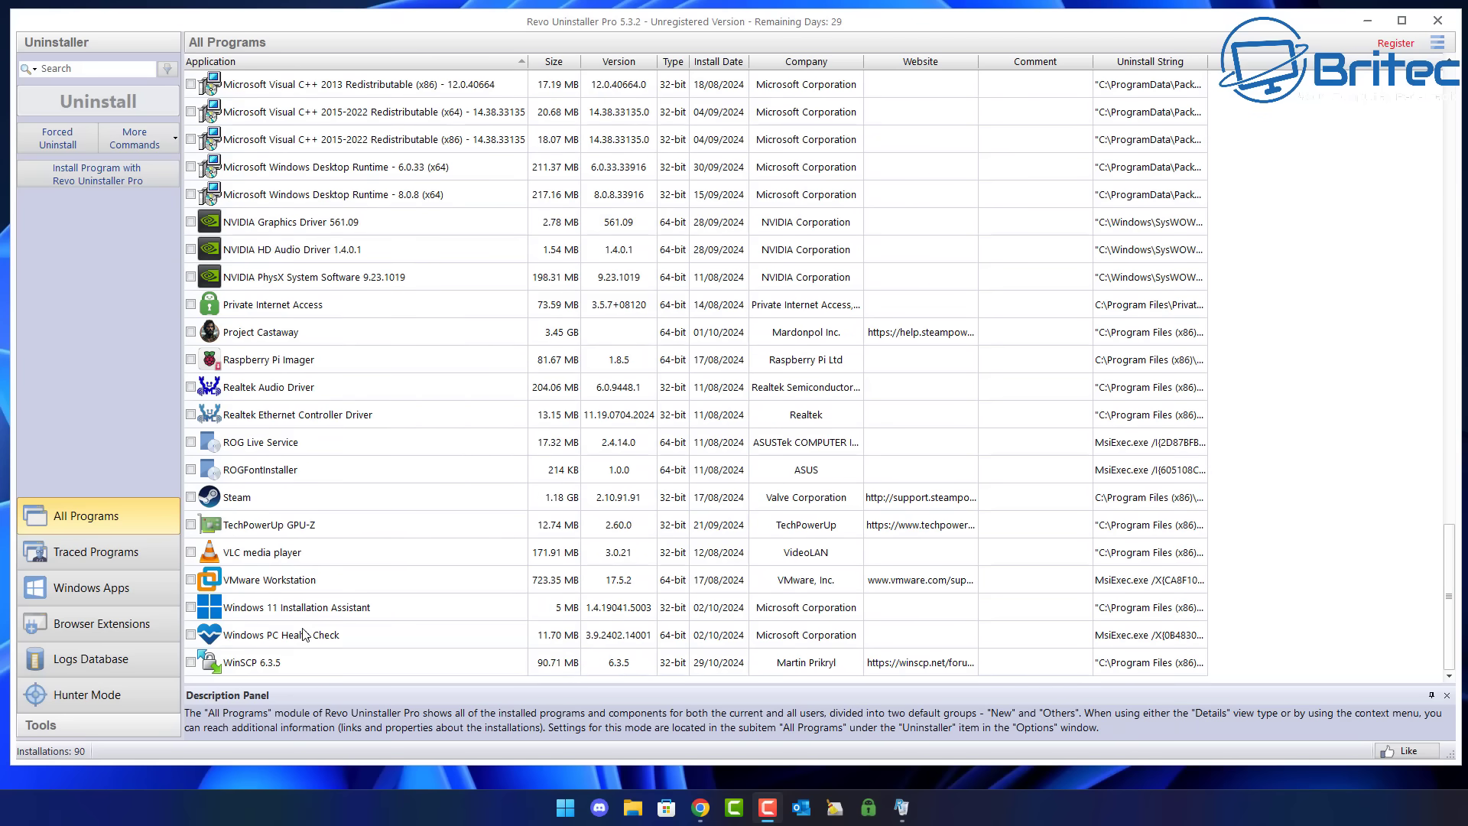
- Search the Logs Database for "disk copy" and uninstall the EaseUS Disk Copy log, confirming the removal
left_click(70, 662)
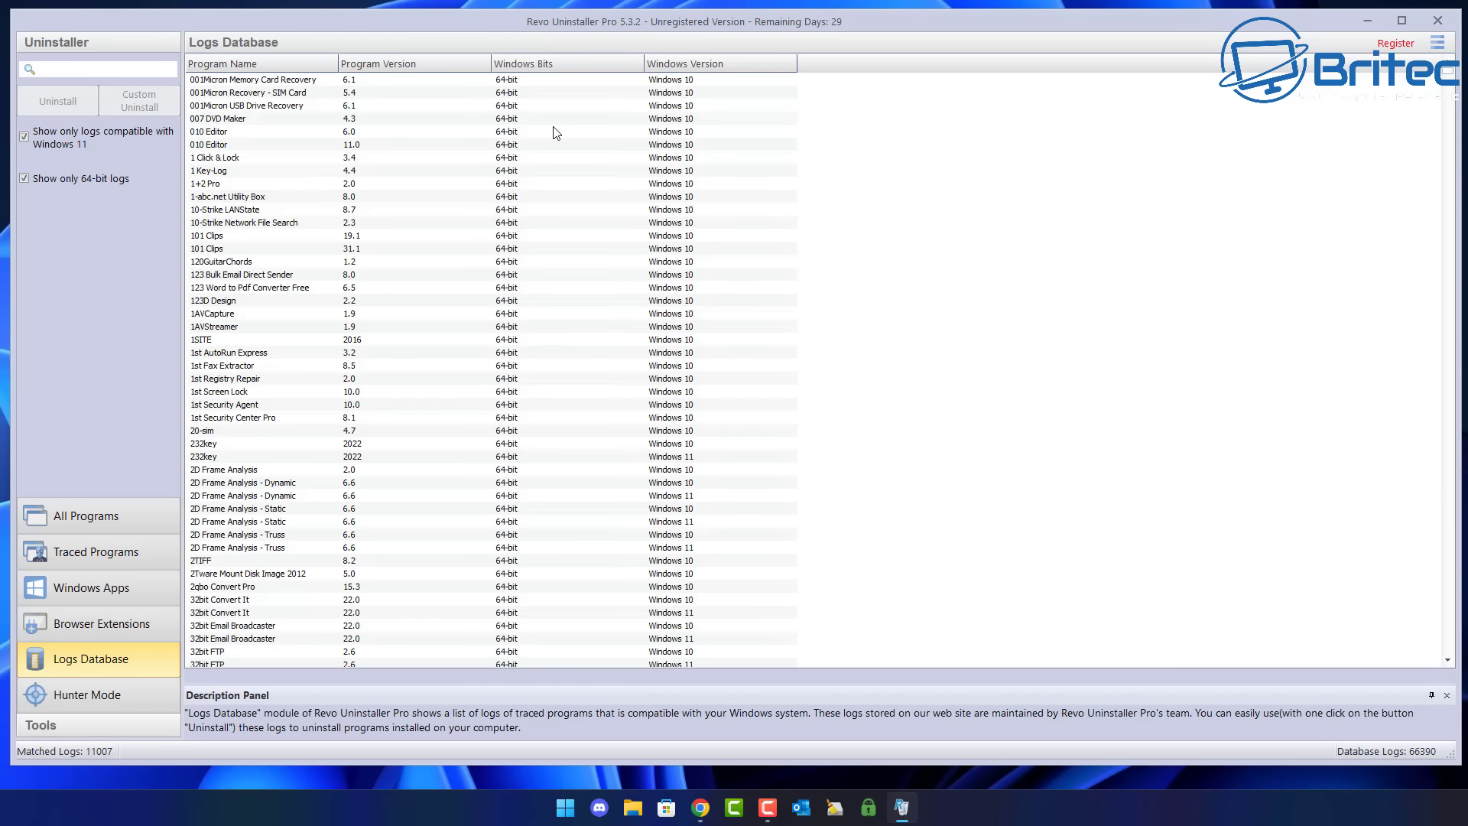
type("disk copy")
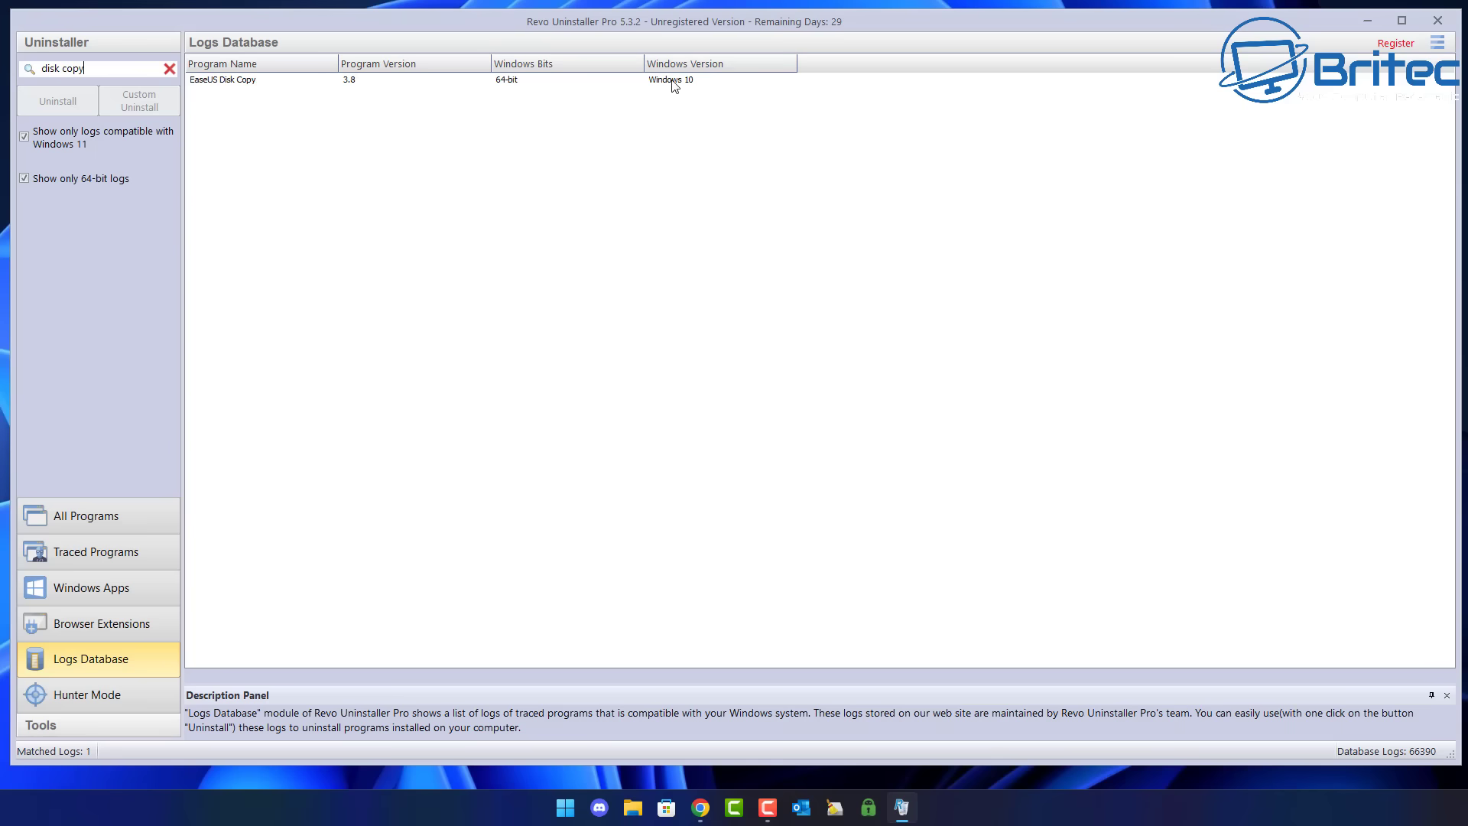
left_click(229, 84)
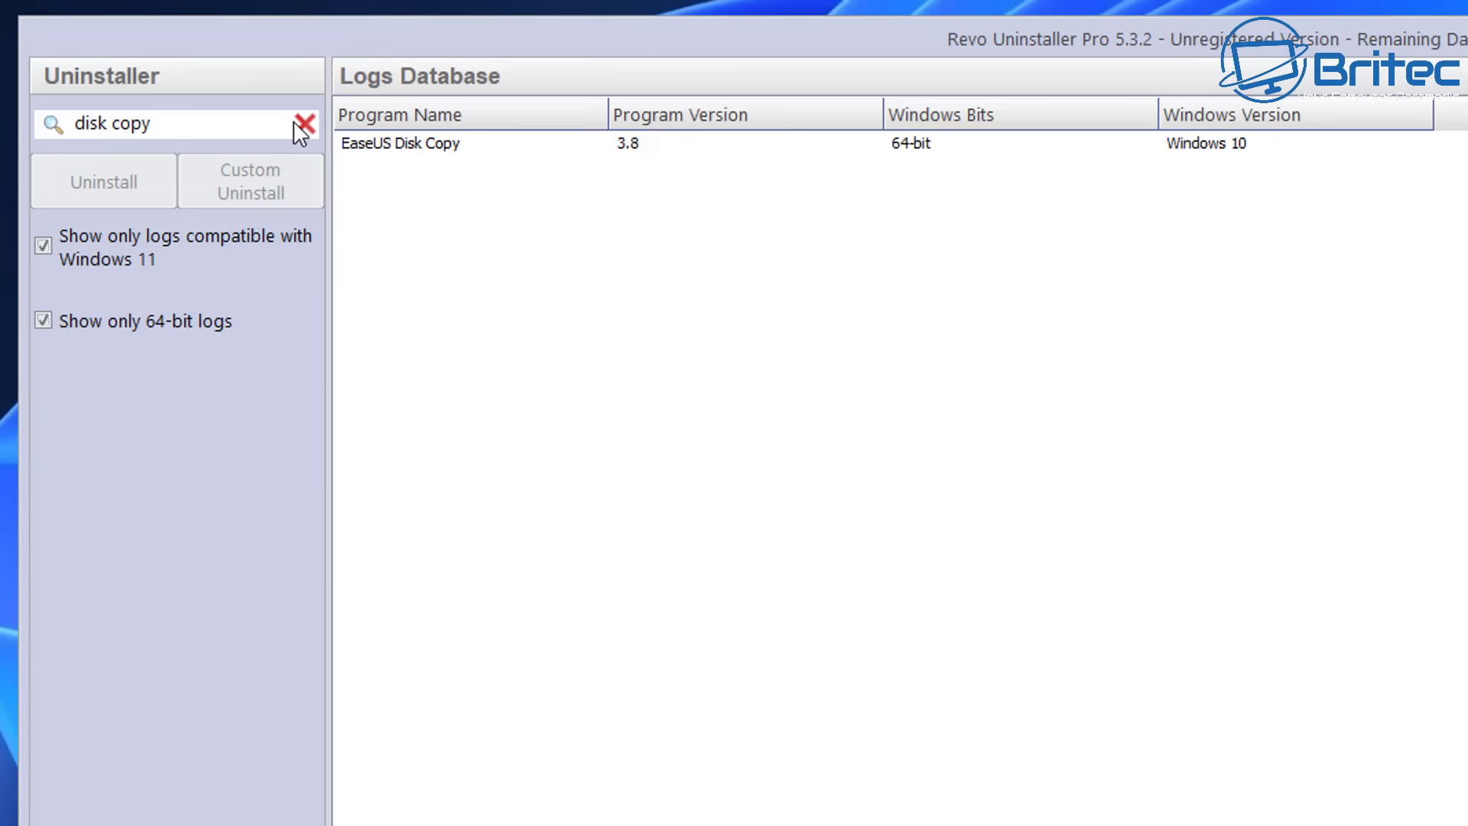
left_click(378, 146)
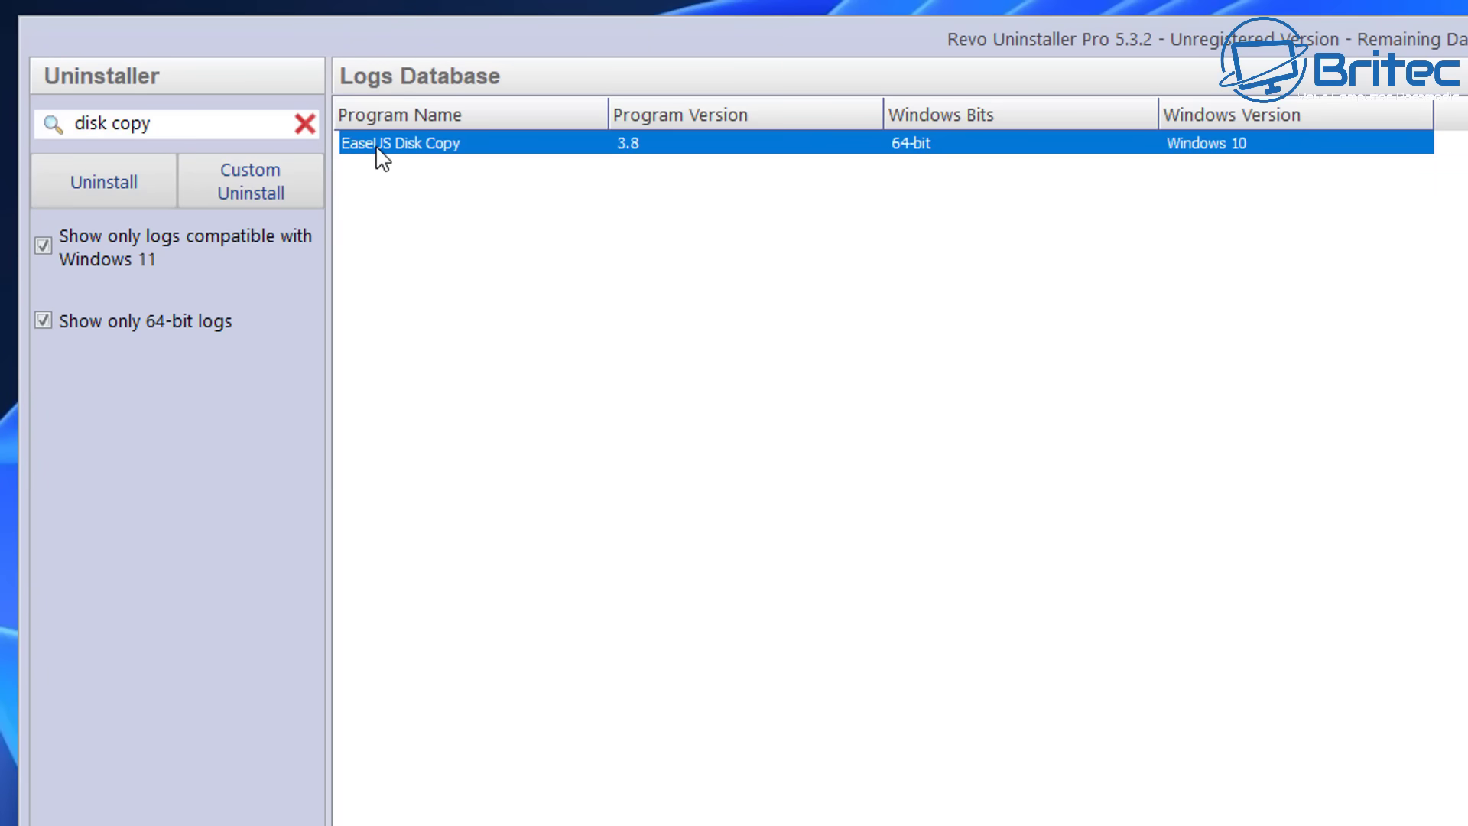
left_click(123, 180)
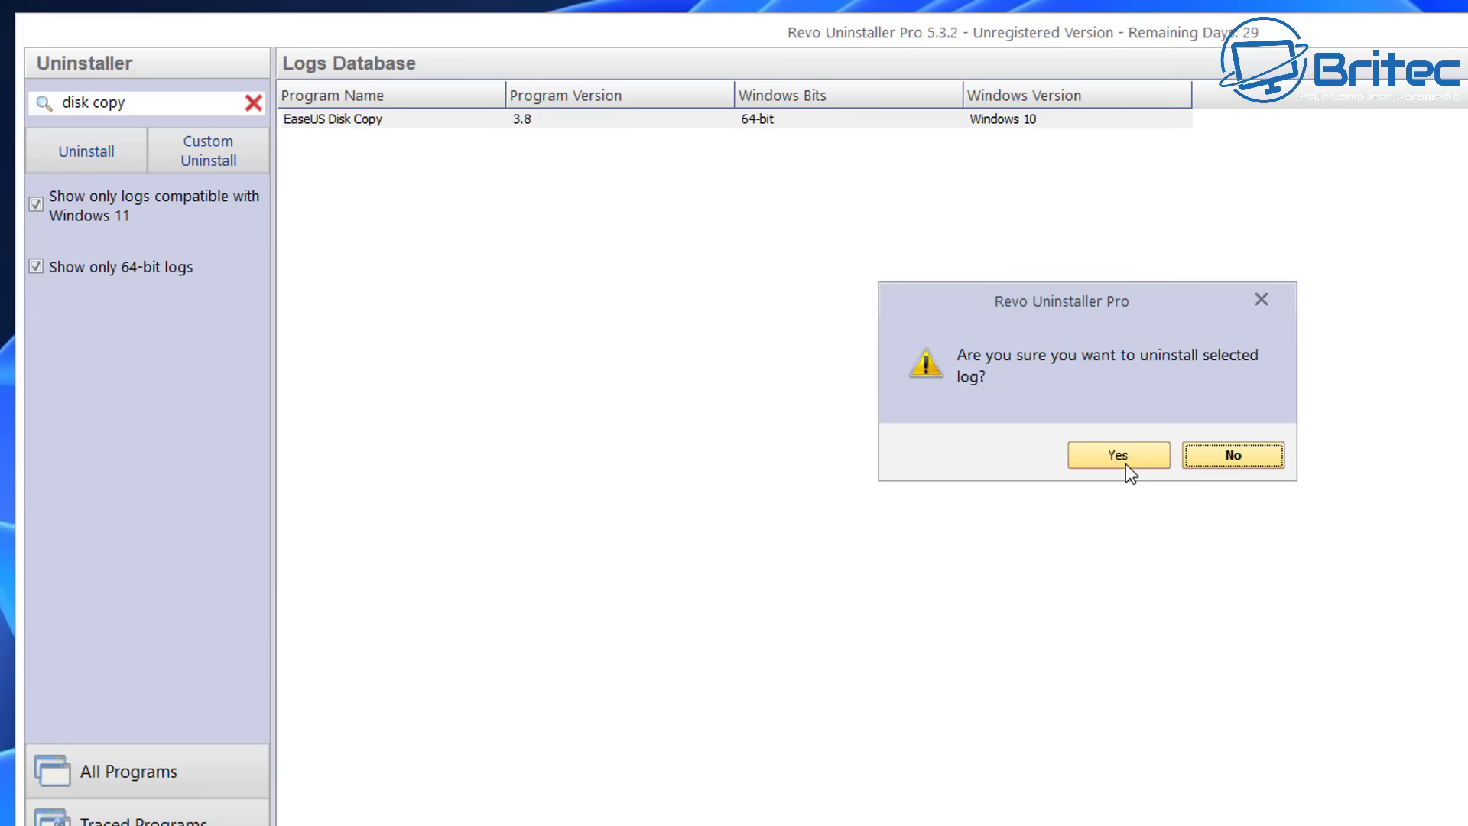
left_click(1126, 459)
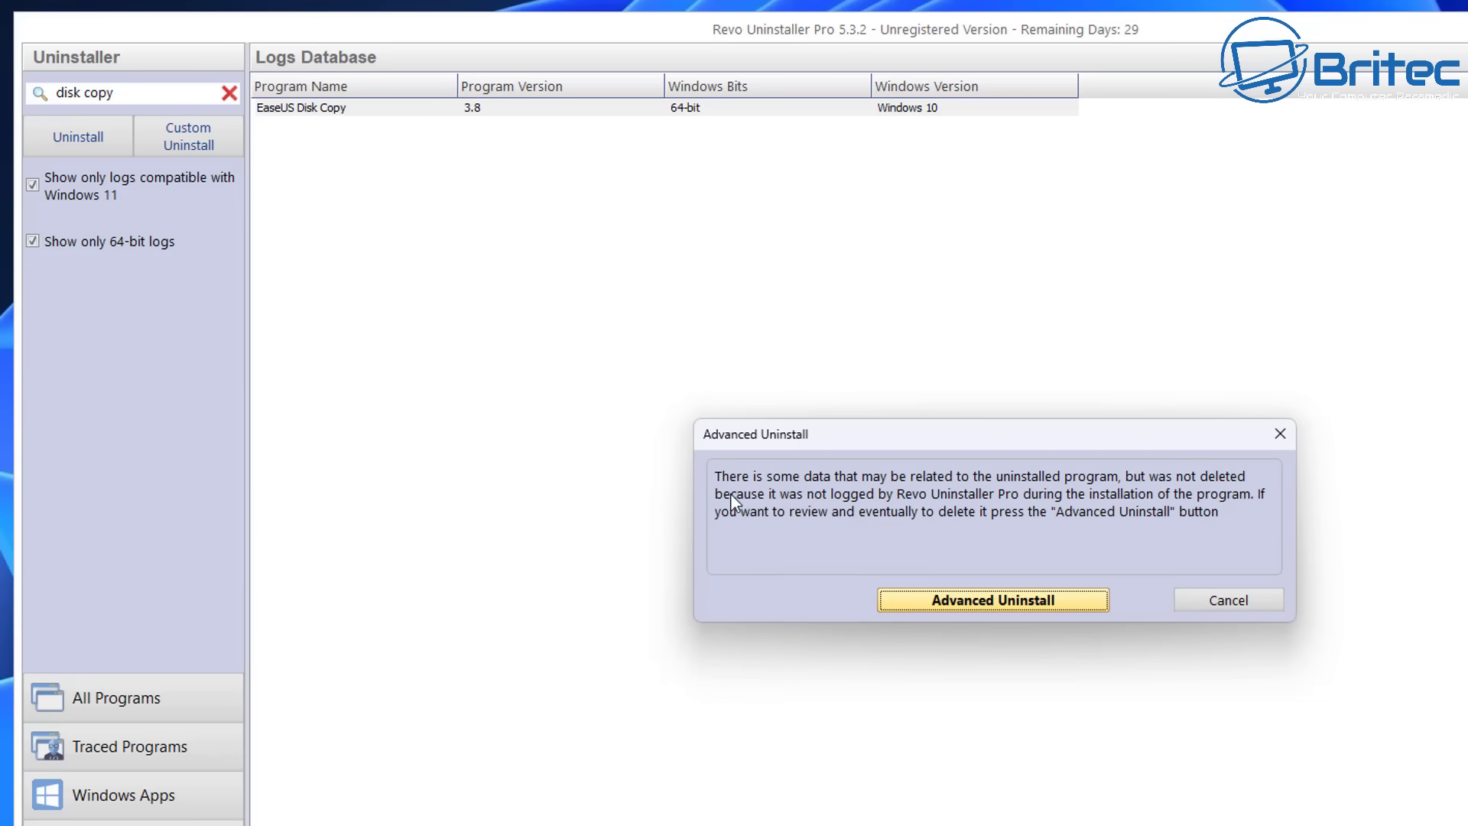
- Run the advanced uninstall for EaseUS Disk Copy, select all possibly related files and folders and delete them
left_click(1006, 607)
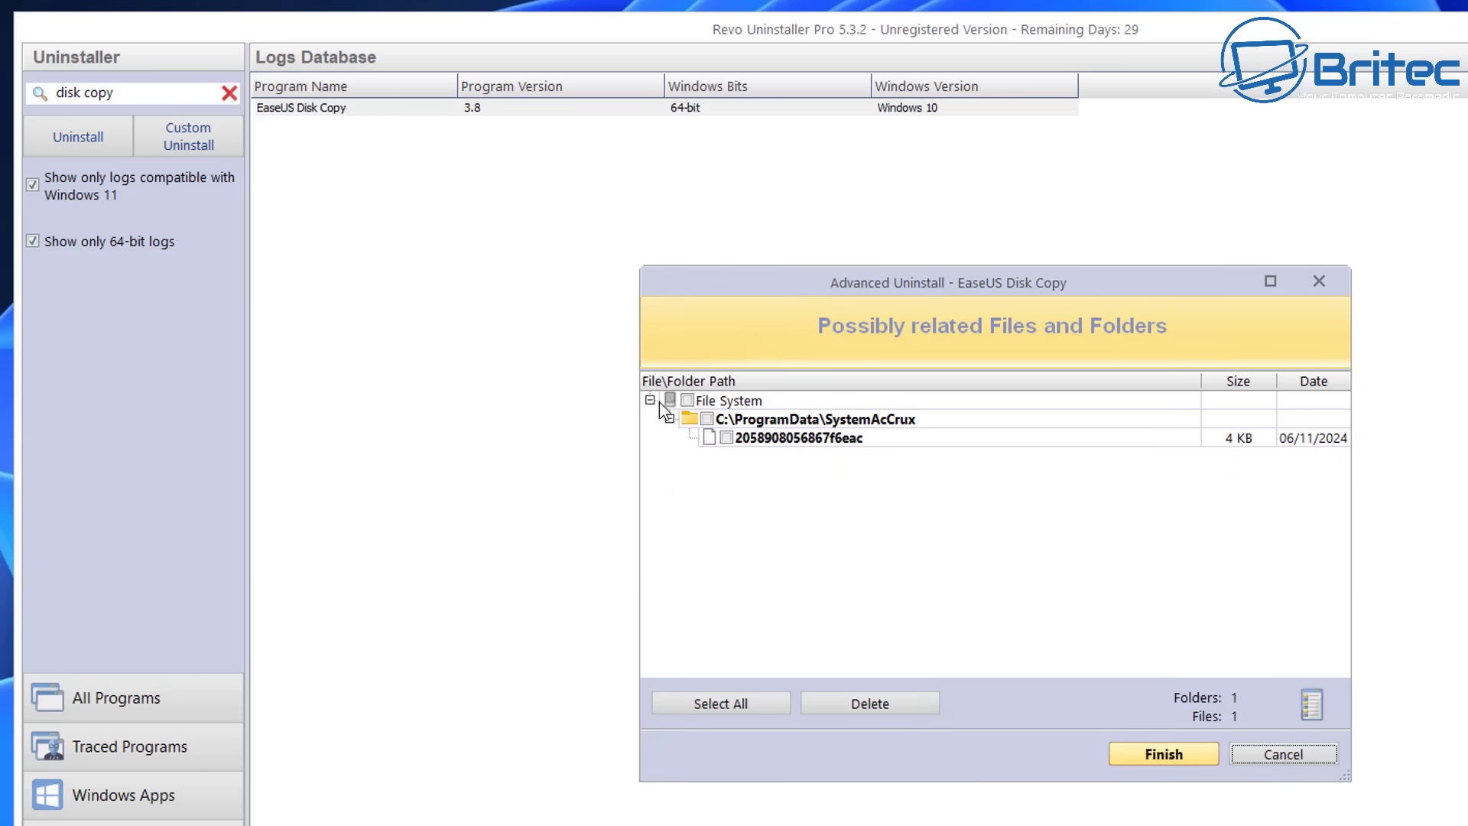
left_click(732, 717)
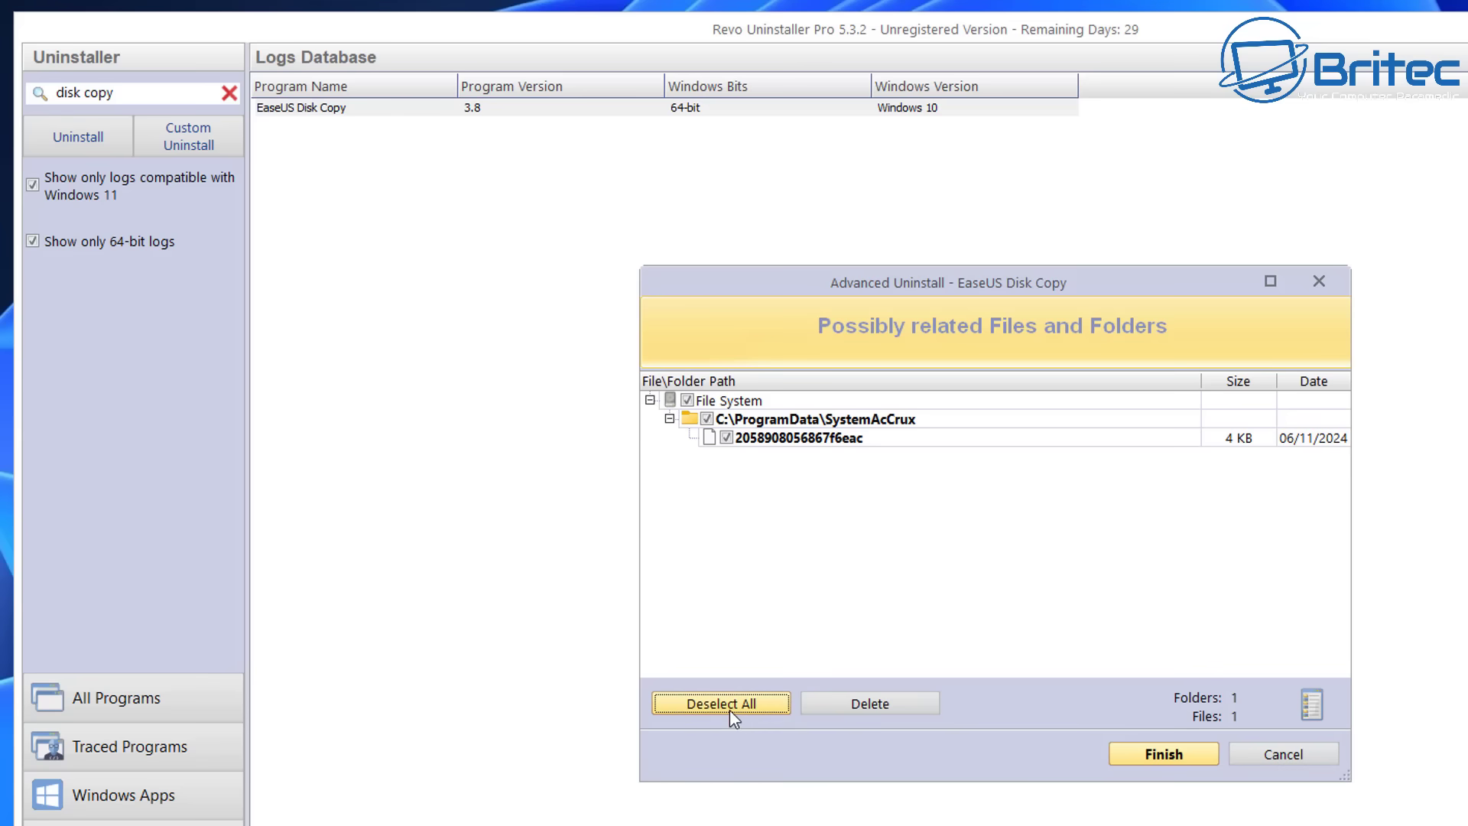
left_click(868, 704)
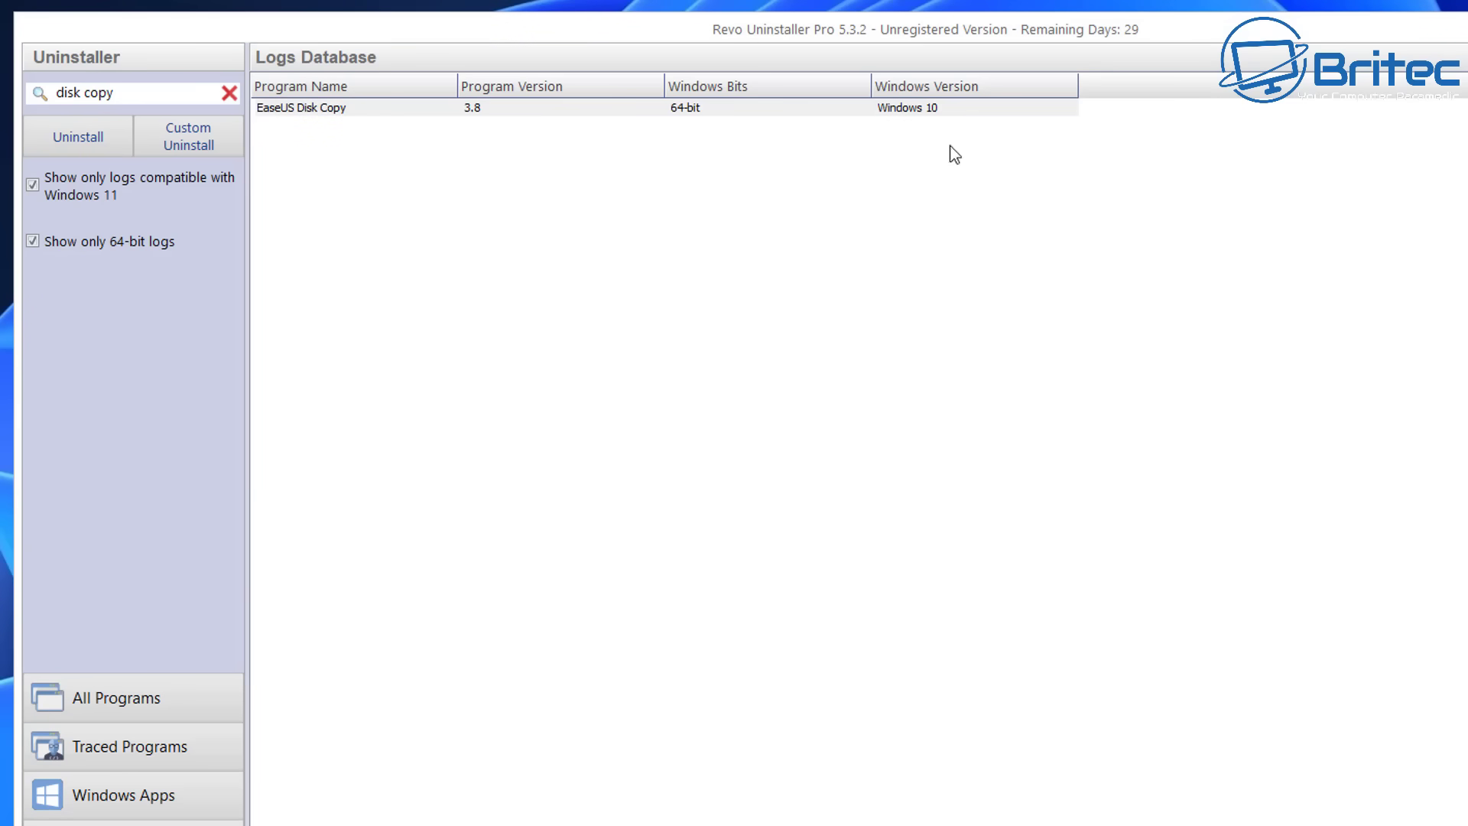
- Start a custom uninstall of the EaseUS Disk Copy log and examine its logged registry items for EaseUS keys
left_click(202, 135)
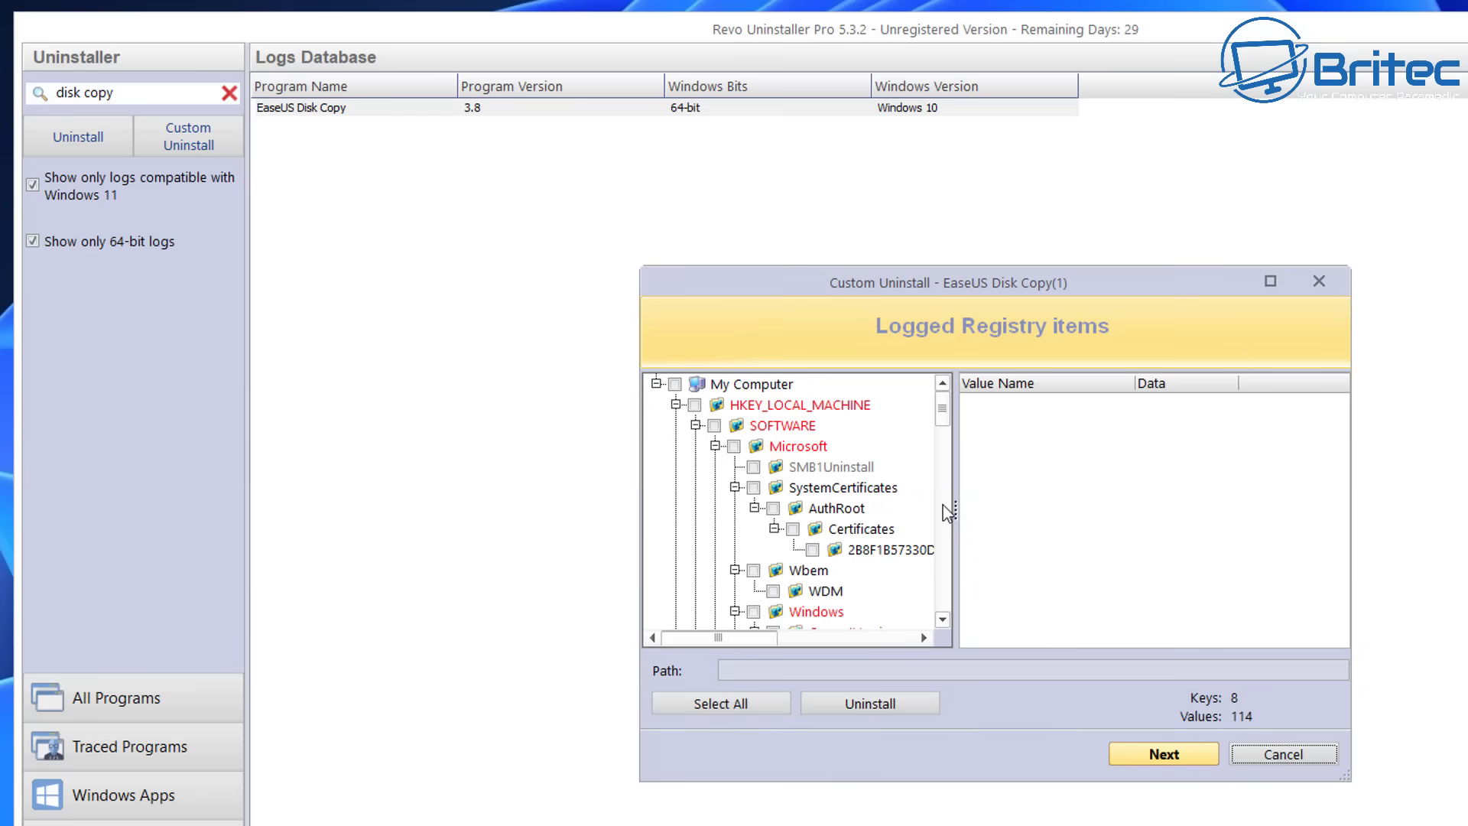
scroll(957, 440, "down", 2)
scroll(958, 444, "down", 1)
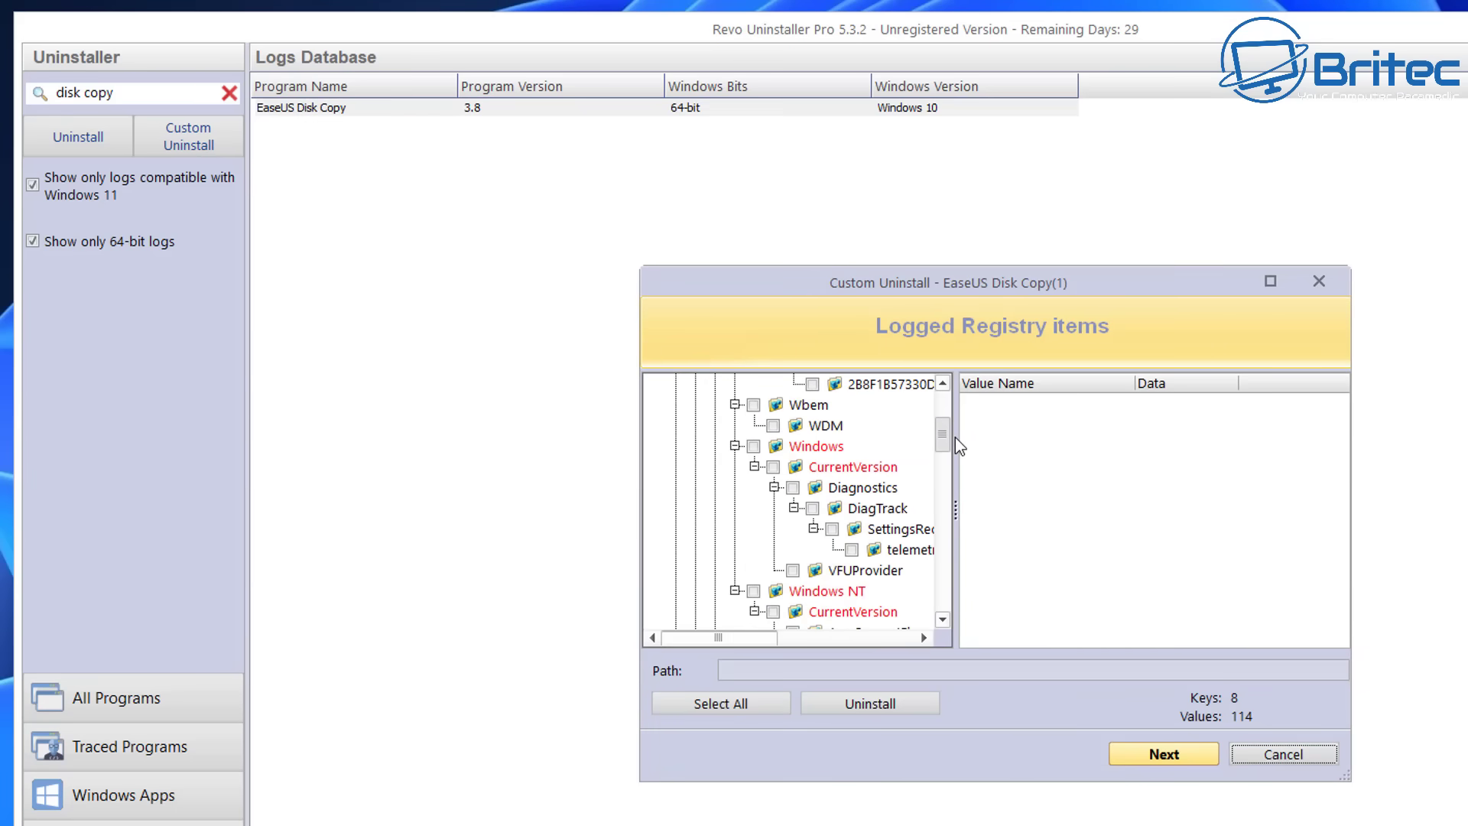
scroll(959, 446, "down", 3)
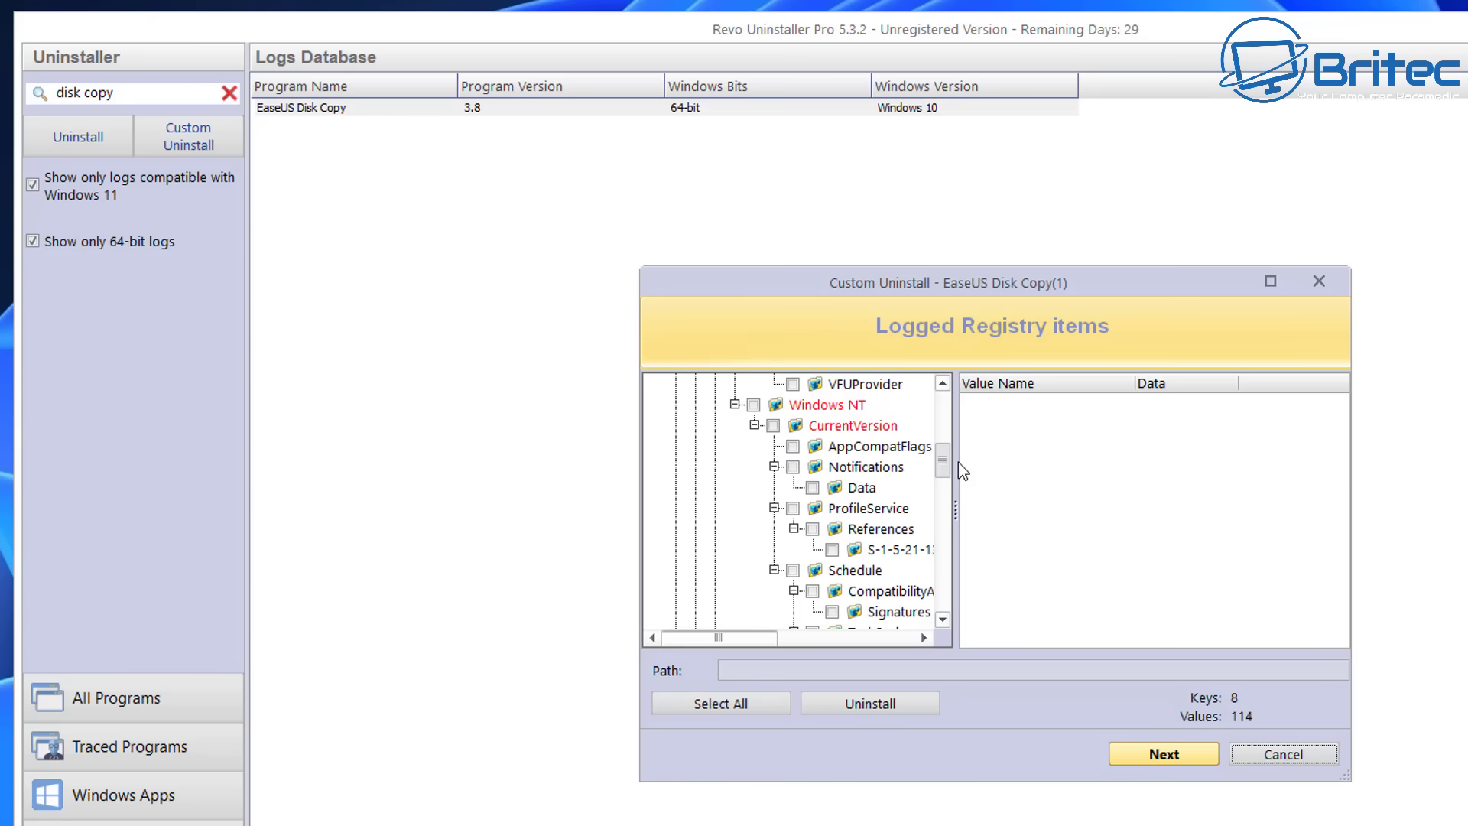
scroll(957, 458, "up", 6)
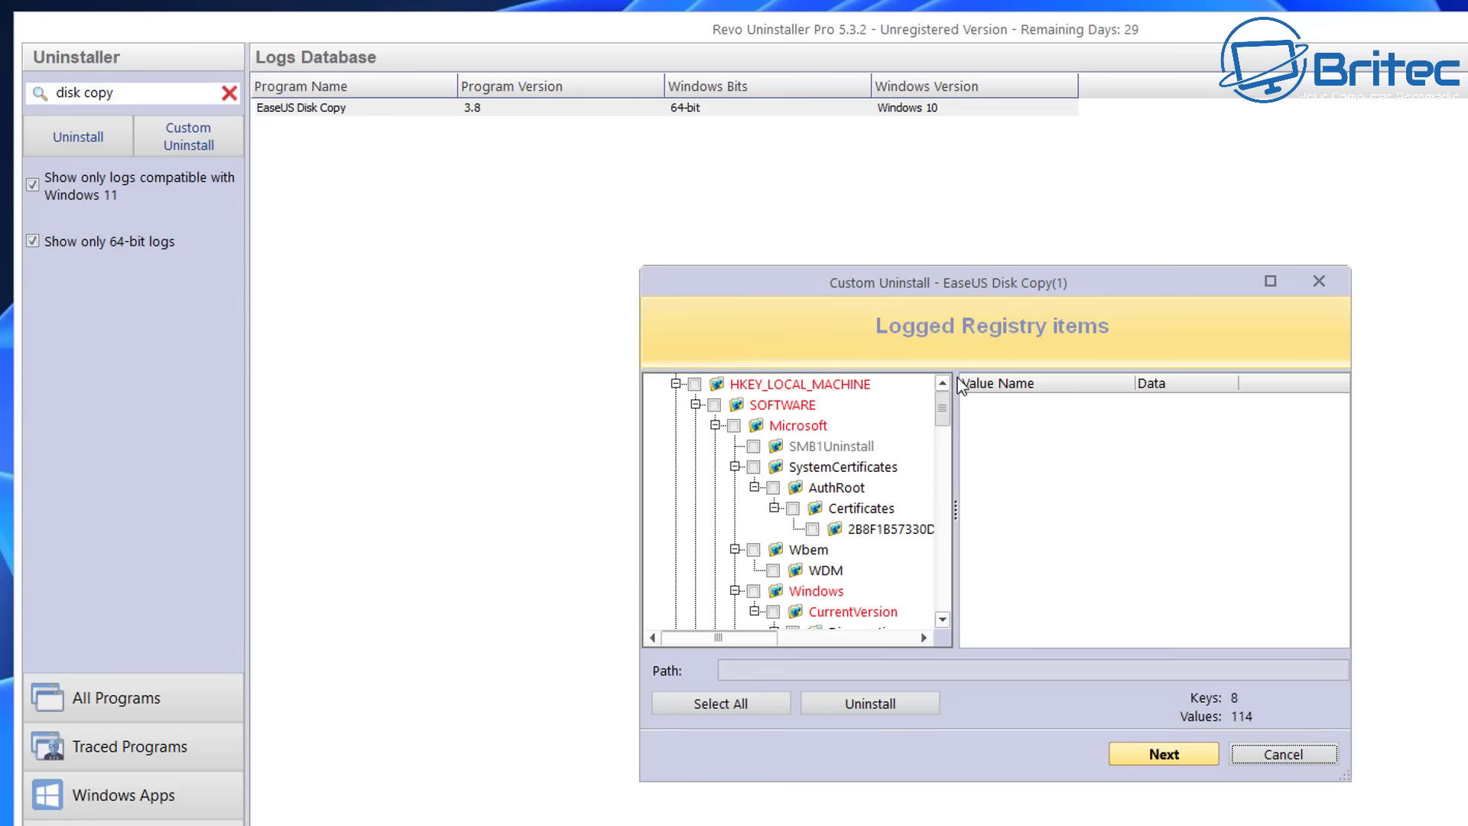
left_click(759, 646)
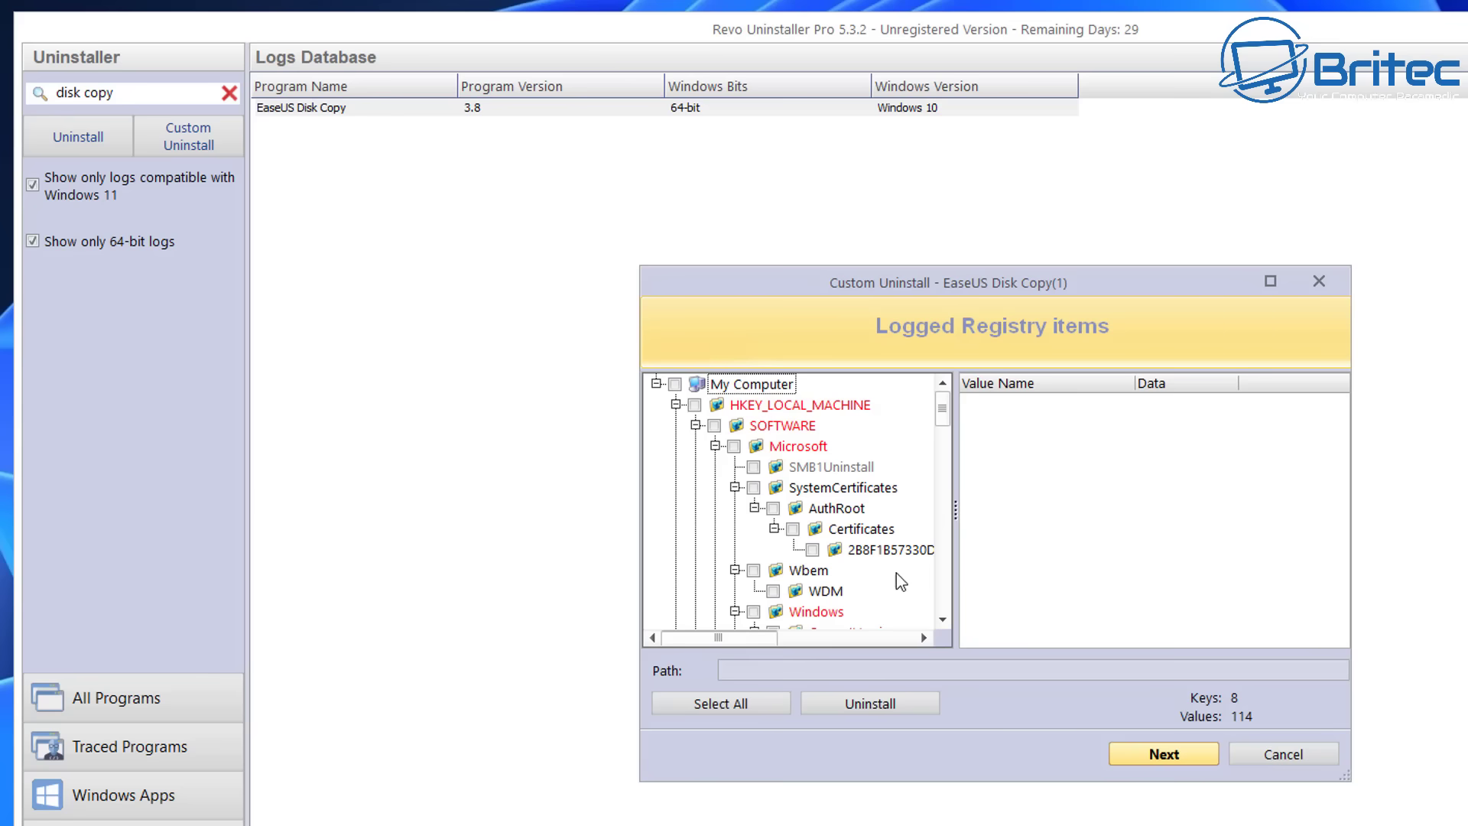
left_click(901, 551)
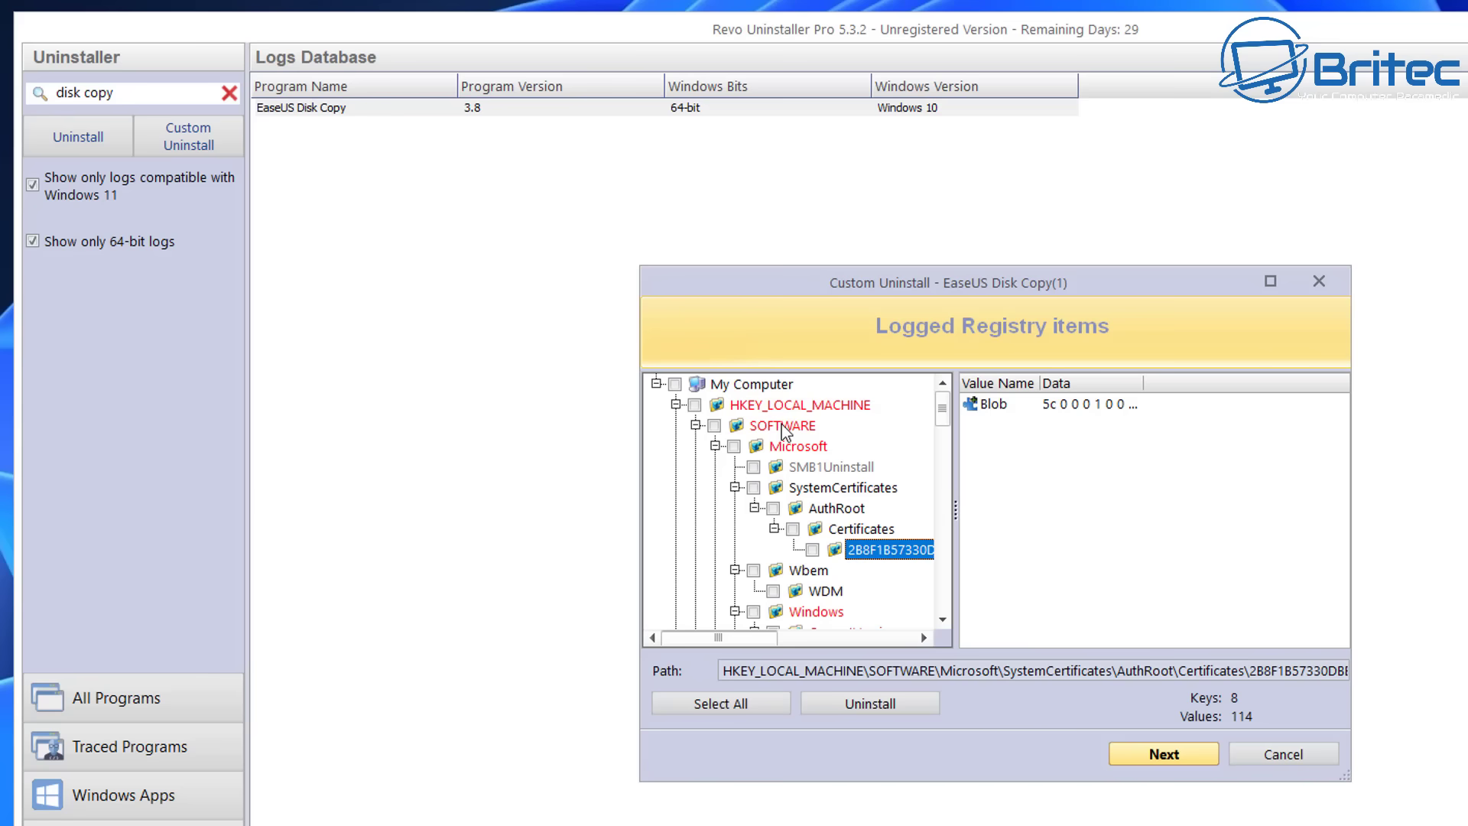
scroll(918, 581, "down", 6)
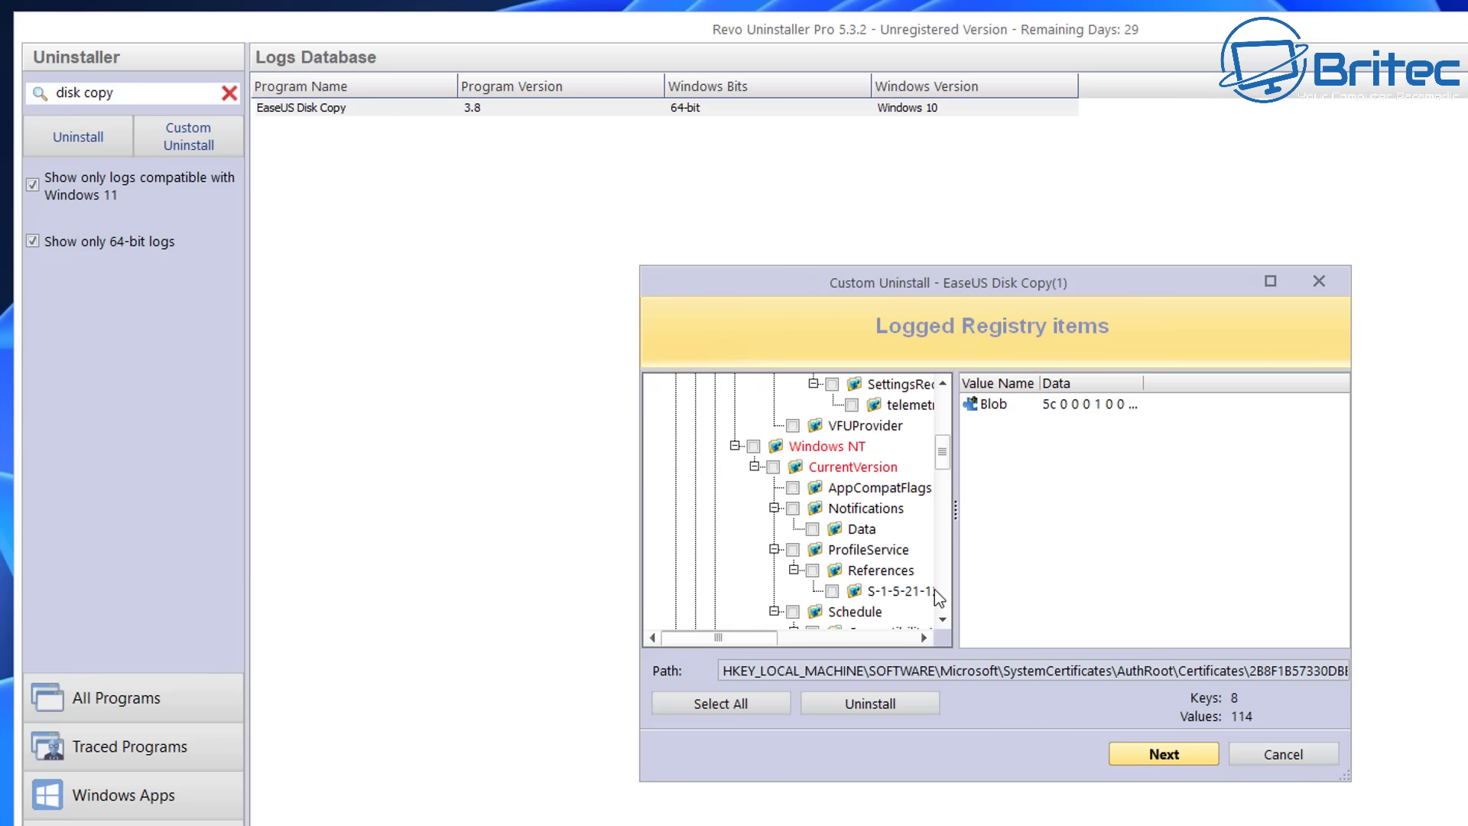
scroll(925, 623, "down", 10)
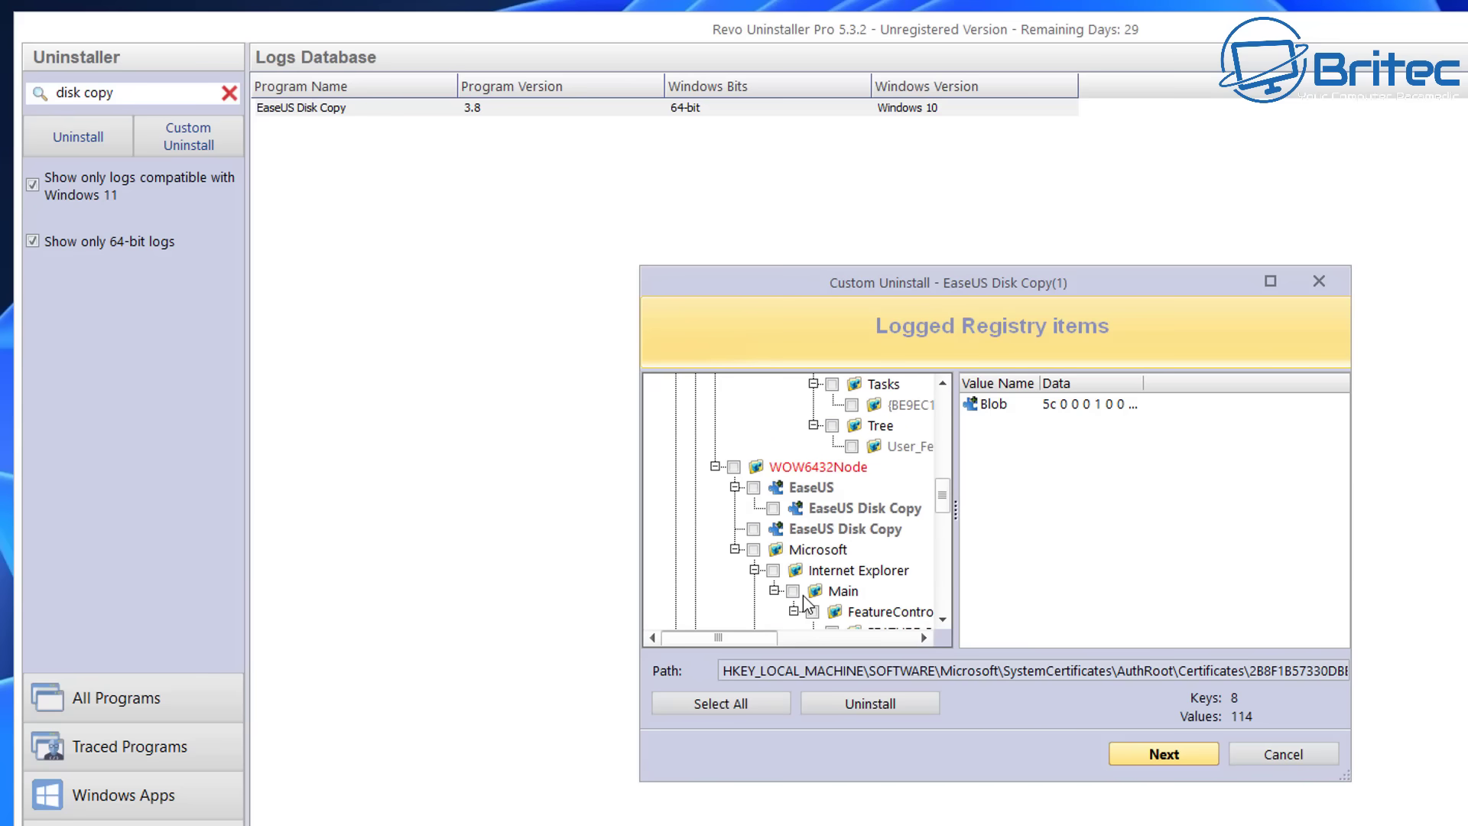
scroll(804, 604, "down", 2)
scroll(810, 558, "up", 1)
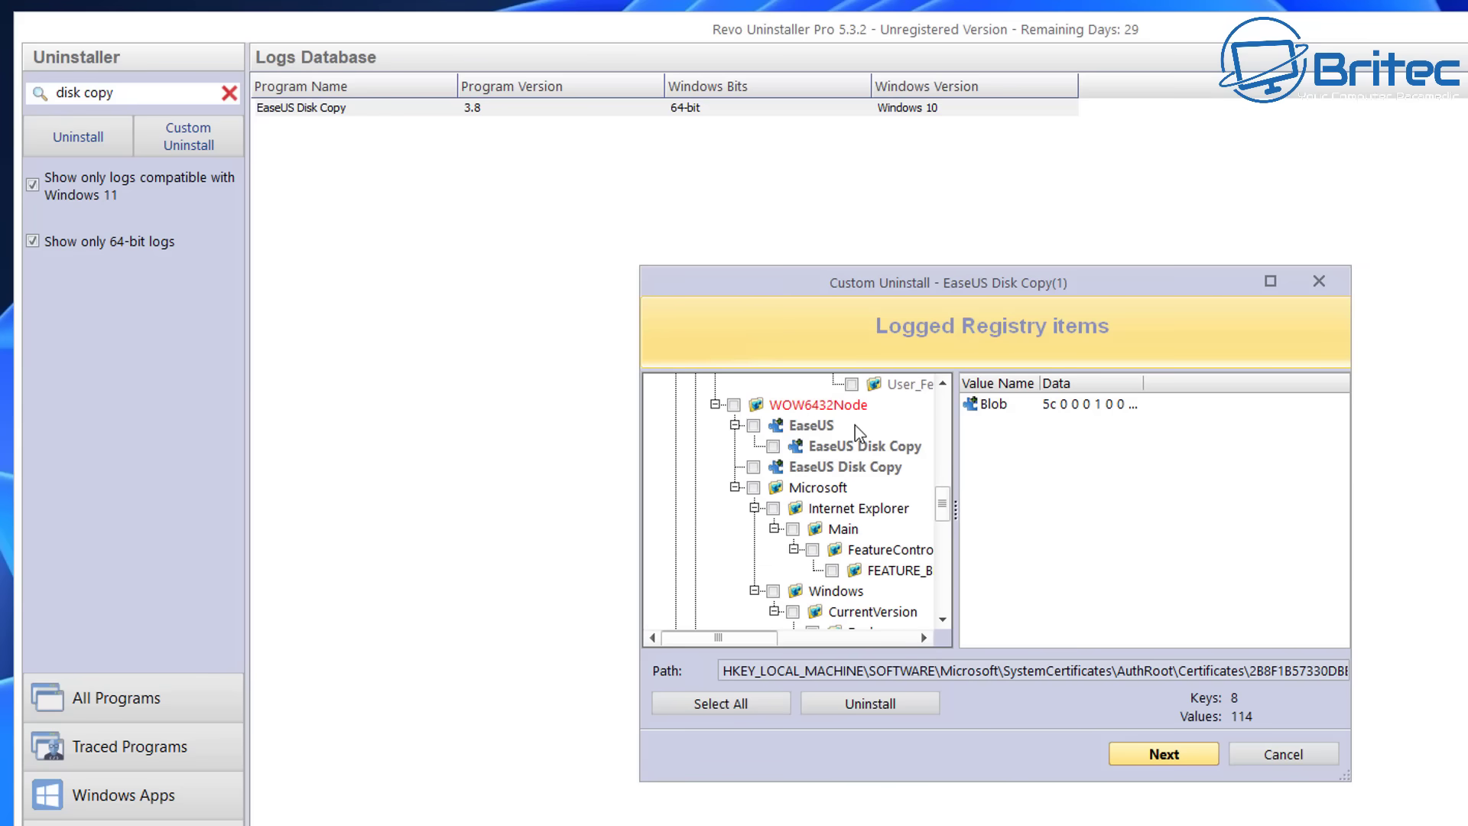
scroll(855, 425, "down", 4)
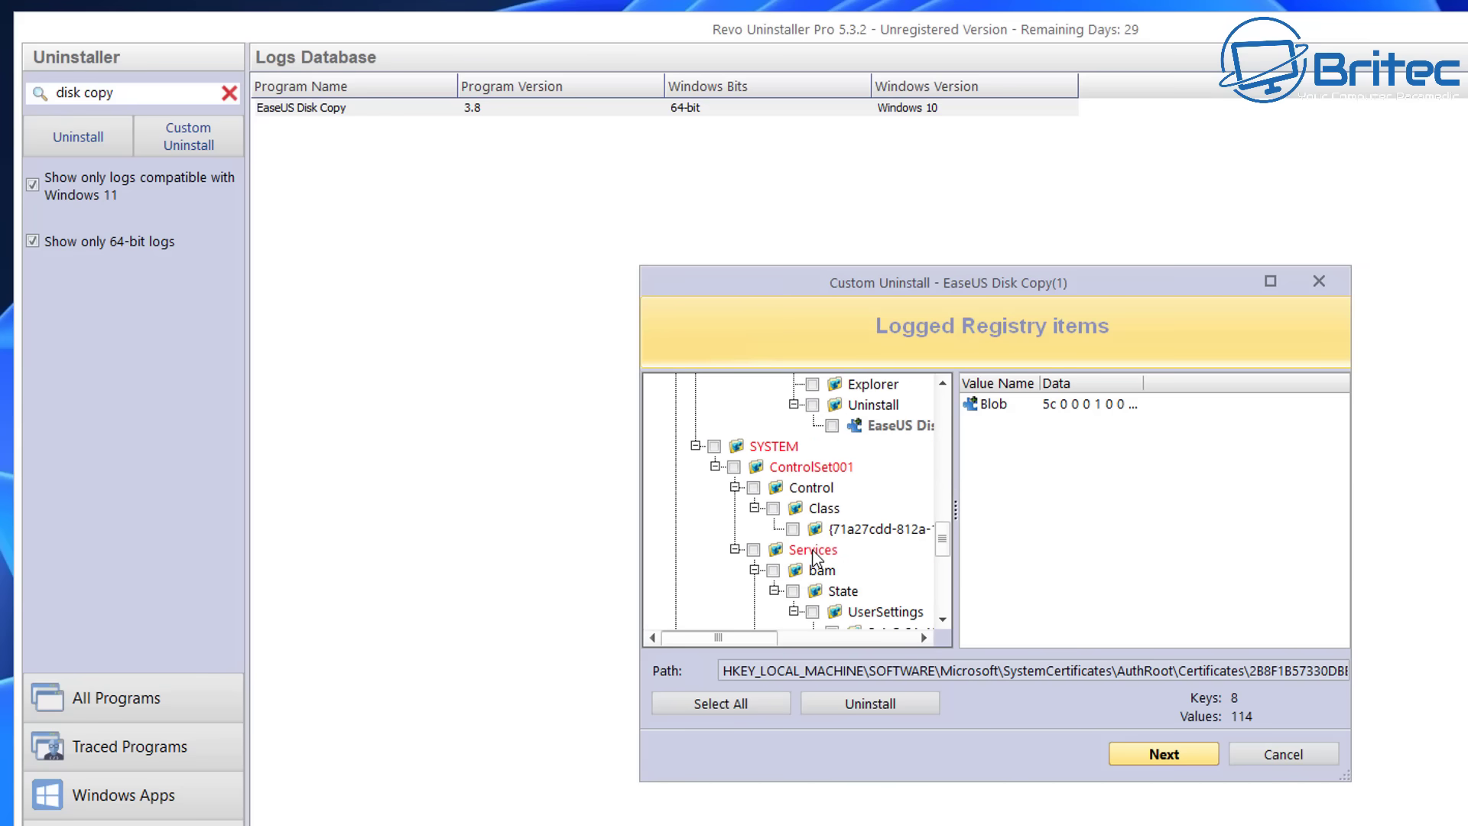
scroll(815, 552, "down", 2)
scroll(791, 576, "down", 3)
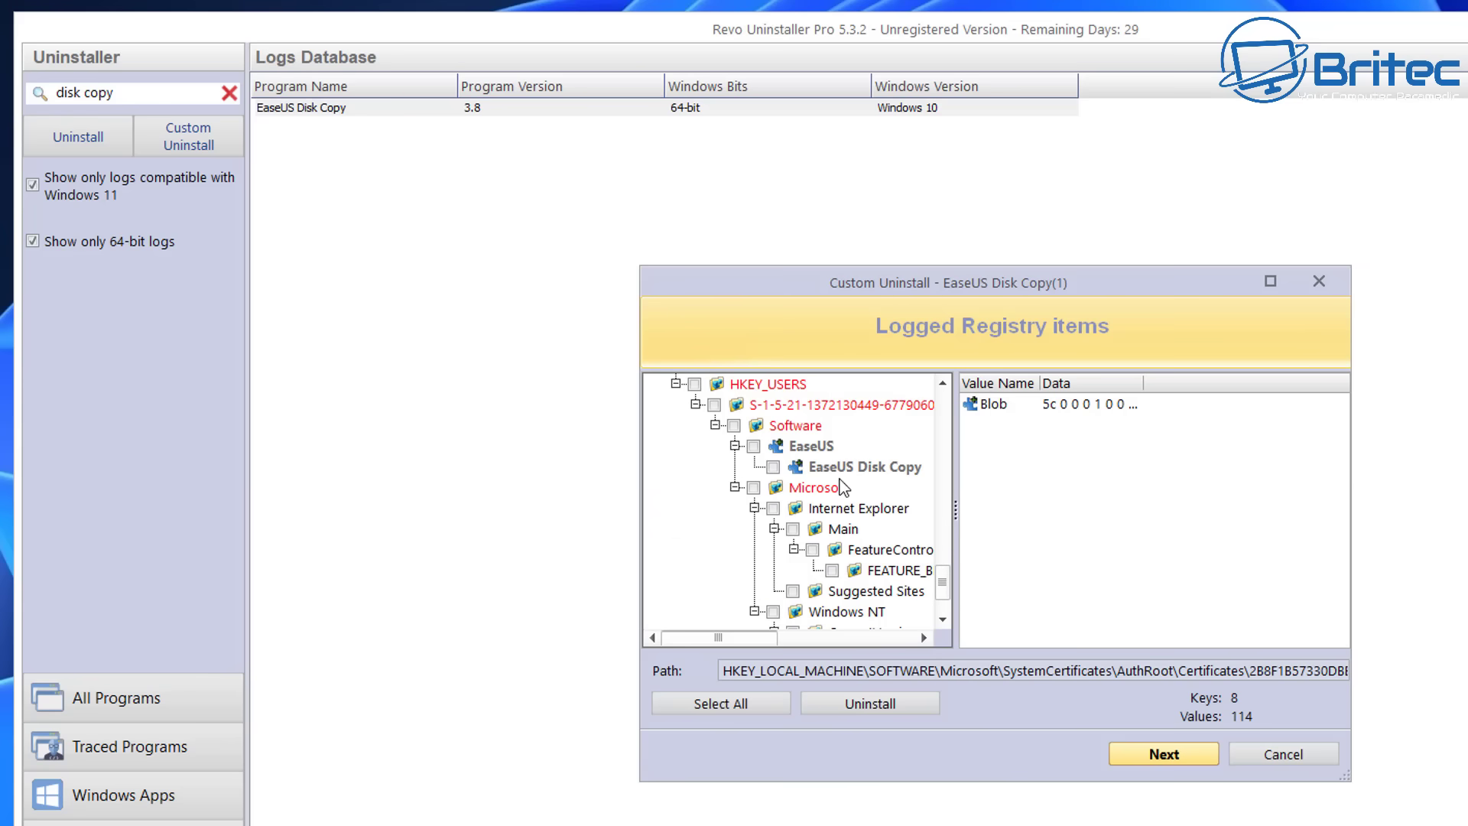
- Select all logged registry items, uninstall them with confirmation, and finish the custom uninstall
left_click(700, 705)
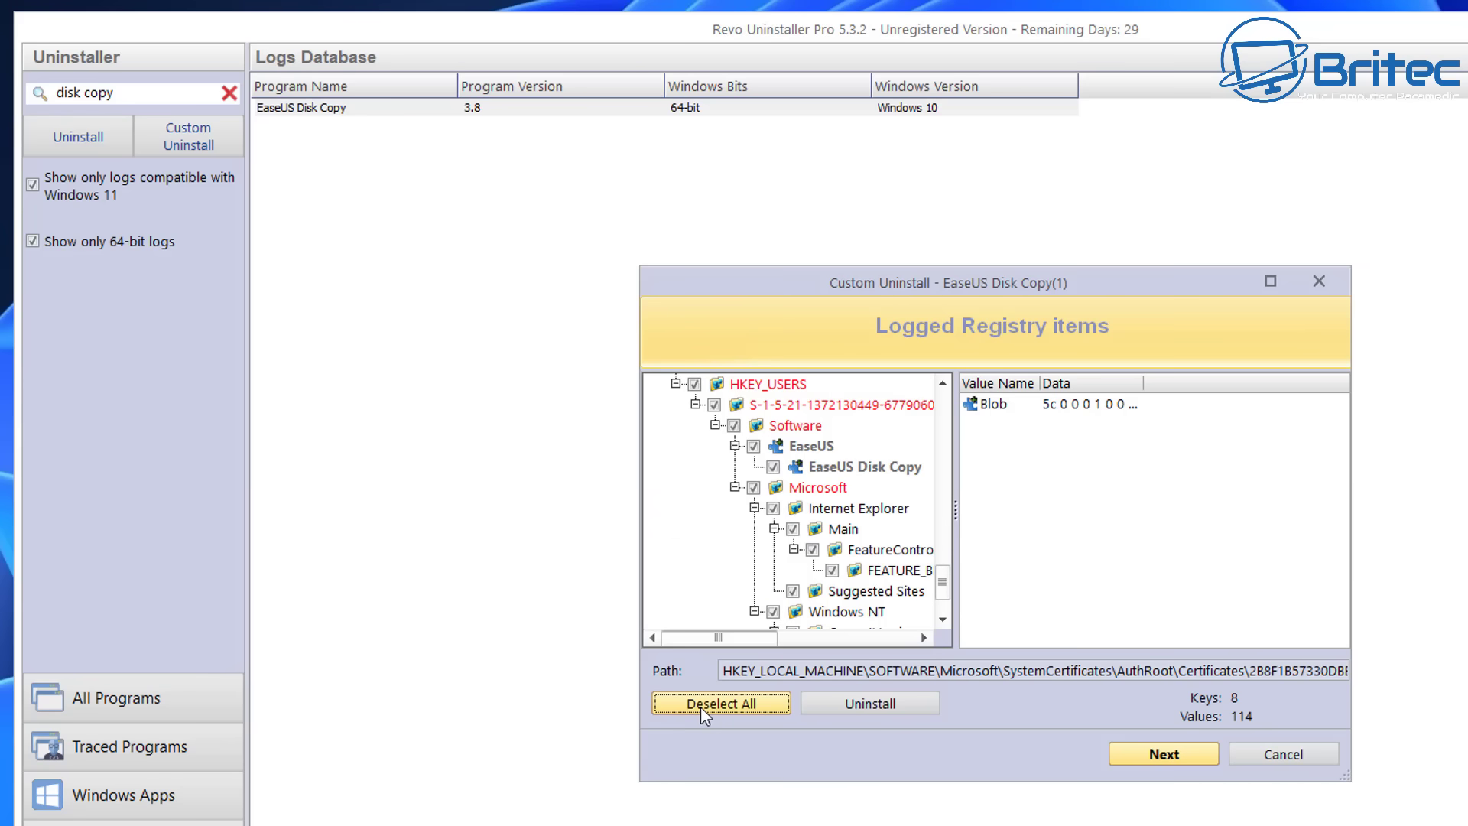
left_click(879, 704)
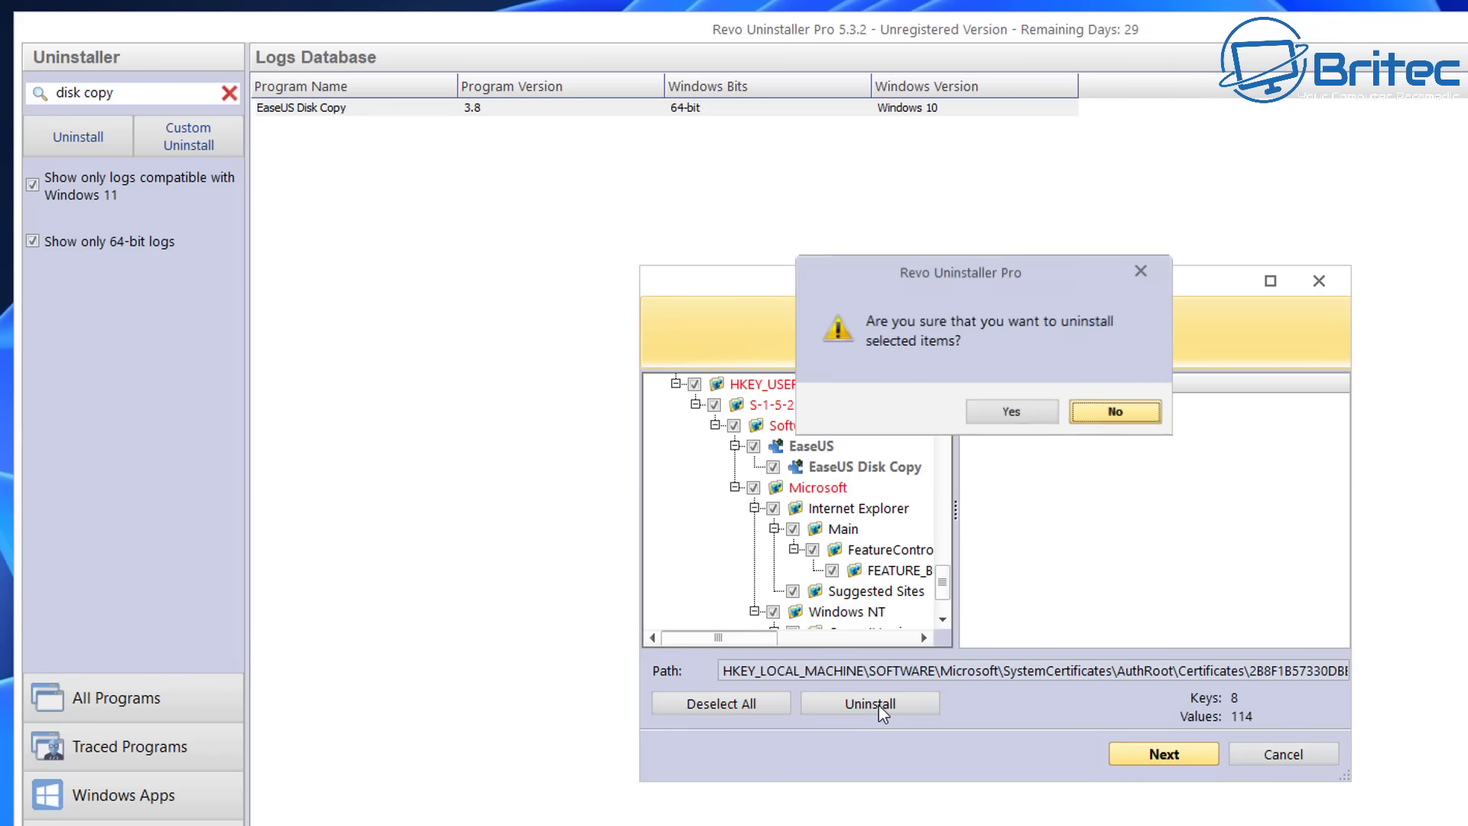
left_click(1007, 415)
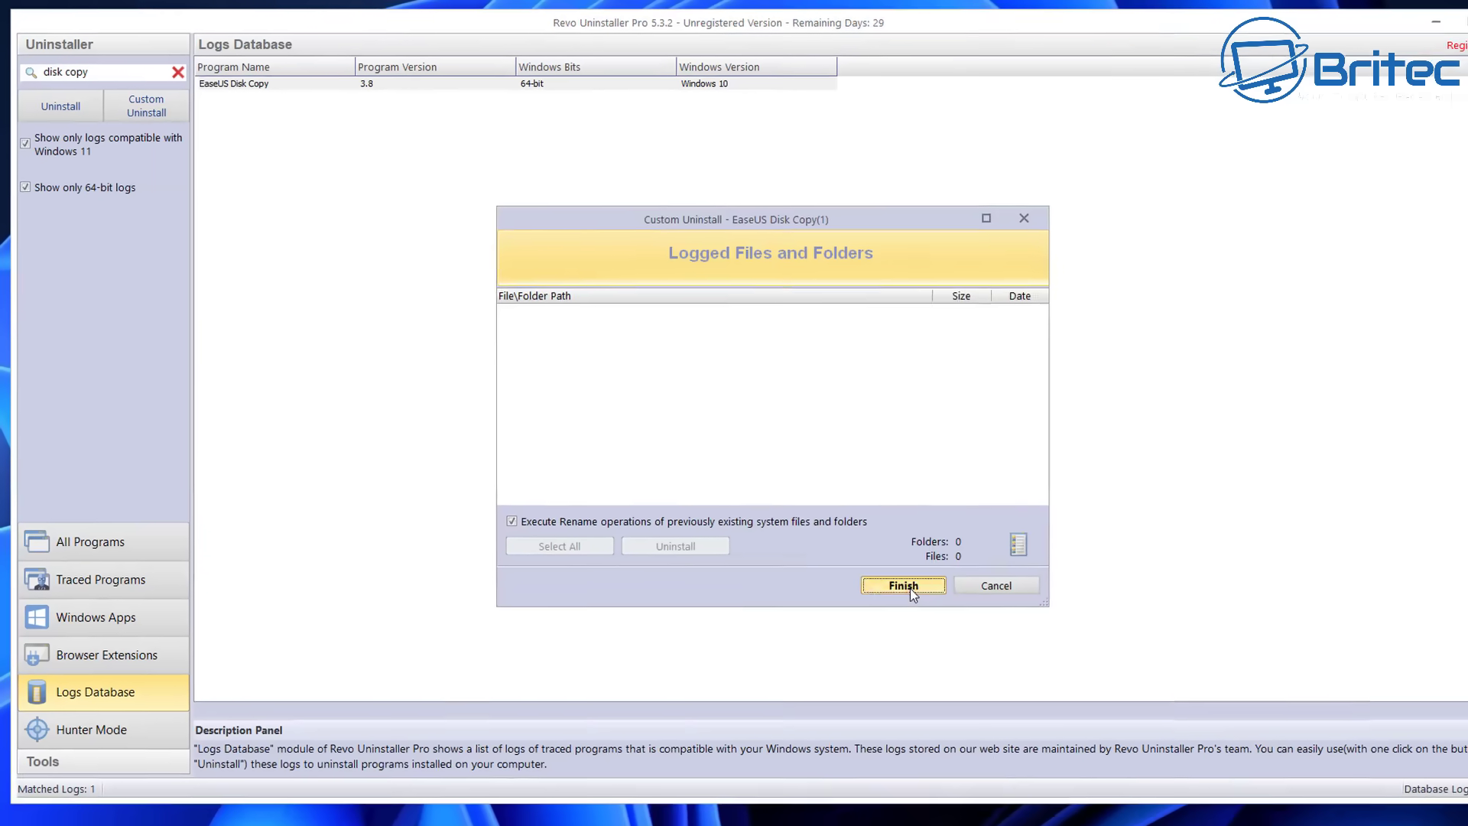
left_click(1136, 740)
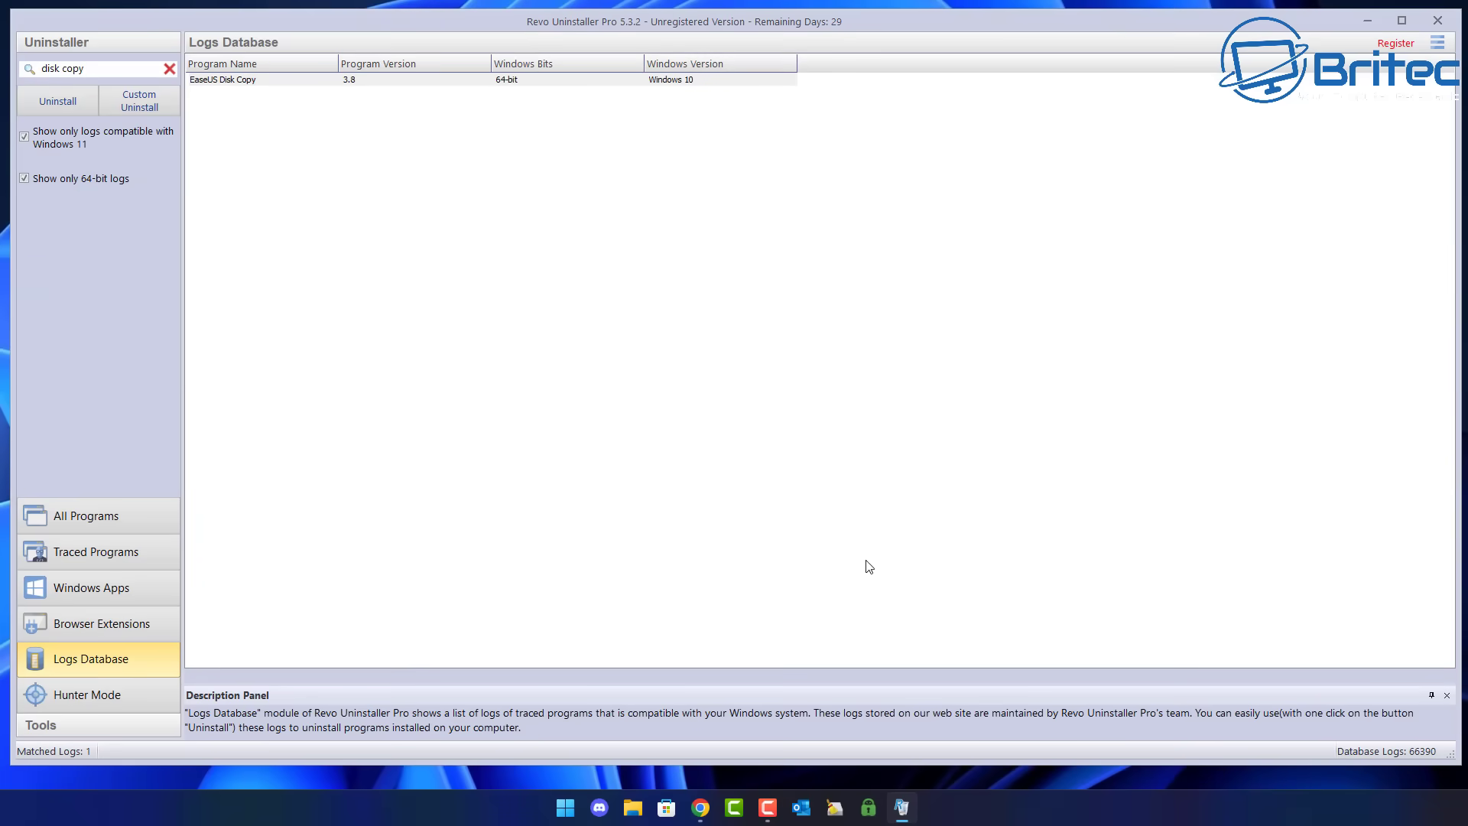
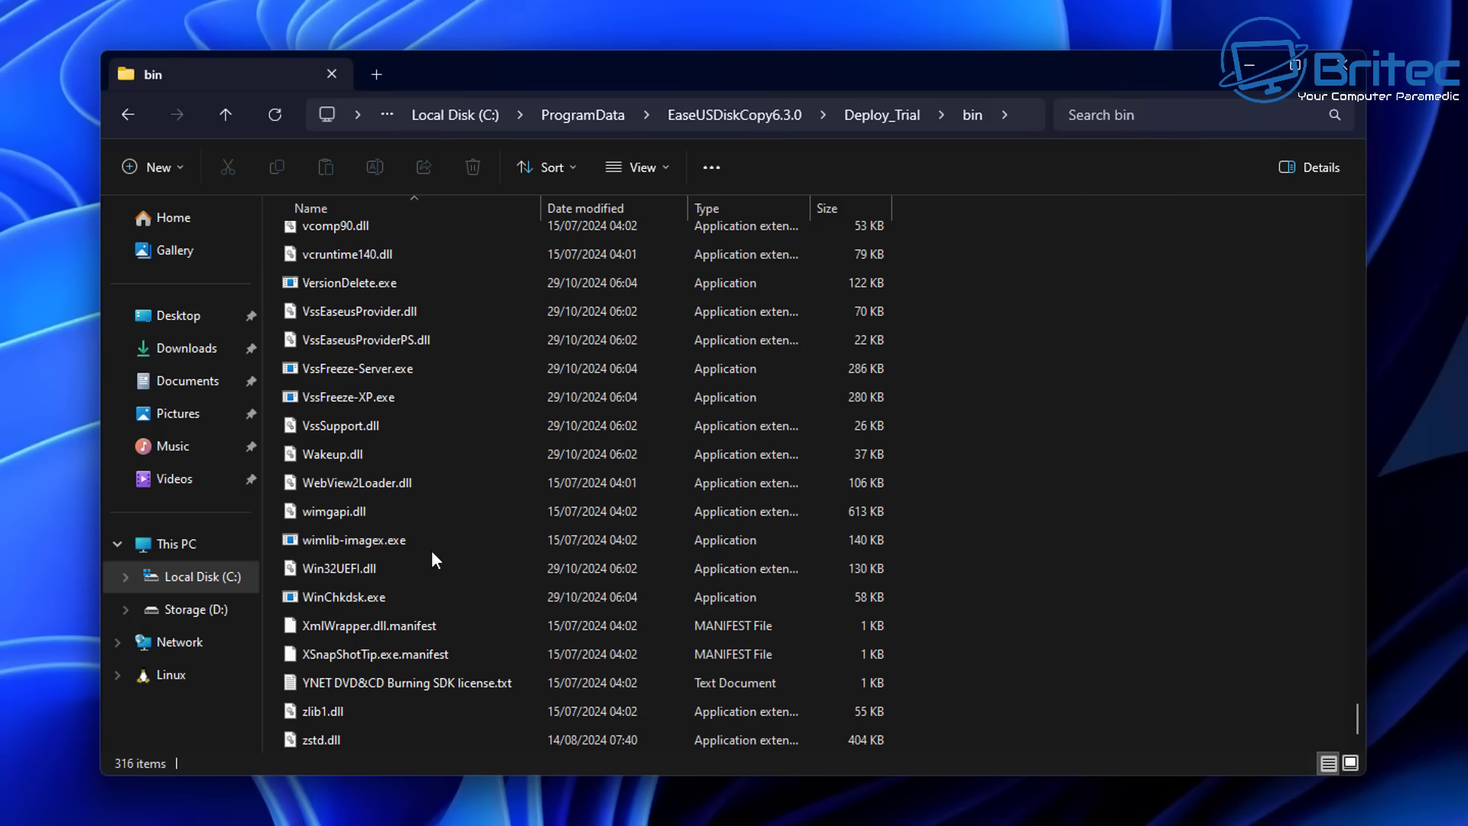
- In File Explorer, find the uninstall files in the EaseUSDiskCopy6.3.0\Deploy_Trial\bin folder and run uninstall_clean.bat
scroll(474, 570, "up", 4)
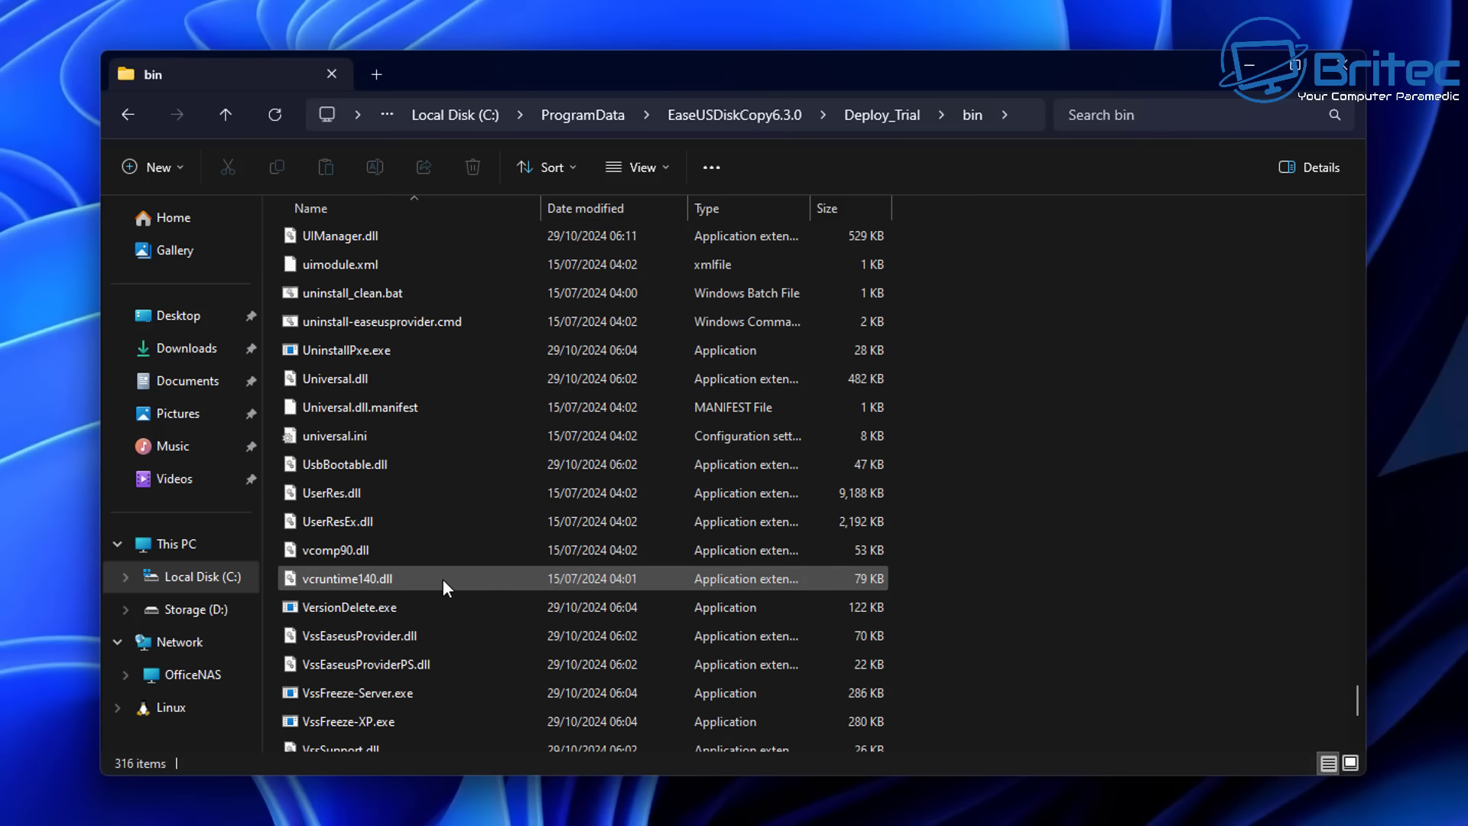
mouse_move(445, 587)
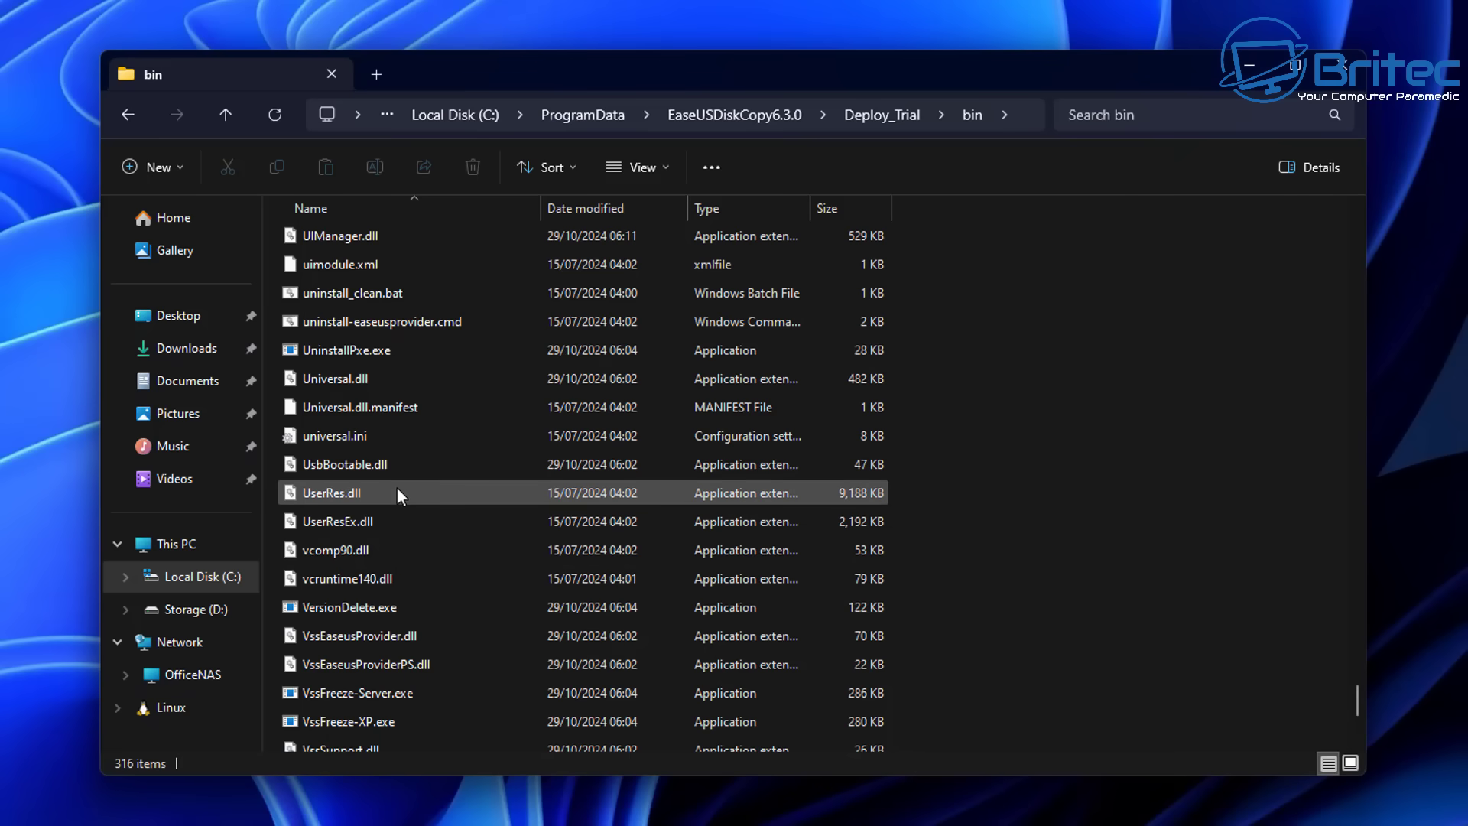
mouse_move(397, 489)
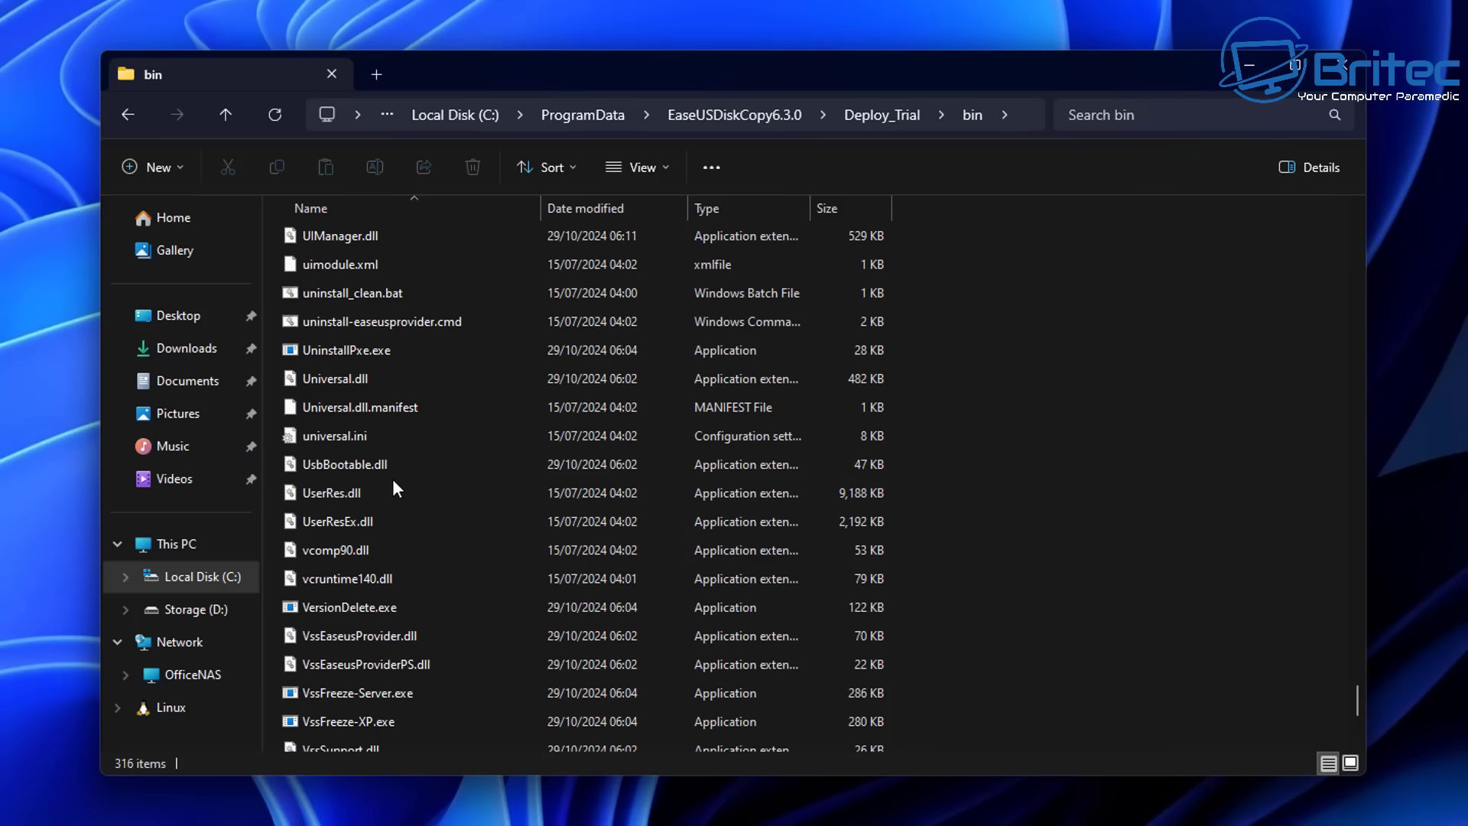
left_click(356, 351)
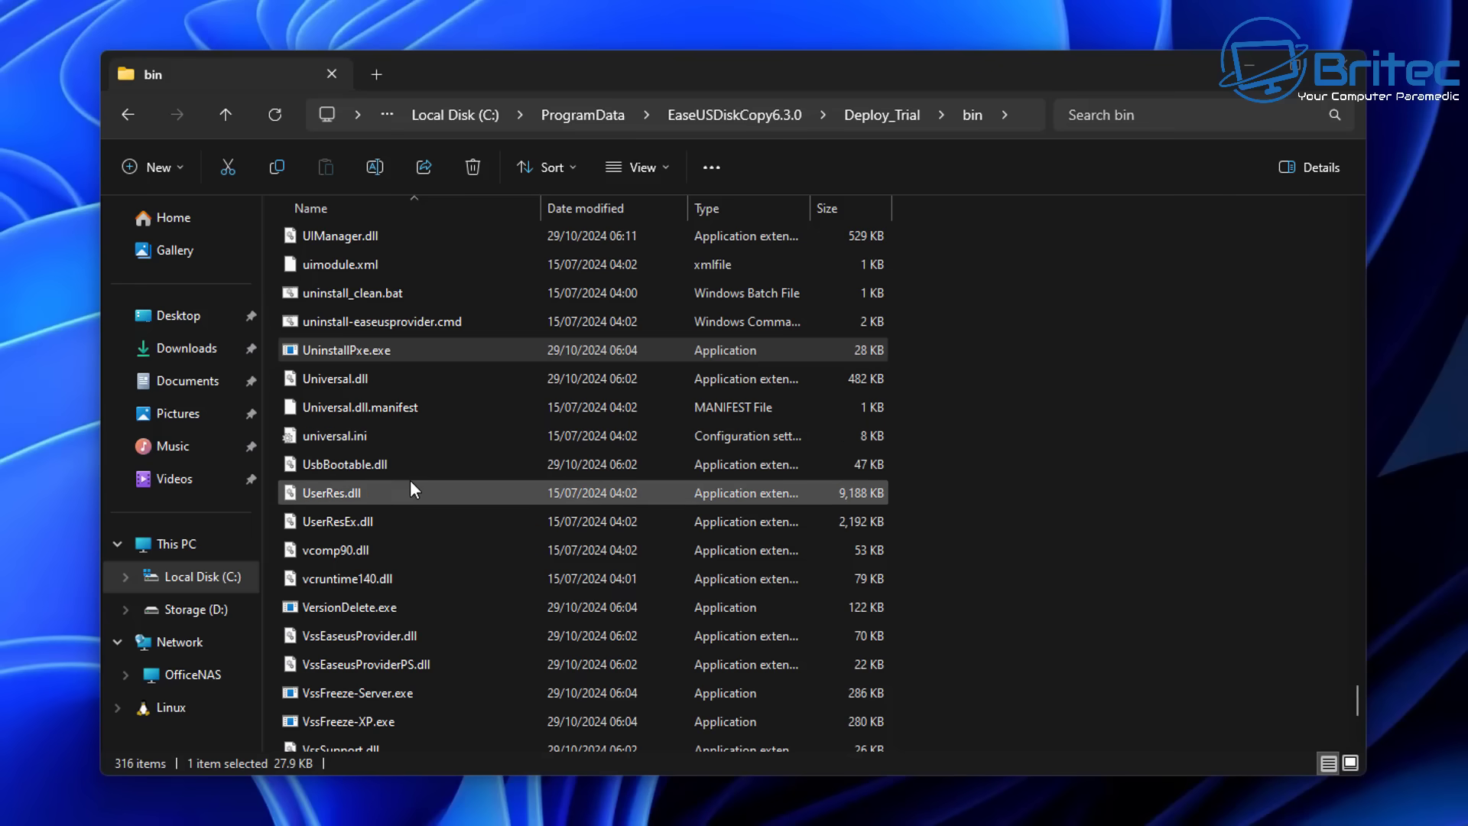
left_click(387, 296)
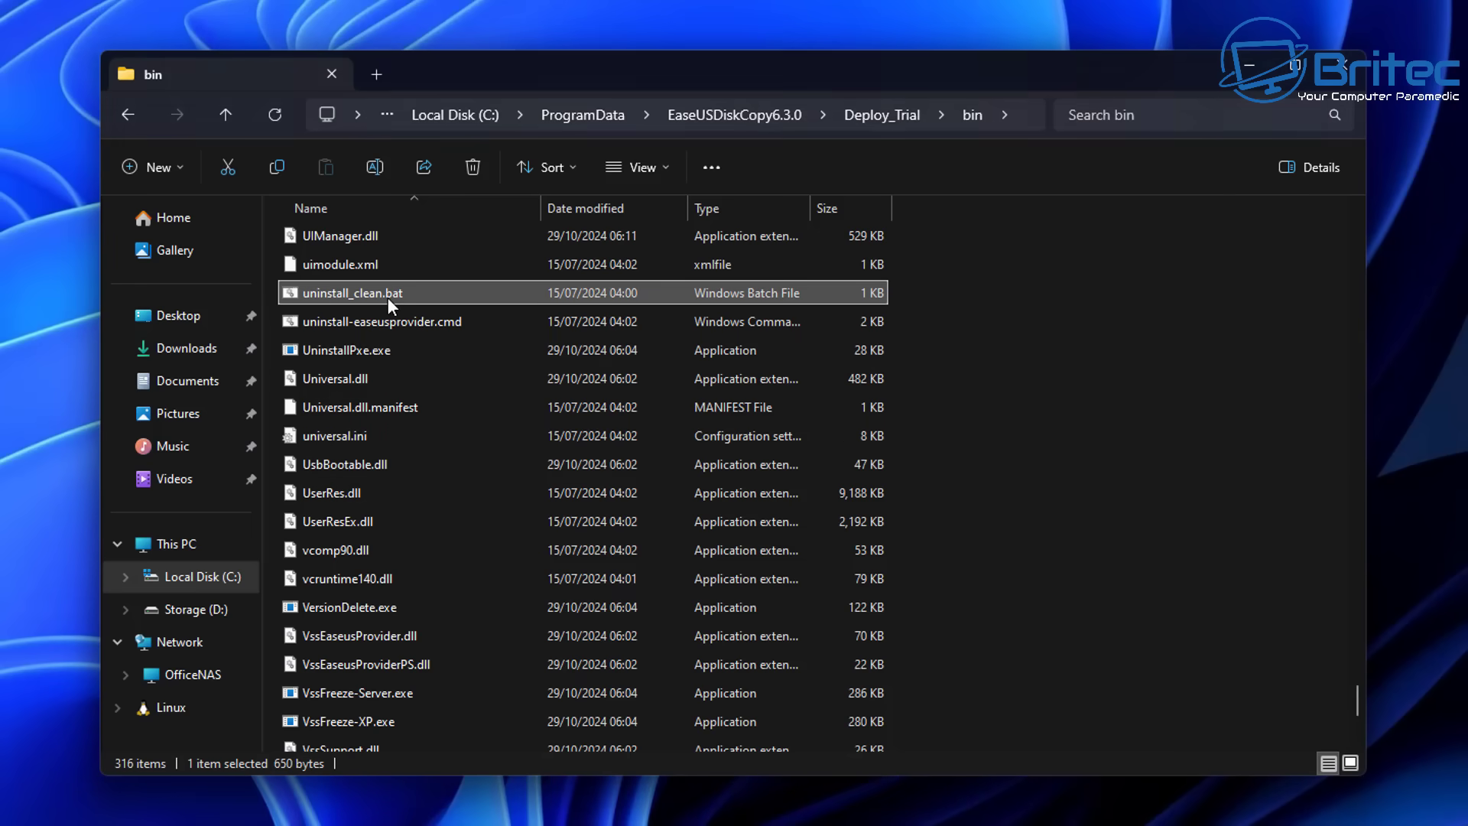
double_click(388, 292)
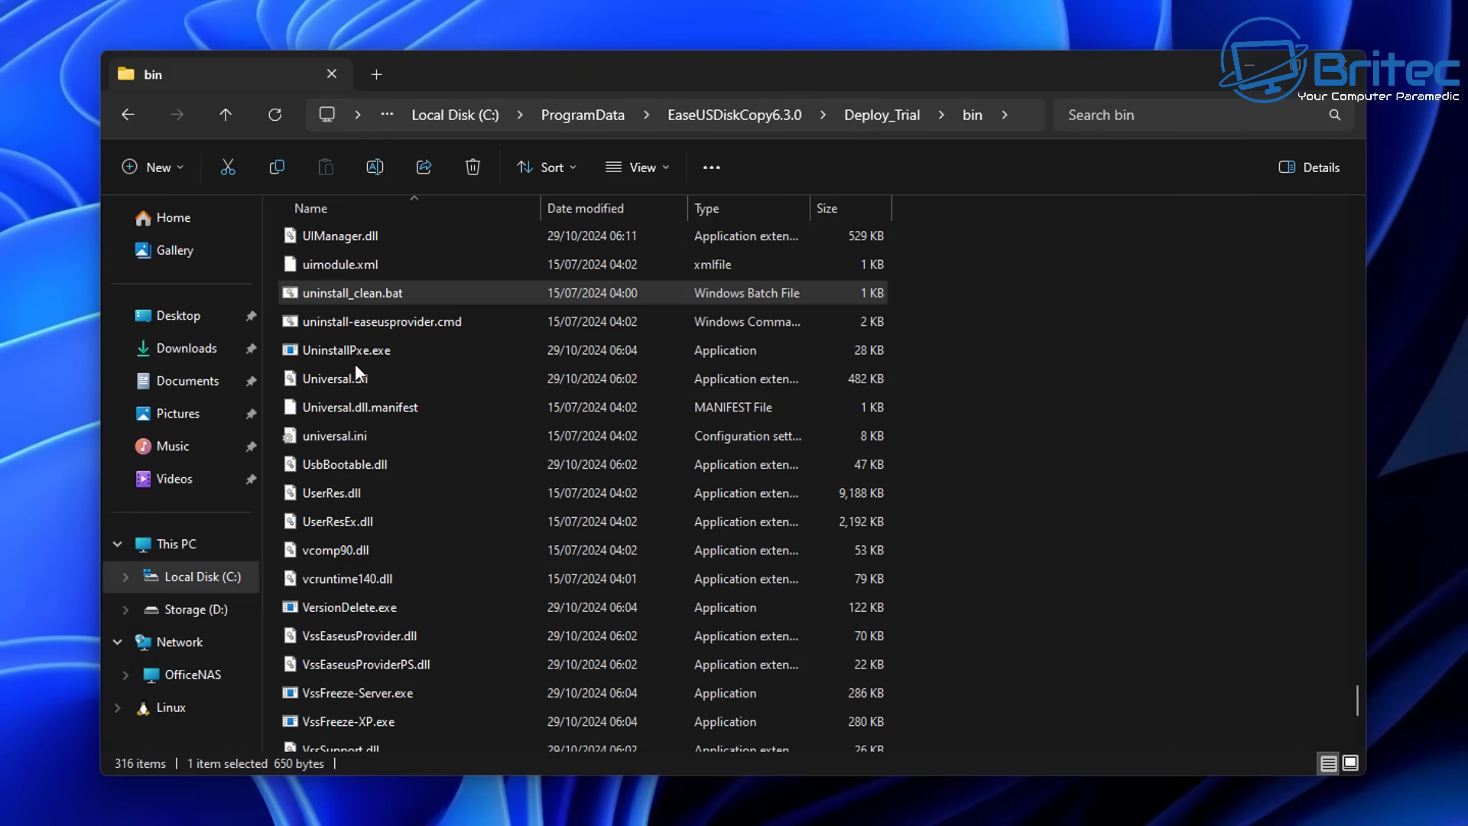
left_click(374, 294)
right_click(373, 296)
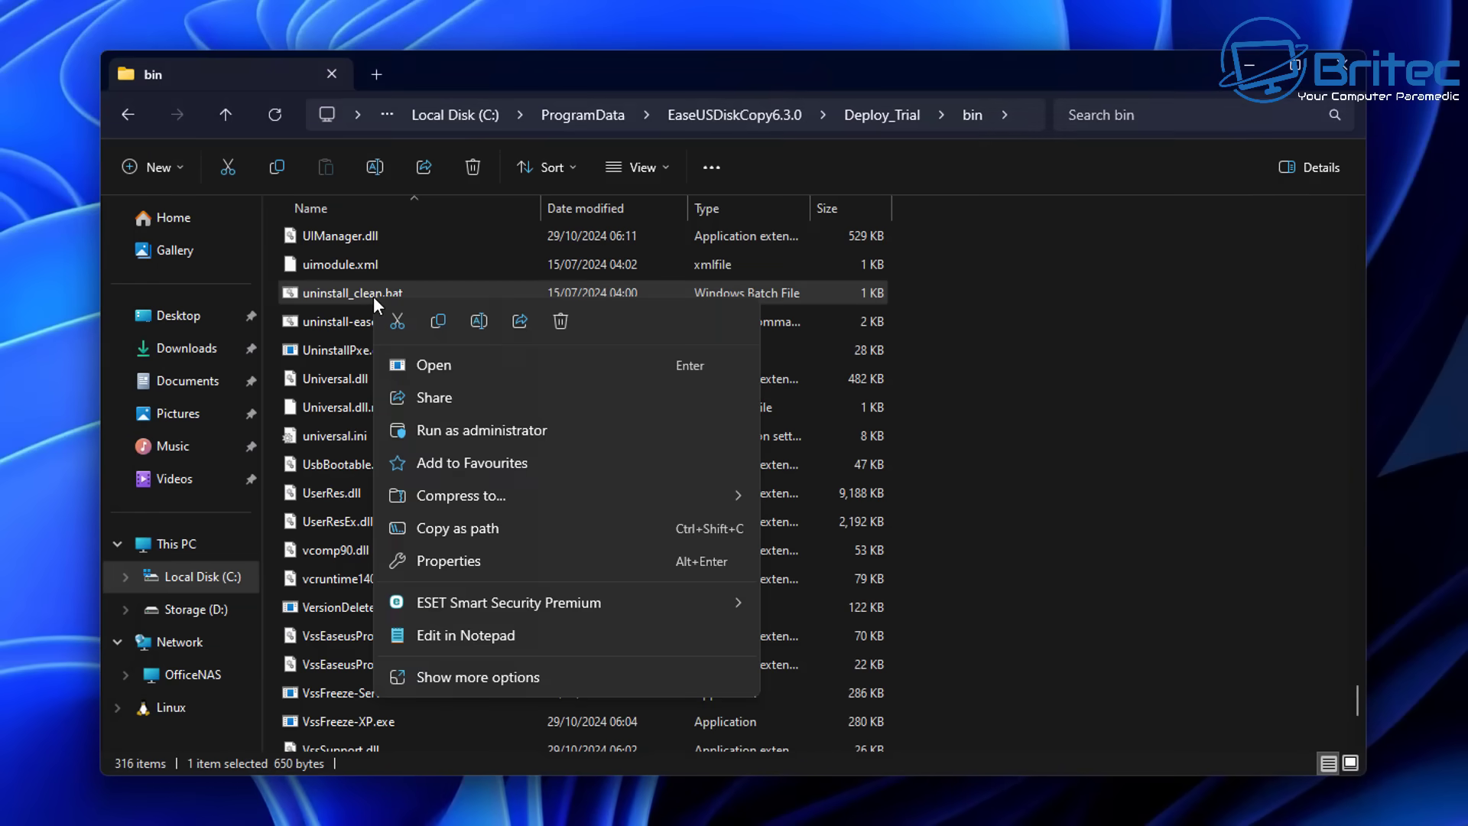
left_click(322, 300)
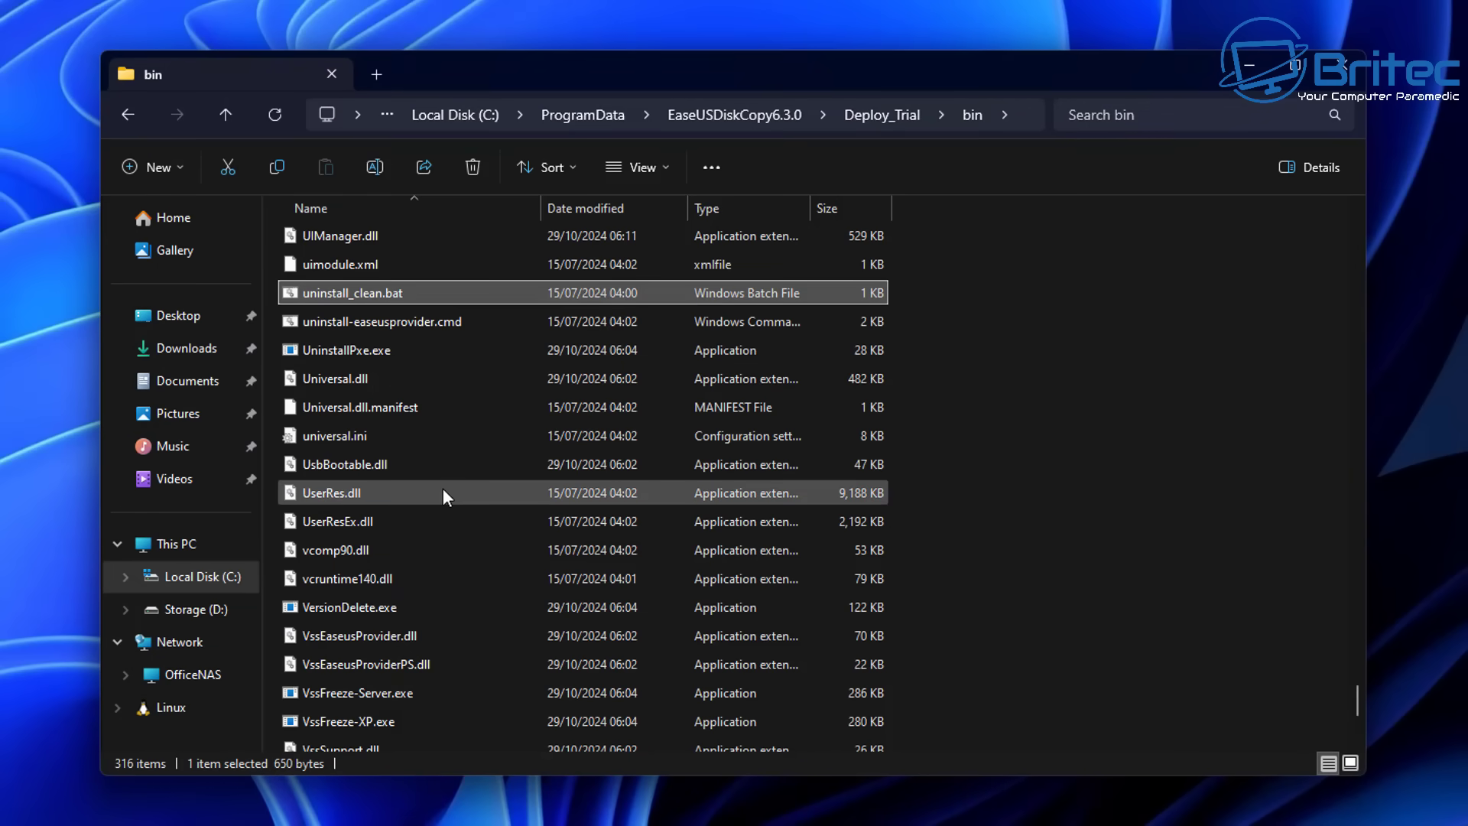
- Look over the remaining files in the bin folder and go back up to the ProgramData folder
scroll(442, 487, "up", 2)
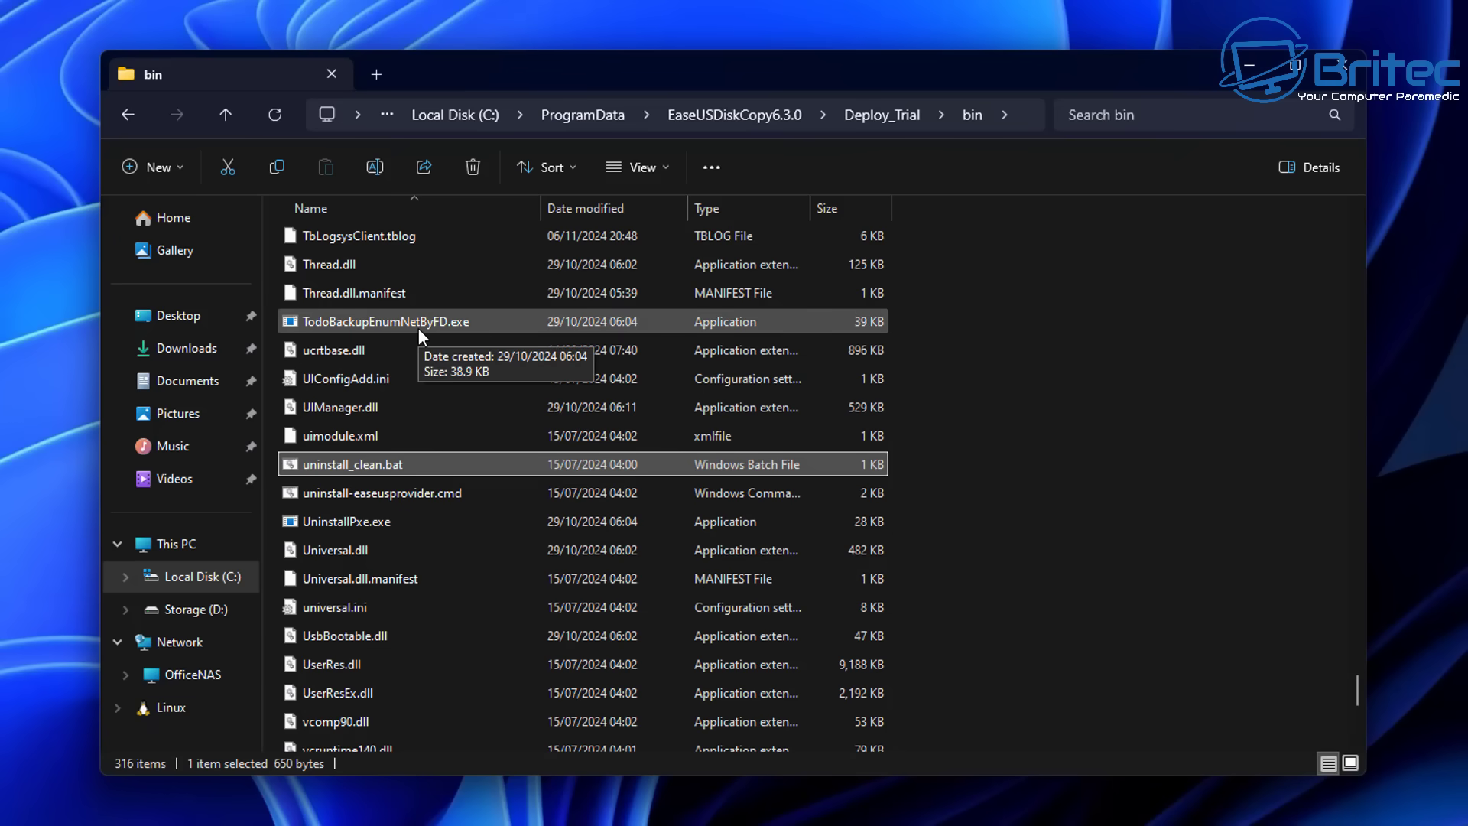
scroll(414, 332, "down", 6)
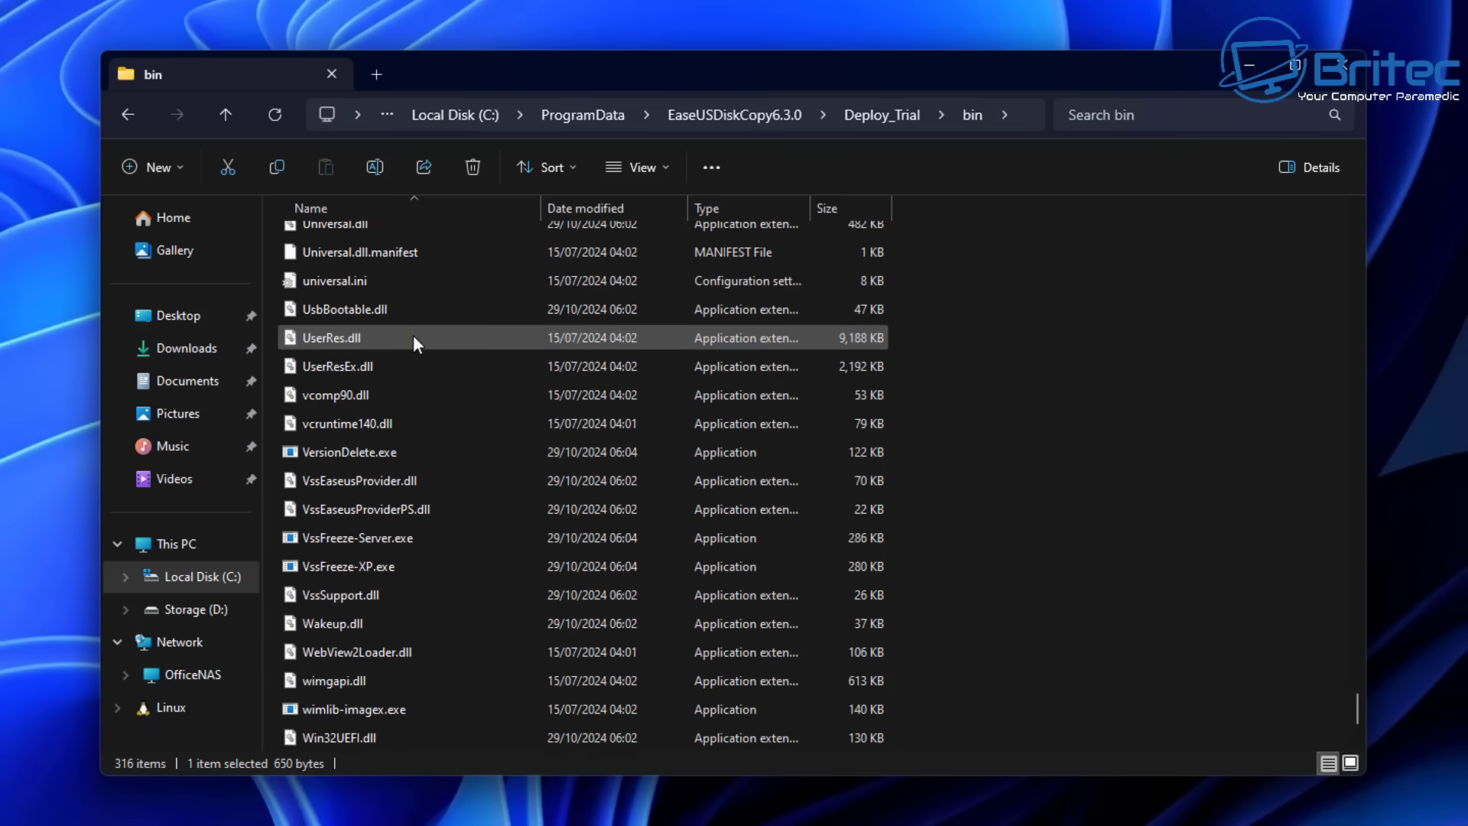
scroll(413, 336, "up", 3)
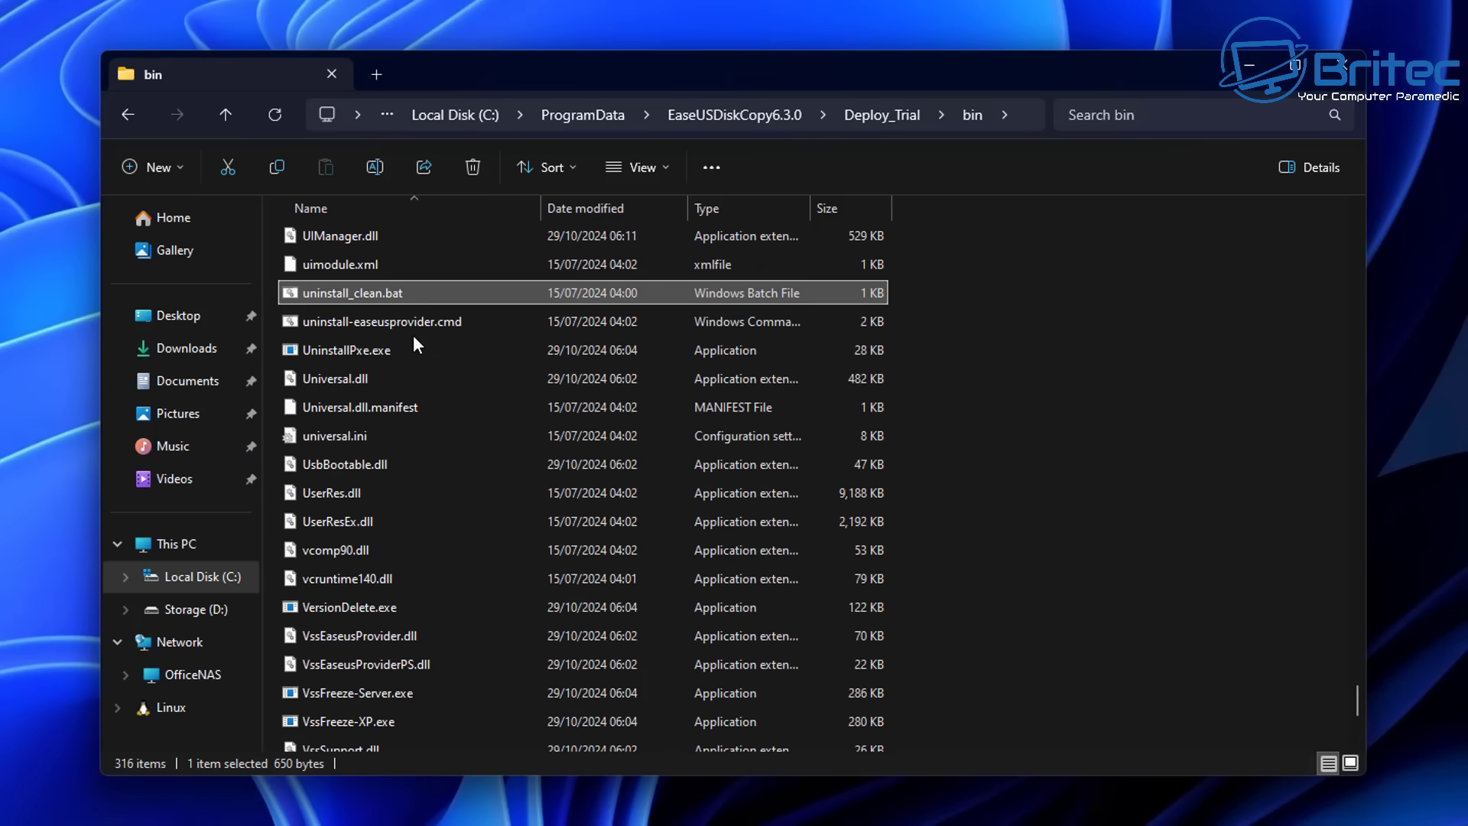
scroll(413, 337, "up", 6)
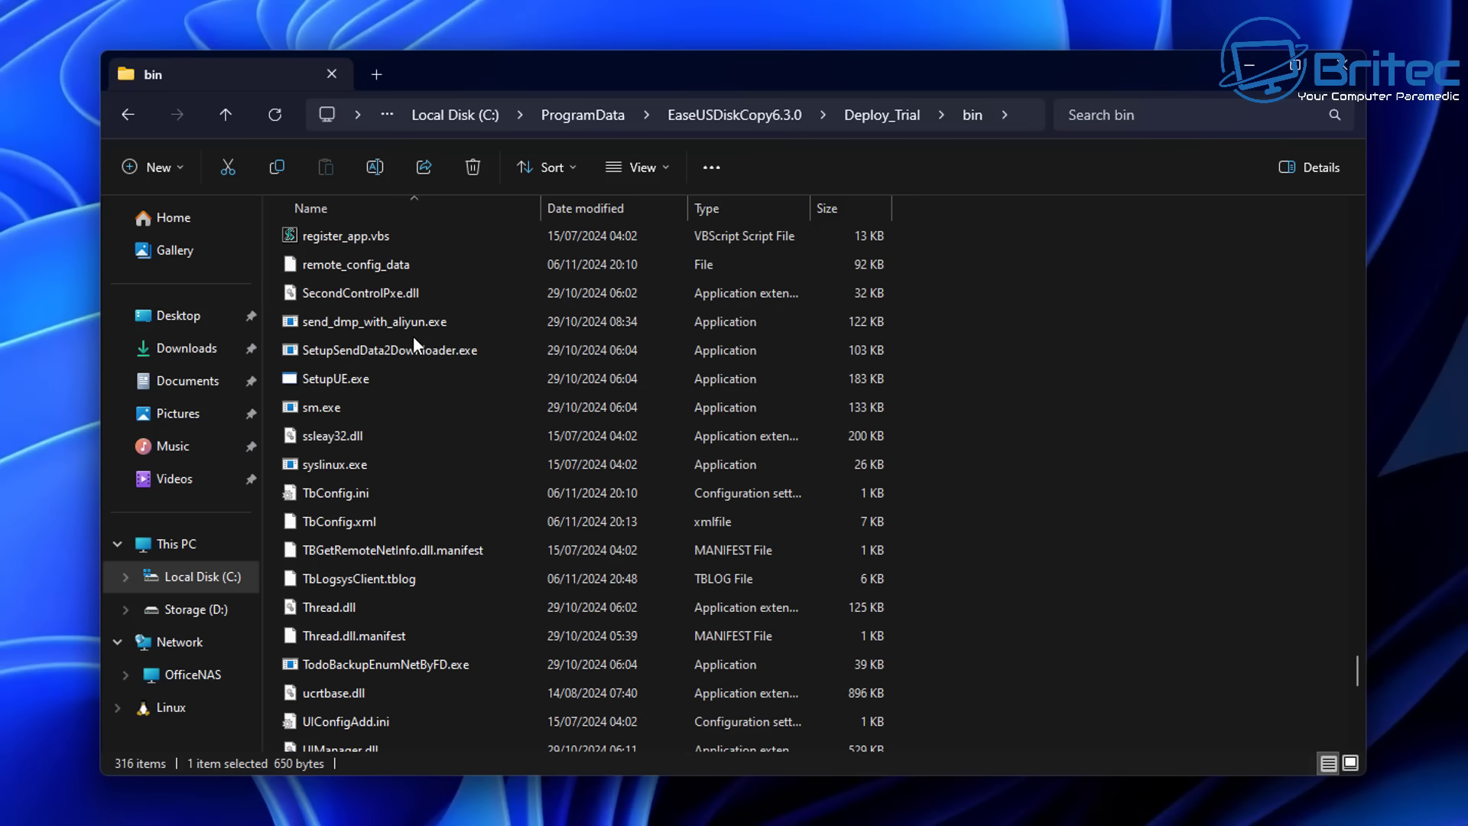
scroll(414, 341, "up", 11)
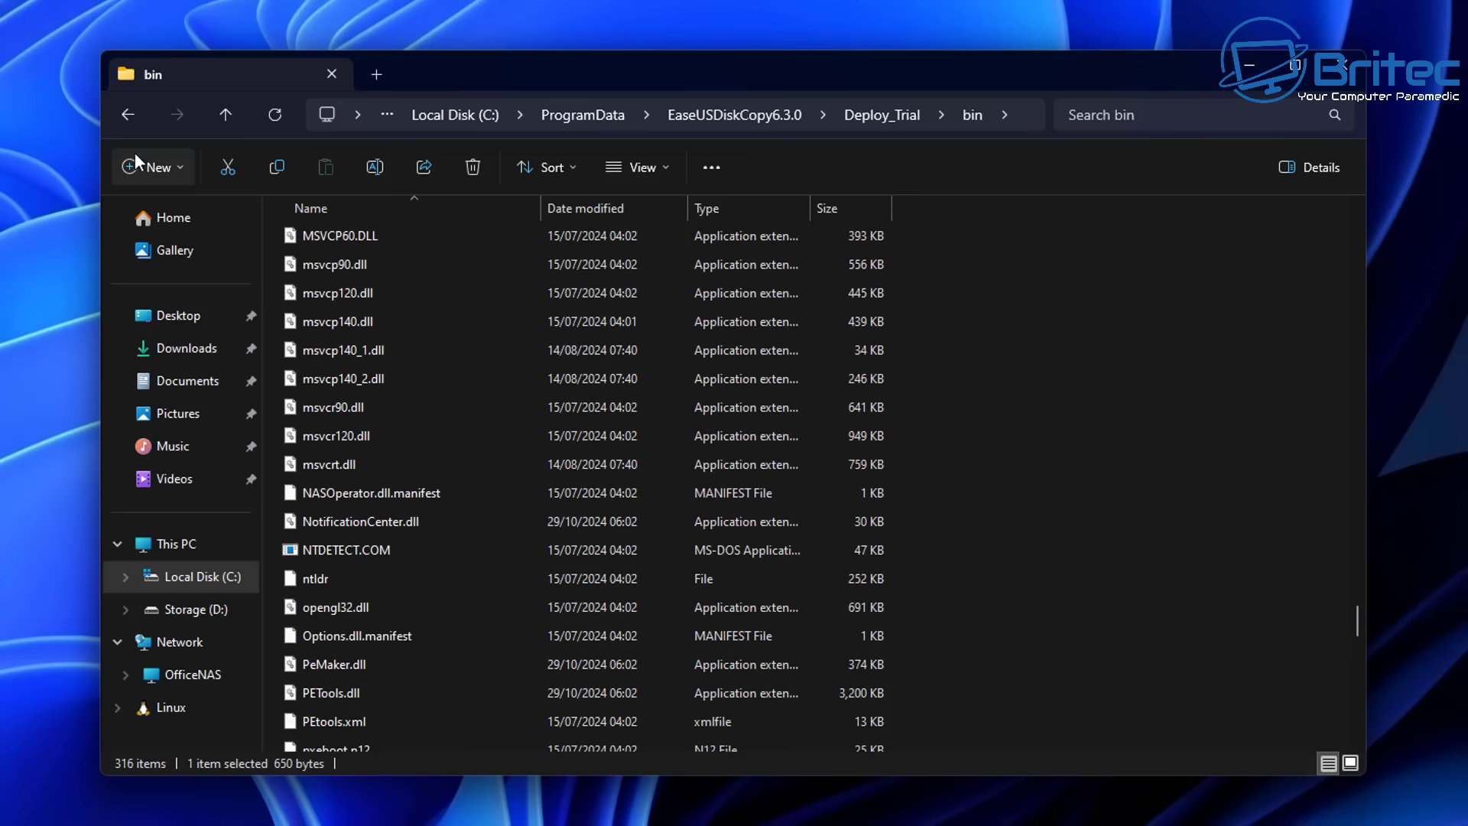
left_click(128, 115)
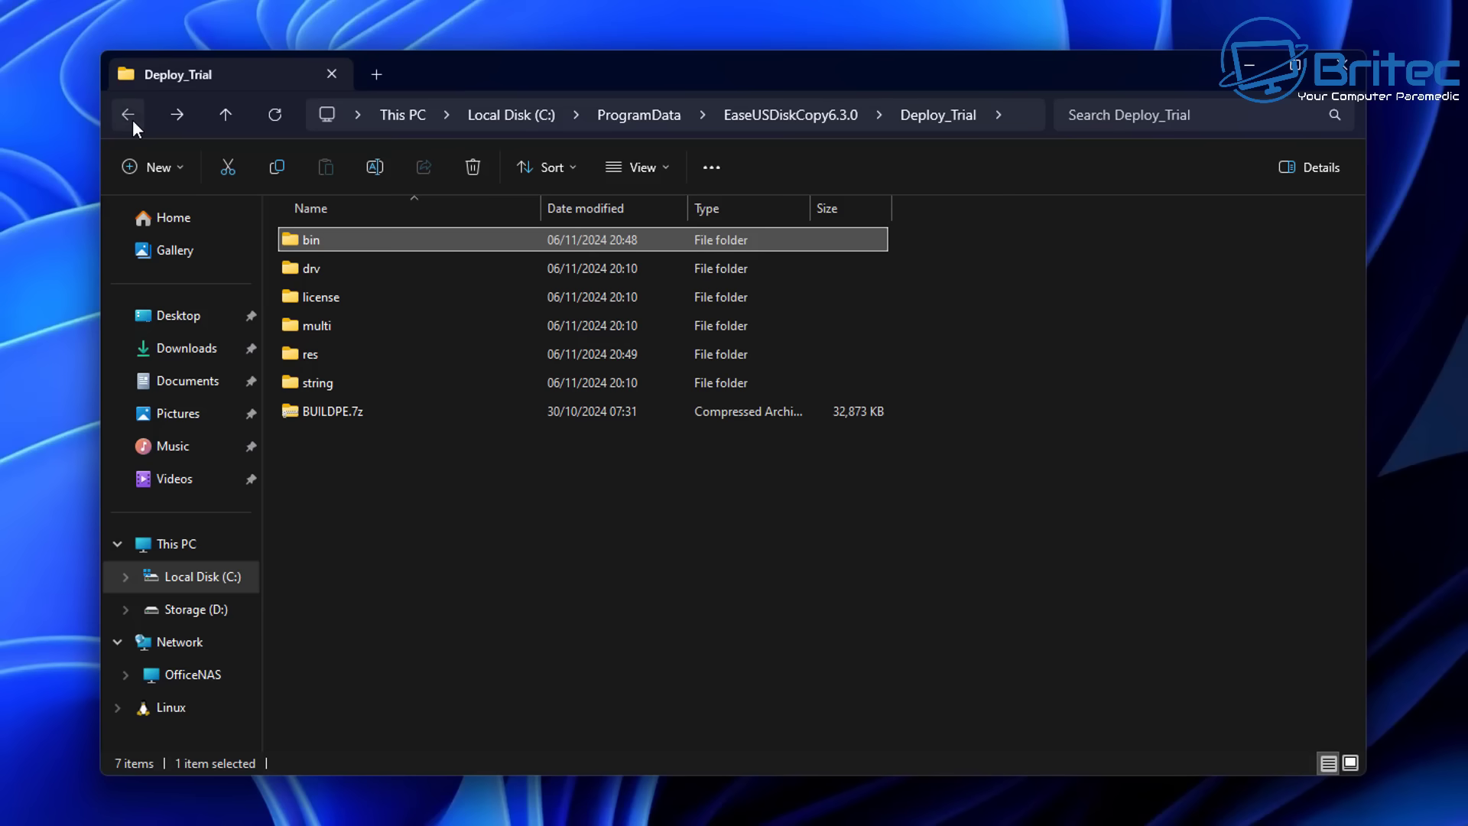
left_click(131, 120)
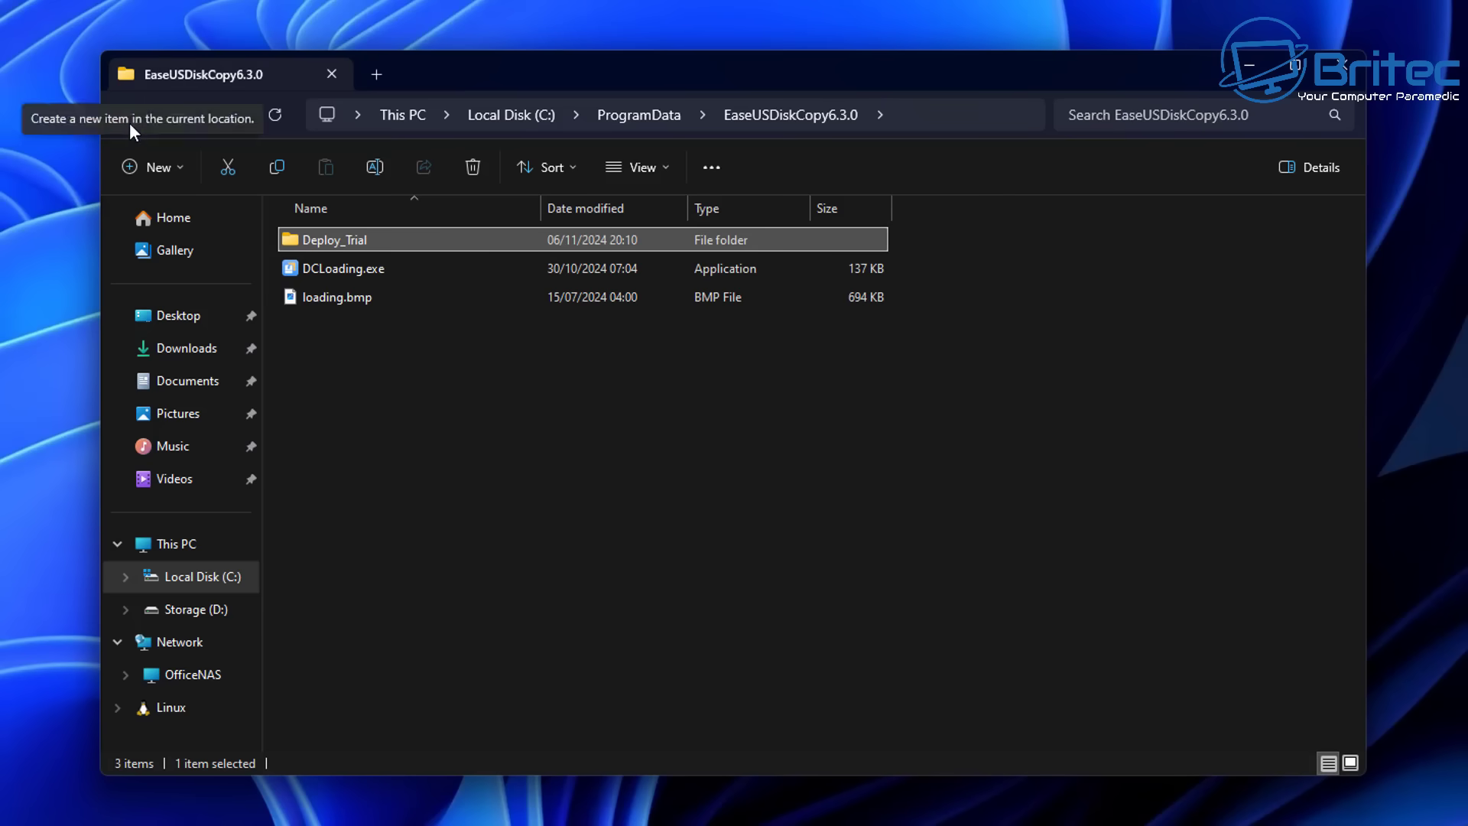
left_click(130, 117)
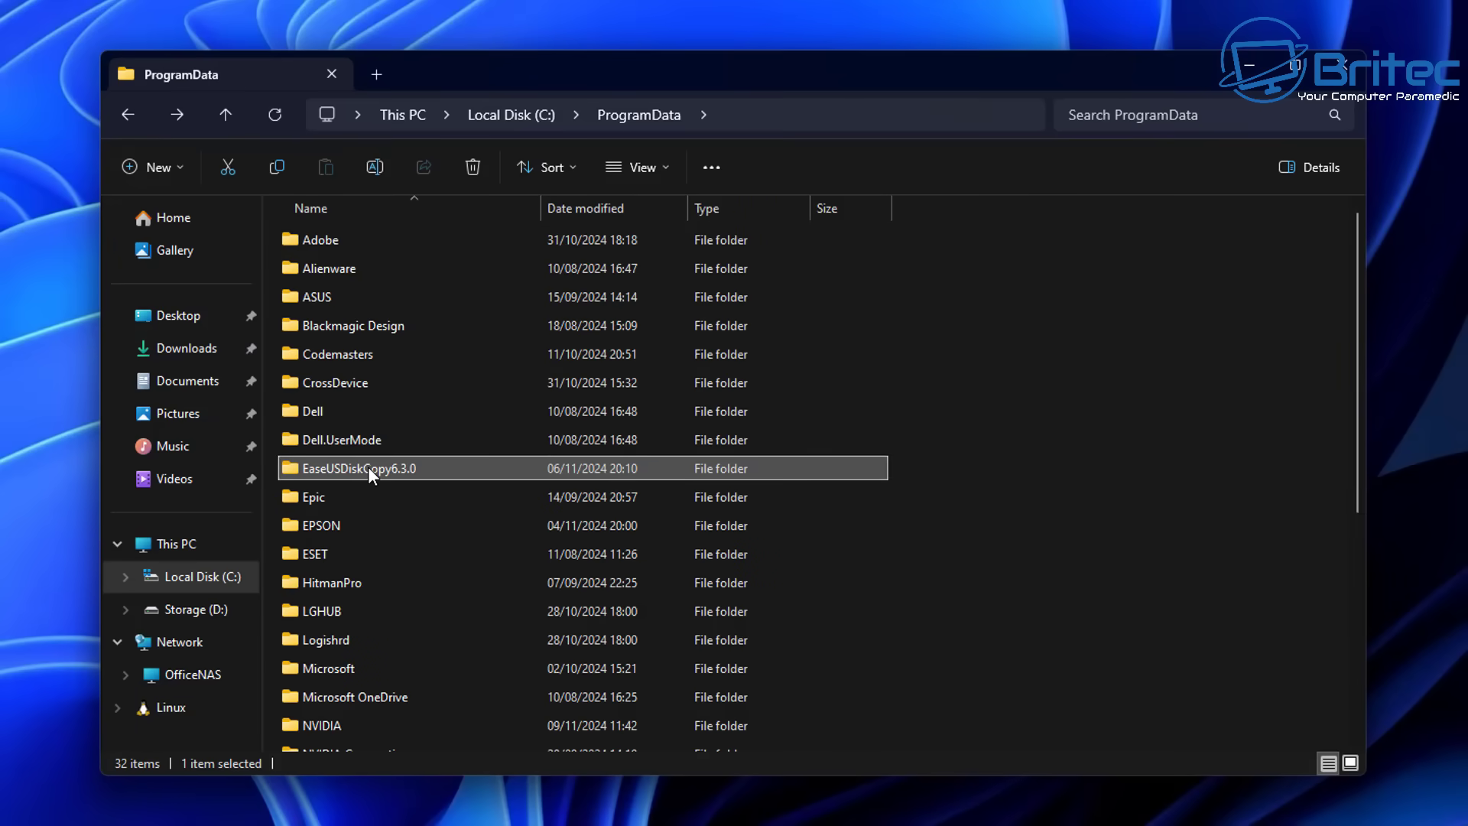
- Download the 64-bit installer of Everything from the voidtools site and start its setup in English (US)
mouse_move(369, 468)
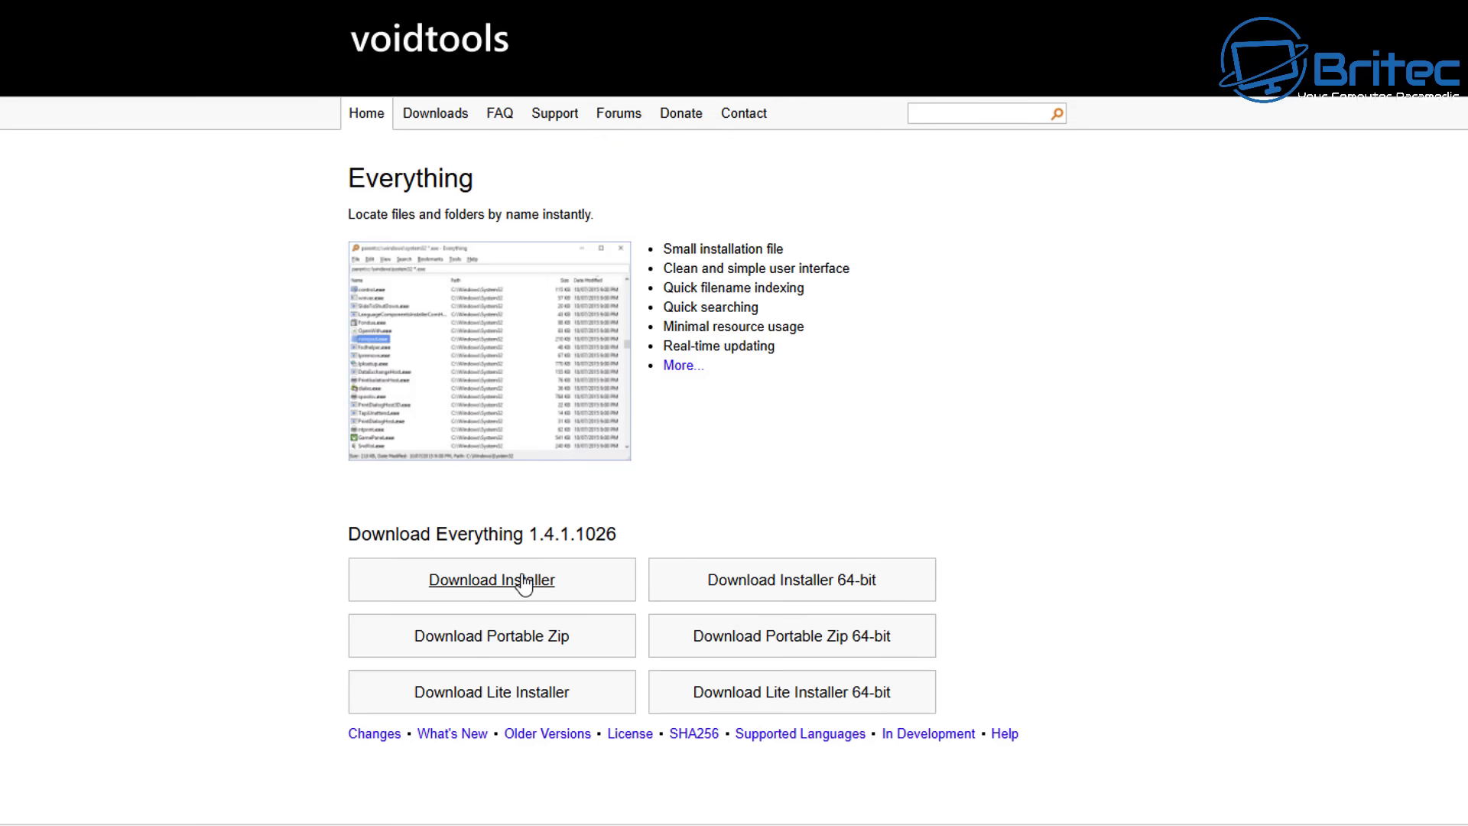
left_click(770, 604)
left_click(1455, 15)
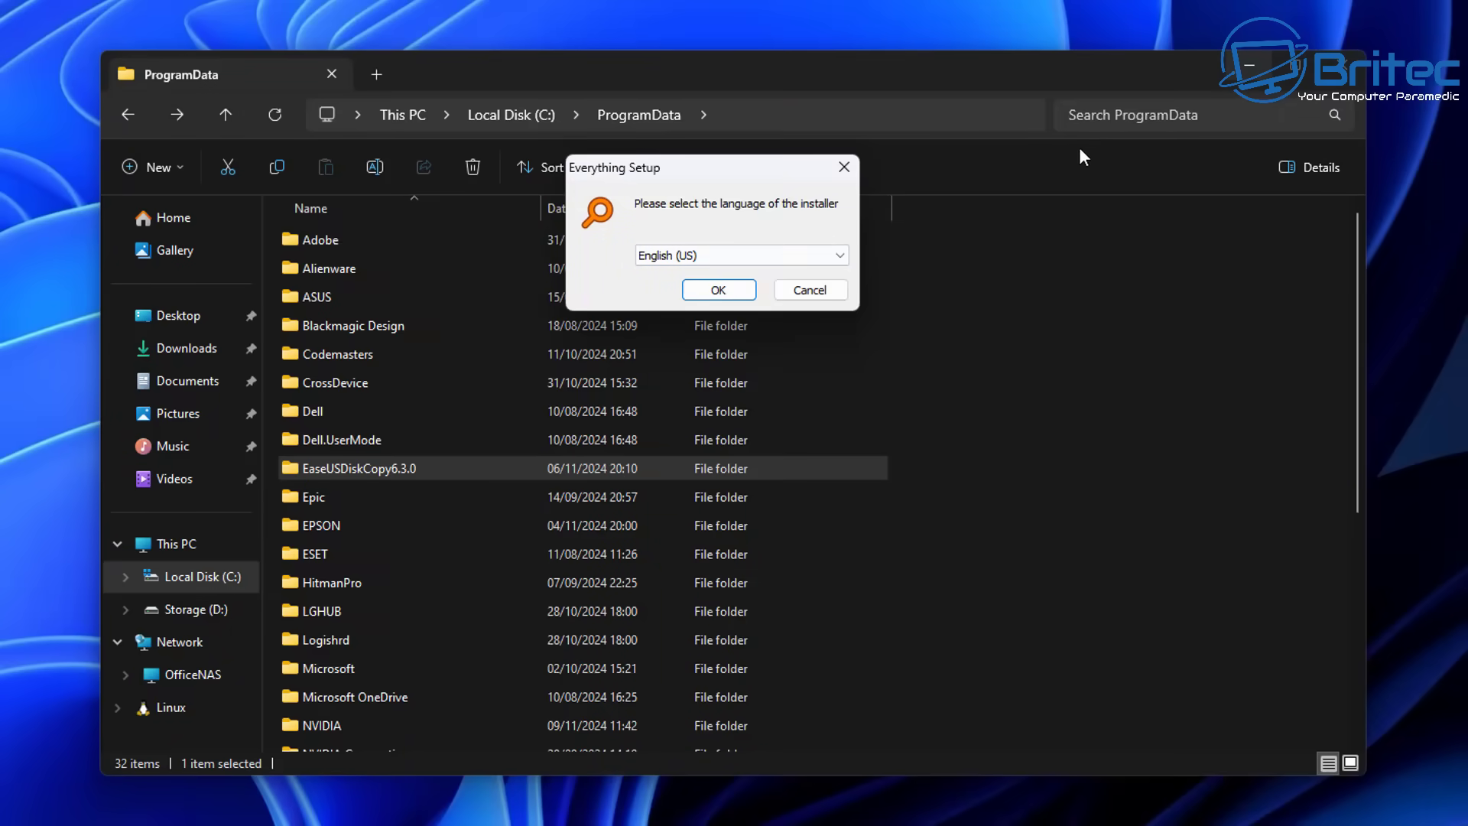
left_click(717, 290)
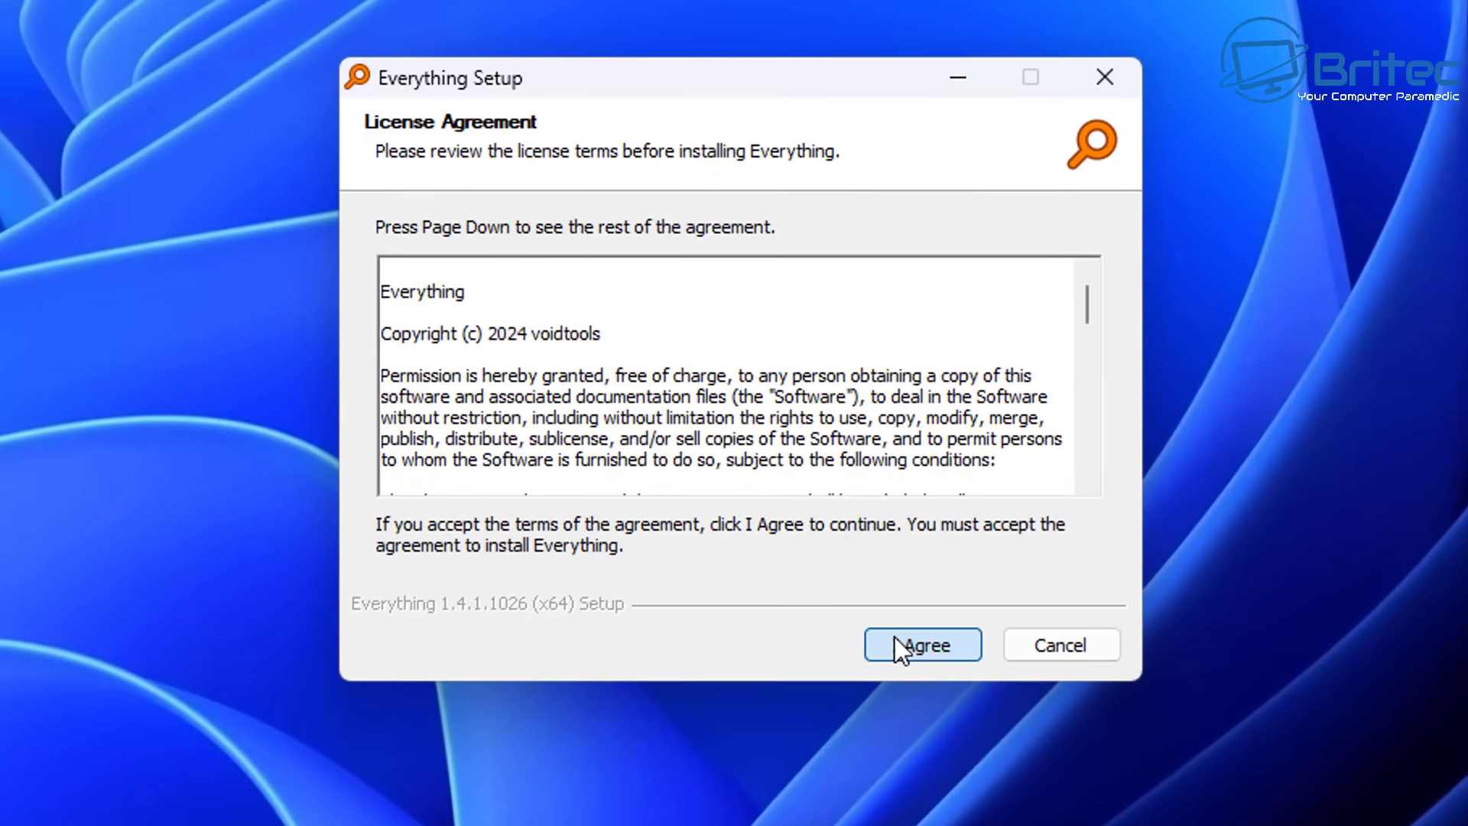
- Accept the license and install Everything in C:\Program Files\Everything with the default install options
left_click(898, 646)
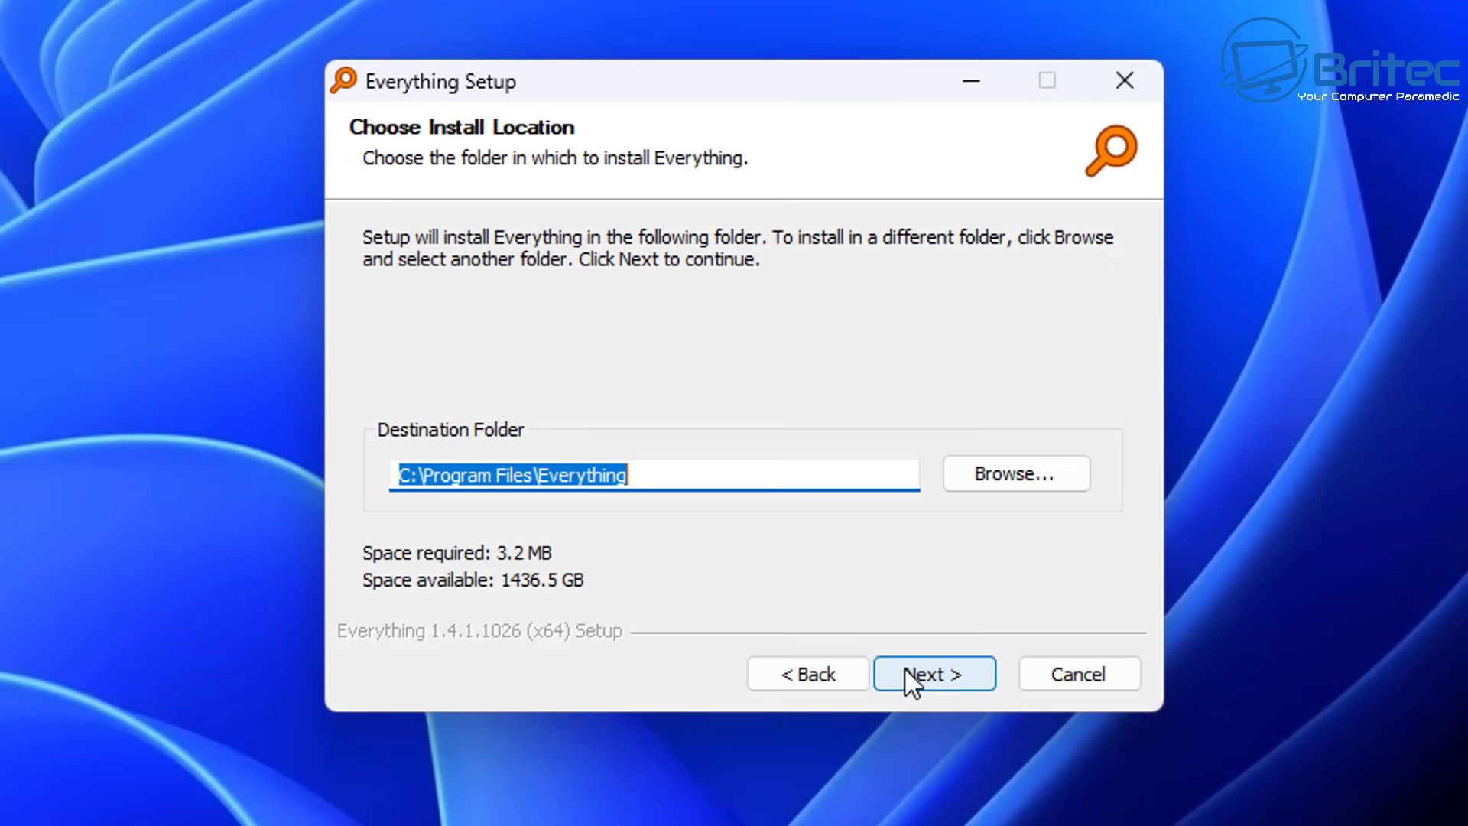
left_click(922, 643)
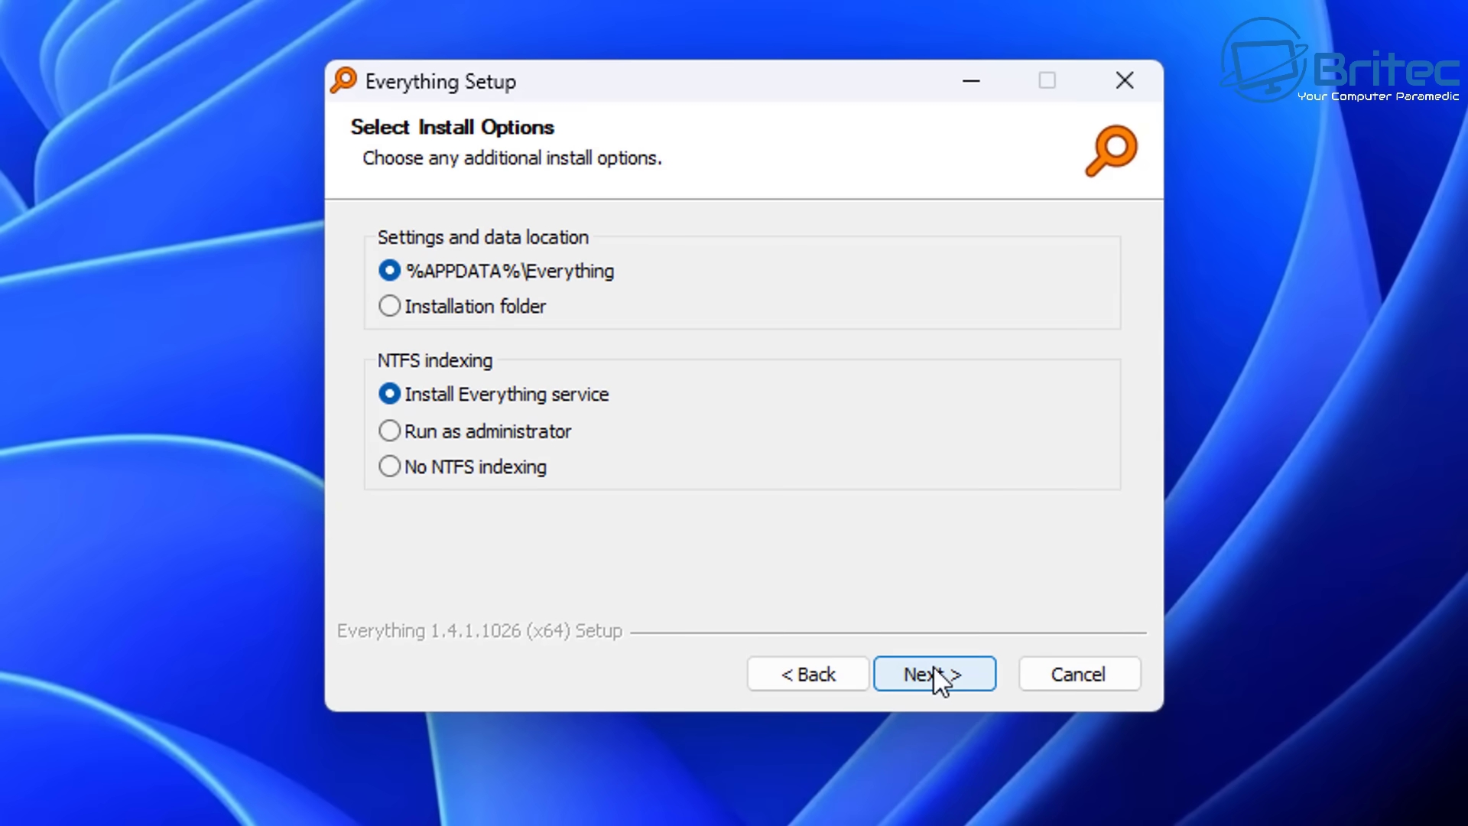
left_click(934, 668)
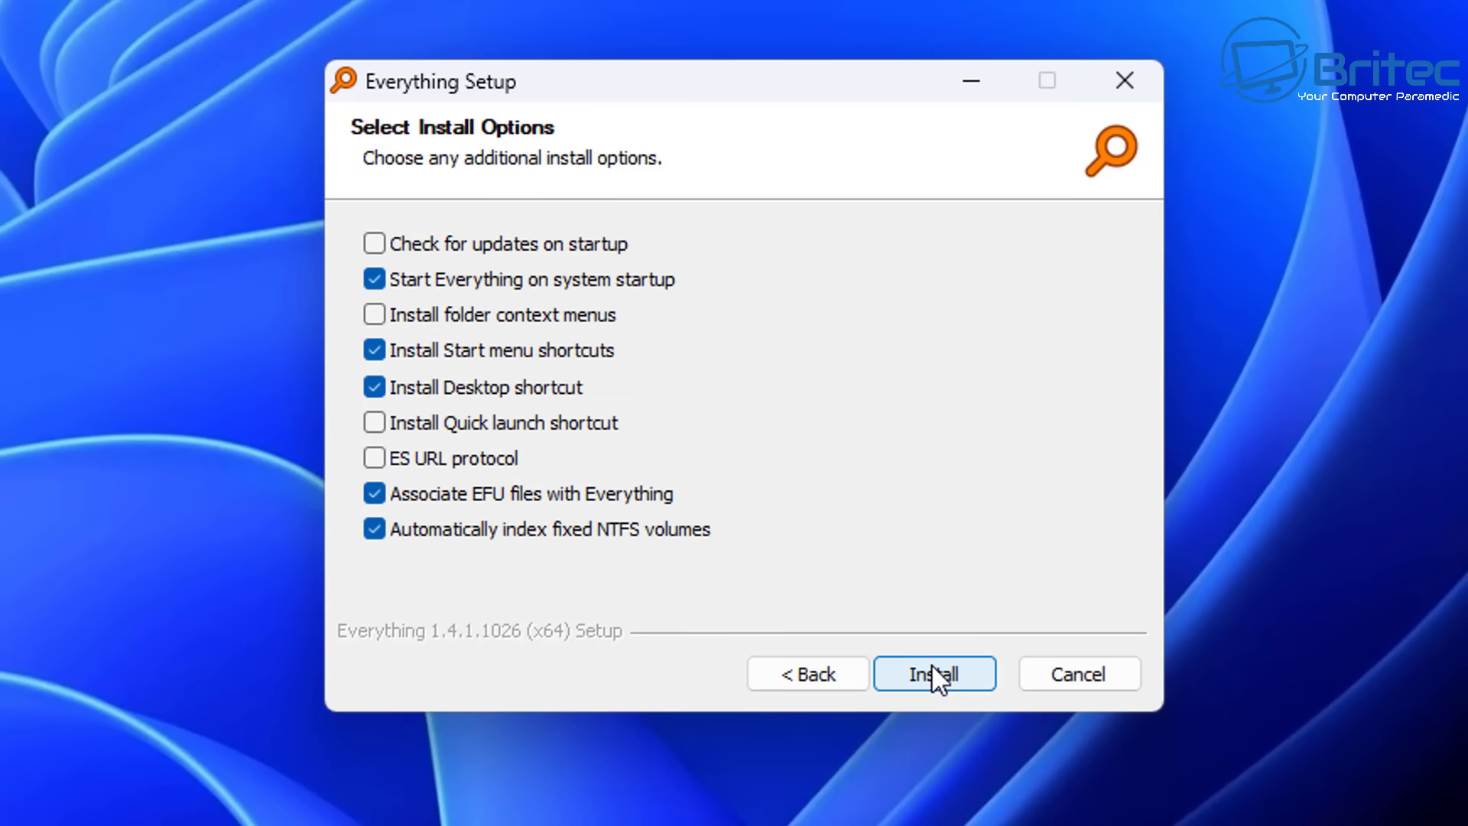
left_click(931, 665)
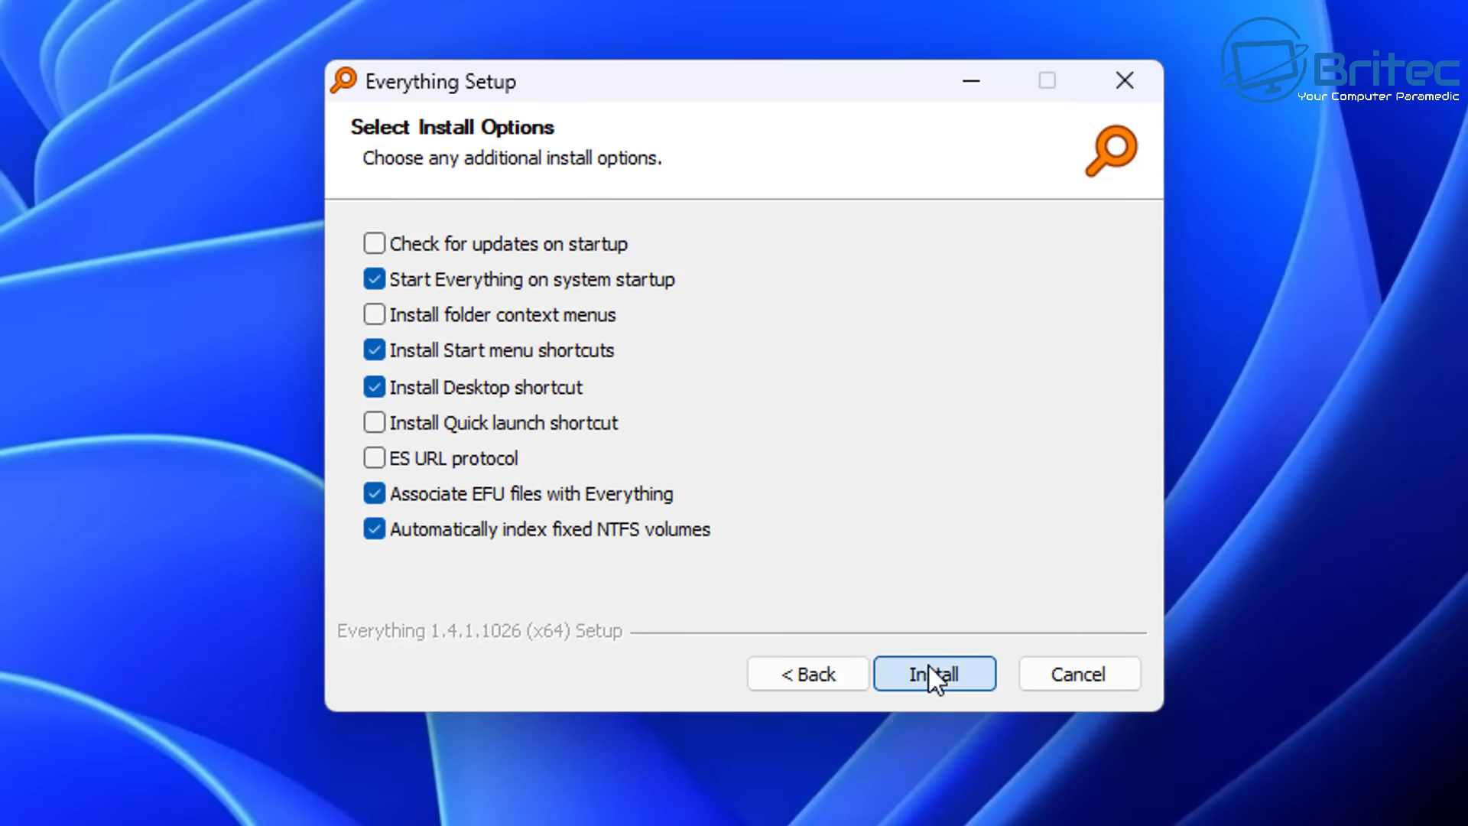
left_click(933, 676)
left_click(924, 665)
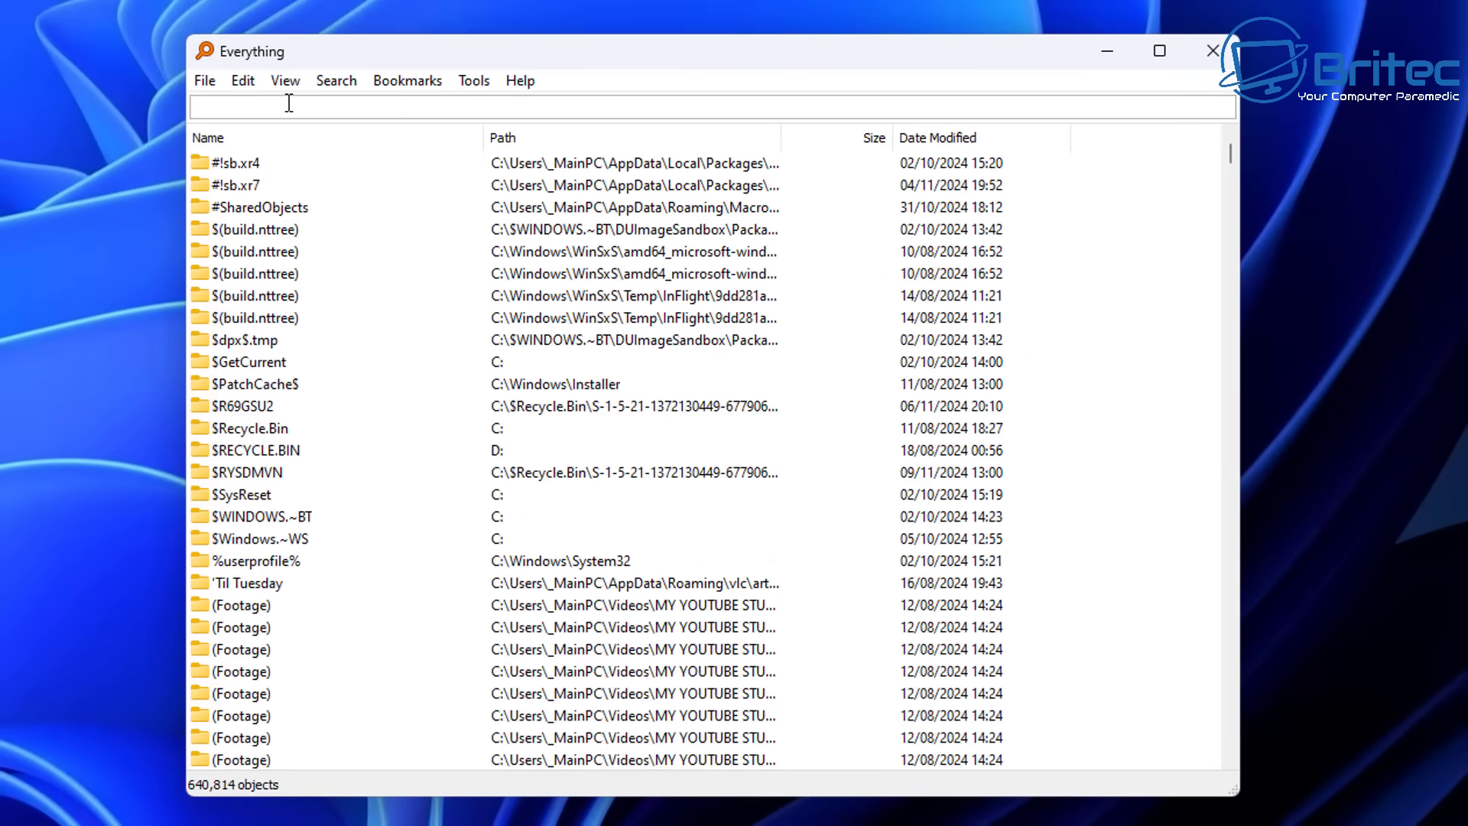
- In Everything, search for "disk copy" and widen the Path column to show the full file locations
type("d")
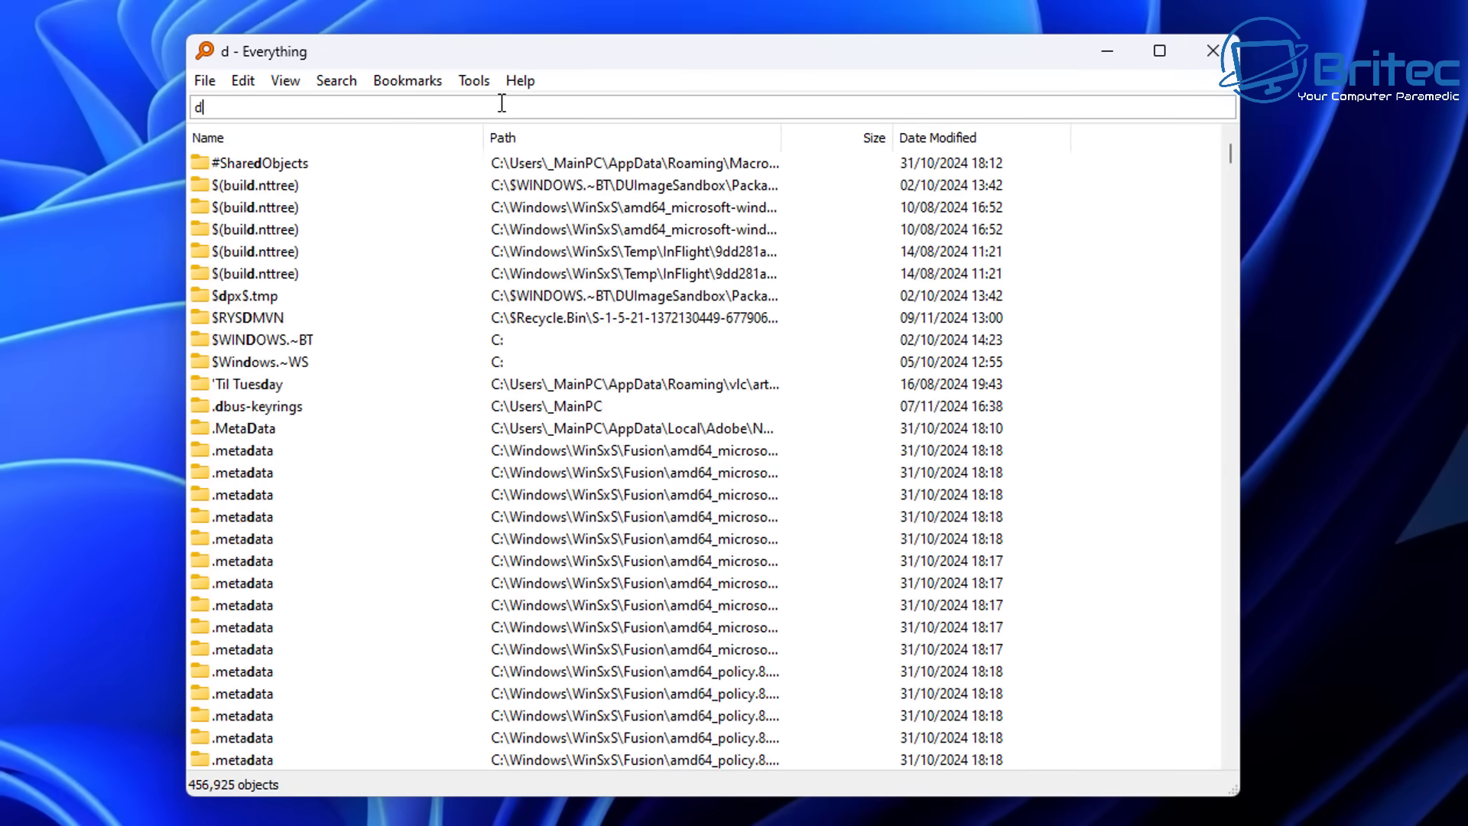
type("isk copy")
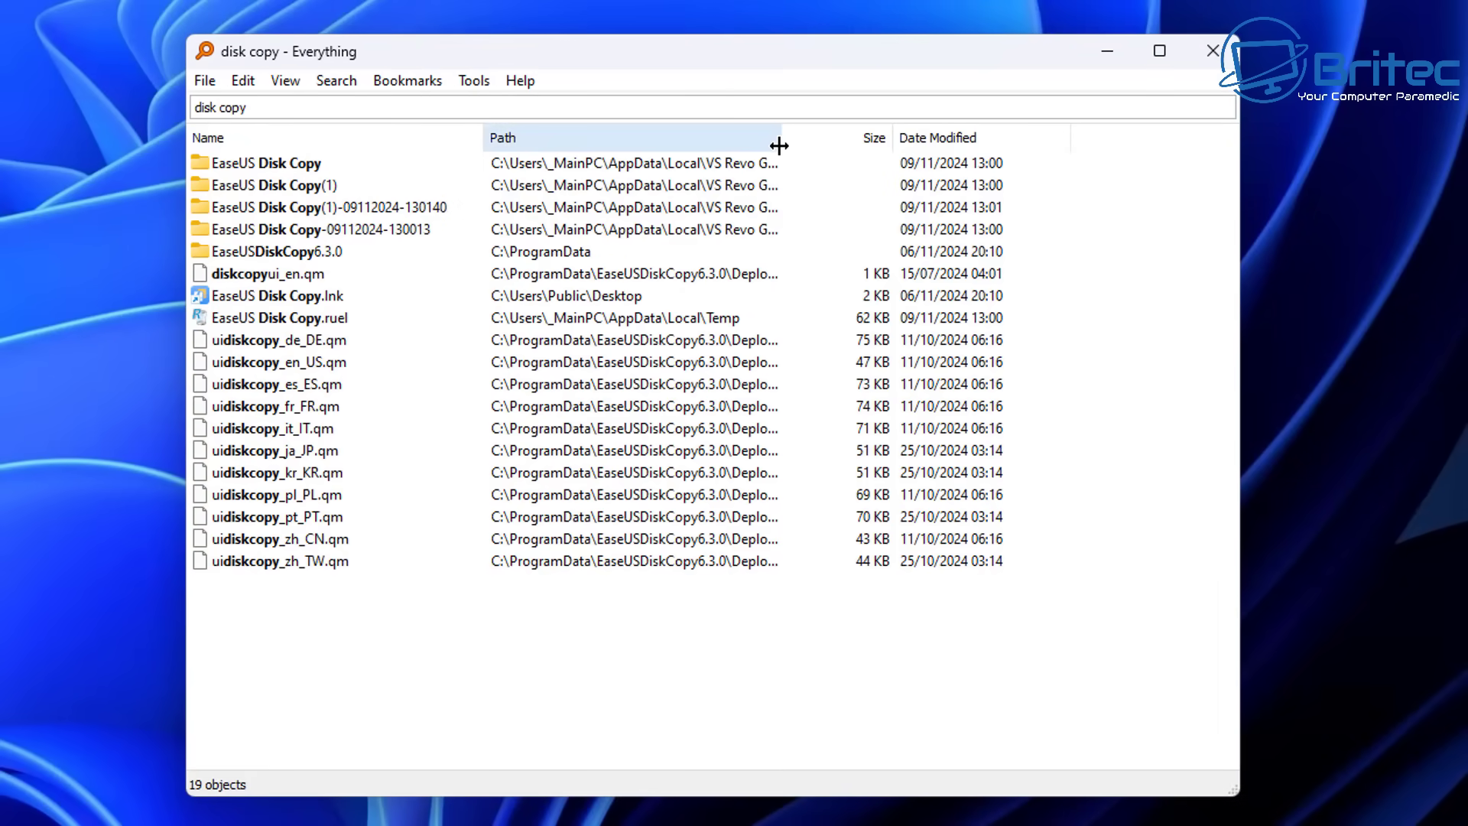
left_click_drag(779, 140, 1018, 159)
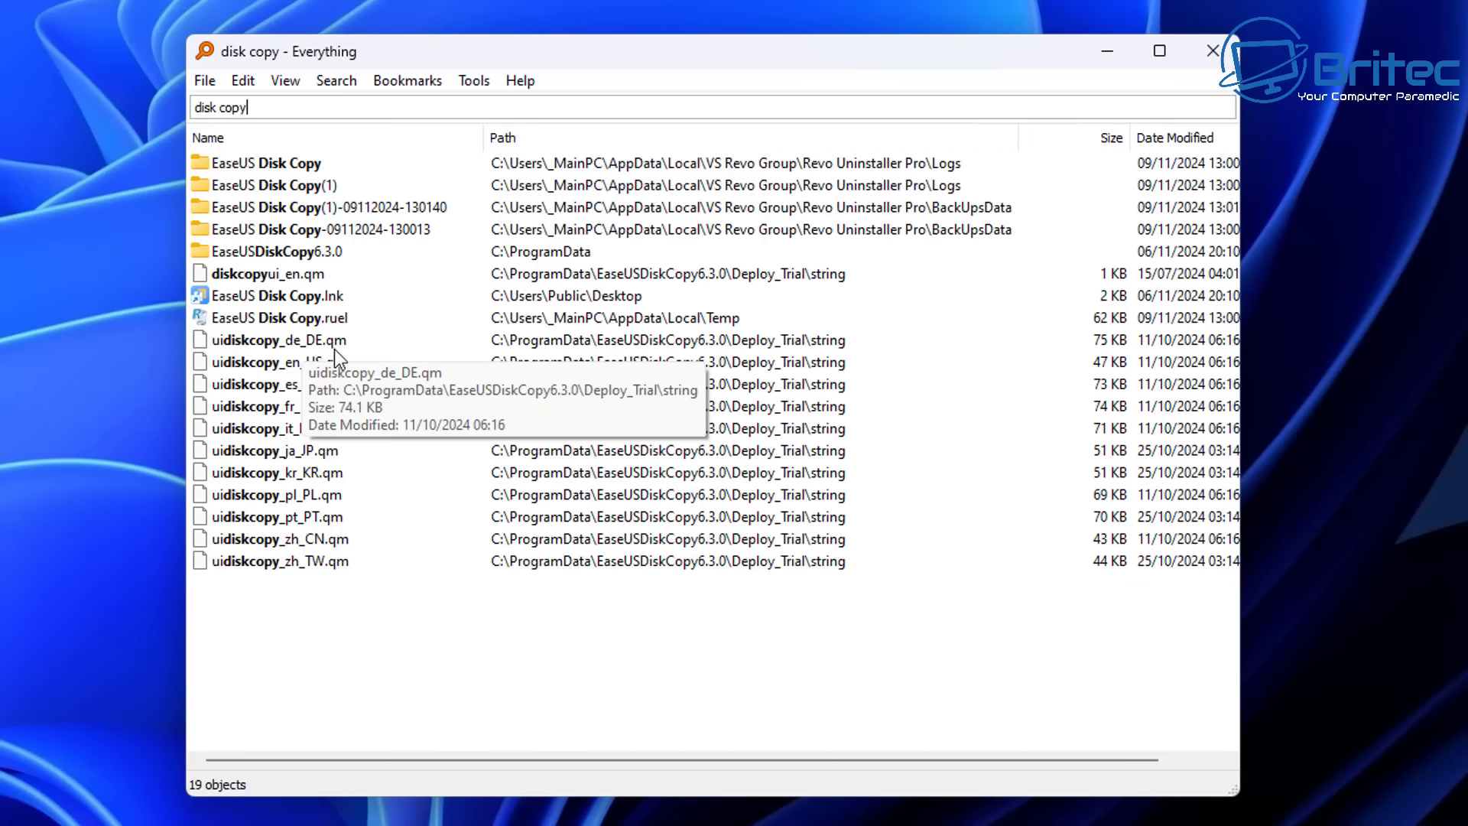
- Copy the name of the EaseUSDiskCopy6.3.0 folder by opening it for renaming, and leave the name as is
right_click(245, 251)
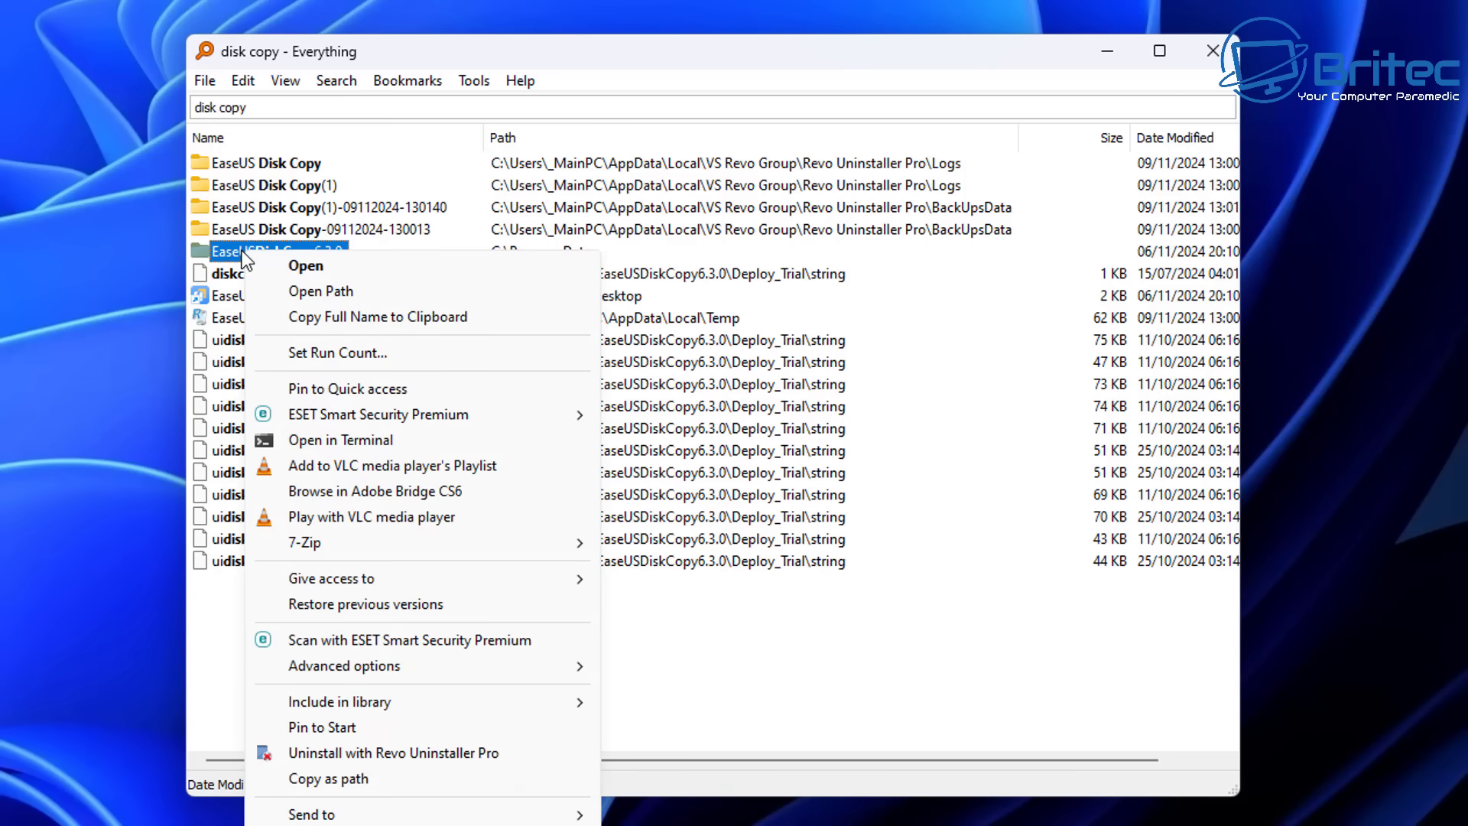
left_click(321, 825)
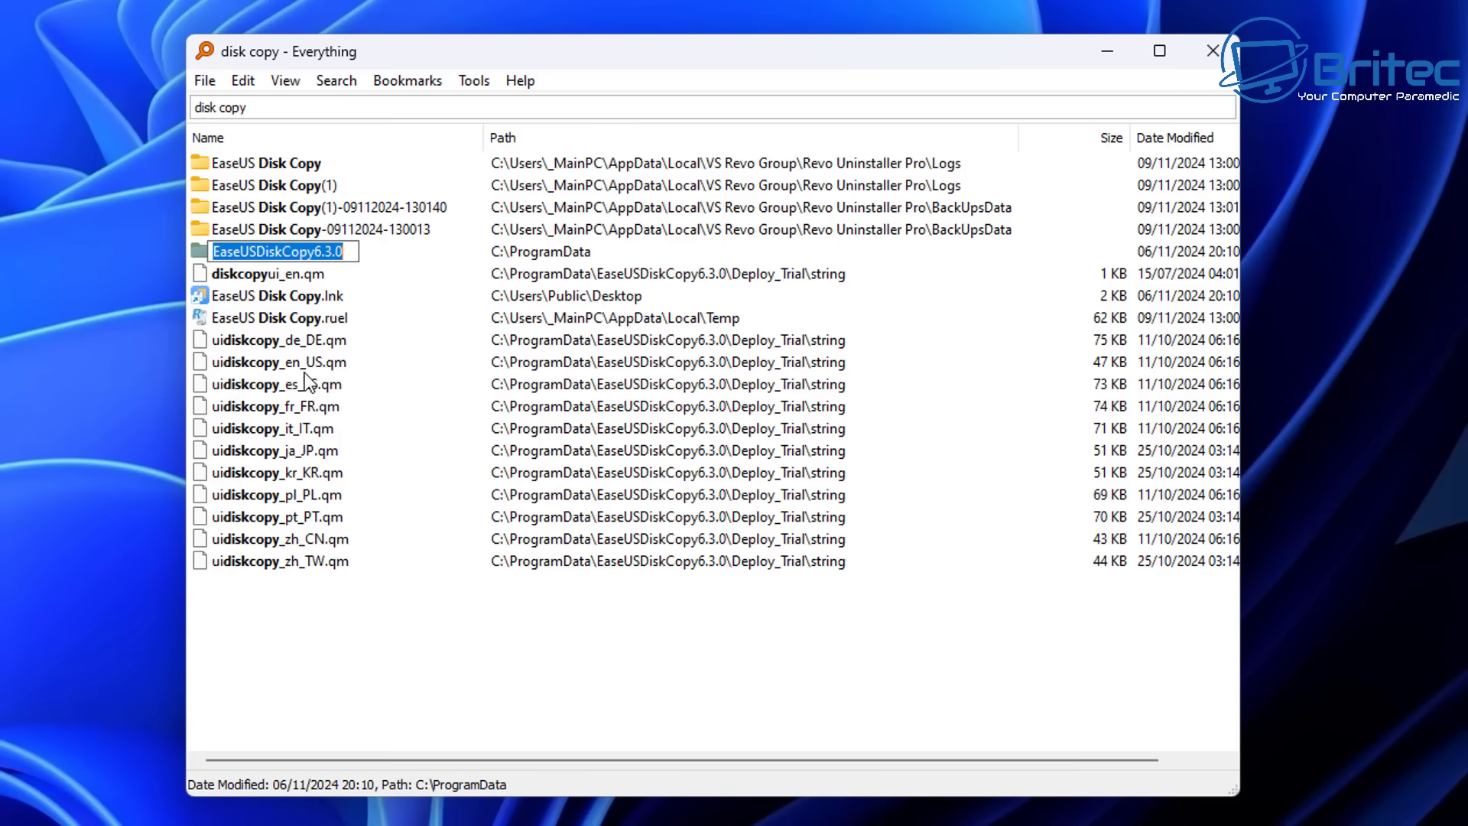
right_click(350, 258)
left_click(387, 334)
left_click(315, 615)
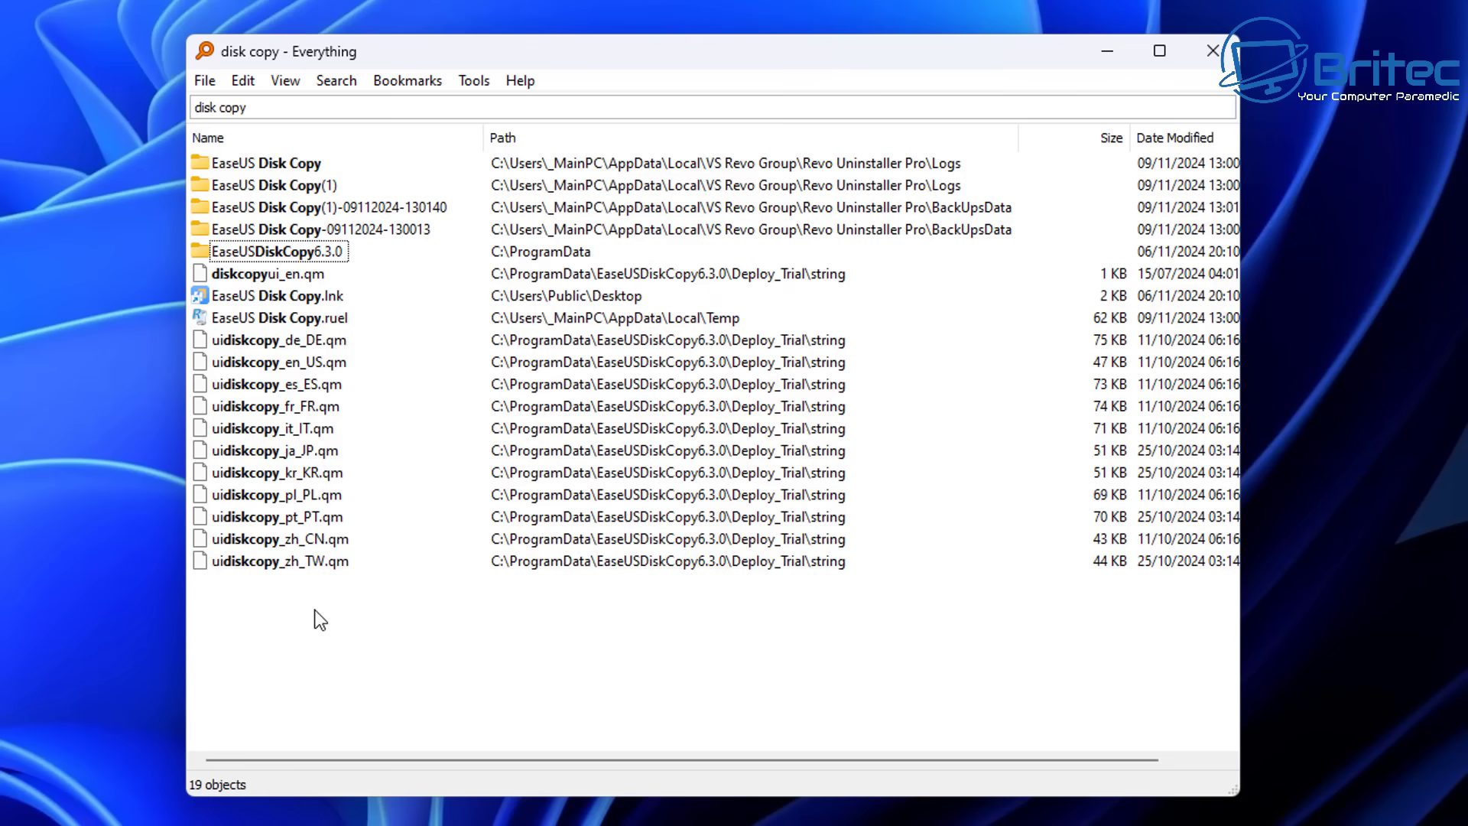
- Delete all the "disk copy" search results, granting administrator permission and skipping all items that cannot be found
left_click_drag(314, 609, 204, 168)
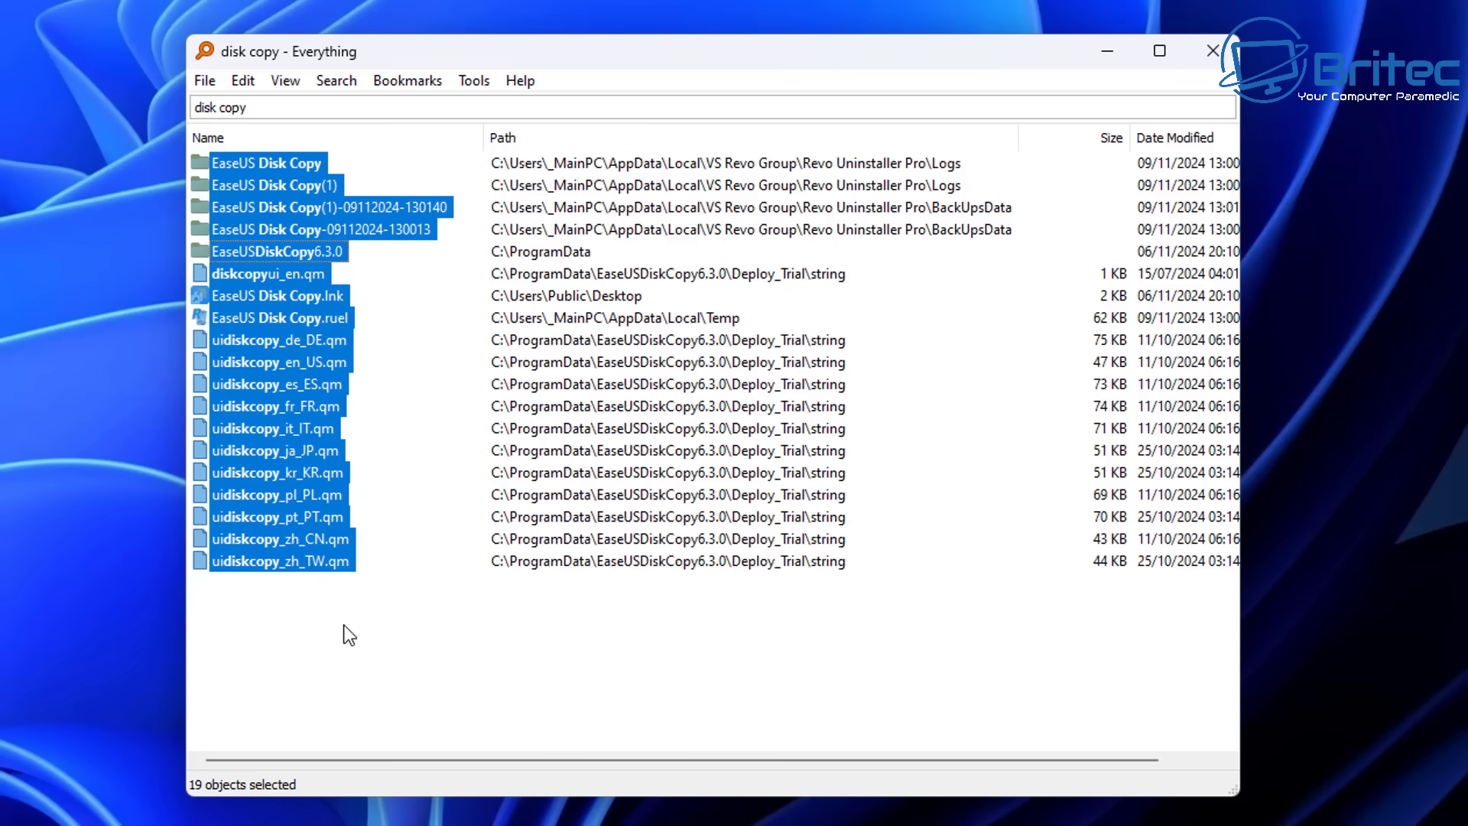
key("Delete")
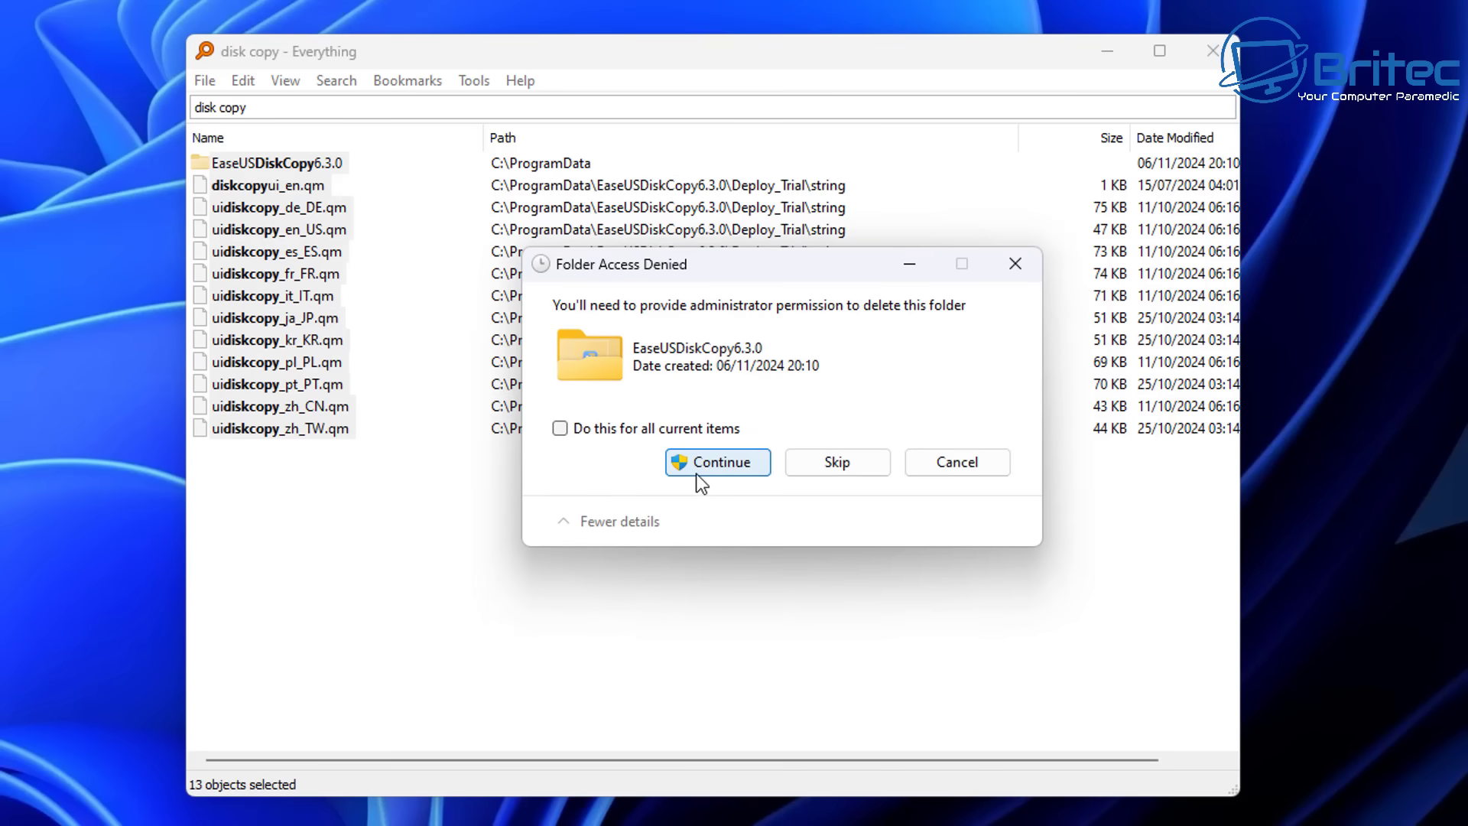
left_click(696, 474)
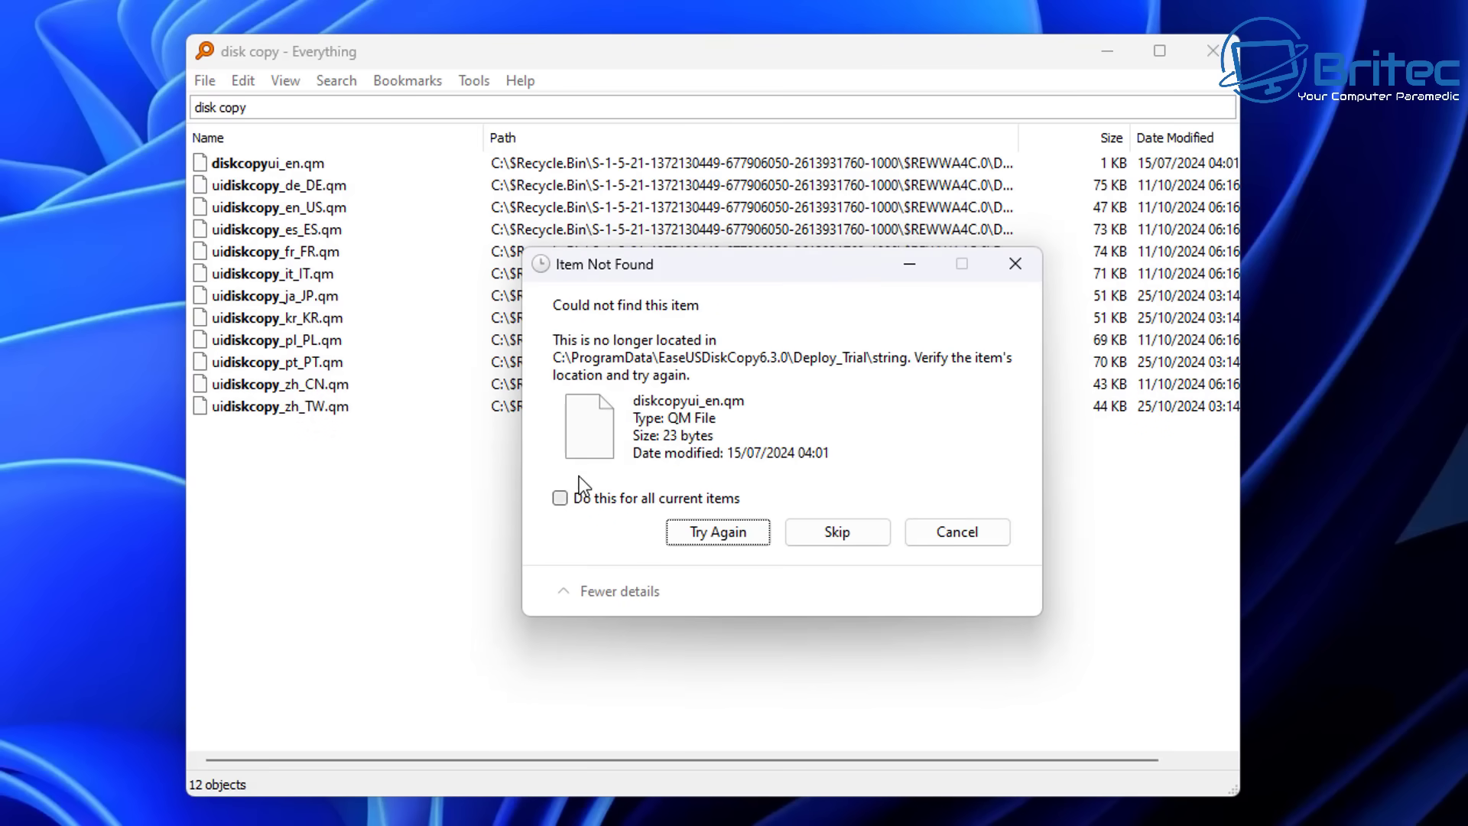
left_click(837, 532)
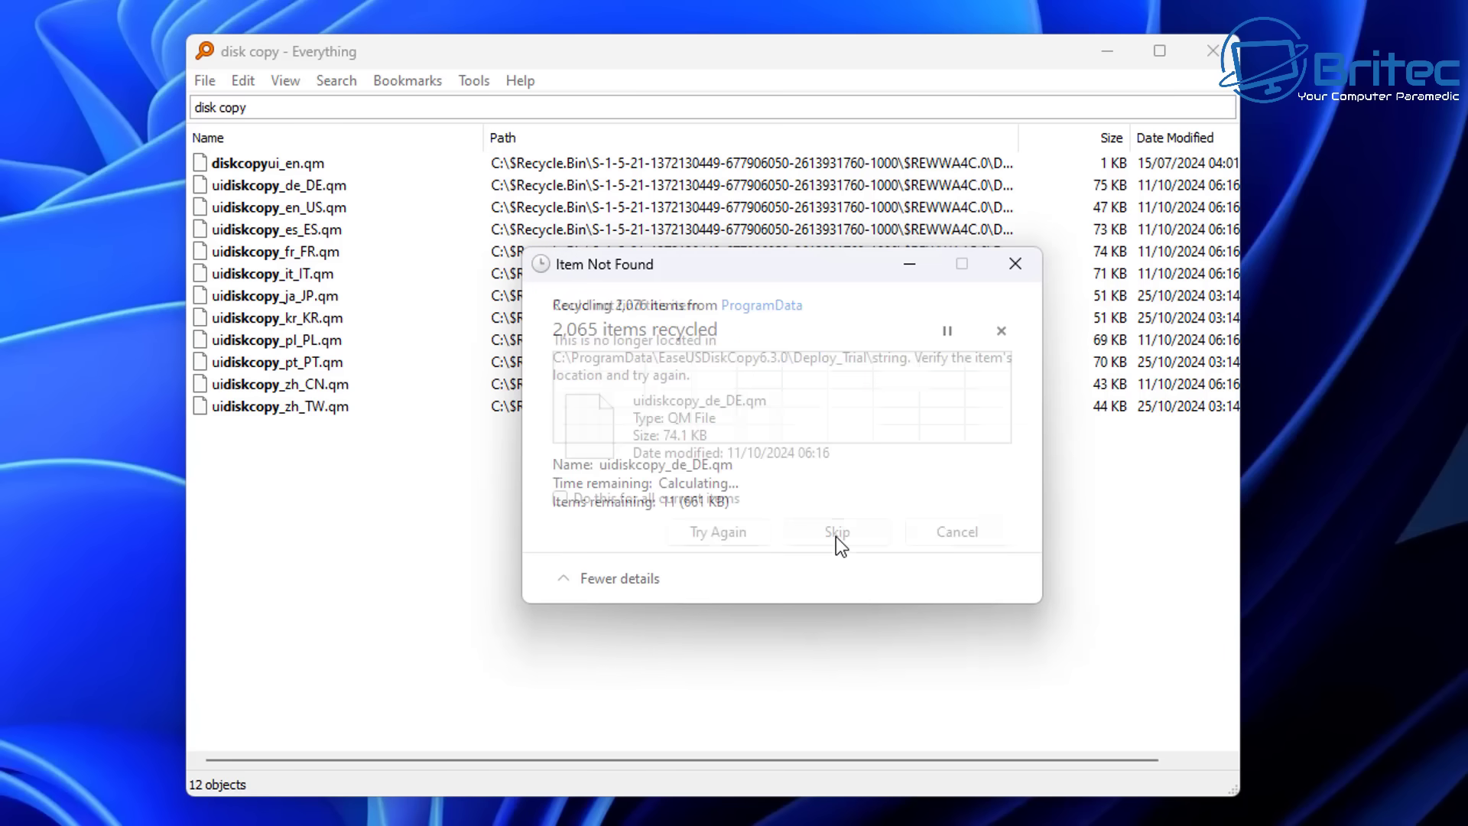
left_click(571, 501)
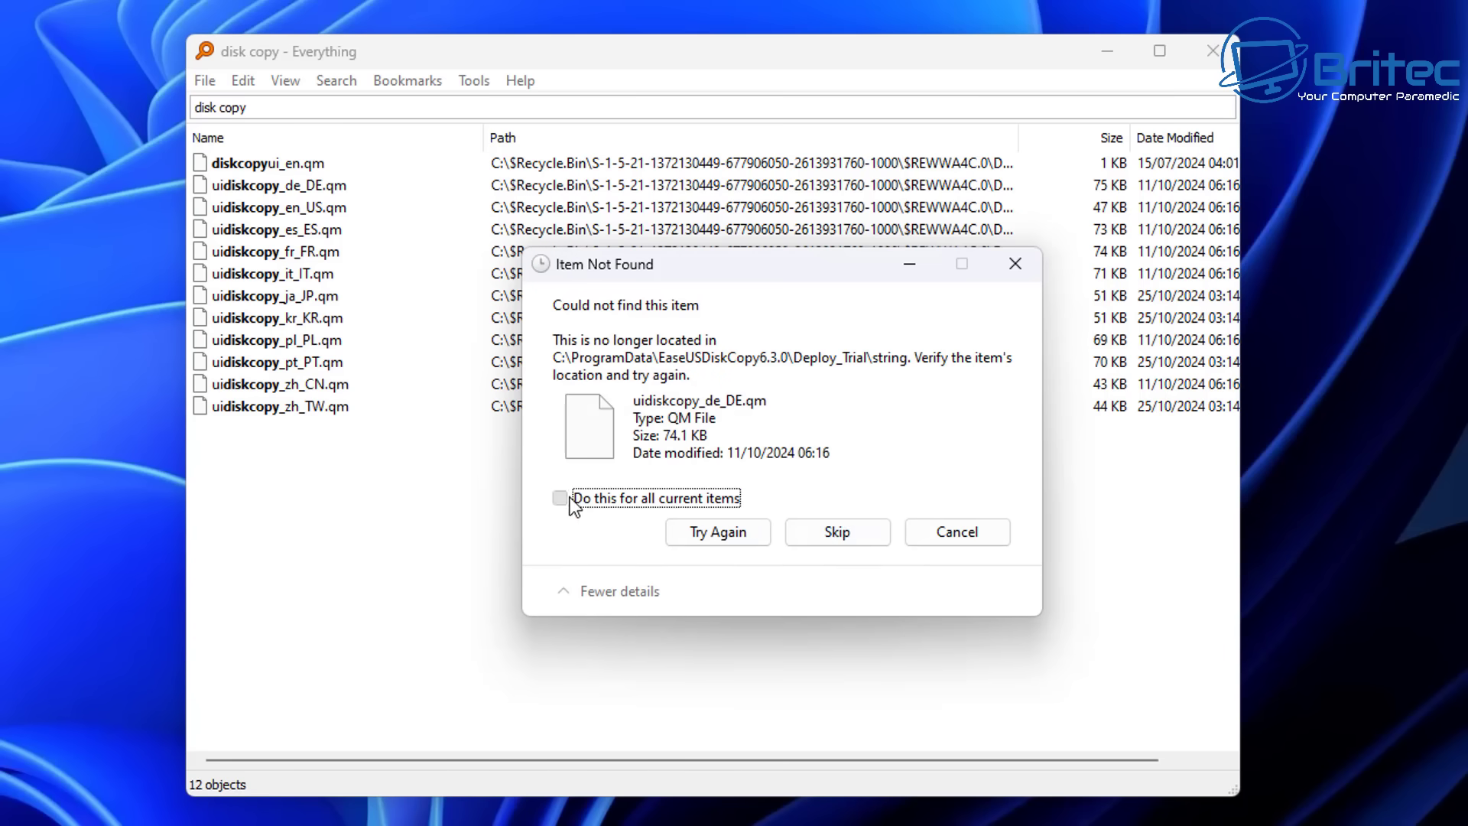
left_click(855, 542)
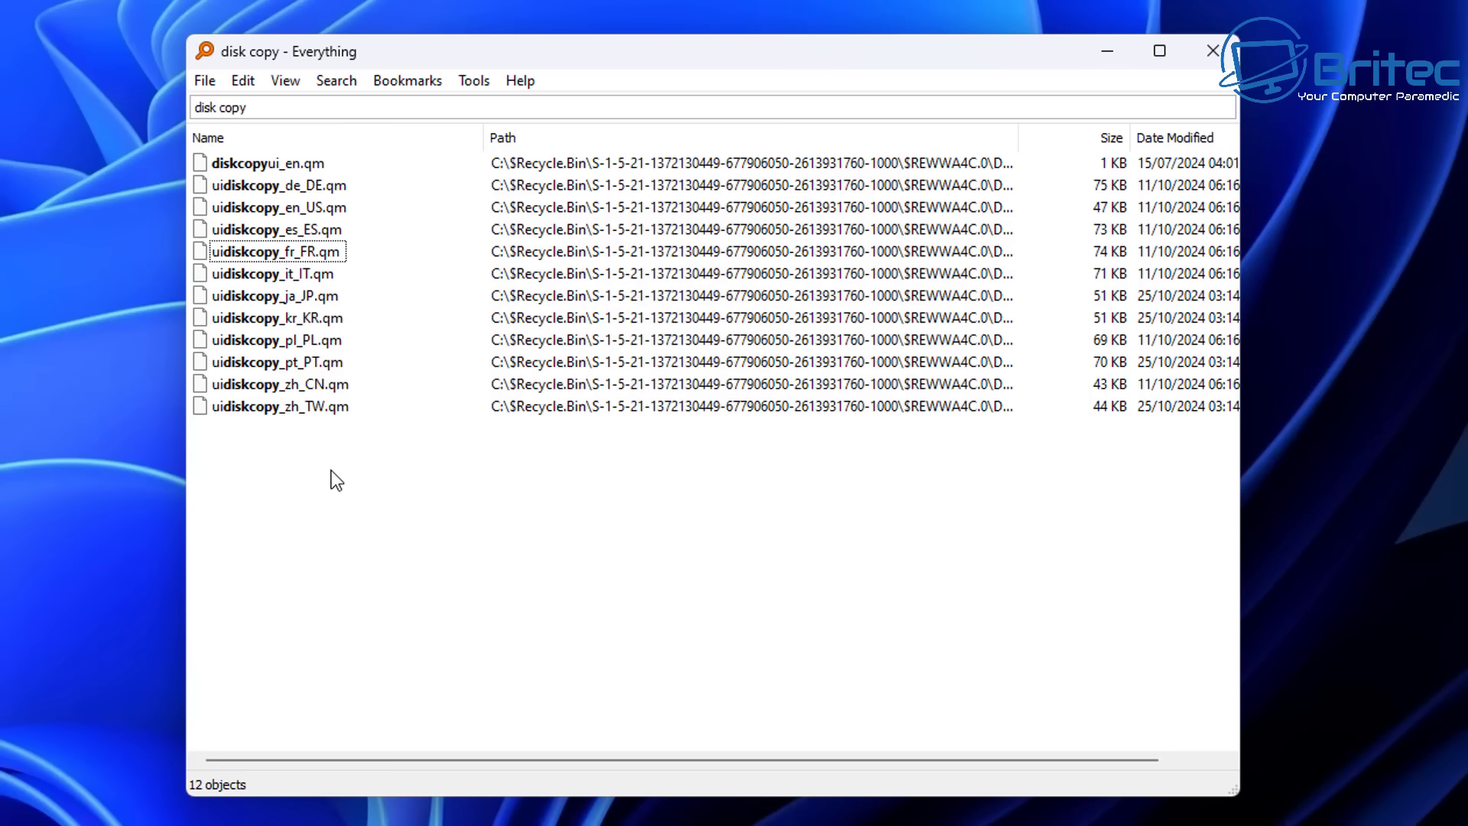
- Replace the search term with the copied folder name EaseUSDiskCopy6.3.0
left_click(261, 107)
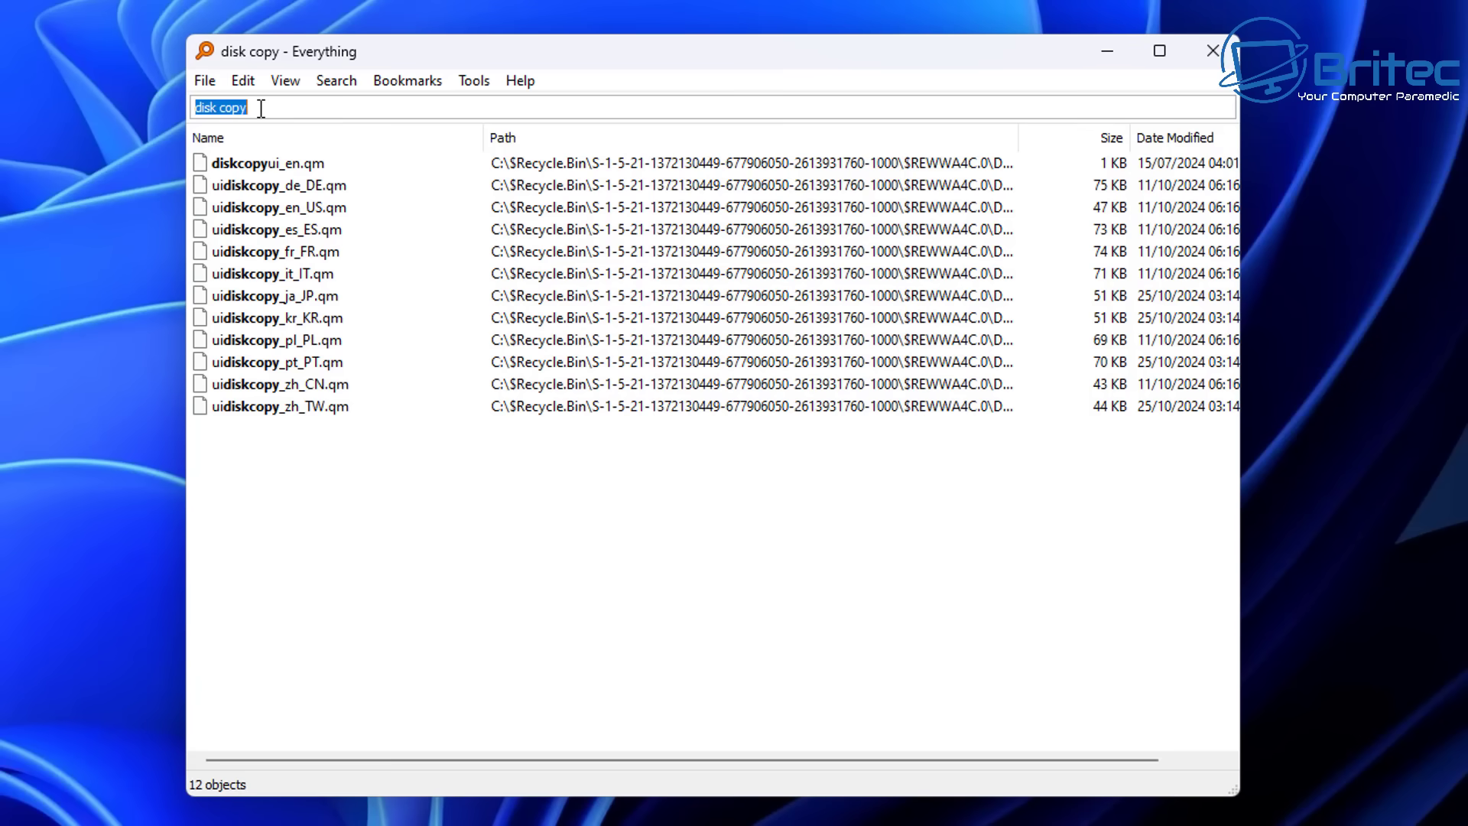
key("BackSpace")
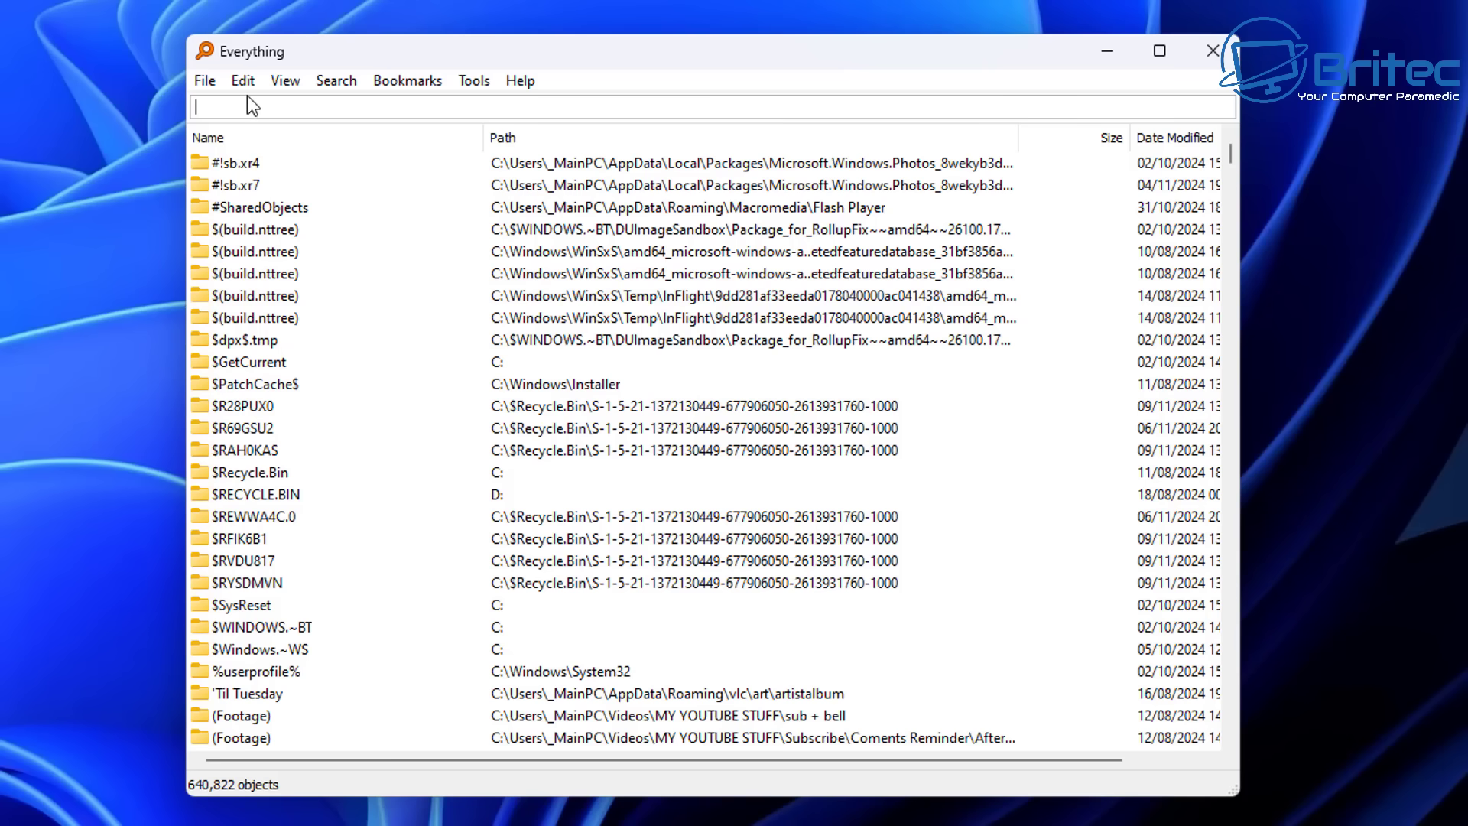
right_click(246, 95)
left_click(216, 103)
right_click(223, 101)
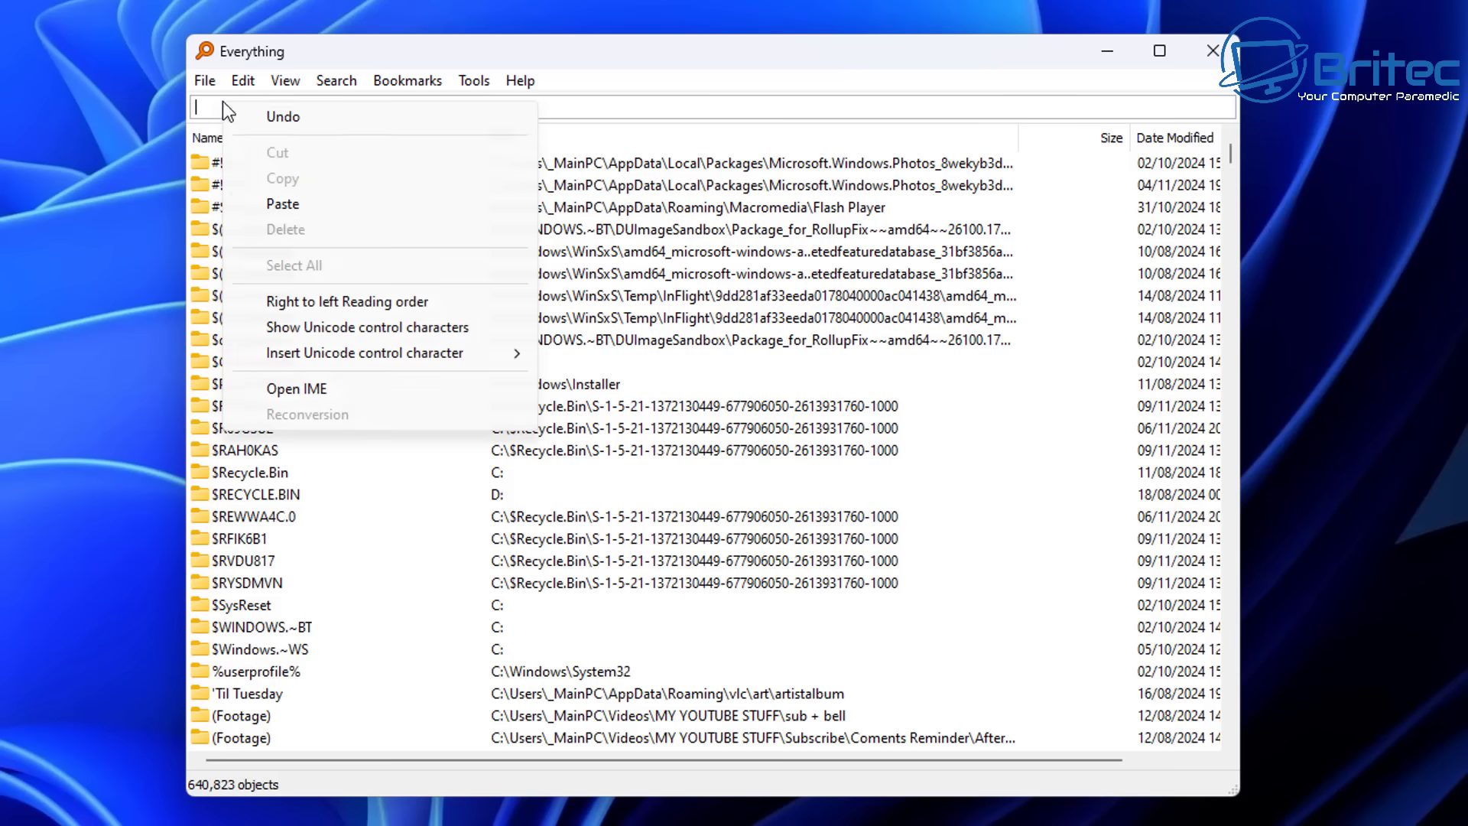
left_click(277, 204)
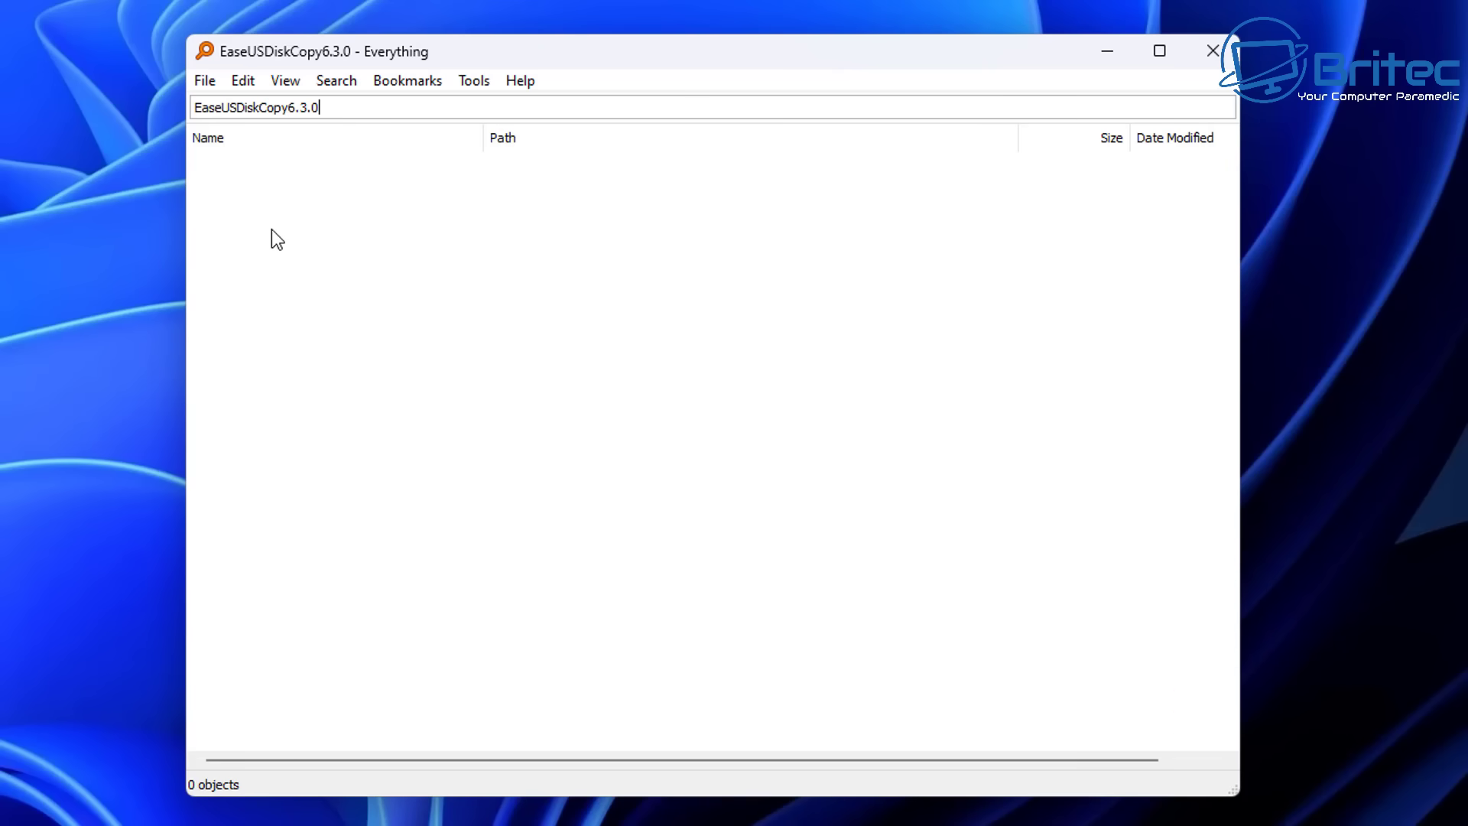
- Shorten the search term to EaseUS and examine the remaining EaseUS files and folders
key("BackSpace")
key("BackSpace")
key("BackSpace")
key("BackSpace")
key("BackSpace")
key("BackSpace")
key("BackSpace")
key("BackSpace")
key("BackSpace")
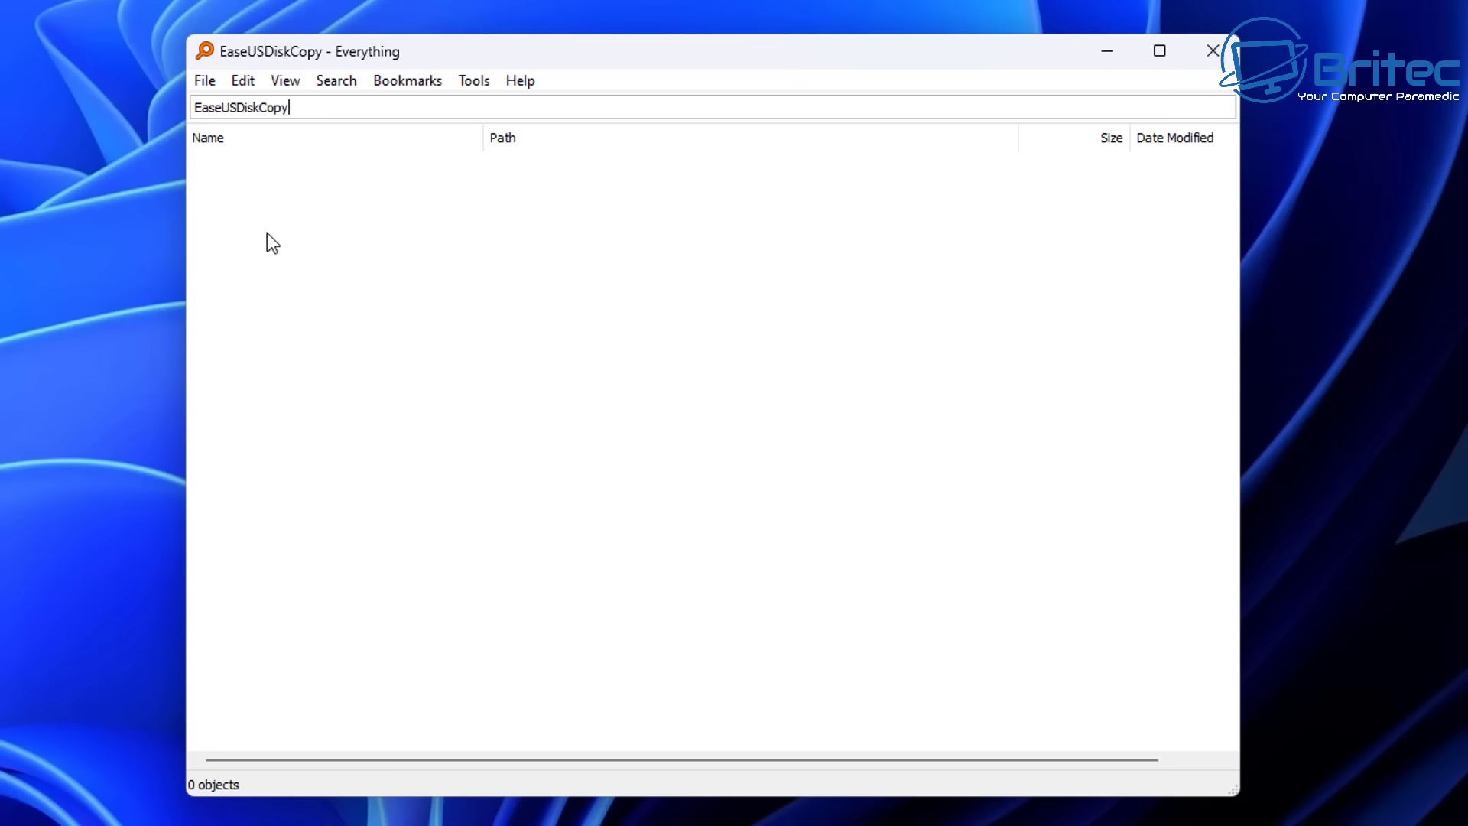
key("BackSpace")
key("BackSpace")
key("BackSpace")
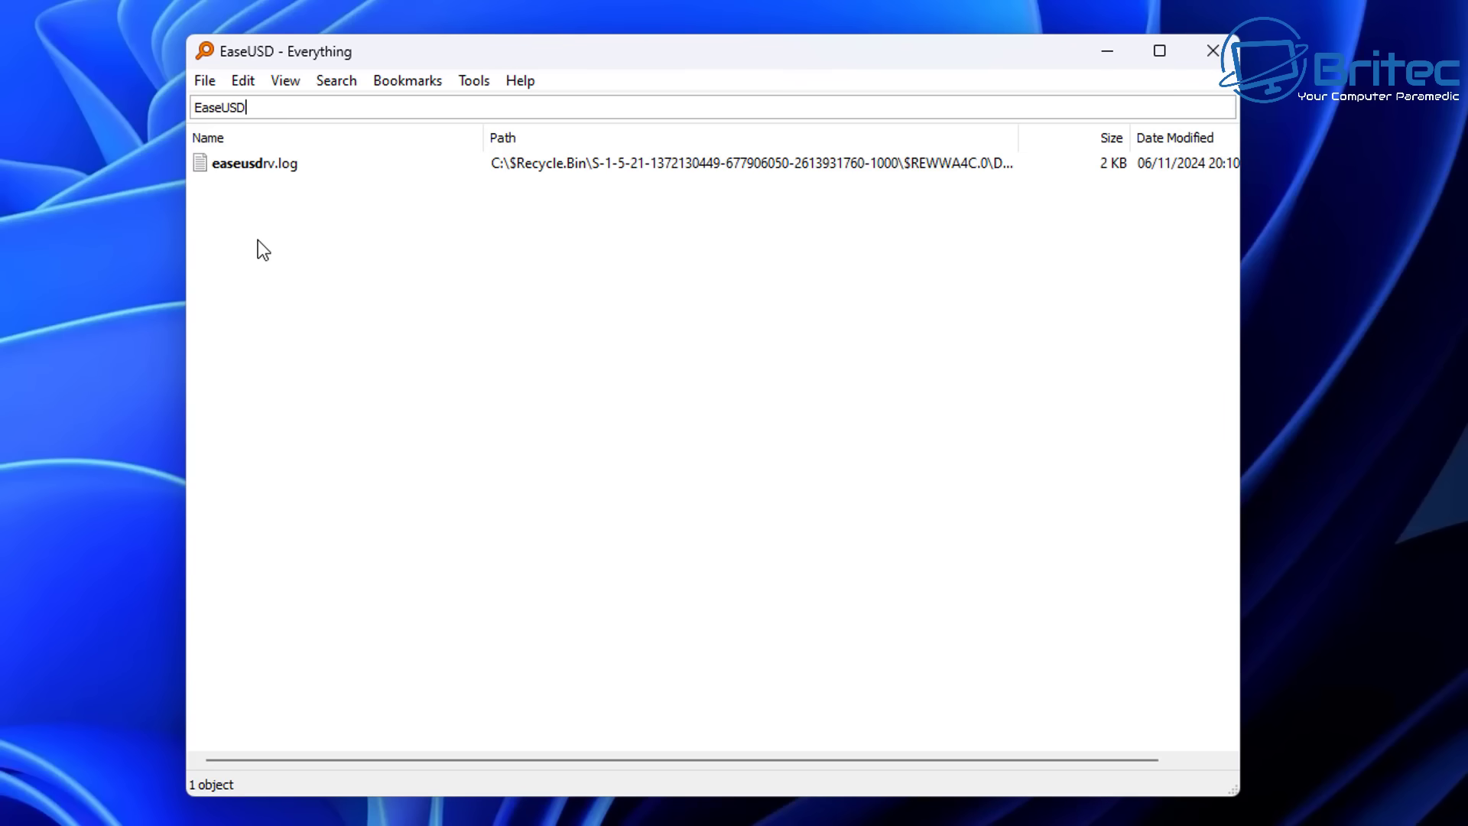
key("BackSpace")
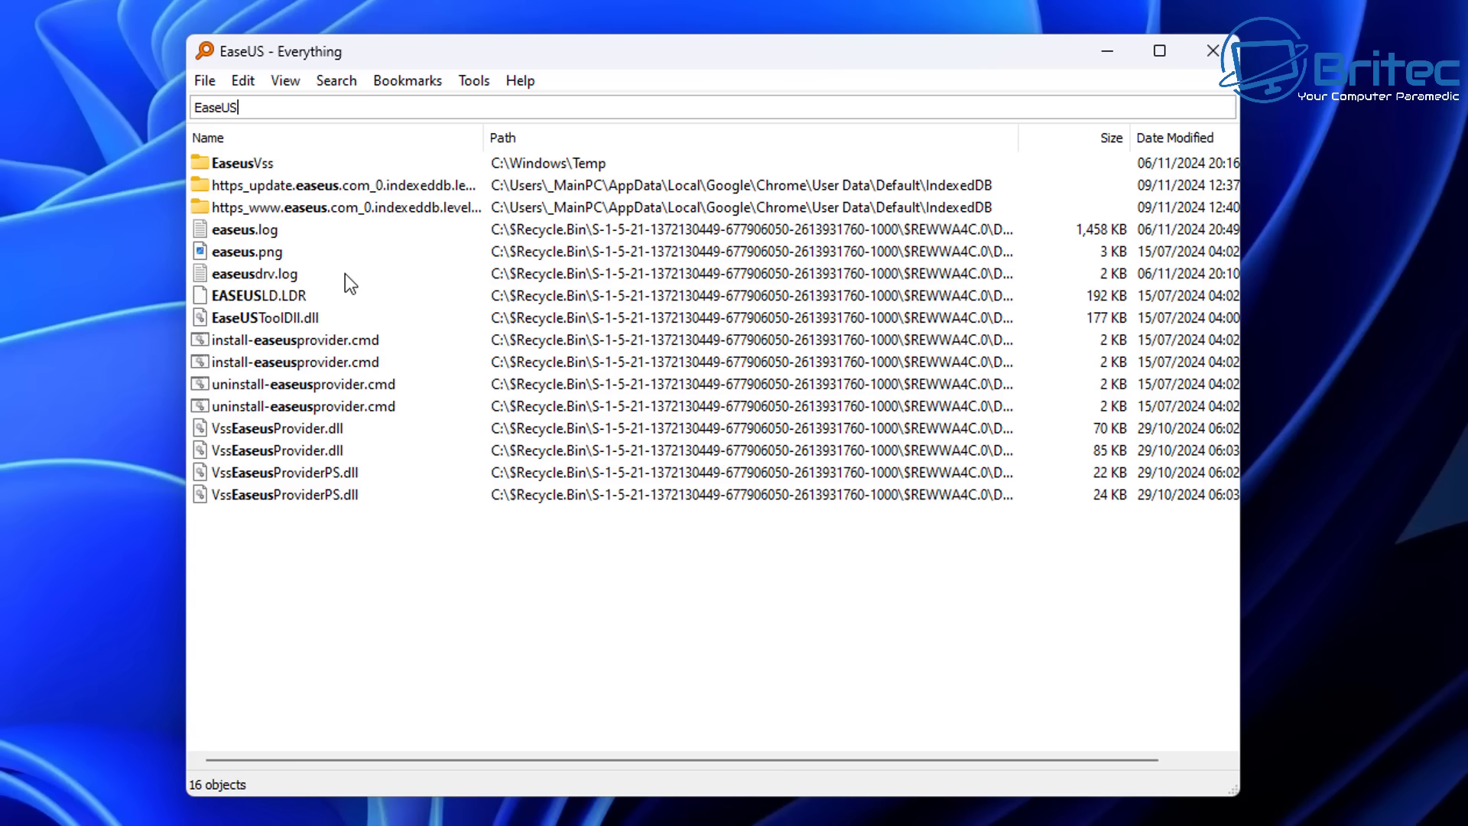
left_click(289, 186)
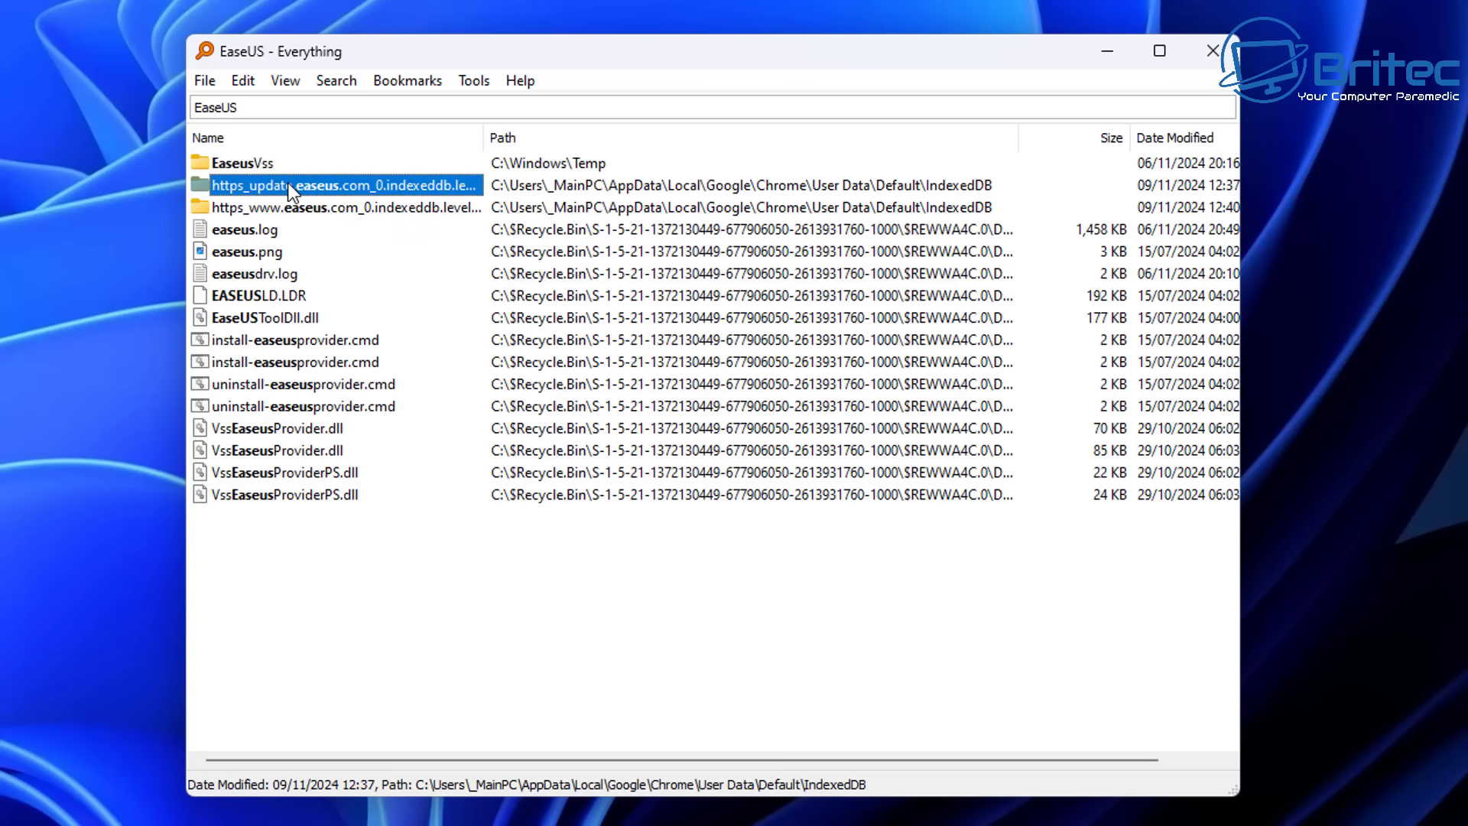
key("Delete")
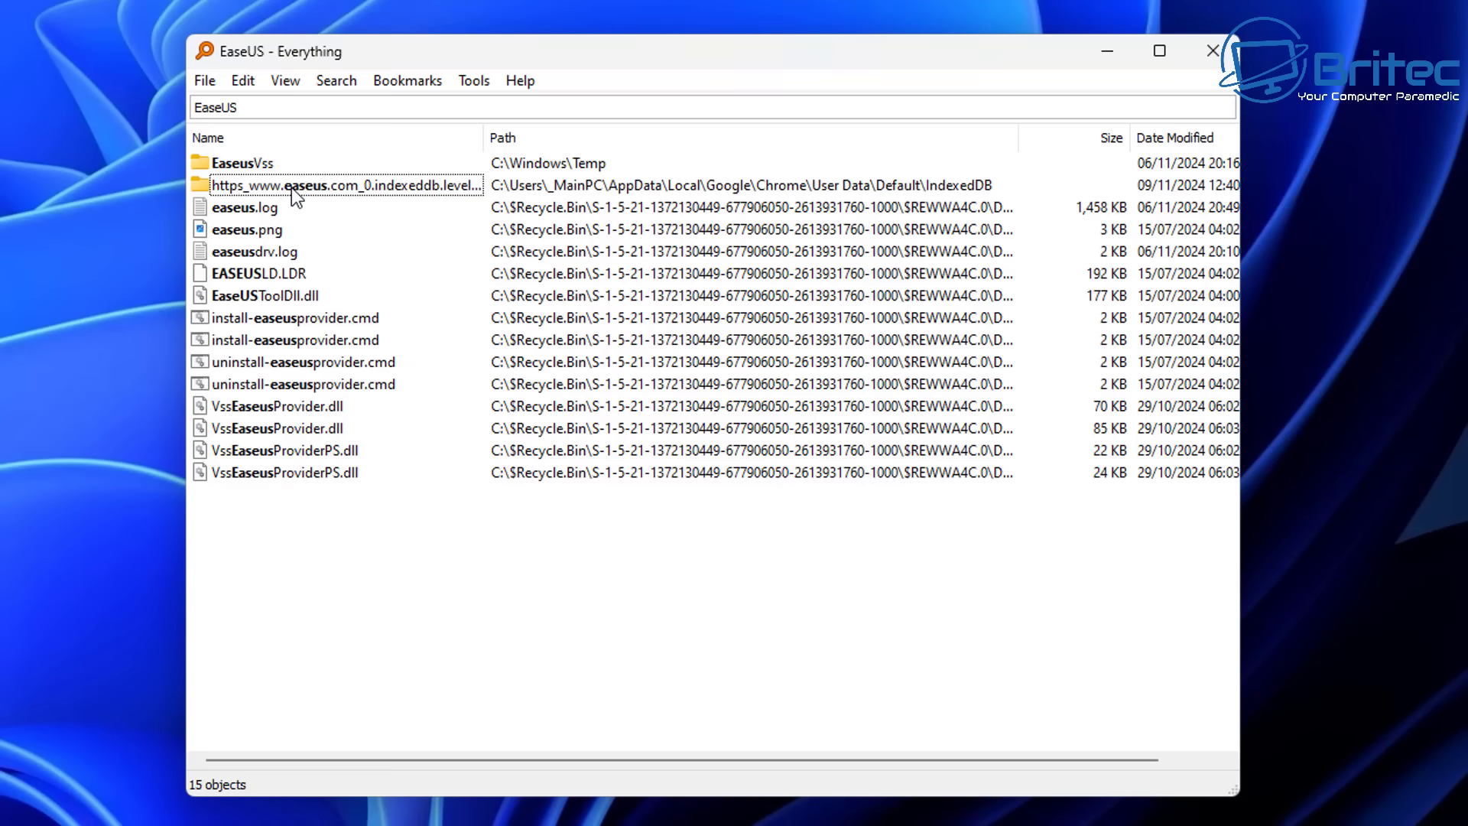
key("Delete")
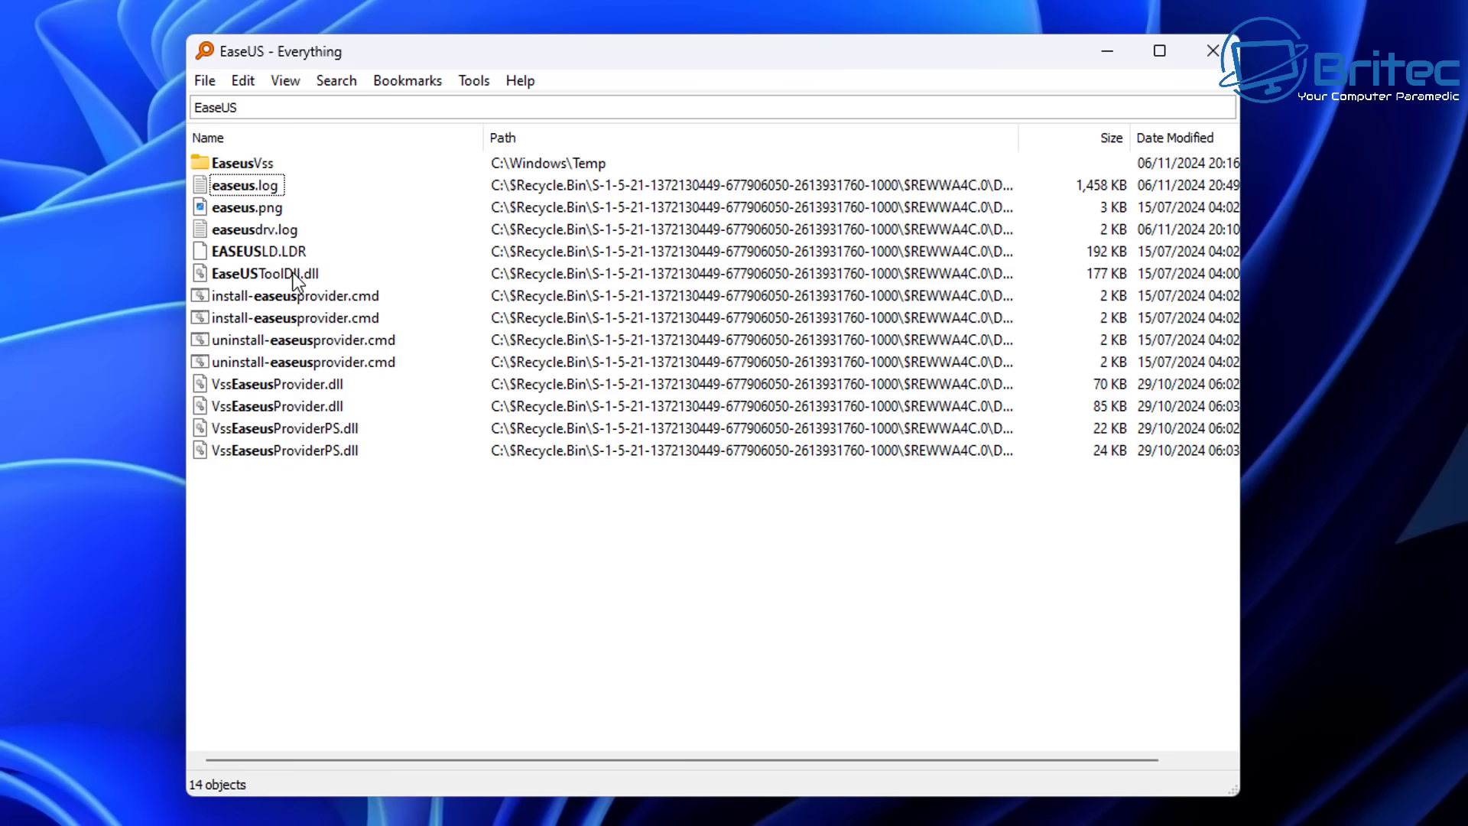
- Delete easeus.log and easeus.png from the Recycle Bin entries in the search results
left_click(267, 186)
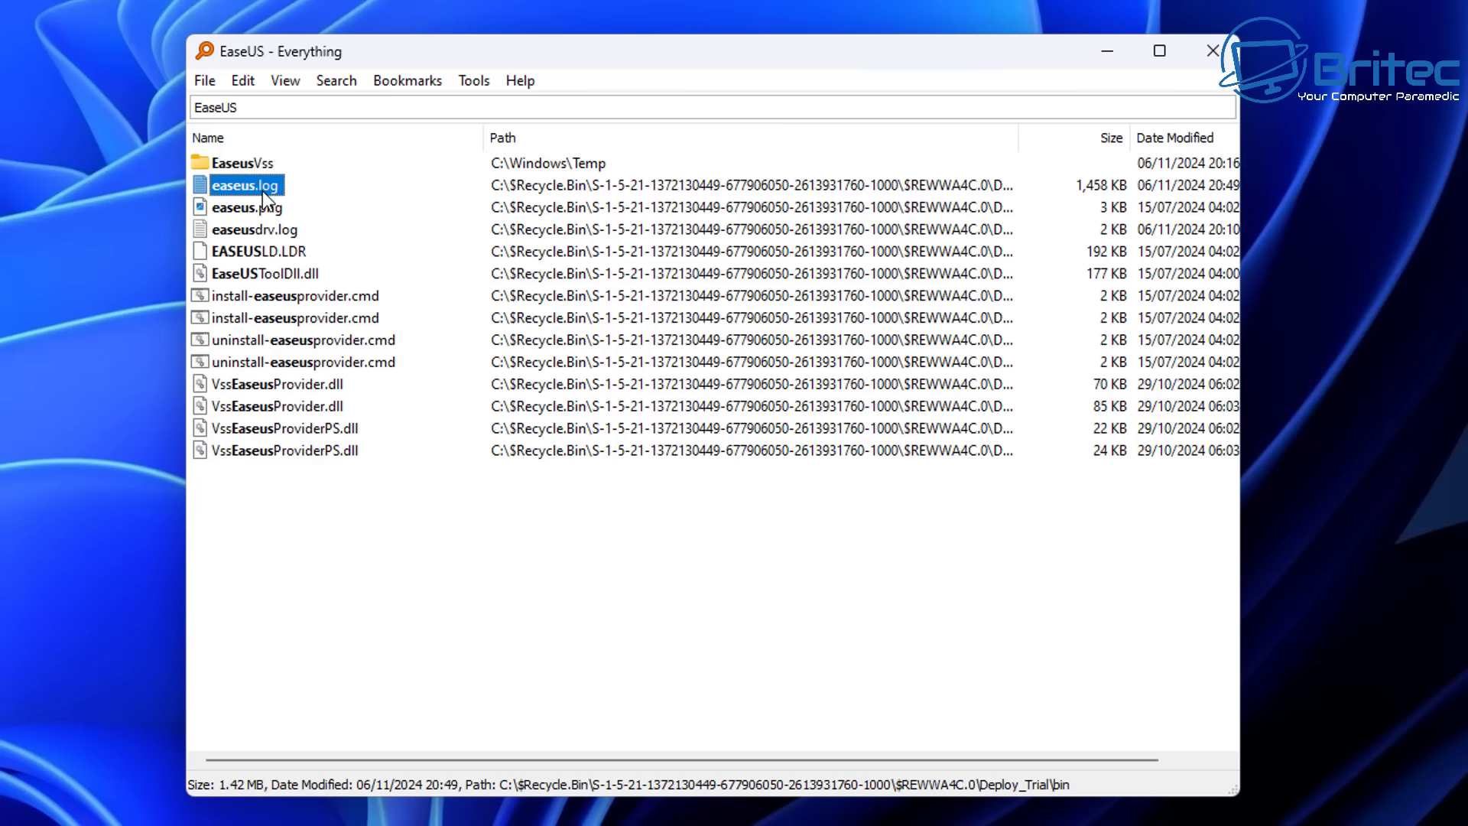
key("Delete")
left_click(260, 187)
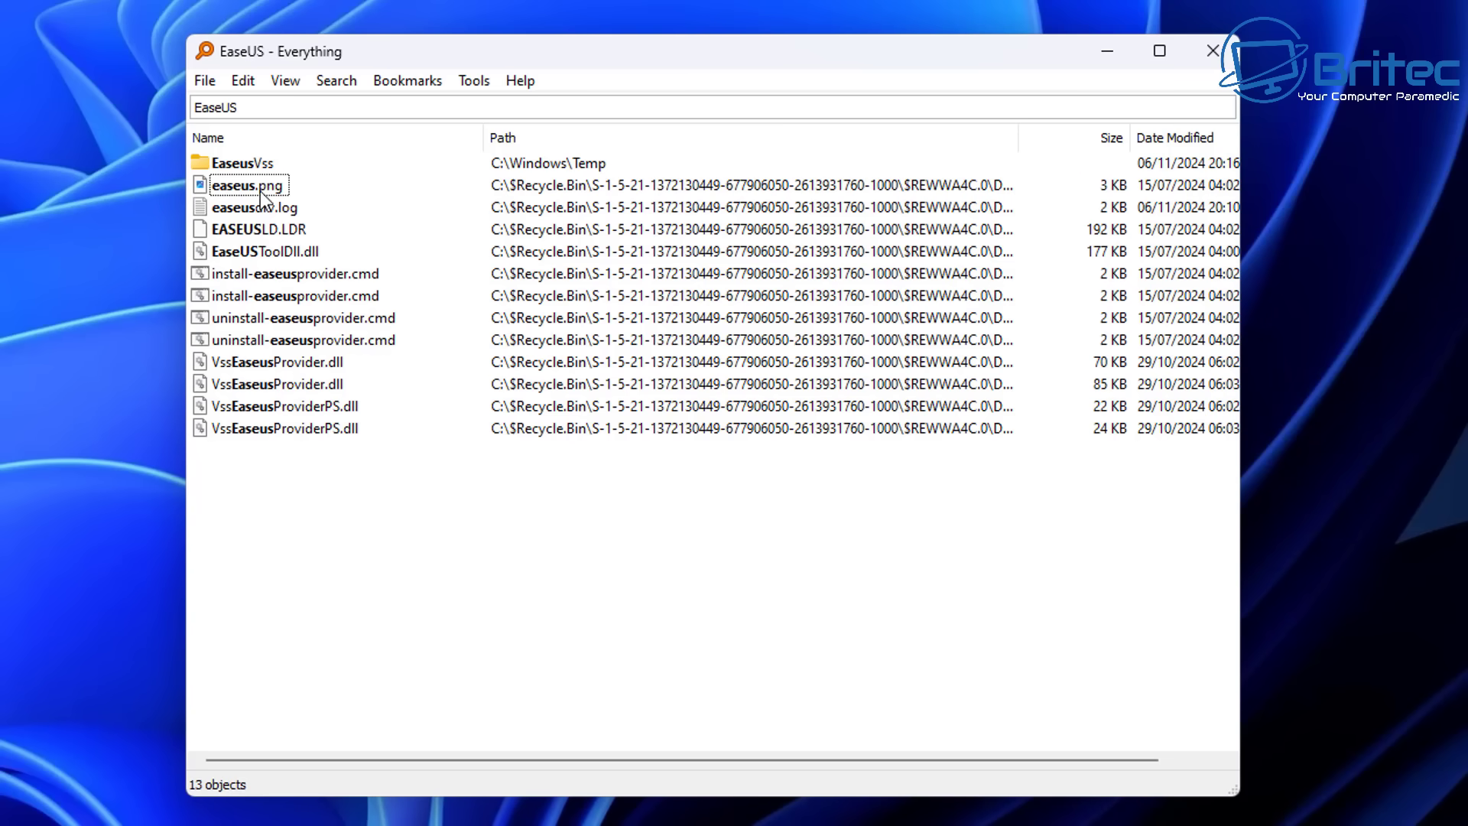
key("Delete")
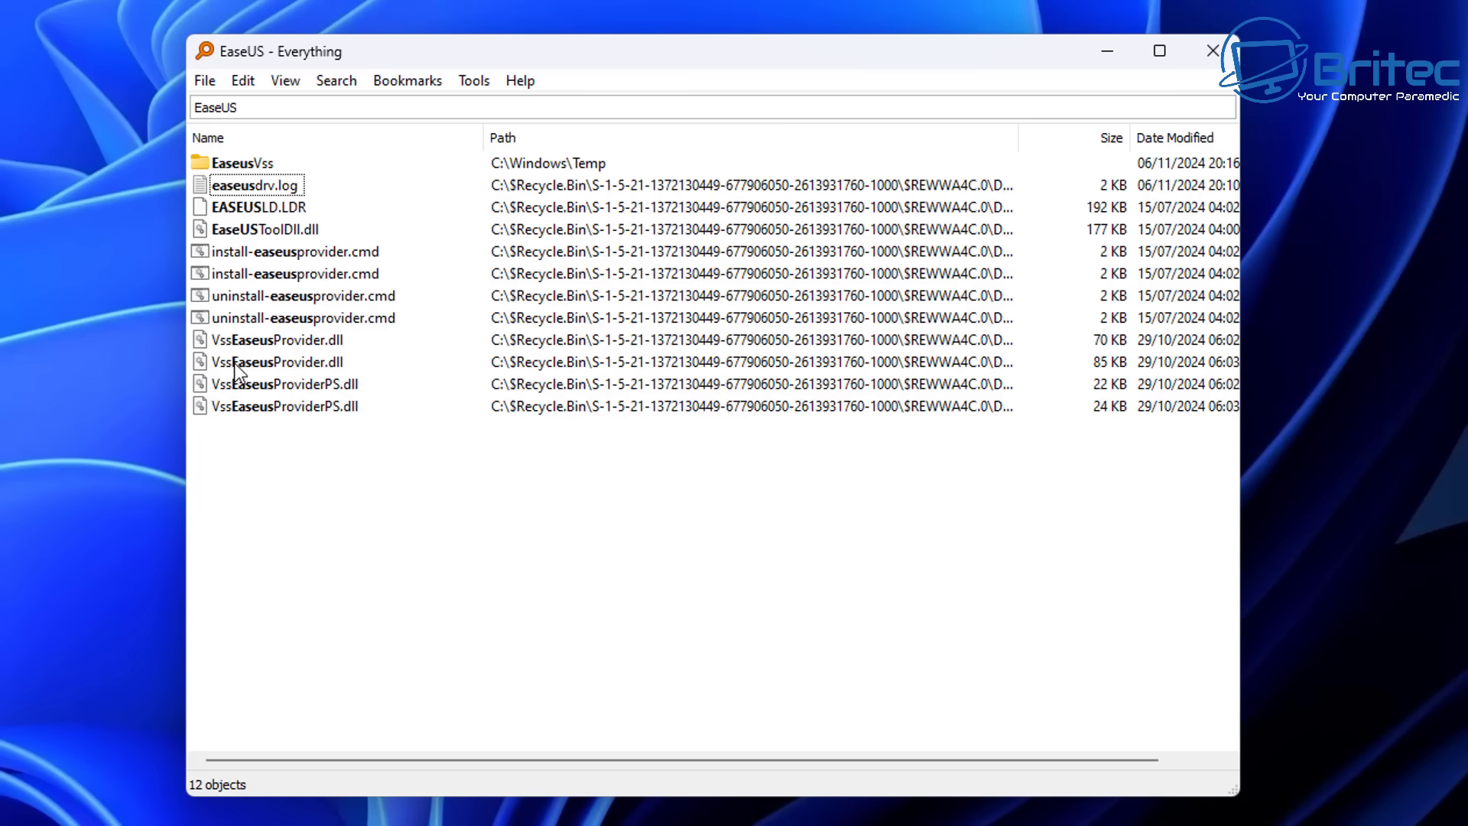
- Try to delete the EaseusVss folder in C:\Windows\Temp from the search results, and minimize the search window
left_click(269, 167)
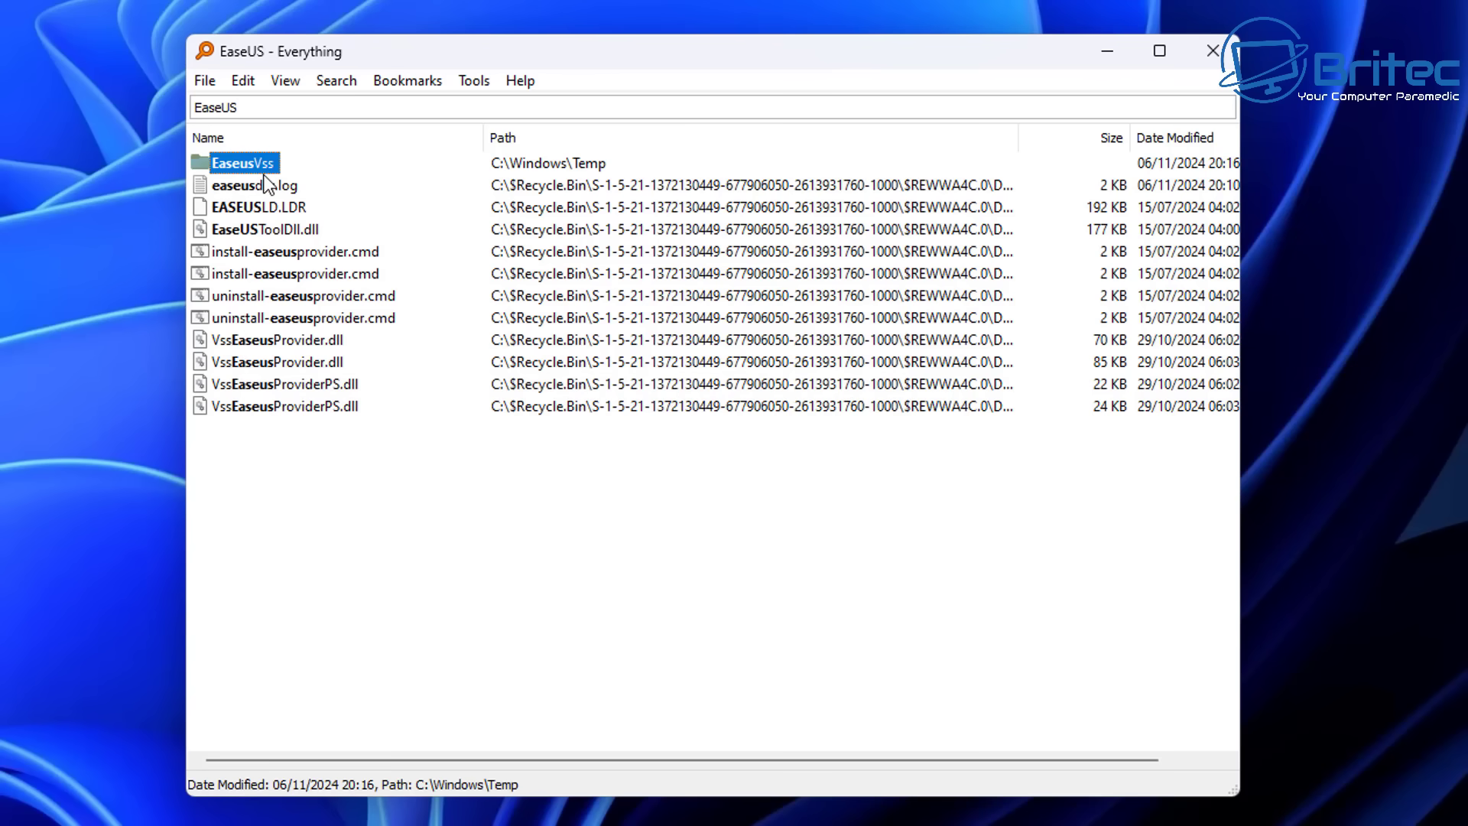
right_click(263, 164)
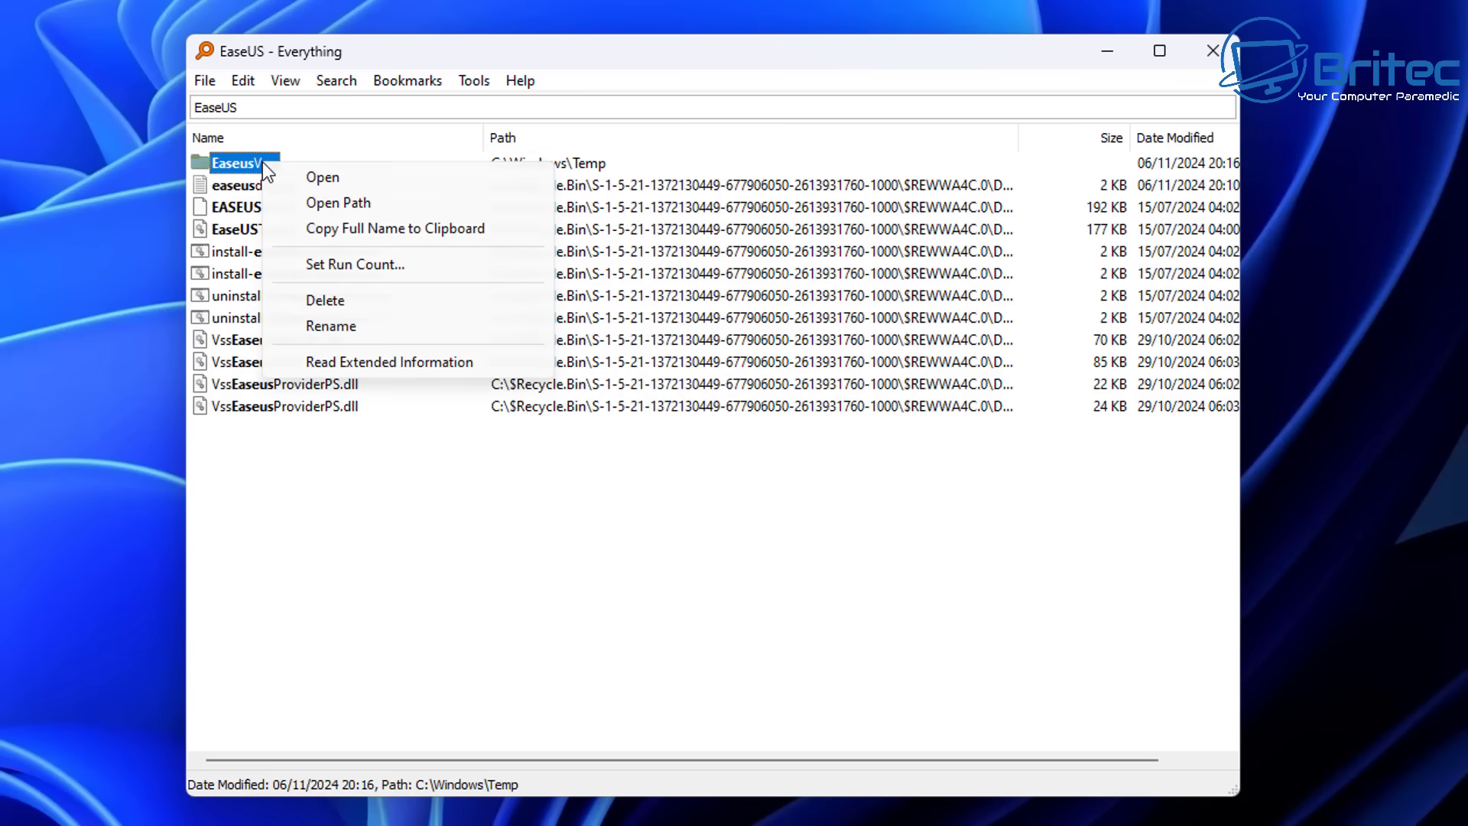
left_click(327, 297)
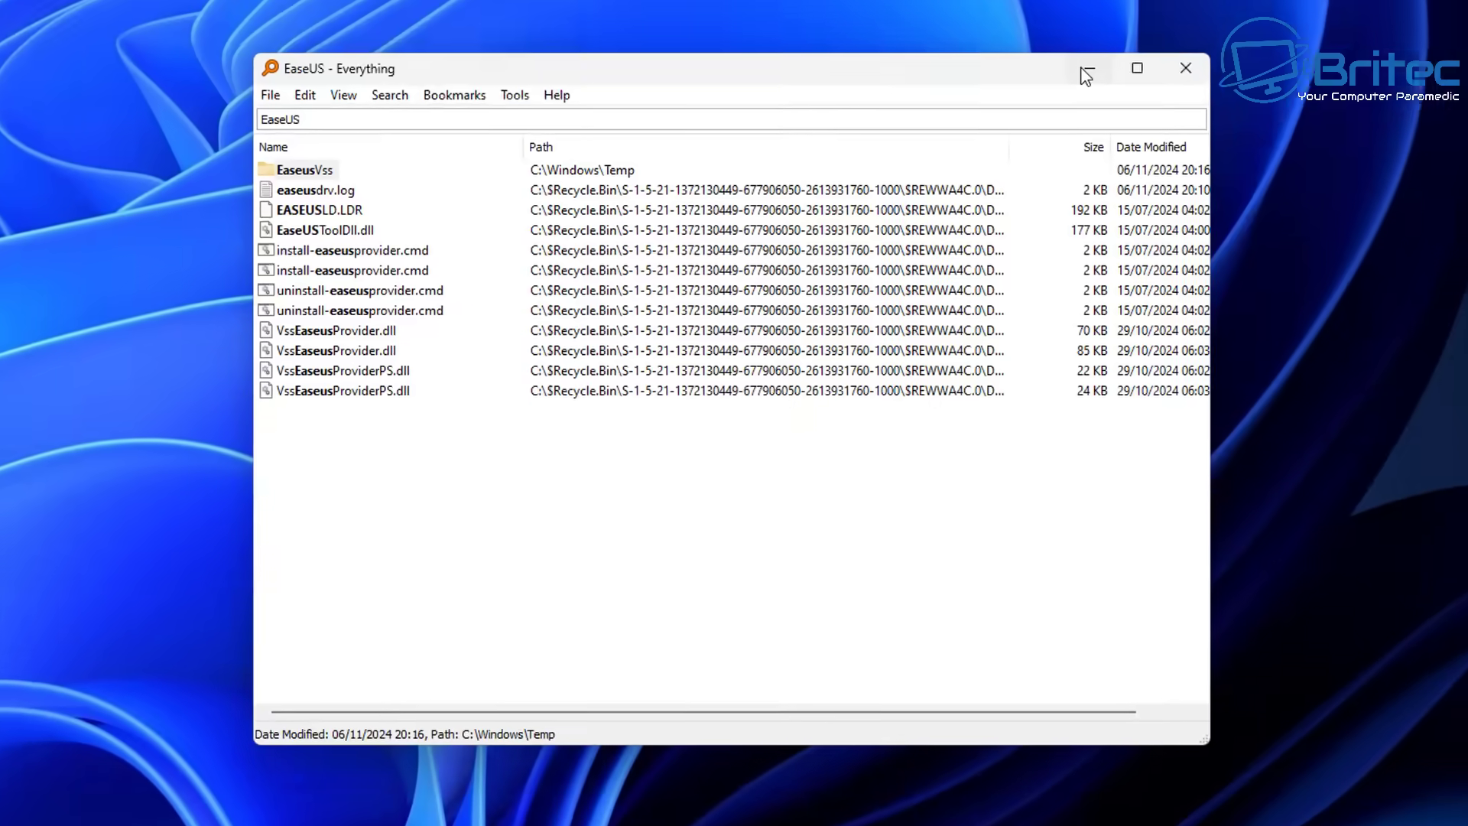
left_click(1101, 52)
- Find and open Disk Clean-up and have it scan drive C:
left_click(564, 807)
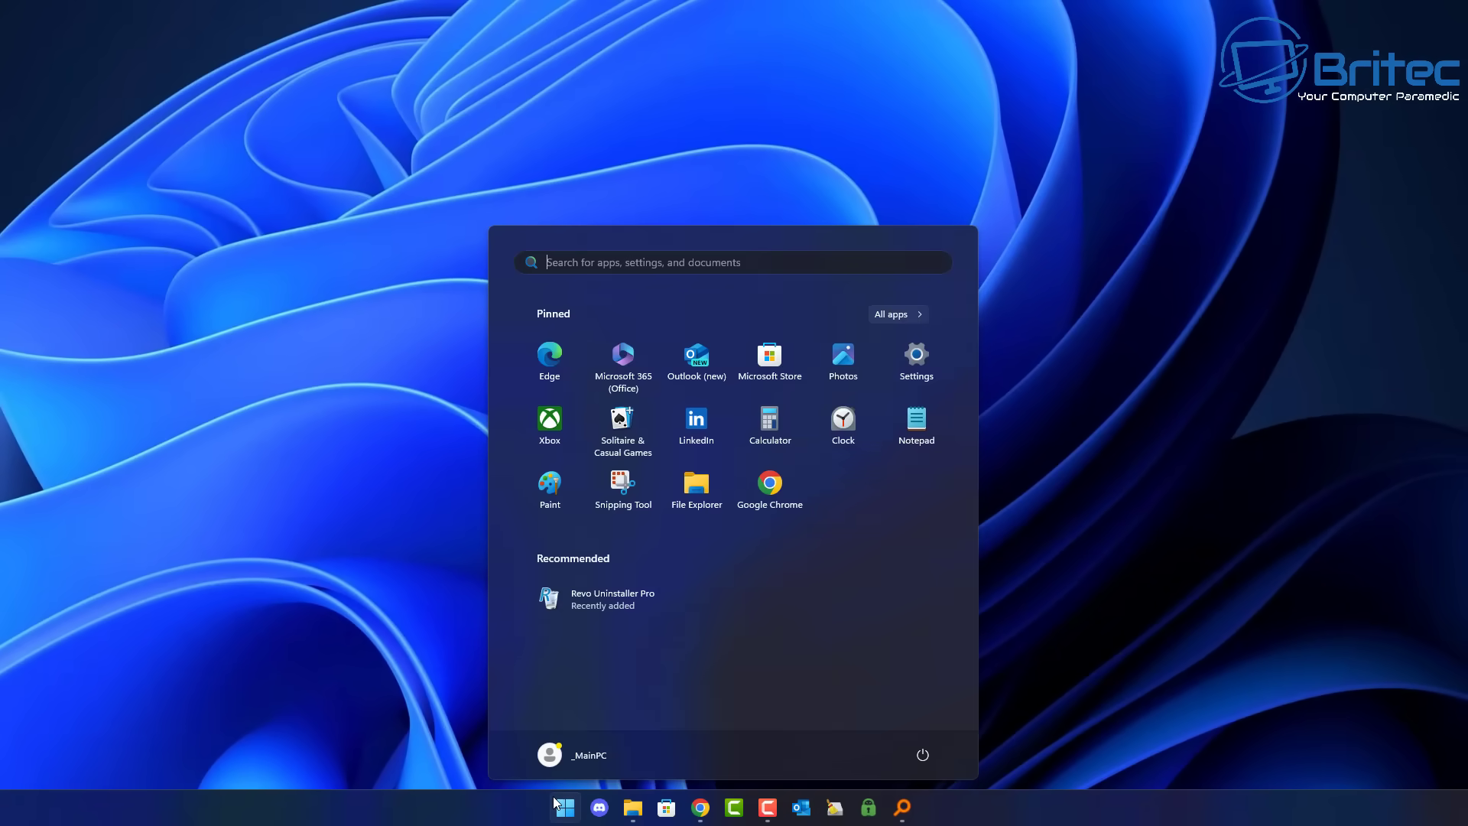
type("disk")
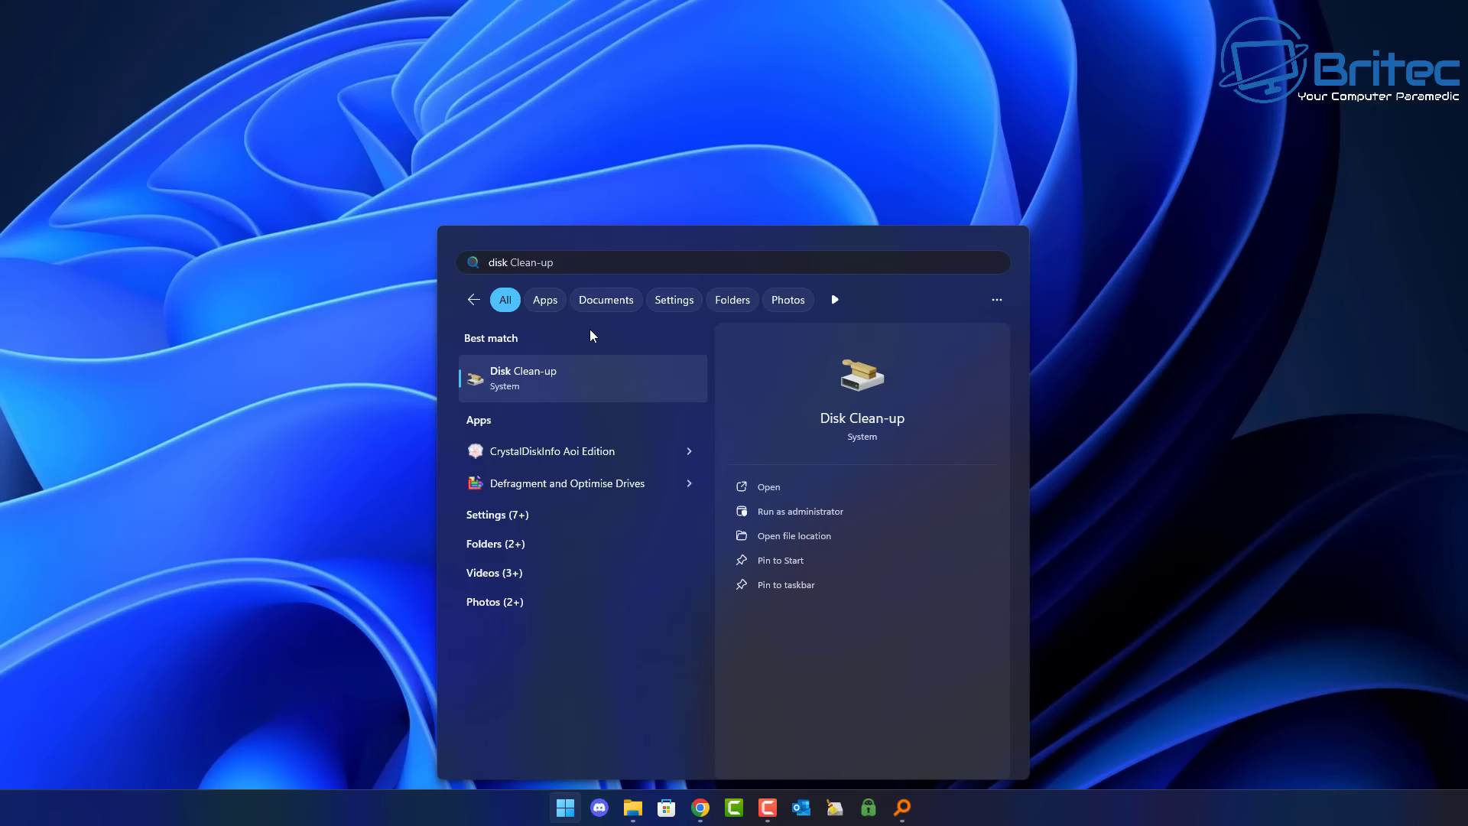
left_click(553, 373)
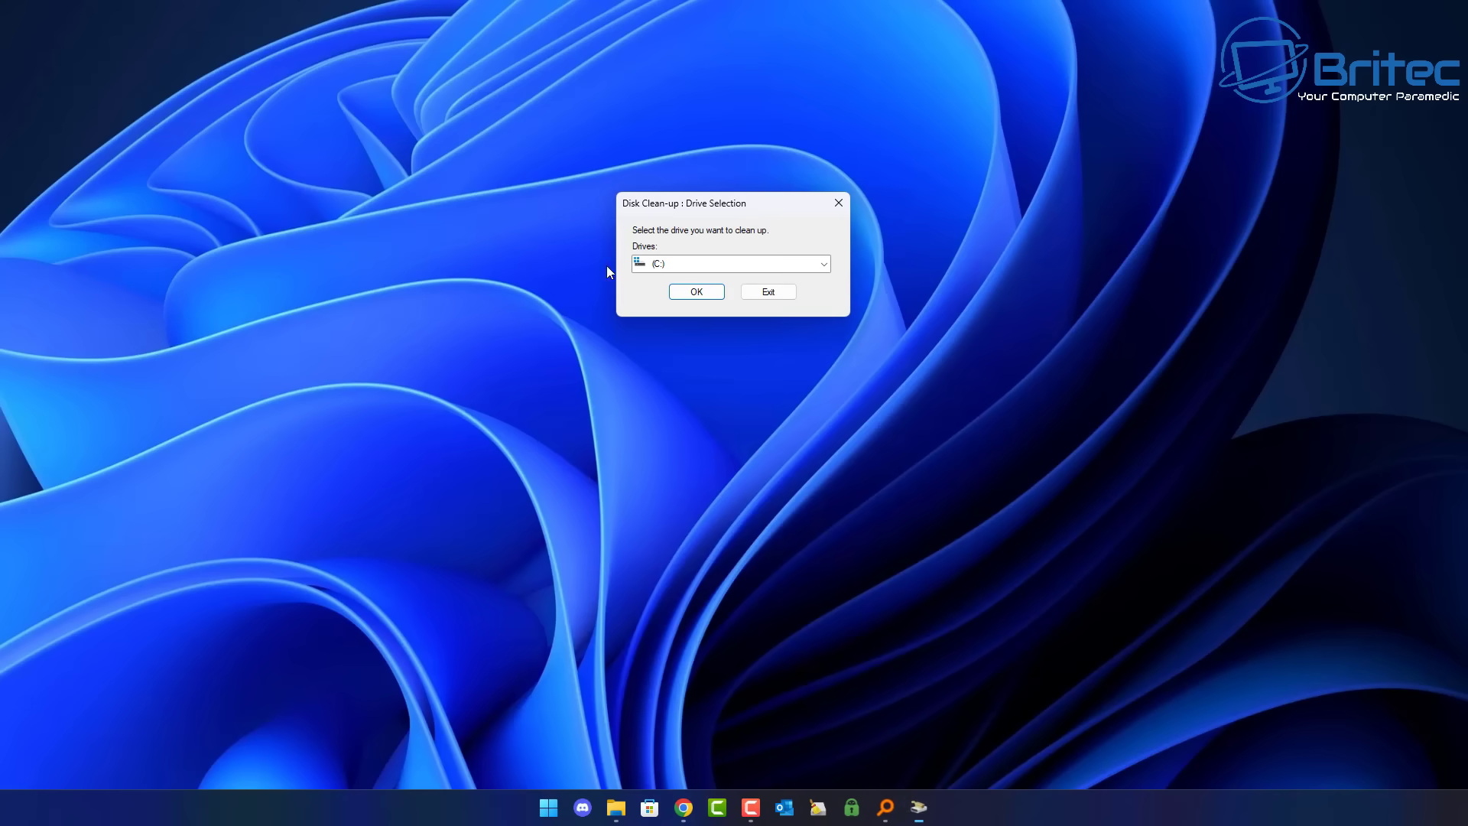
left_click(696, 293)
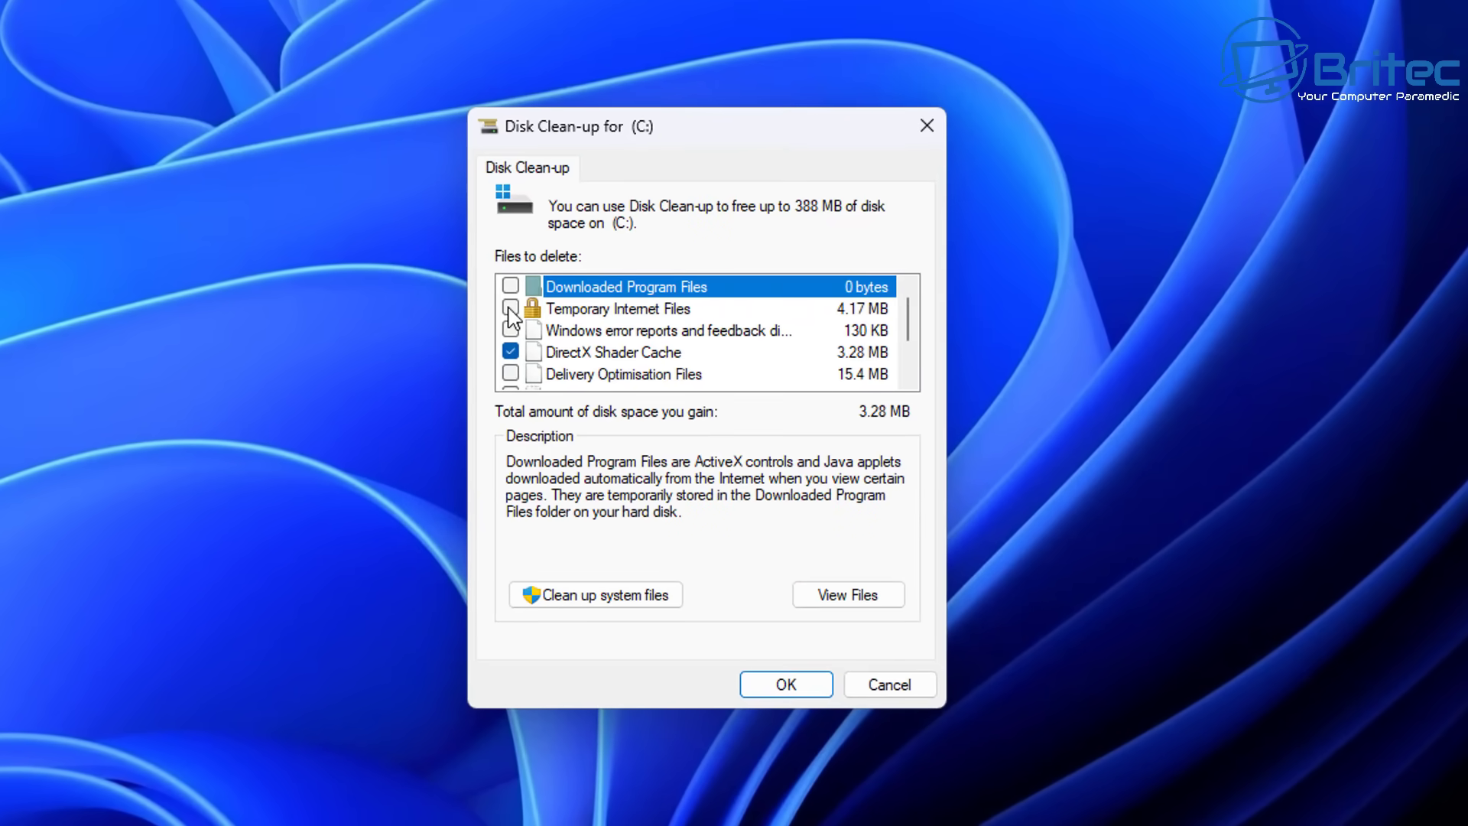
- Mark the Recycle Bin for deletion, leaving Temporary Internet Files unselected
left_click(511, 309)
left_click(510, 309)
scroll(774, 380, "down", 1)
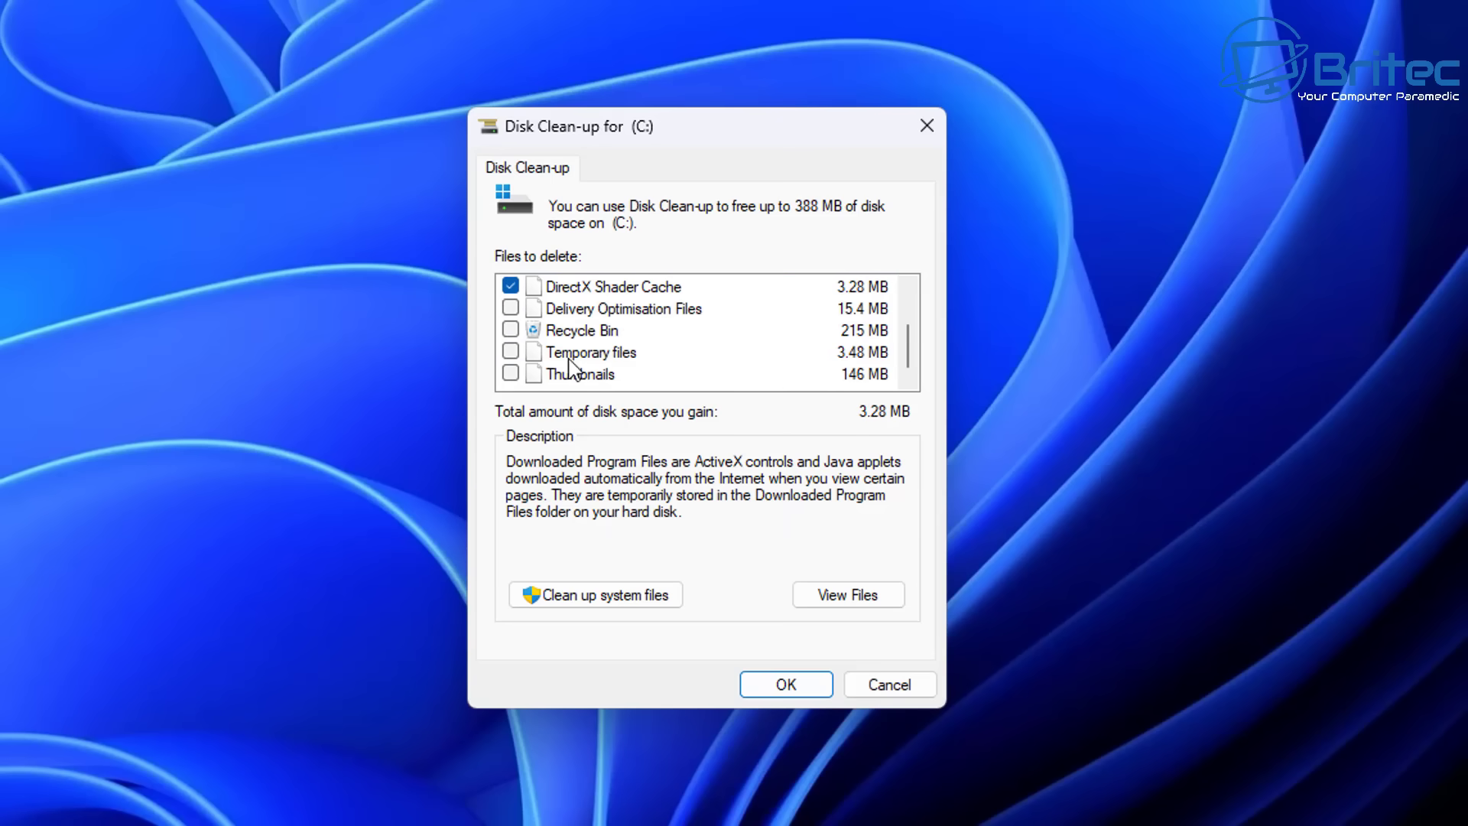
left_click(510, 330)
scroll(745, 353, "up", 1)
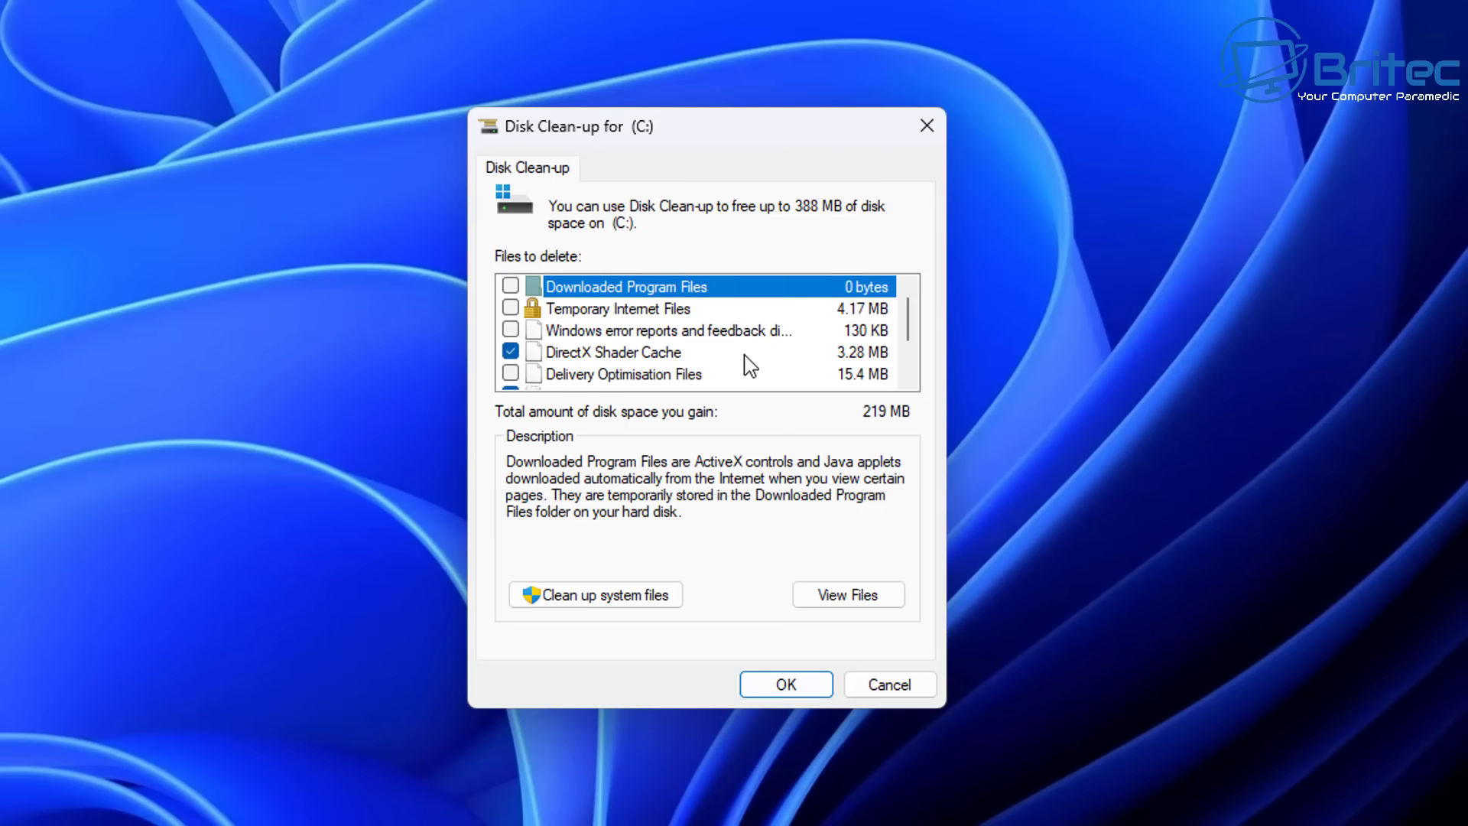
scroll(746, 353, "down", 1)
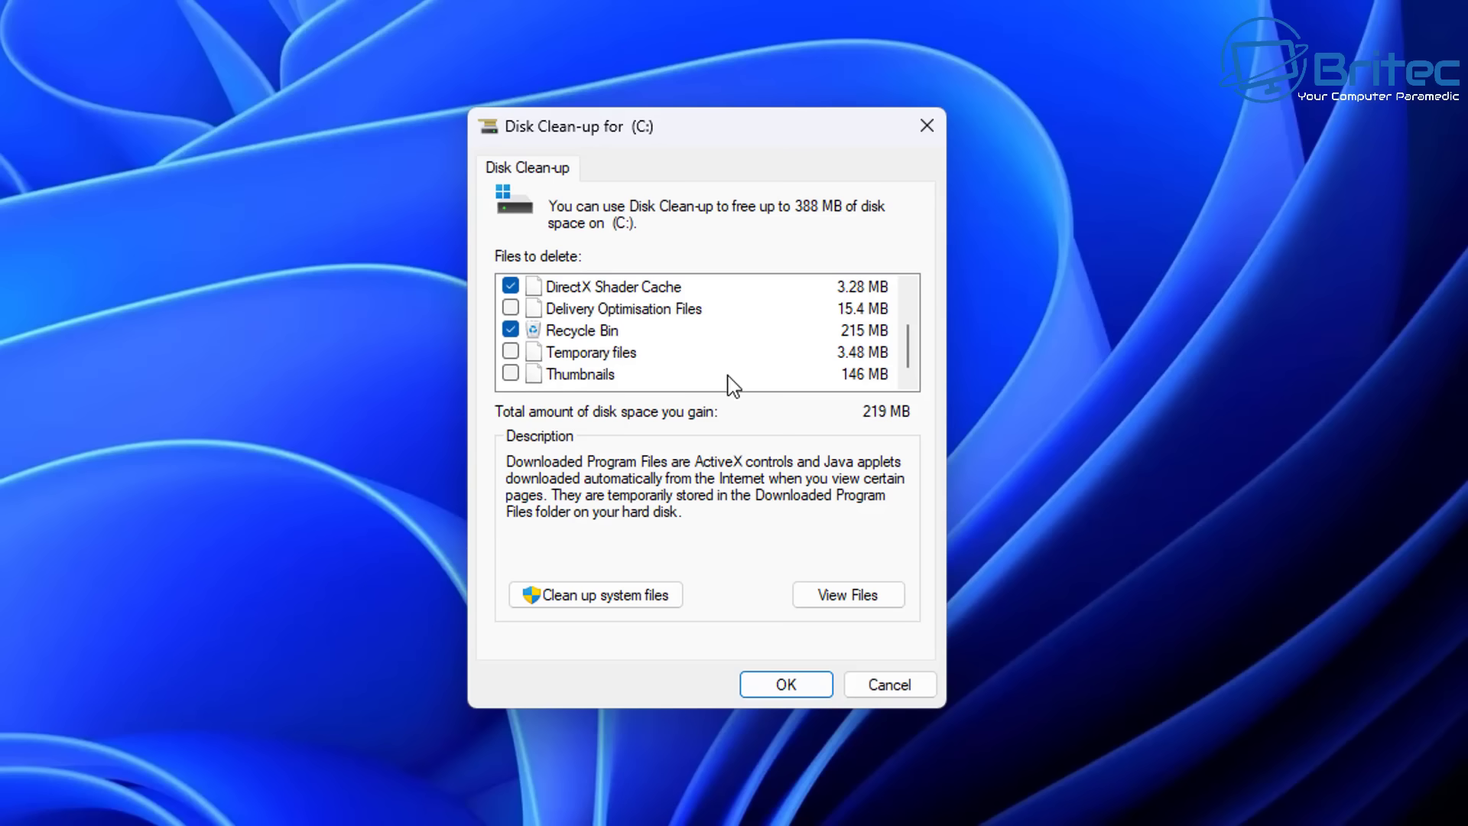
- Rescan drive C: with system files included and mark Temporary files and Temporary Windows installation files for deletion
left_click(612, 600)
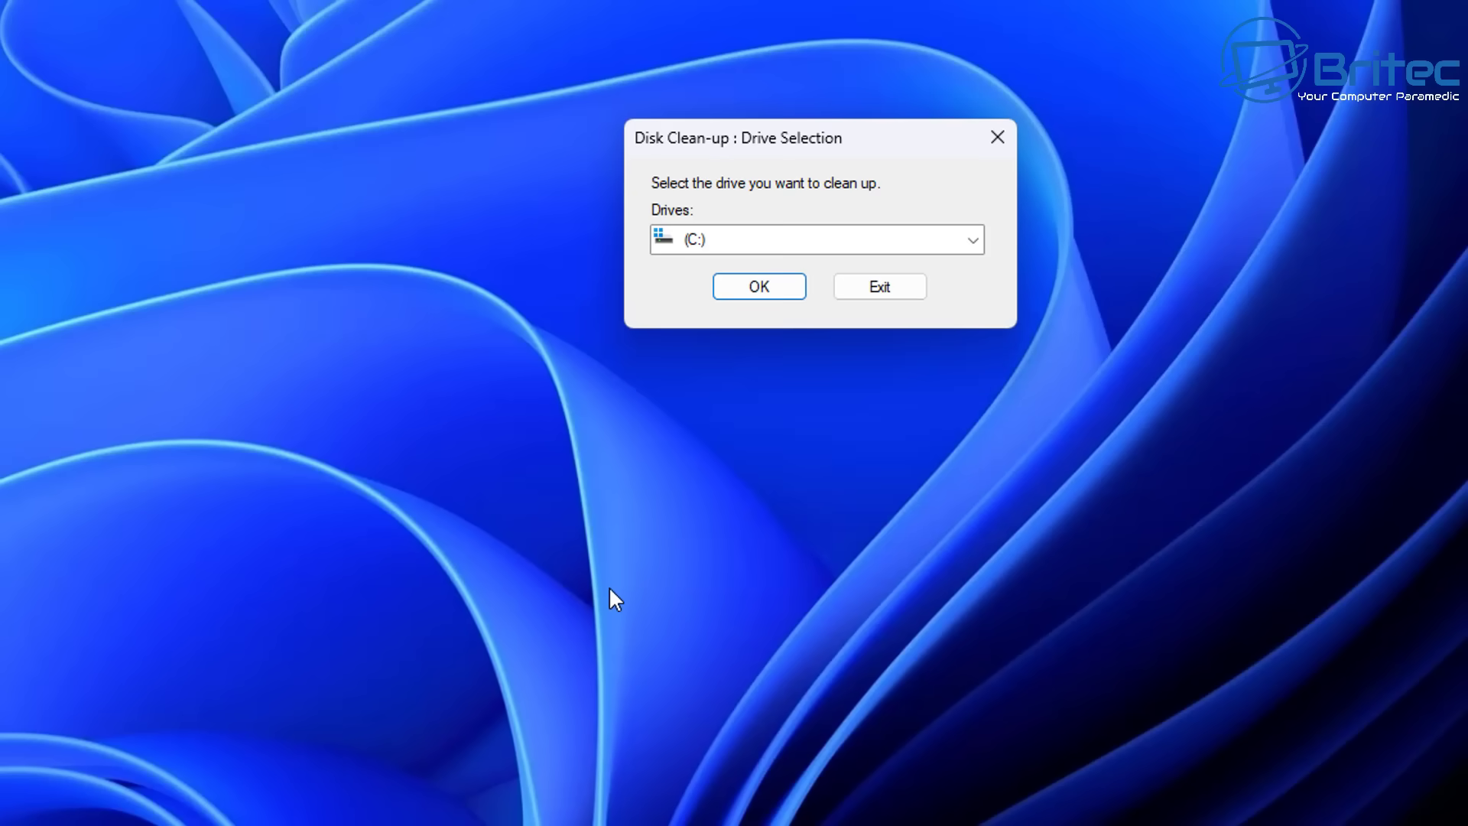
left_click(787, 288)
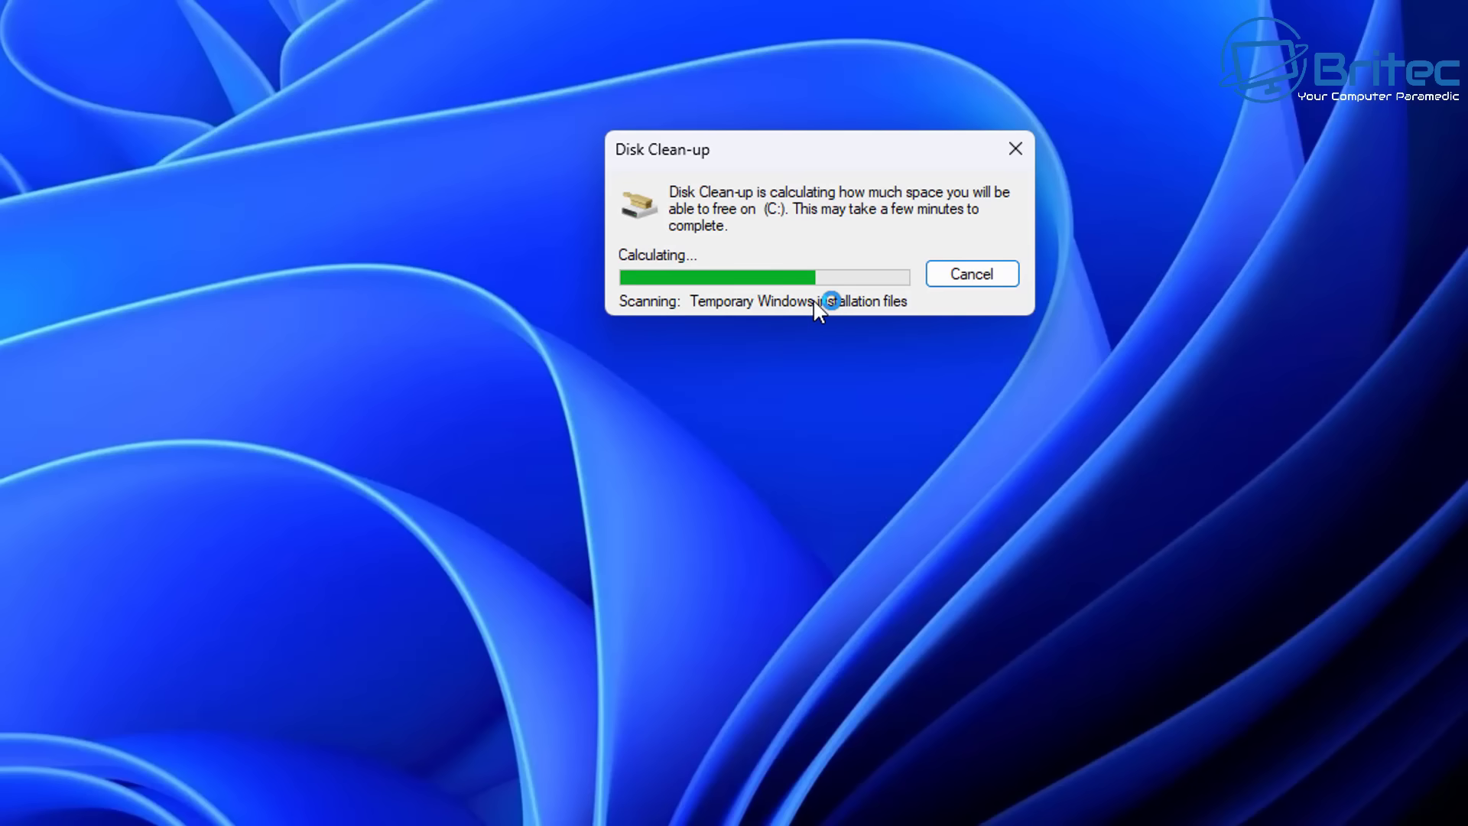
scroll(881, 336, "down", 2)
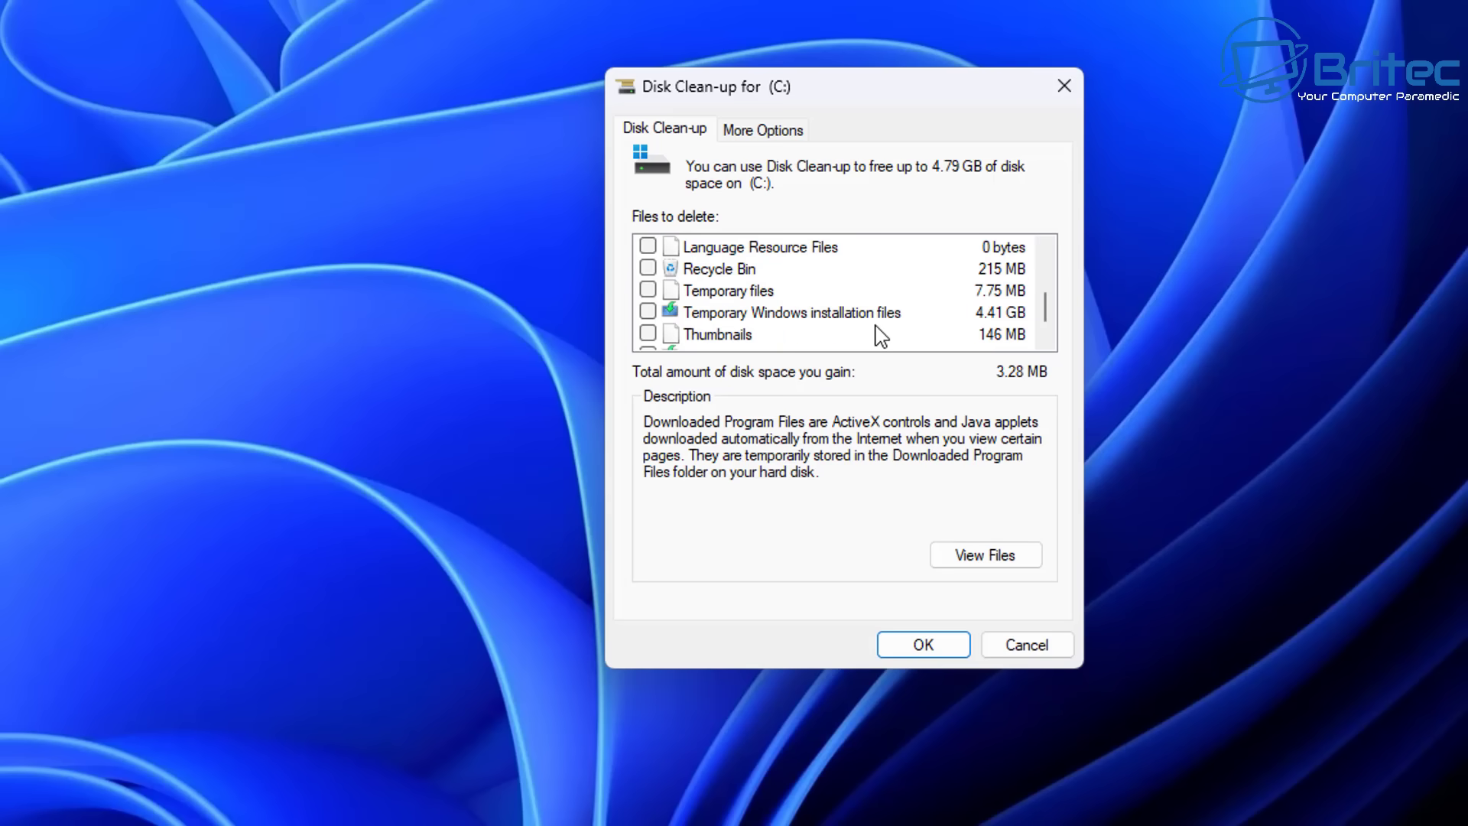
left_click(647, 290)
left_click(648, 311)
scroll(655, 345, "down", 1)
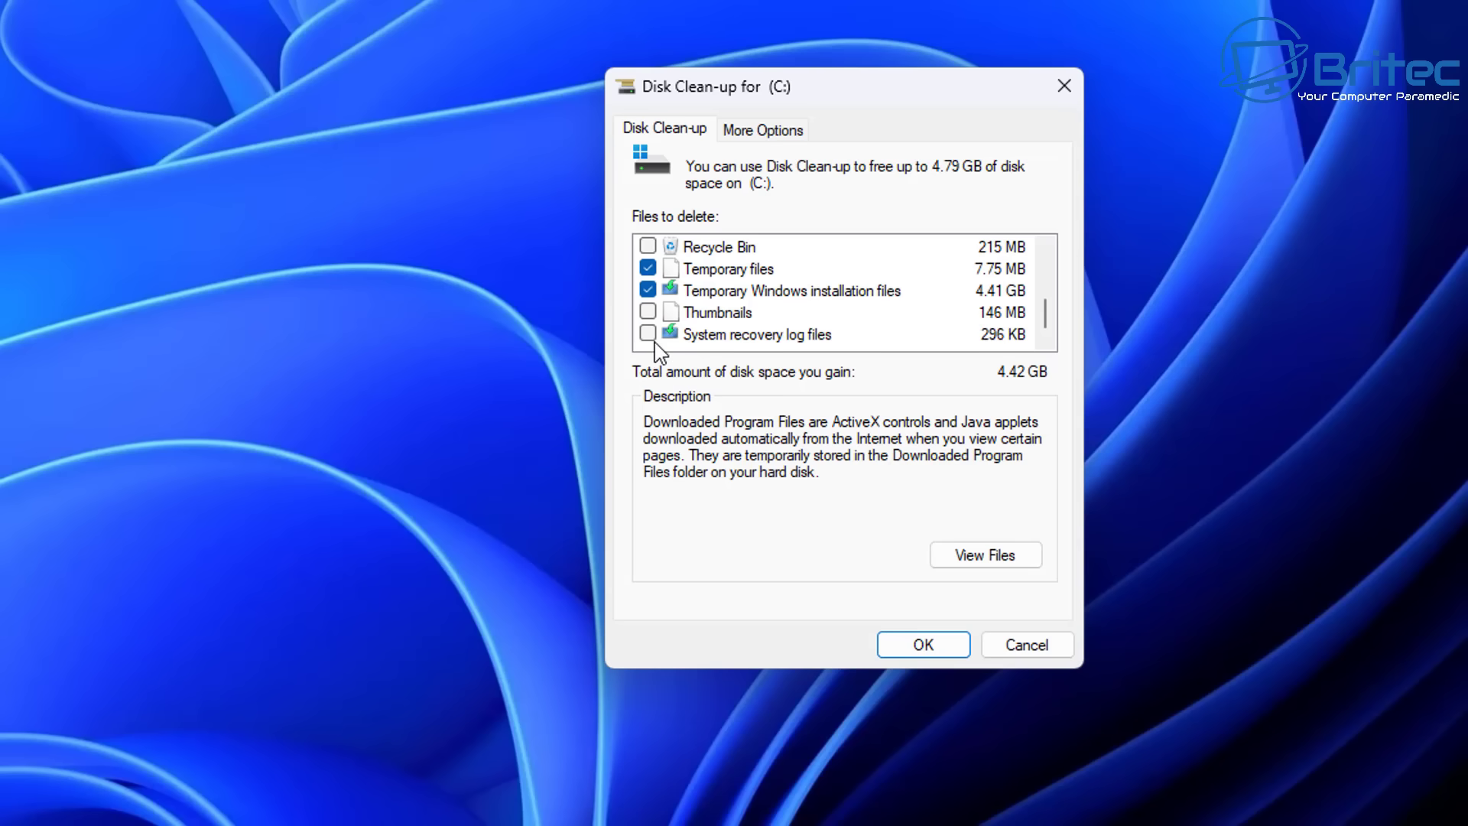
- Add the Windows error reports and feedback category to the files to delete and run the clean-up
scroll(669, 332, "up", 1)
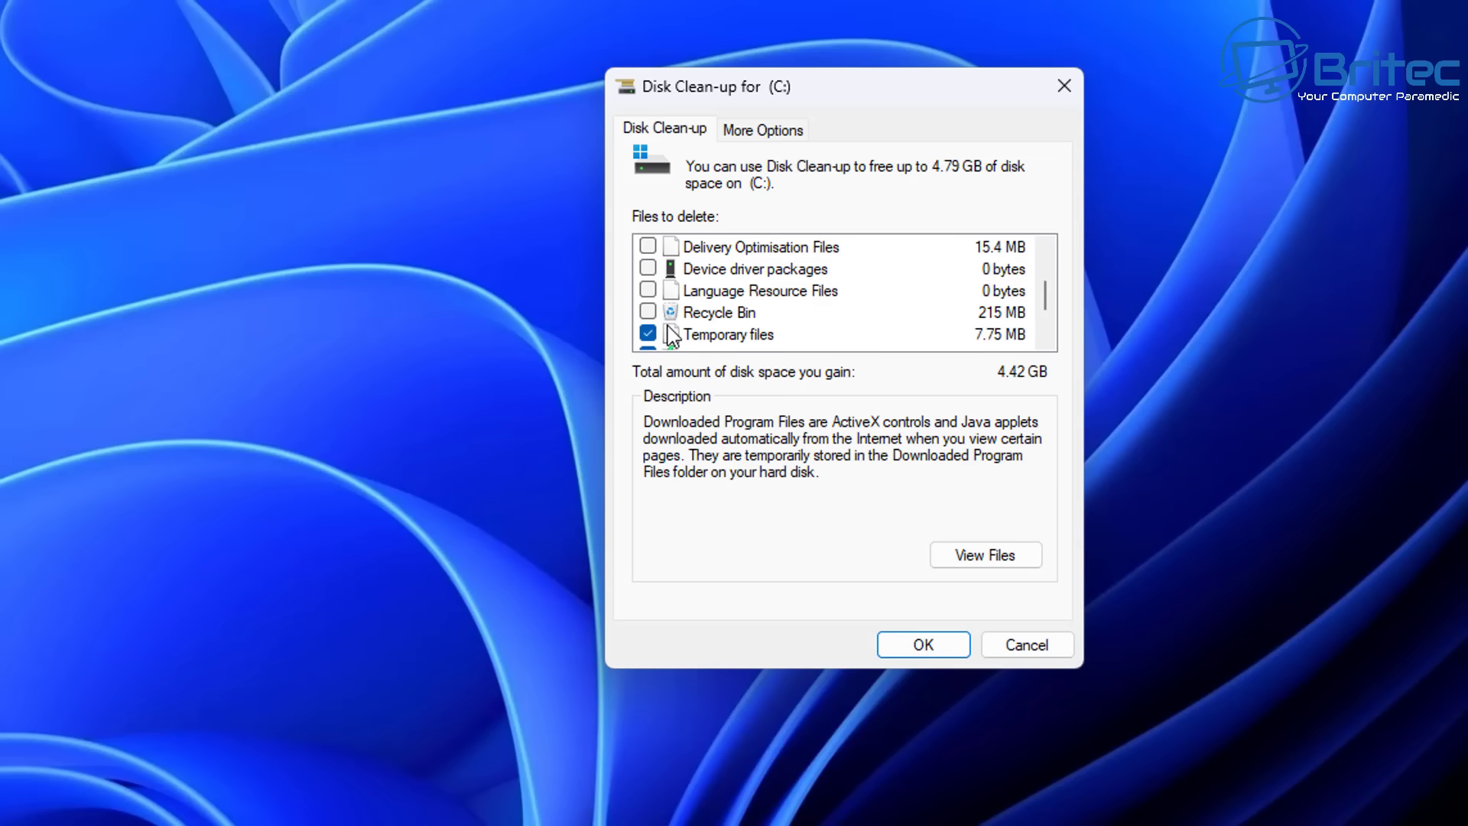
scroll(669, 334, "up", 1)
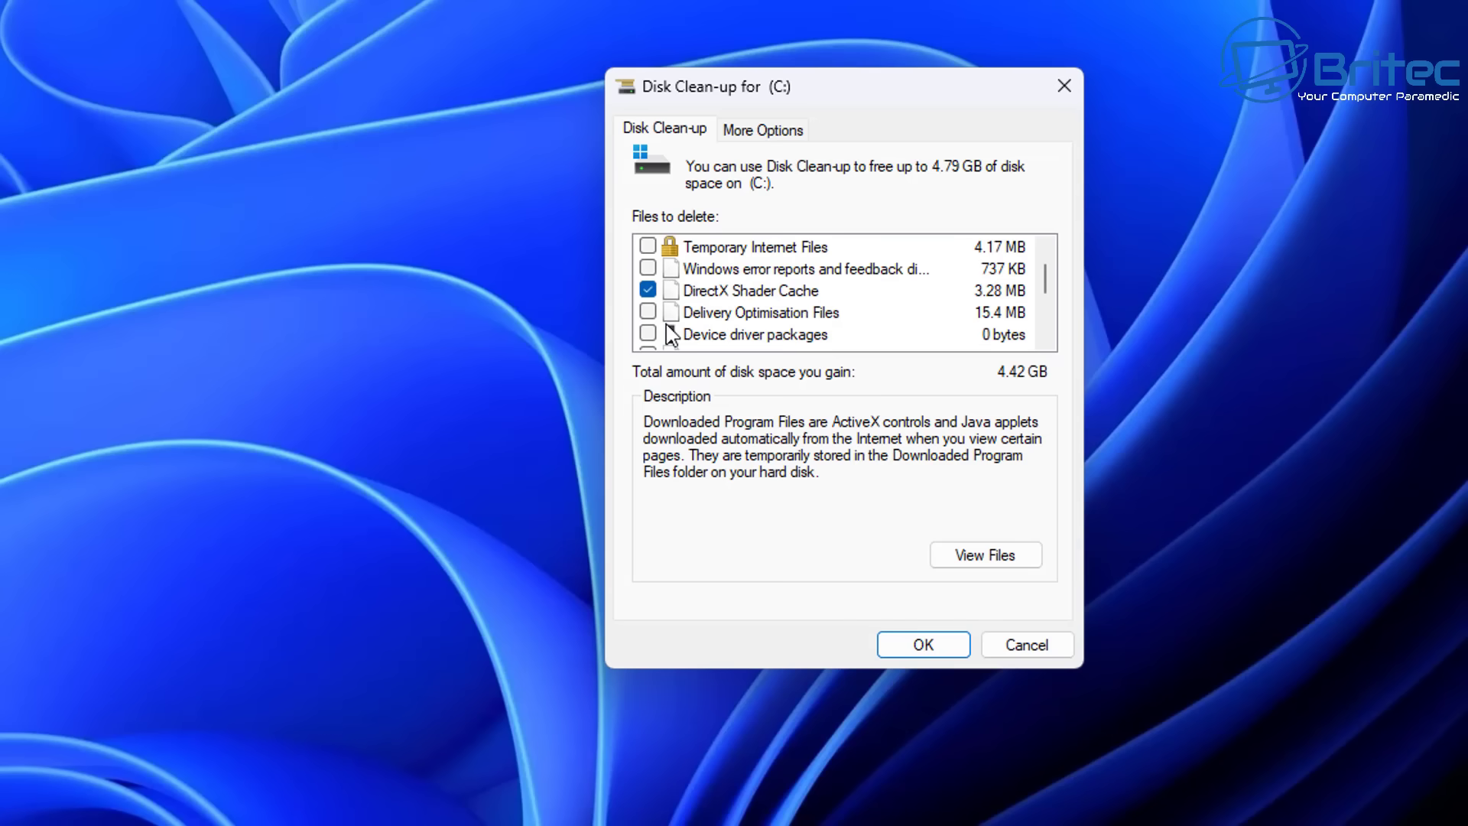
scroll(669, 334, "up", 1)
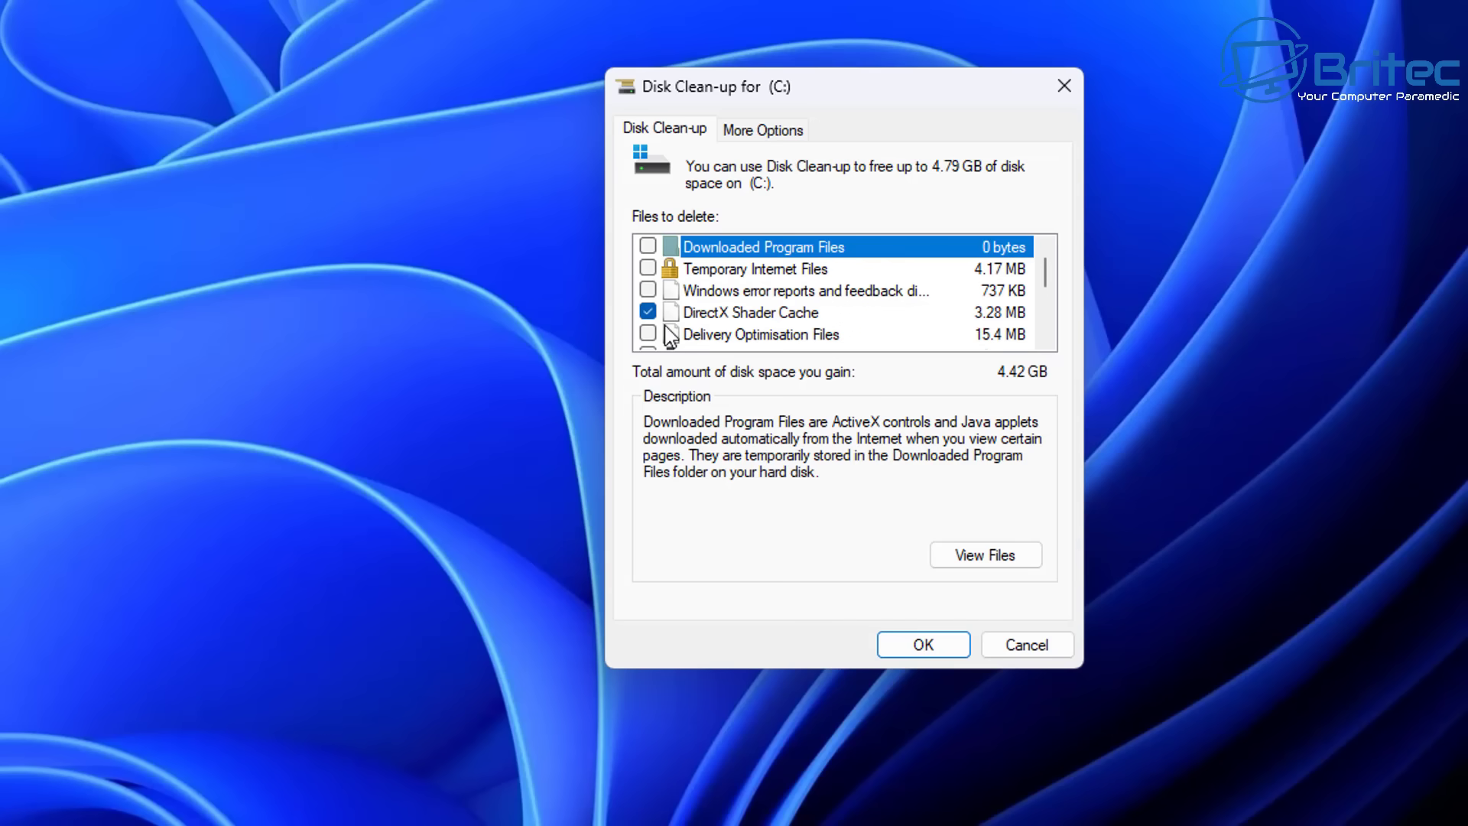
left_click(648, 290)
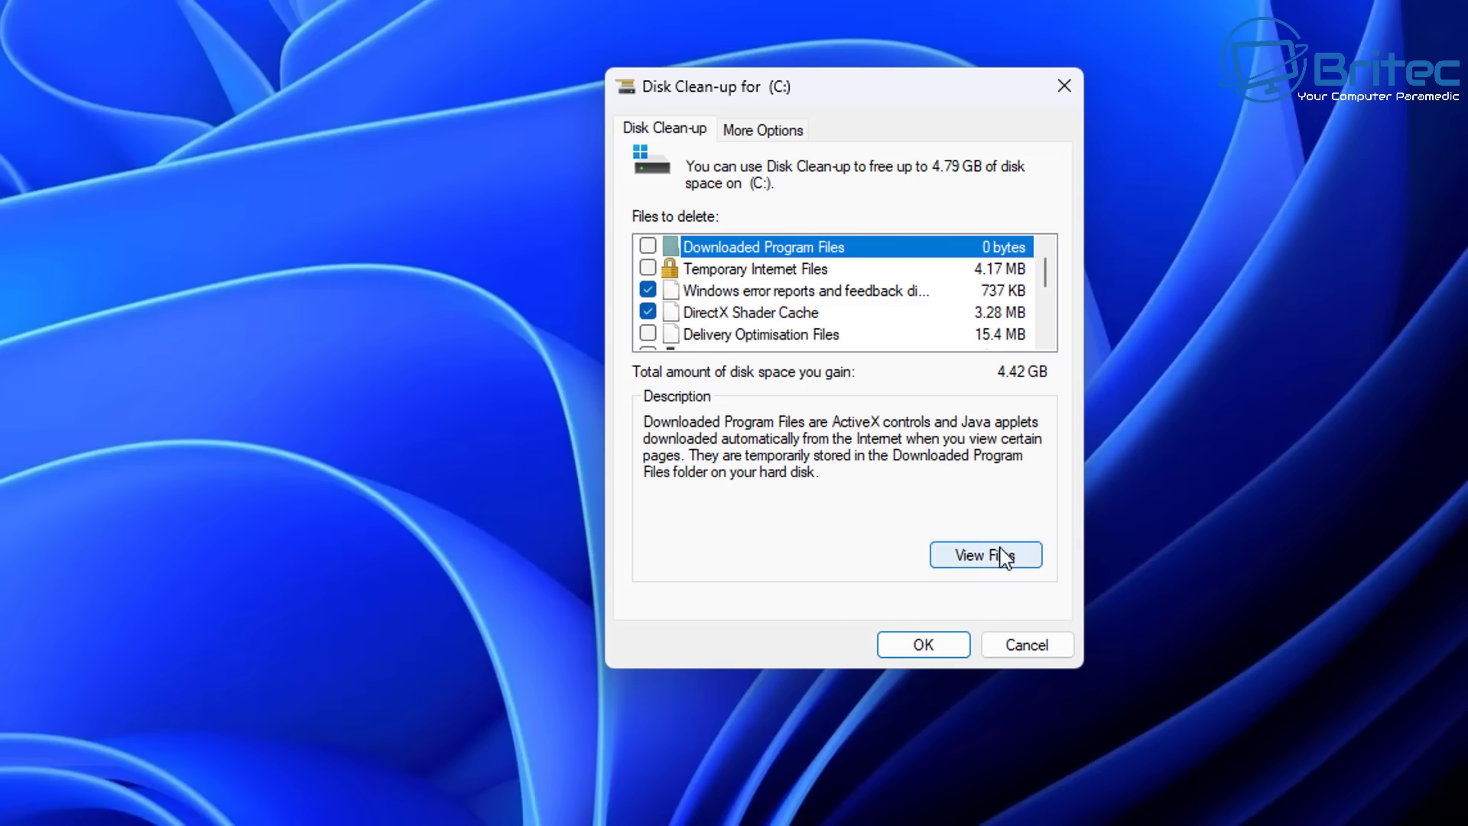
left_click(772, 130)
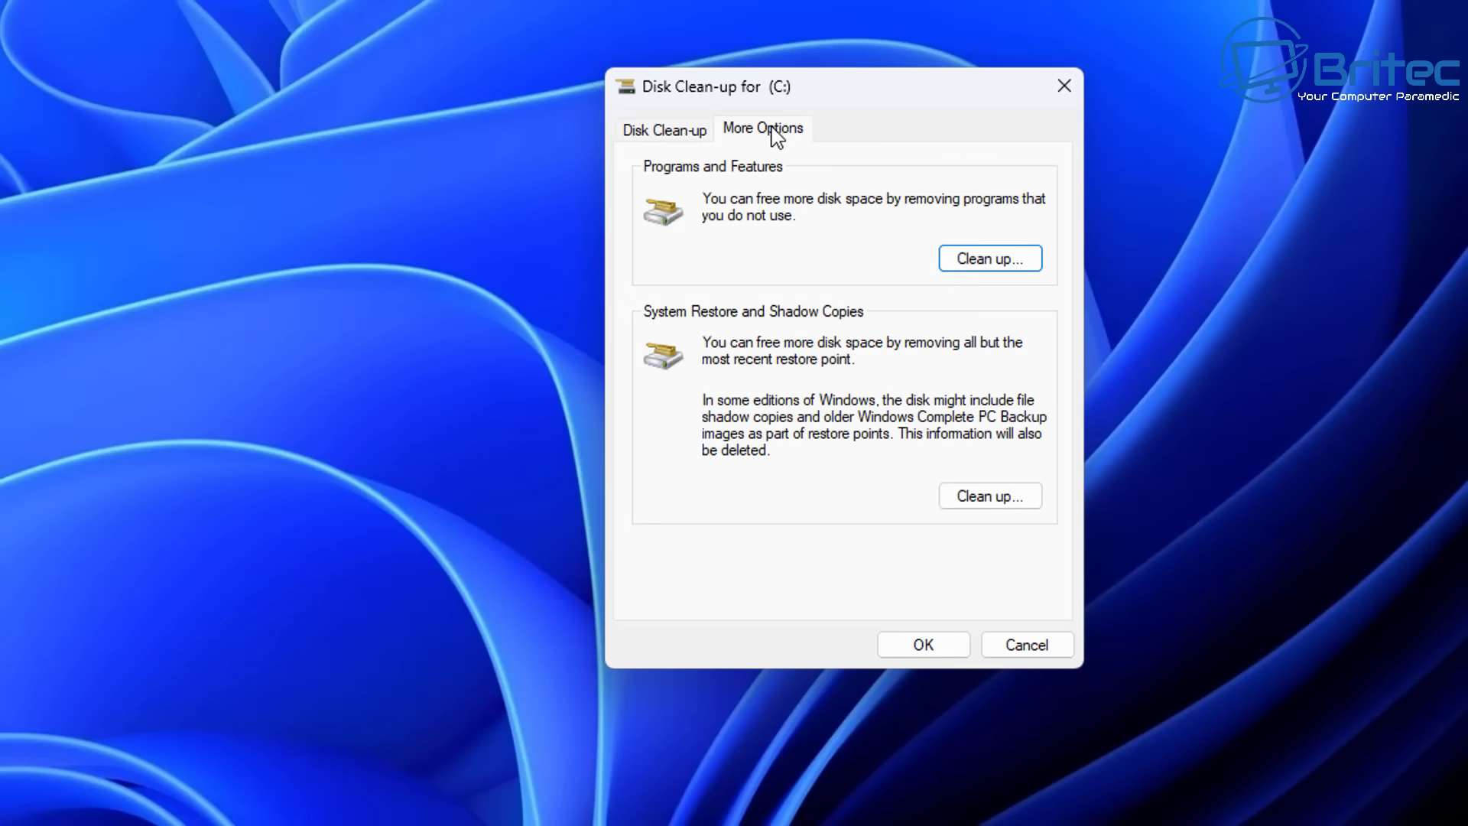
left_click(686, 142)
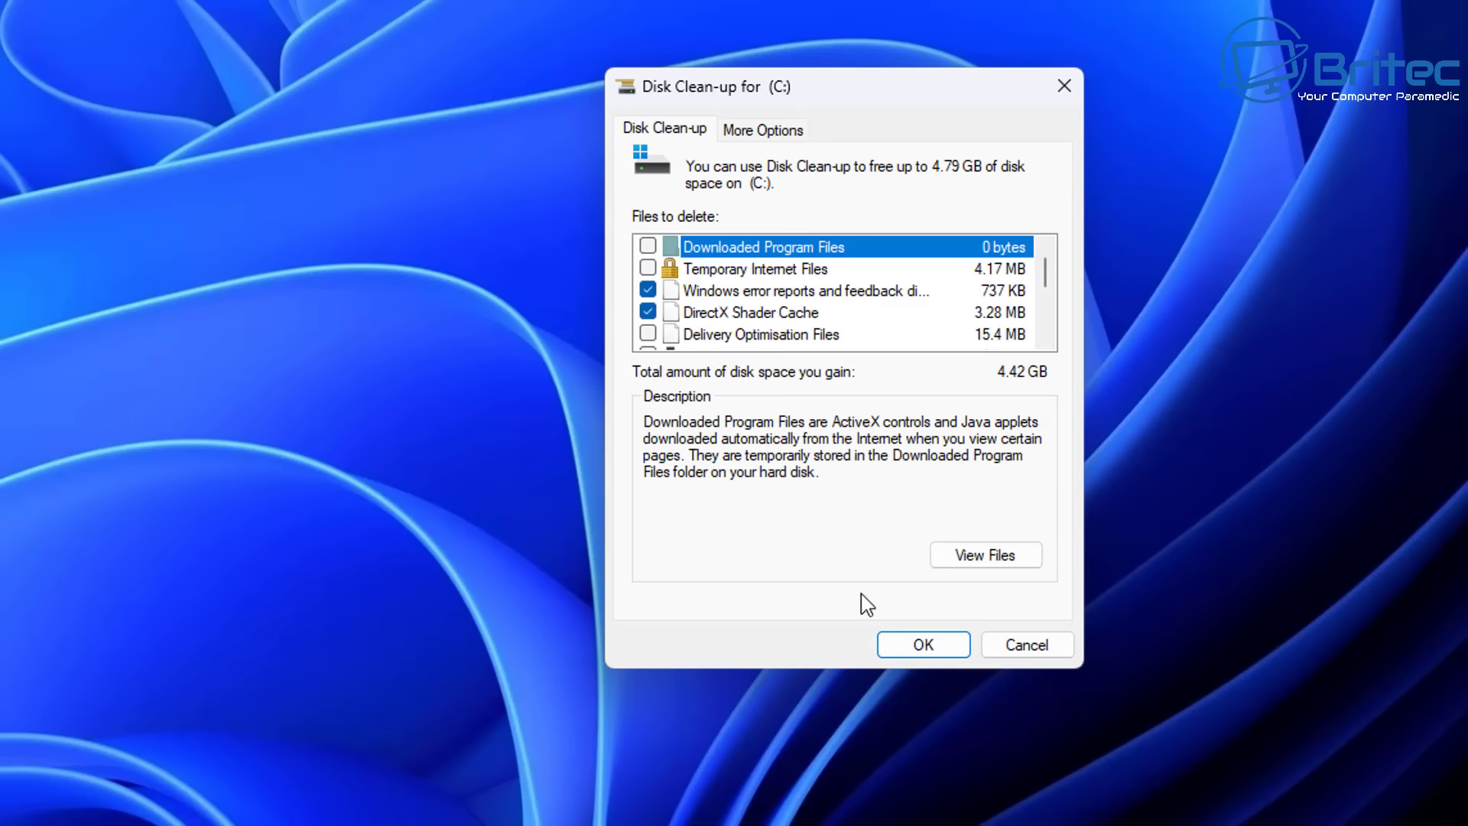
left_click(950, 646)
left_click(862, 259)
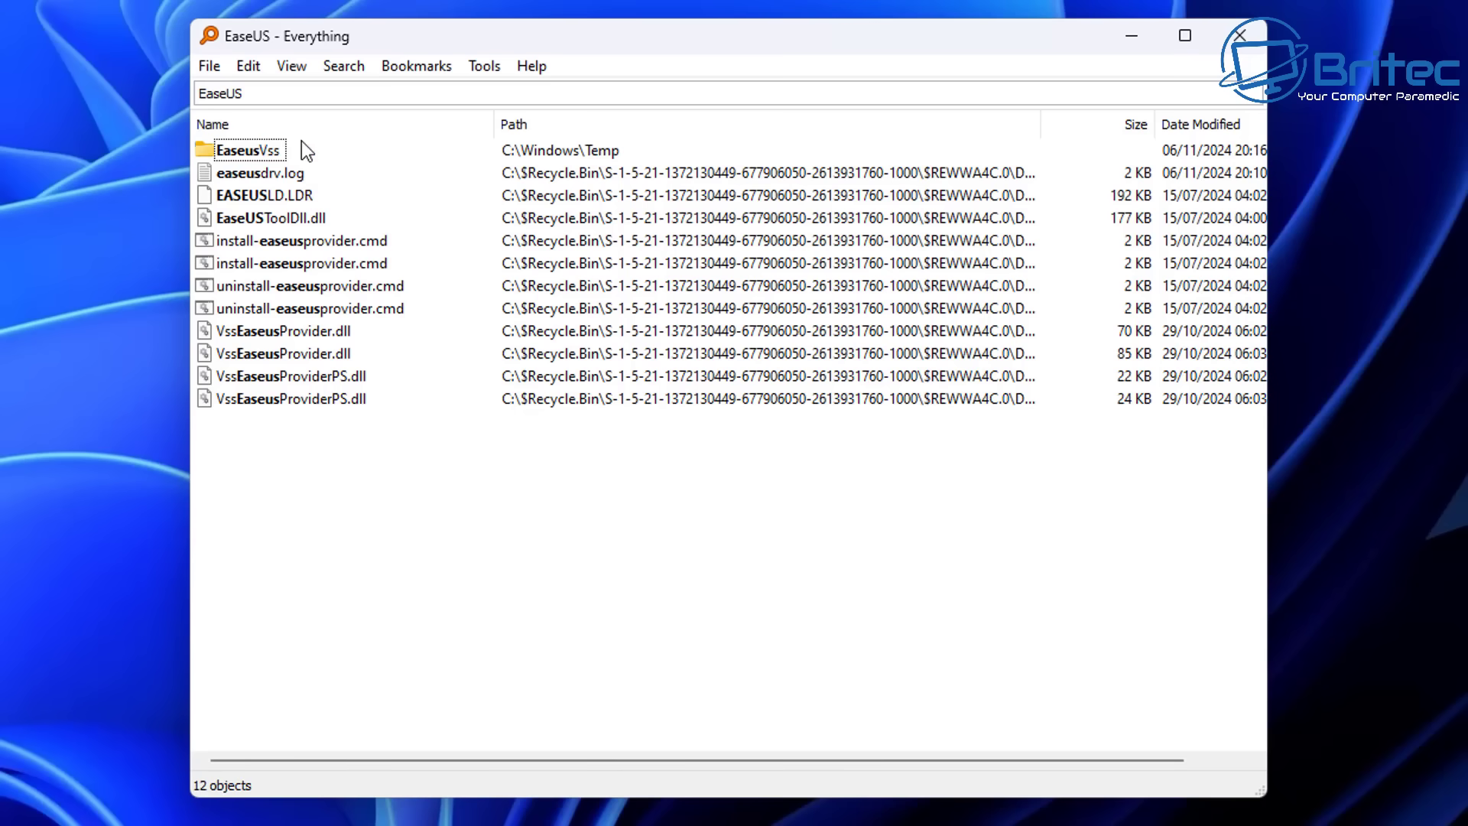
- Open the location of the EaseusVss folder, C:\Windows\Temp, from the search results
left_click(276, 152)
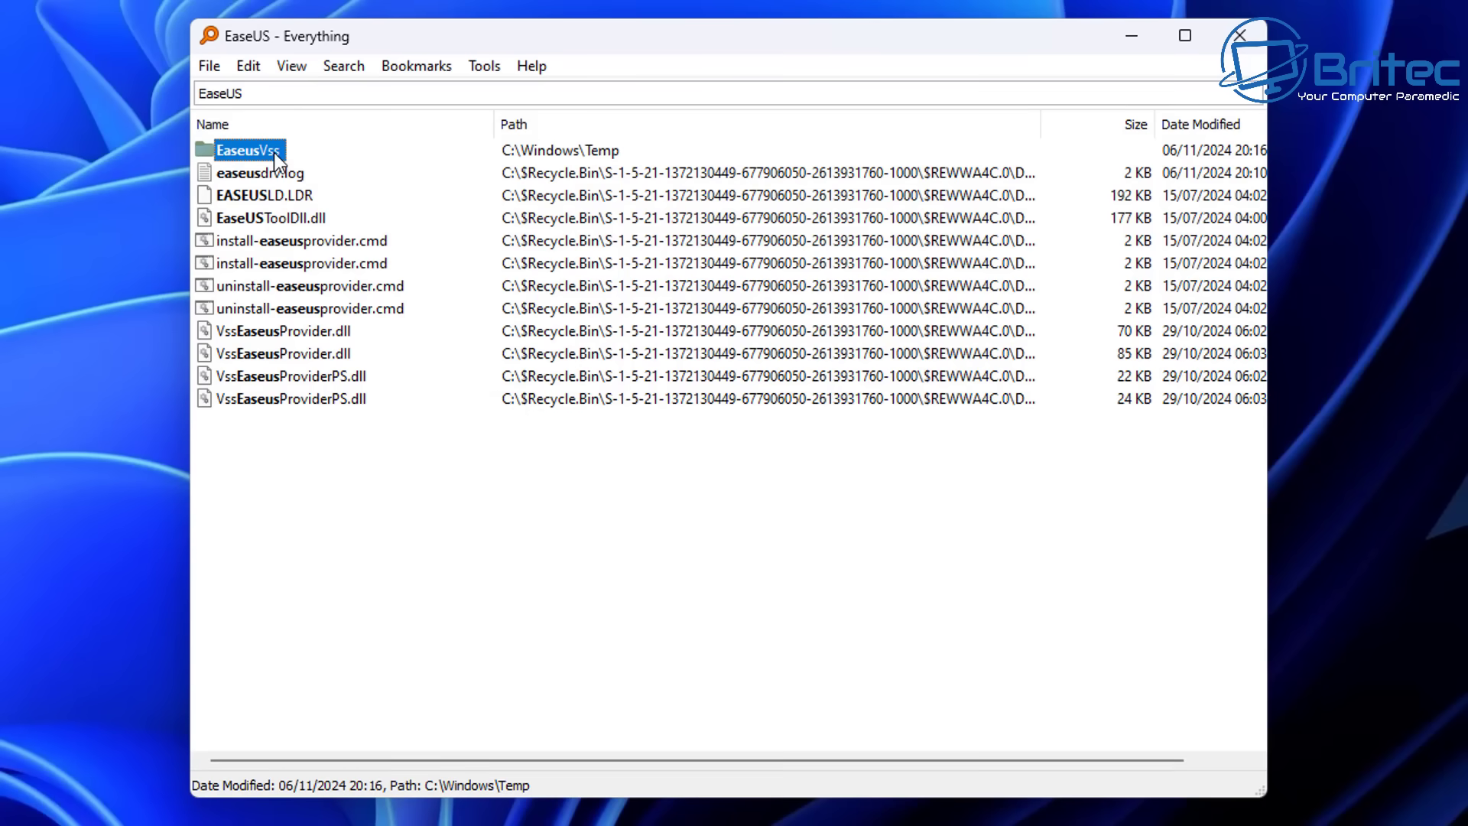
right_click(274, 153)
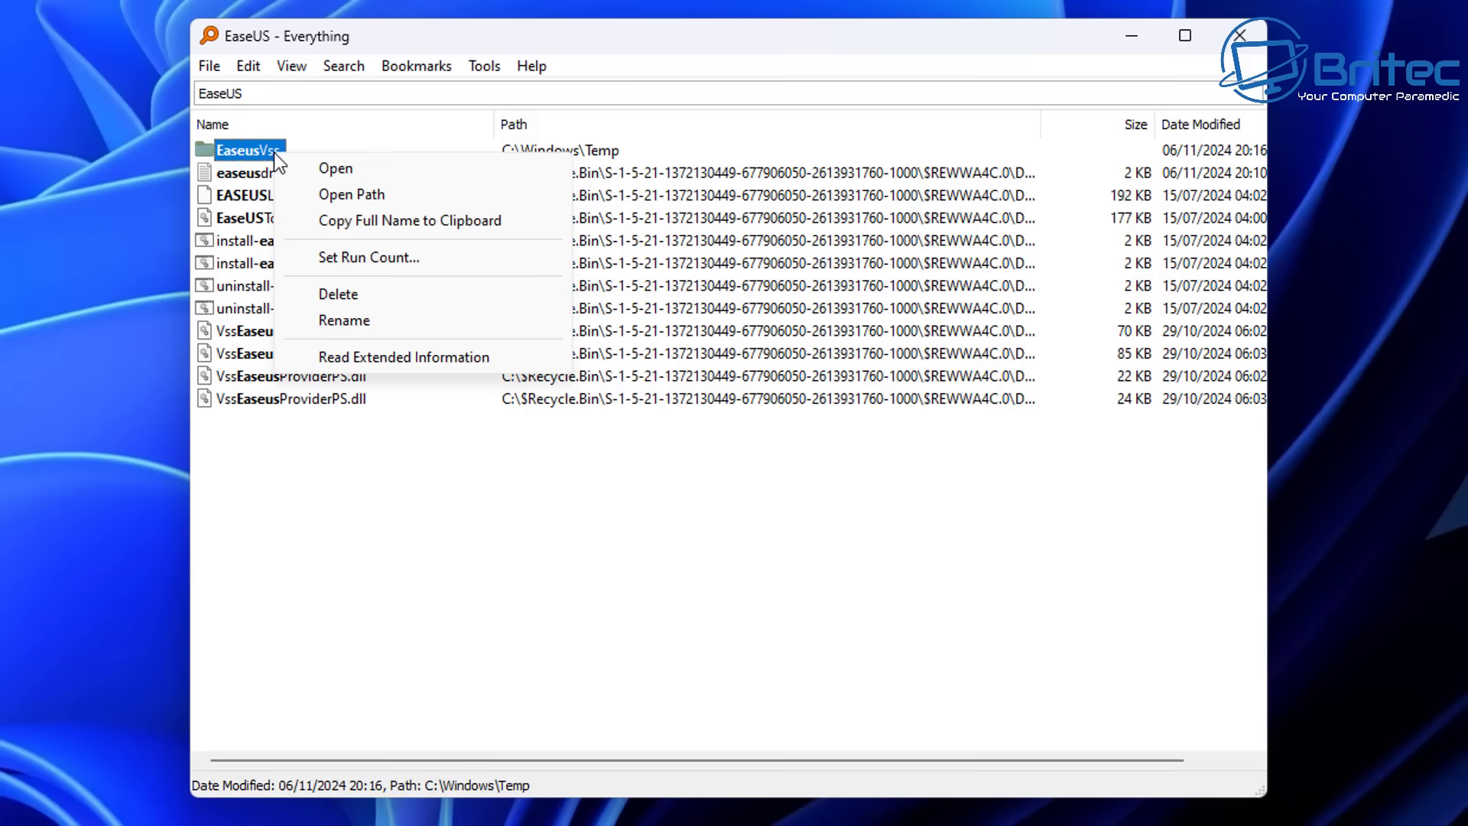
left_click(380, 194)
left_click(691, 302)
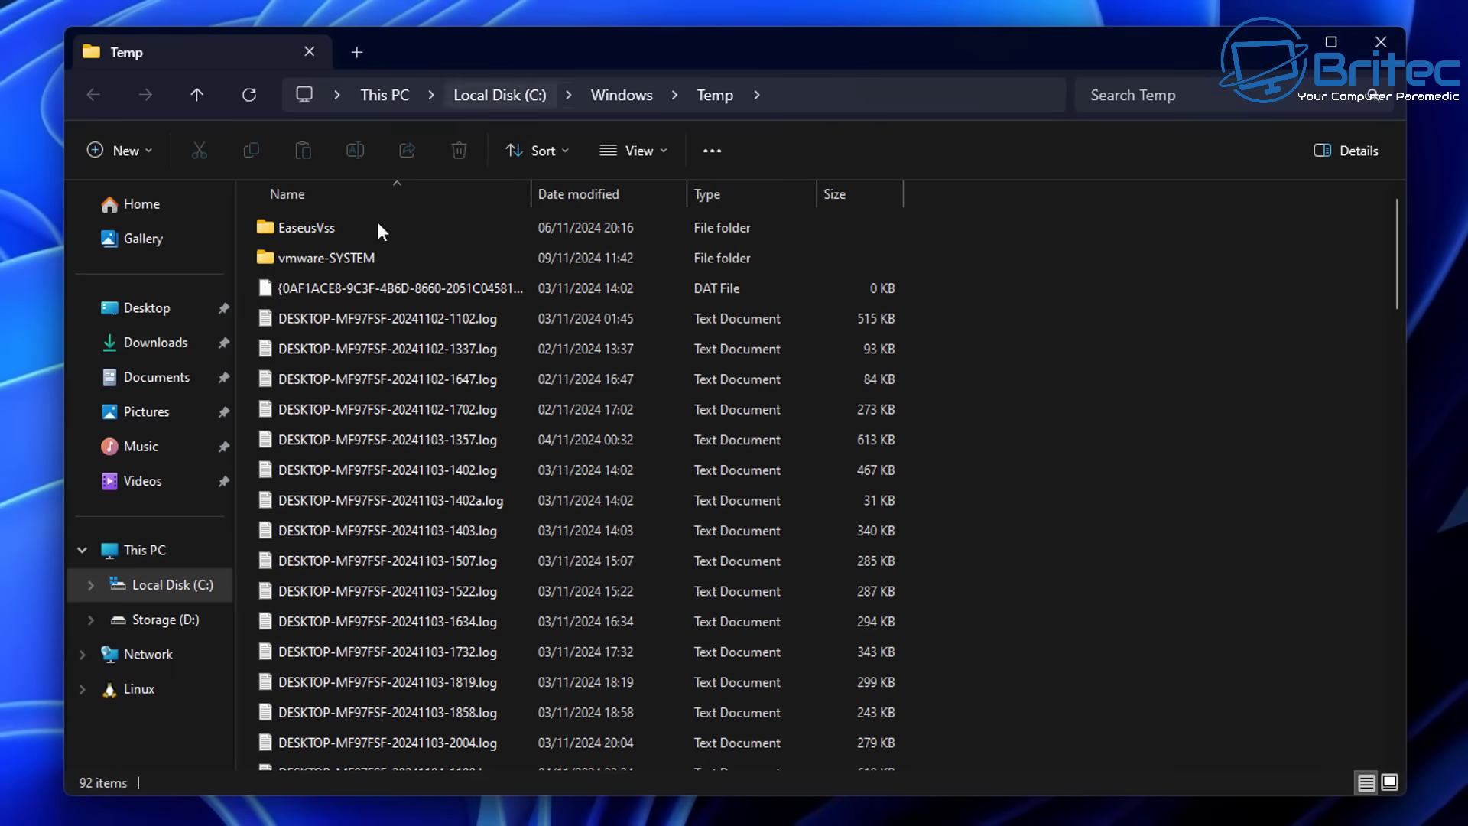
- Check the contents of the EaseusVss folder, delete the folder from C:\Windows\Temp, and look through the remaining temp files
left_click(309, 229)
right_click(323, 229)
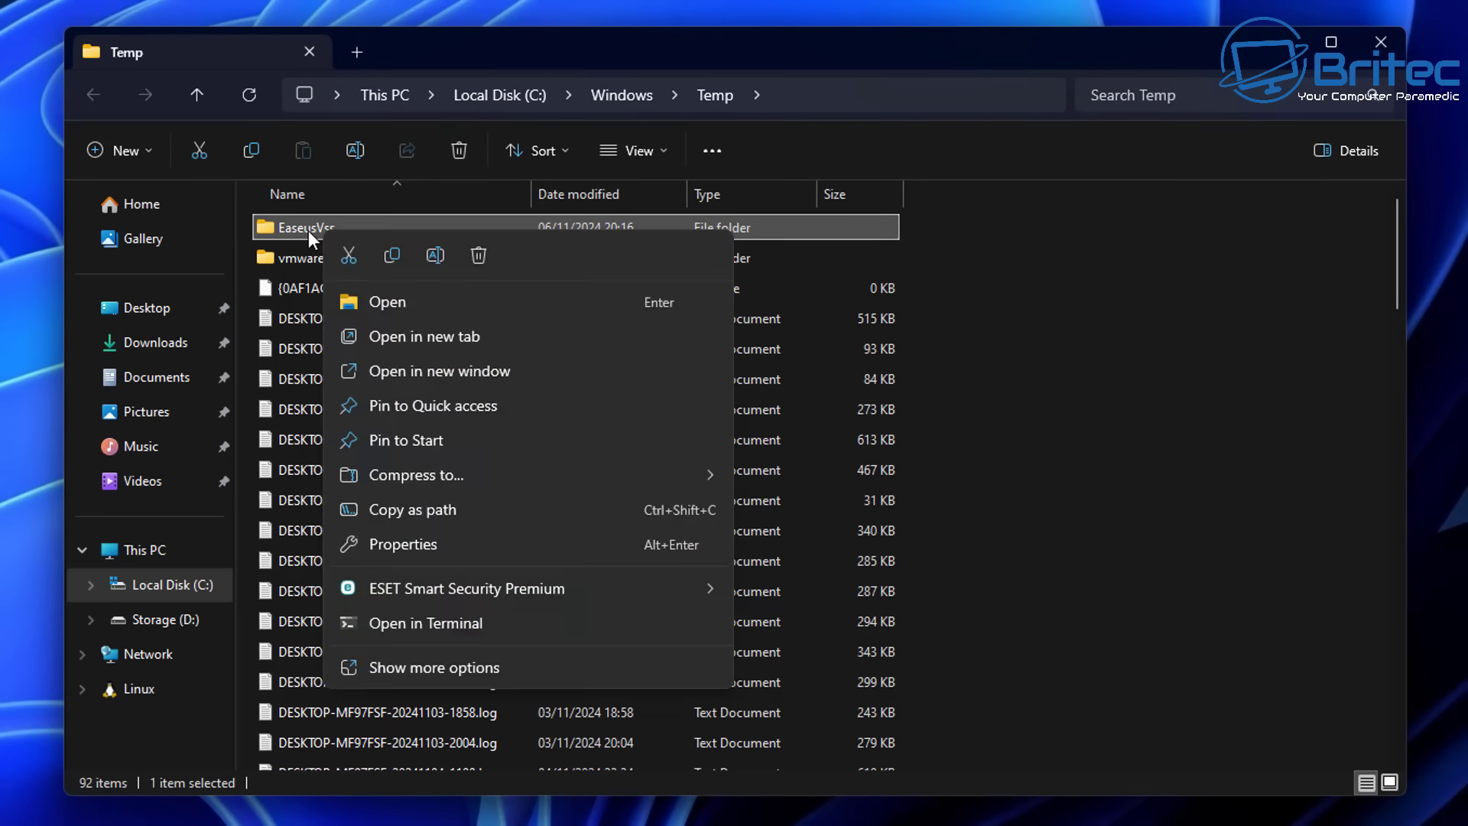
key("Return")
left_click(91, 95)
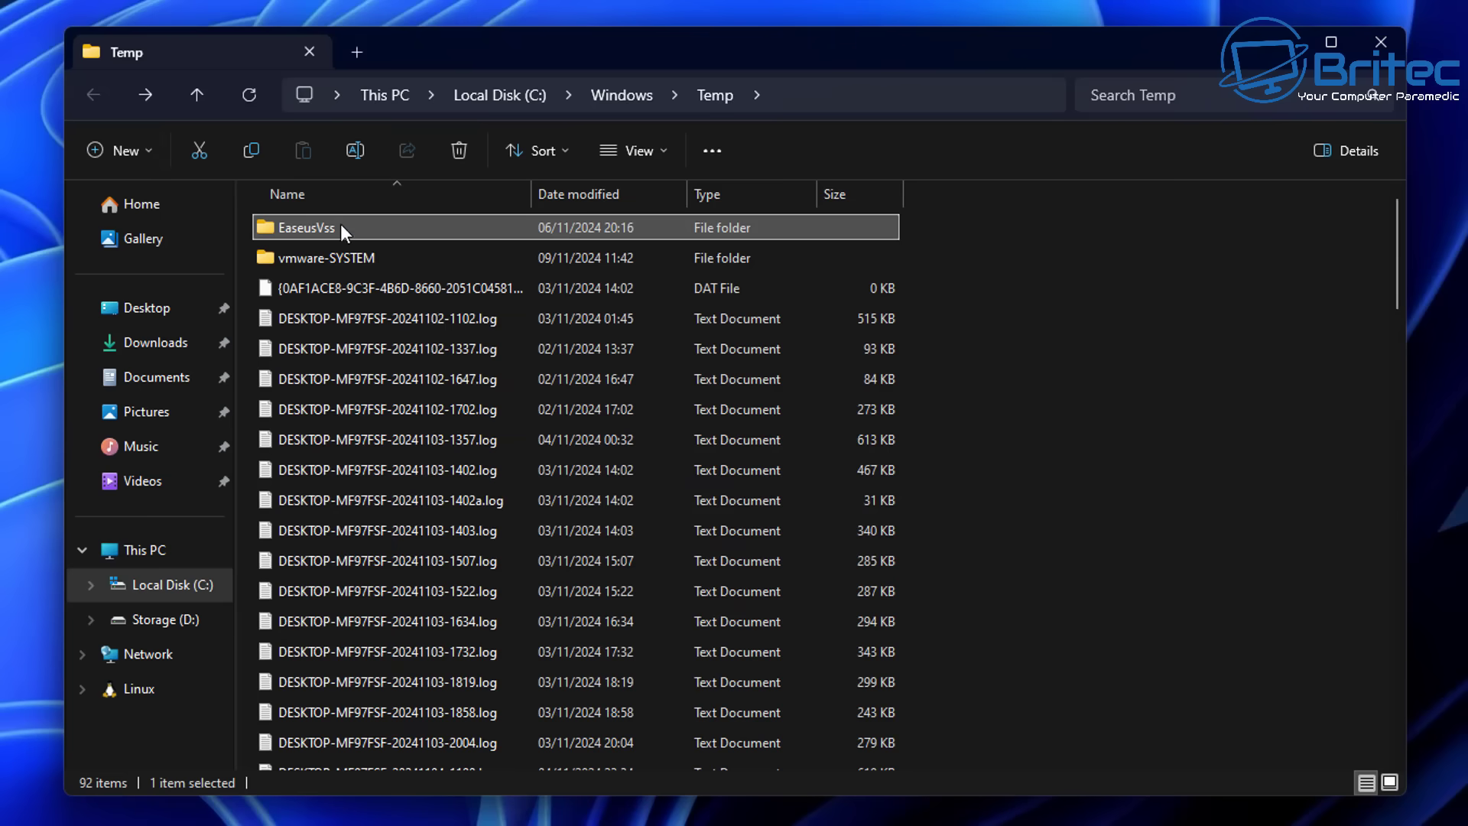
right_click(319, 228)
left_click(474, 258)
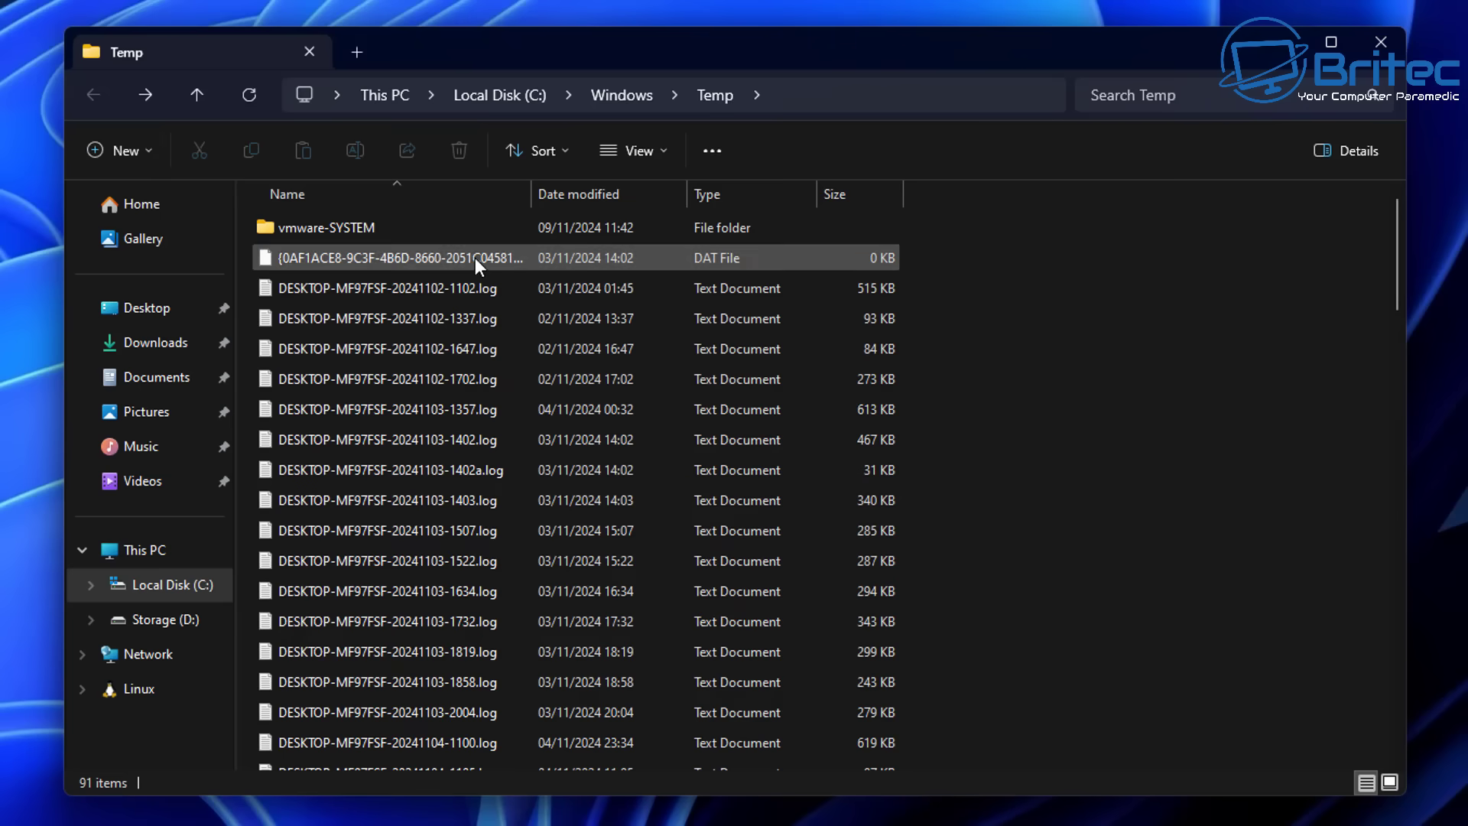
scroll(485, 543, "down", 3)
scroll(485, 543, "down", 9)
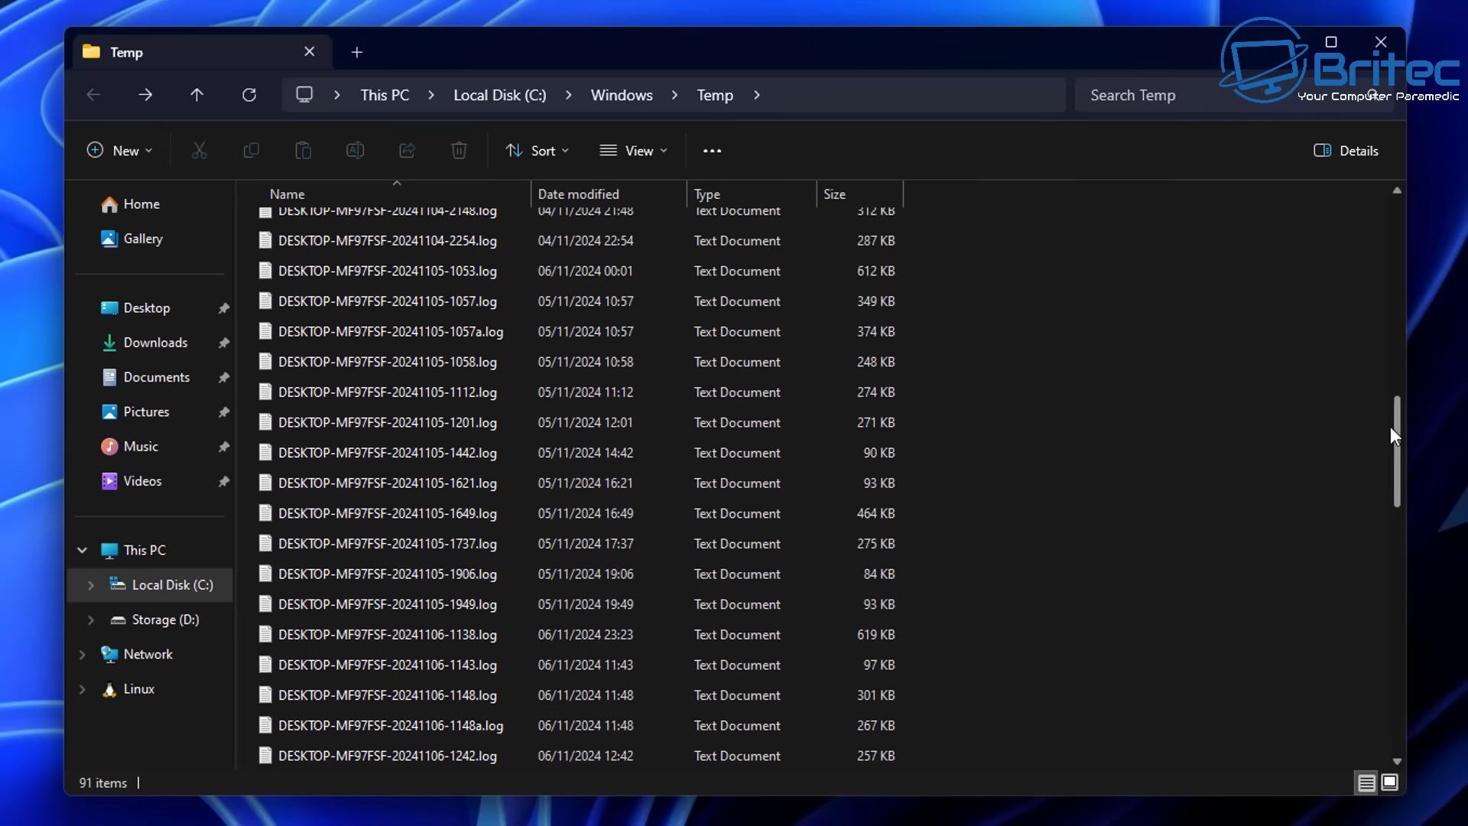
left_click_drag(1392, 427, 1416, 741)
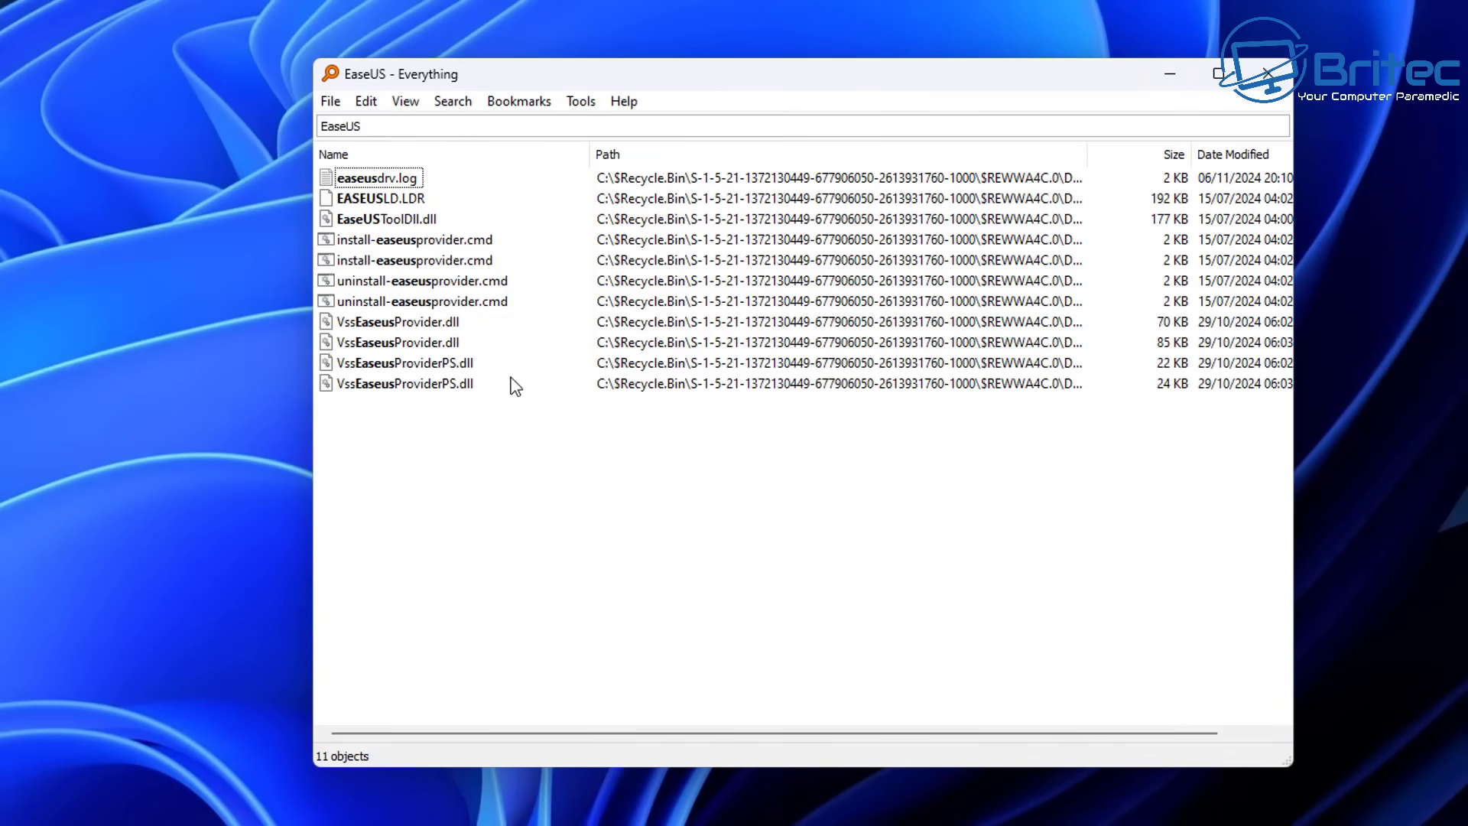
- Delete all remaining EaseUS files in the search results, from easeusdrv.log to VssEaseusProviderPS.dll
left_click(406, 203)
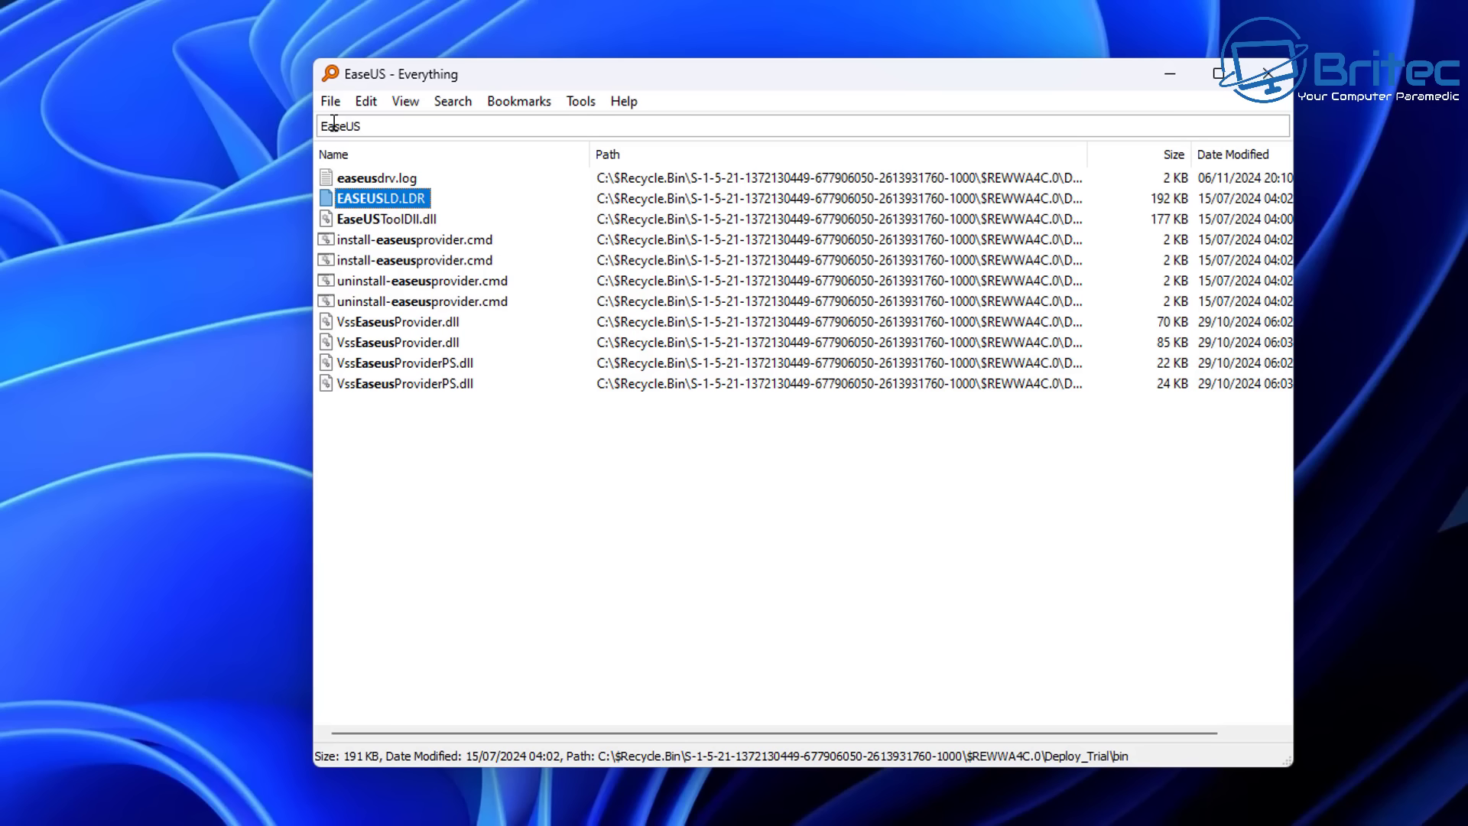
left_click_drag(465, 416, 332, 169)
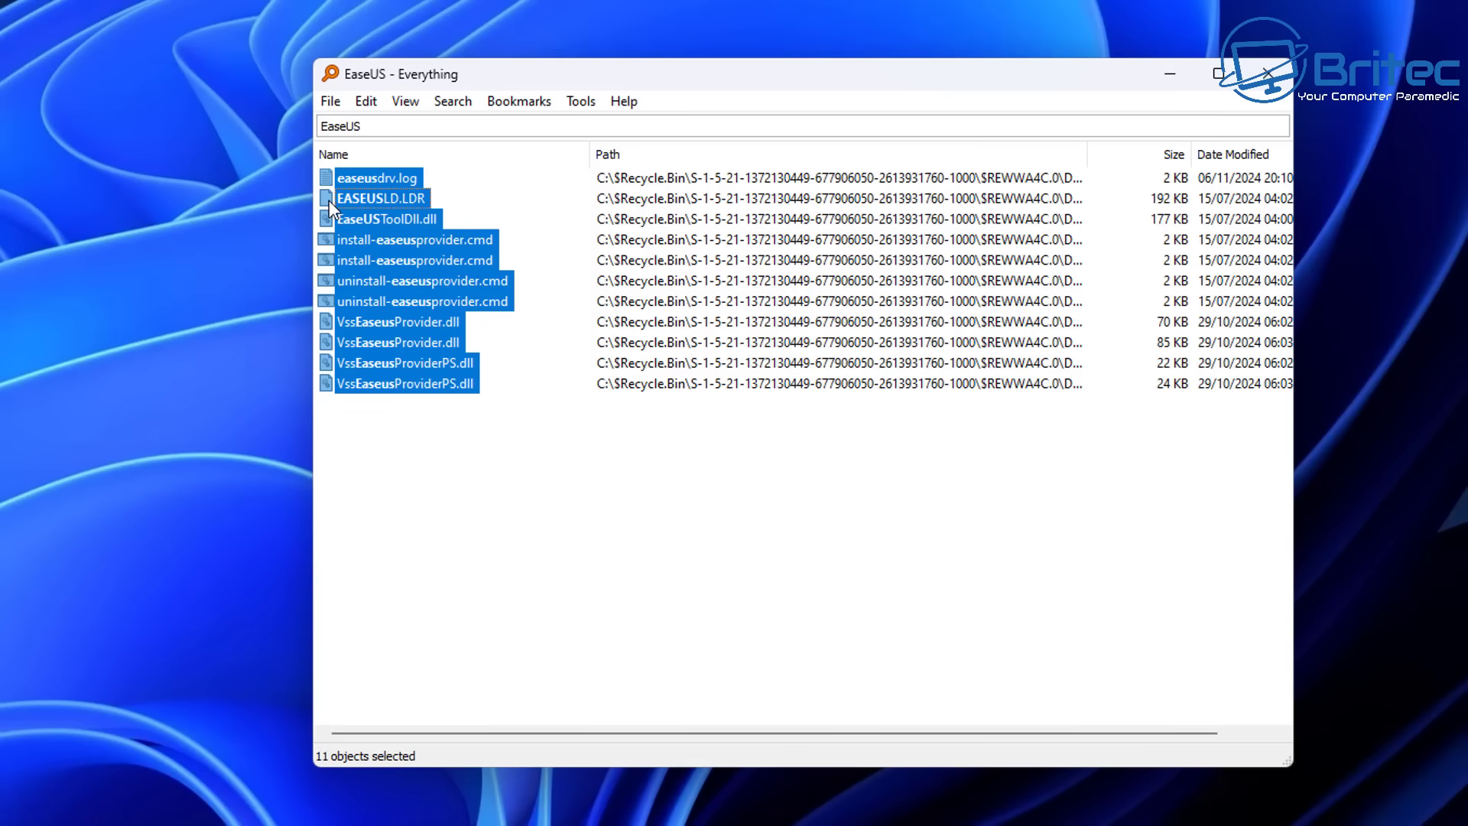
key("Delete")
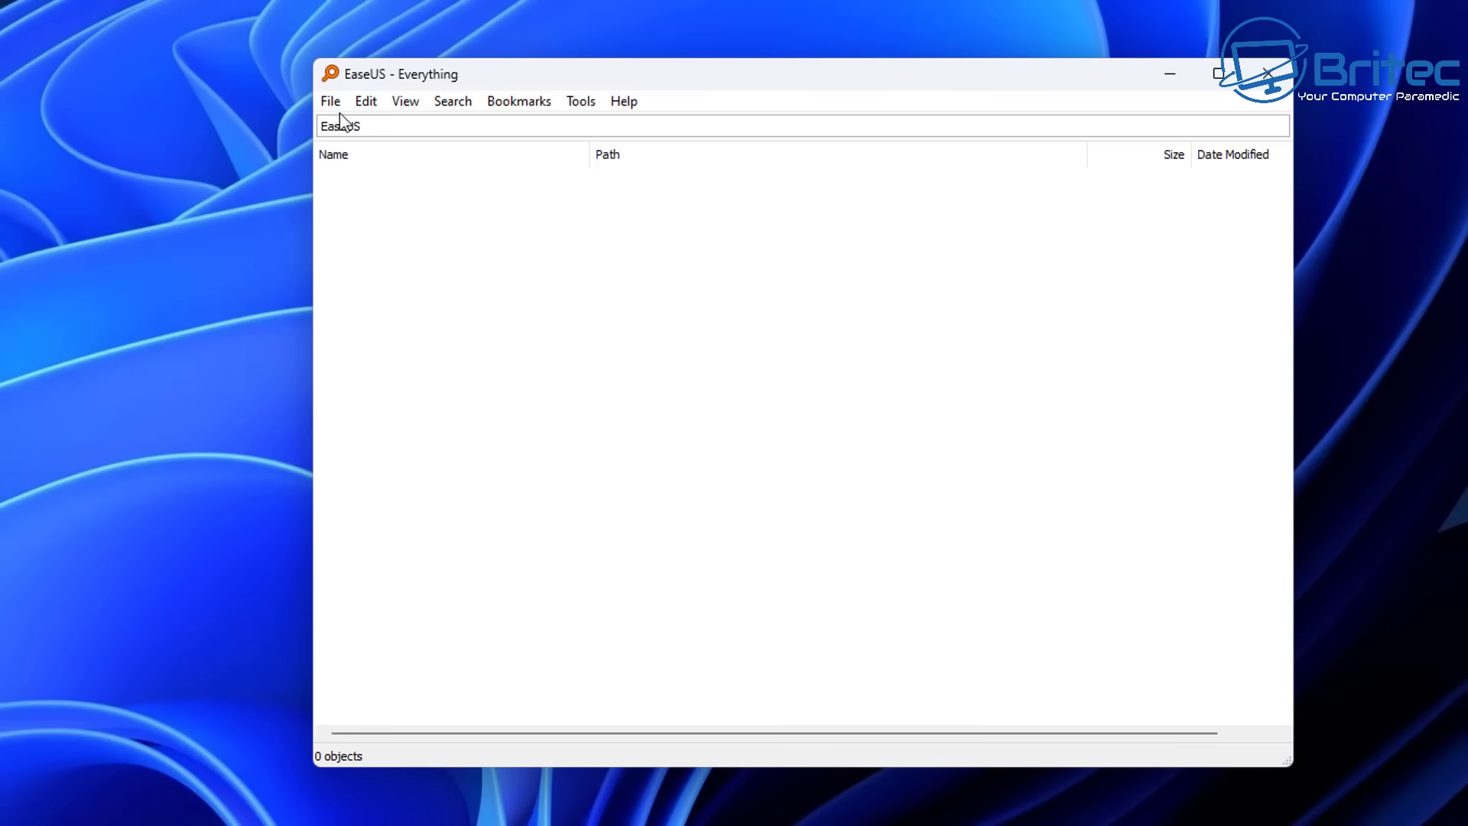
- Replace the EaseUS search term with "disk copy" to look for further leftover files
left_click(387, 129)
left_click(380, 128)
right_click(354, 127)
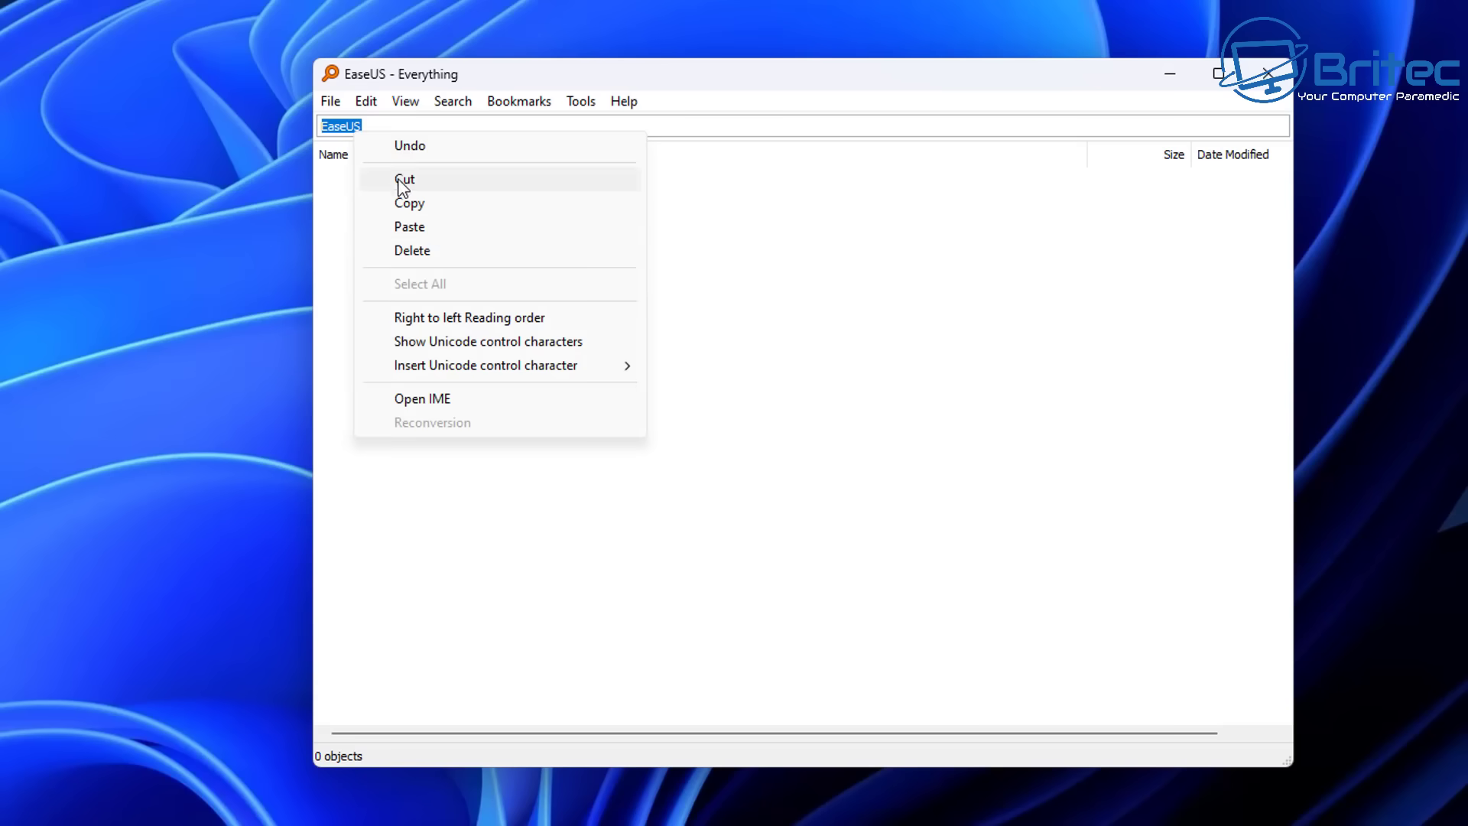
left_click(835, 302)
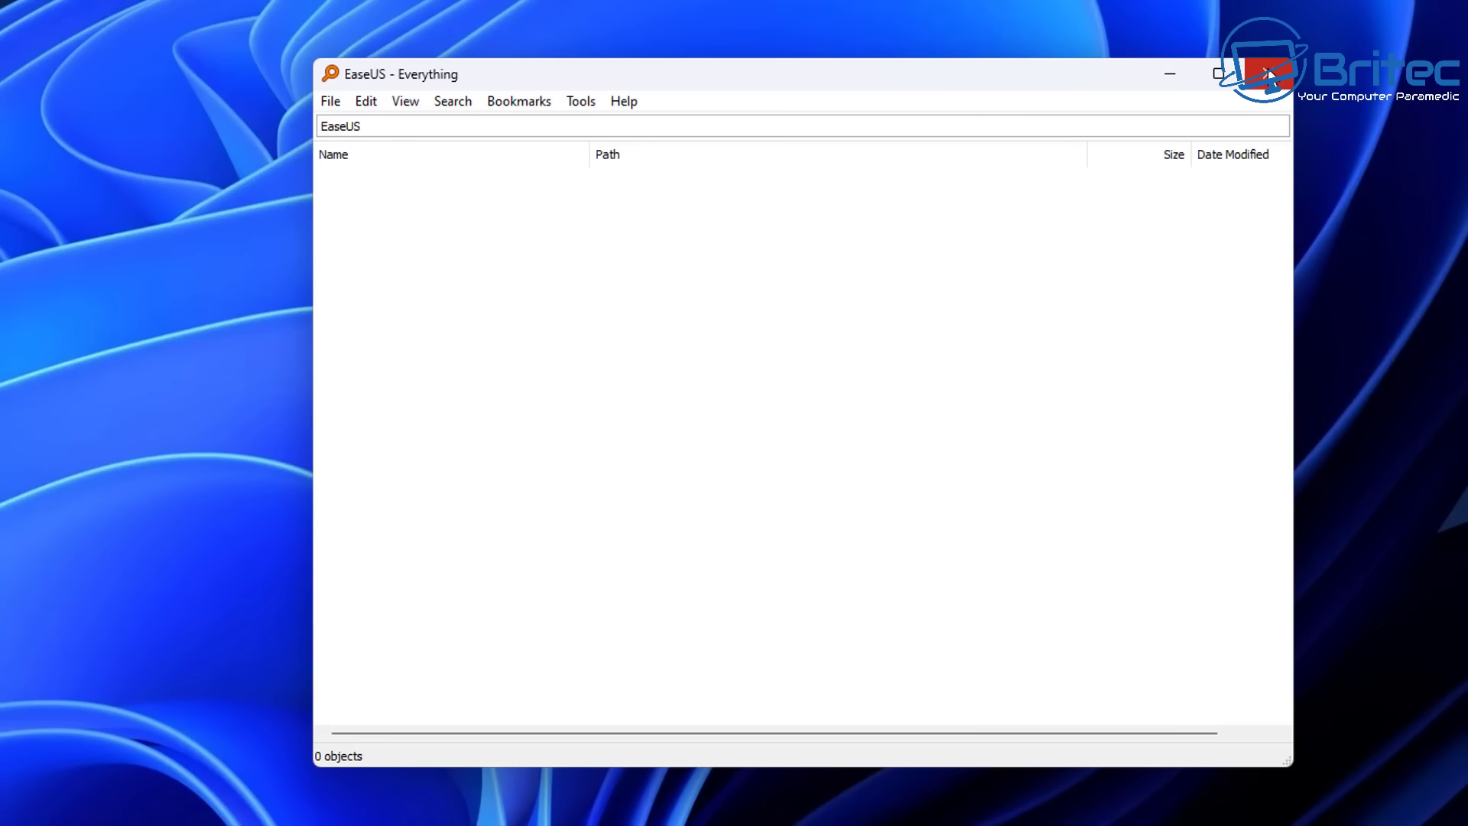
left_click_drag(548, 122, 231, 138)
type("d")
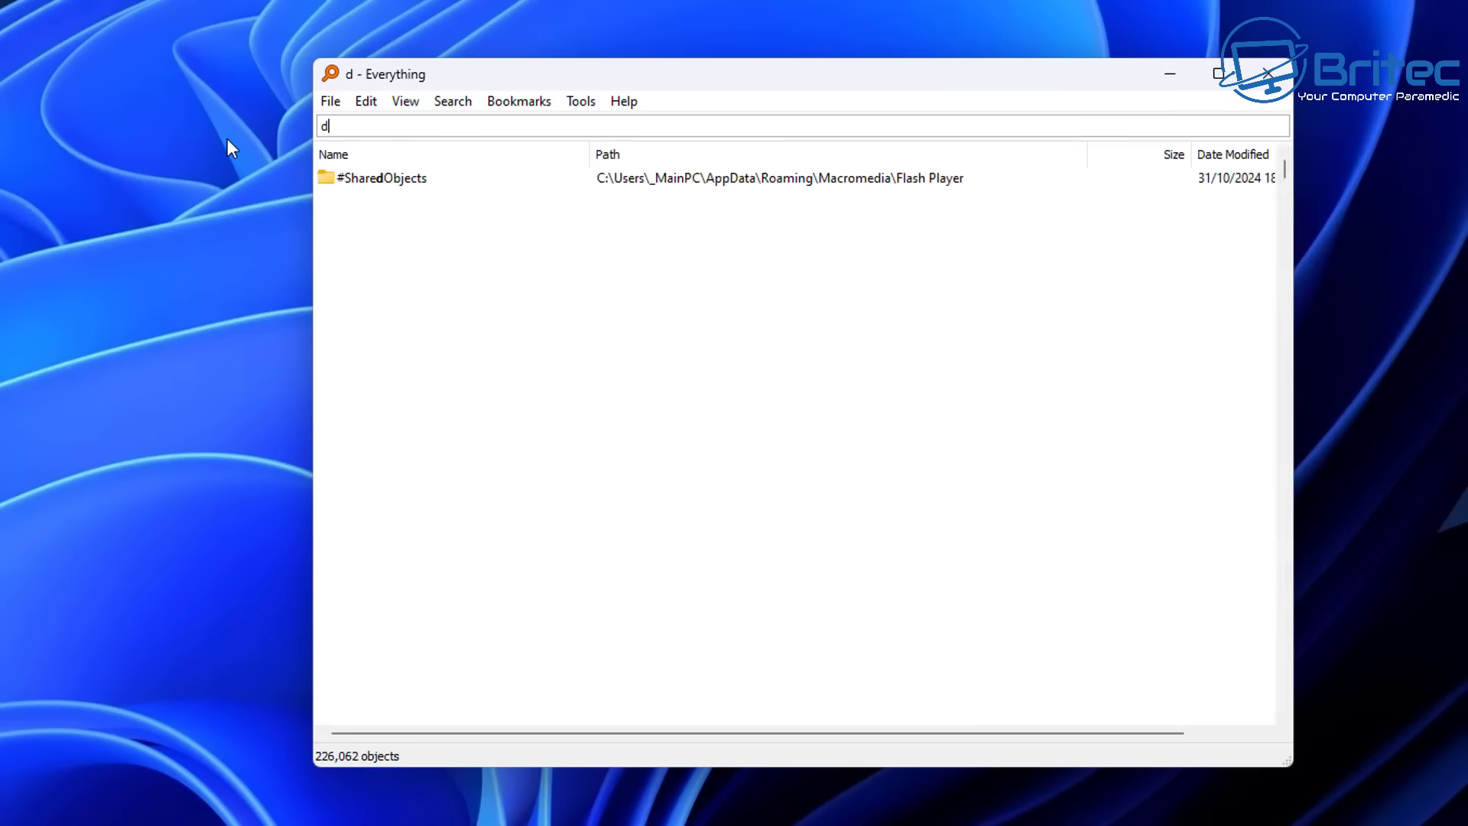
type("isk copy")
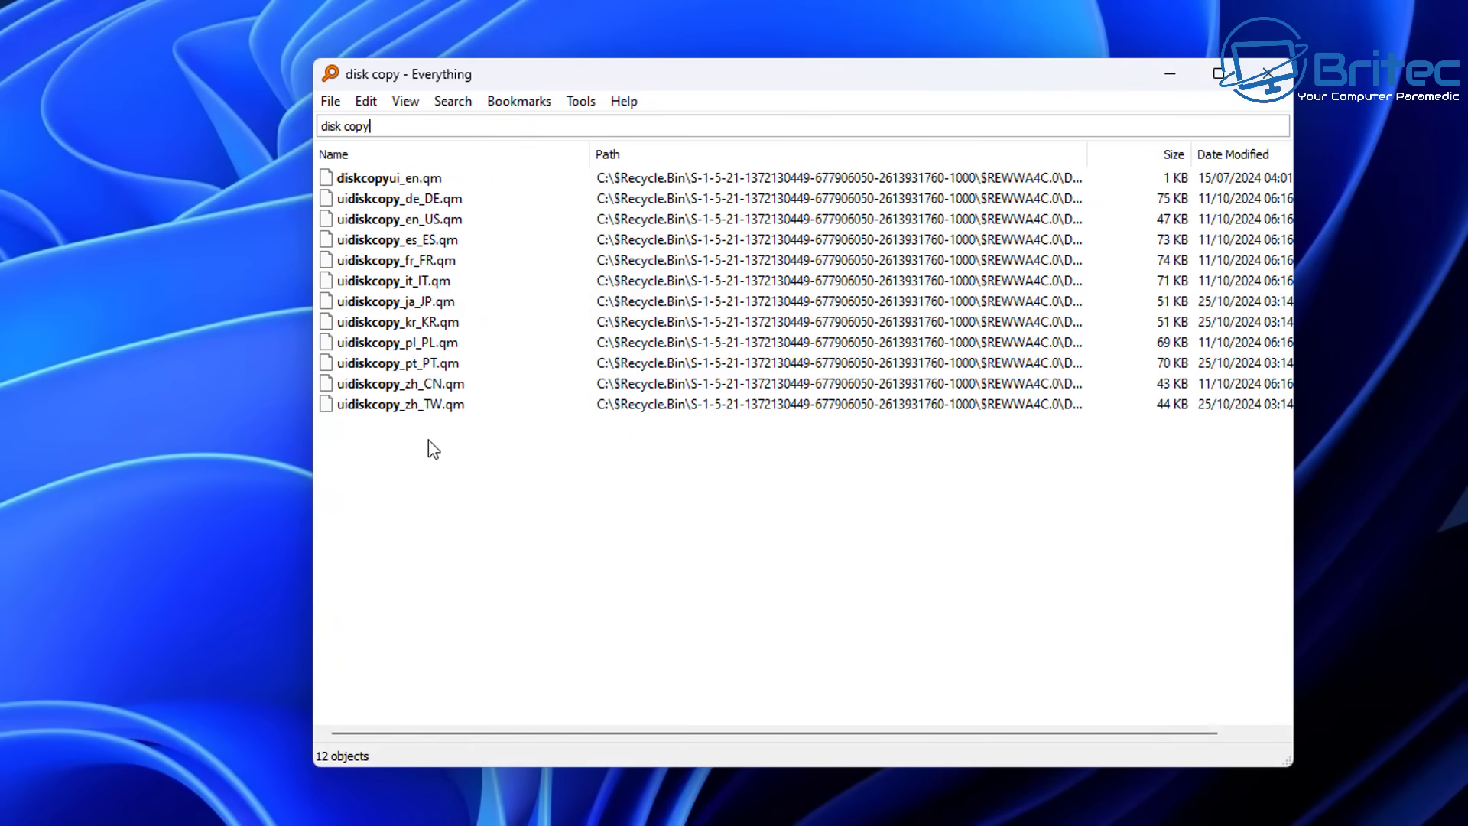
- Delete all the diskcopy .qm files in the search results and clear the search term
left_click_drag(428, 440, 323, 157)
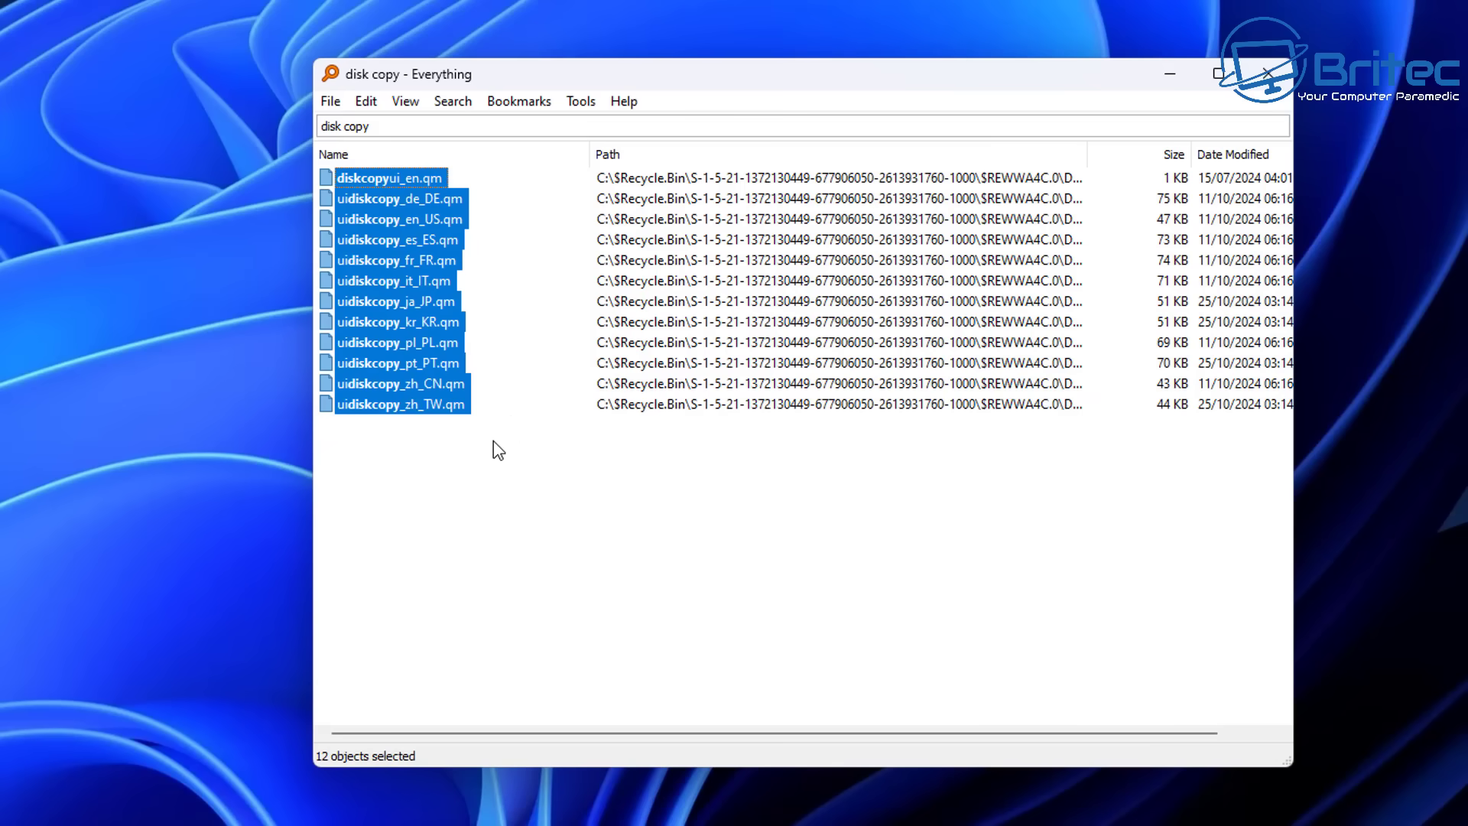
key("Delete")
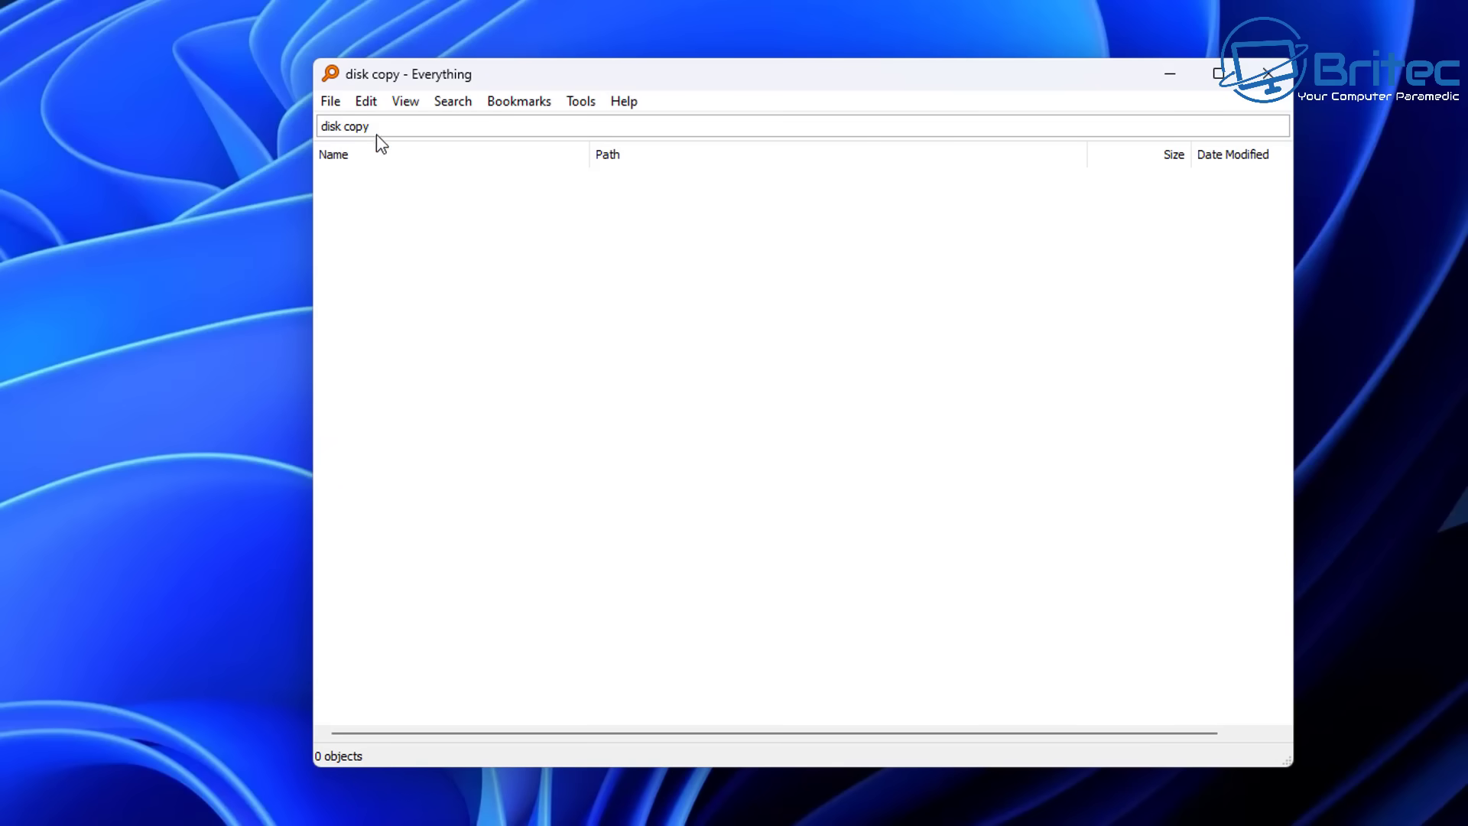
left_click_drag(373, 127, 112, 345)
key("BackSpace")
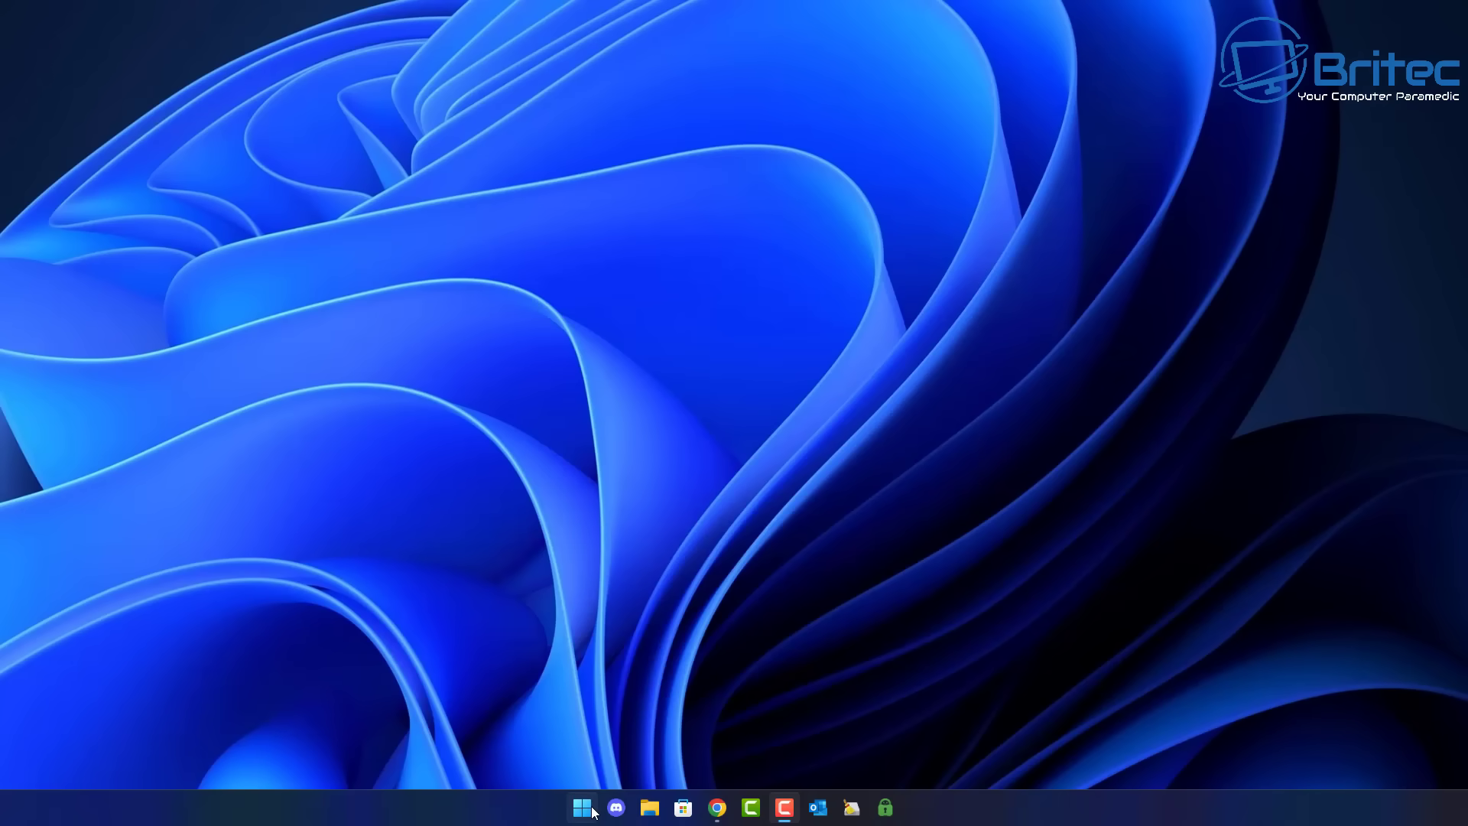
- Search Windows for regedit and open Registry Editor
left_click(592, 811)
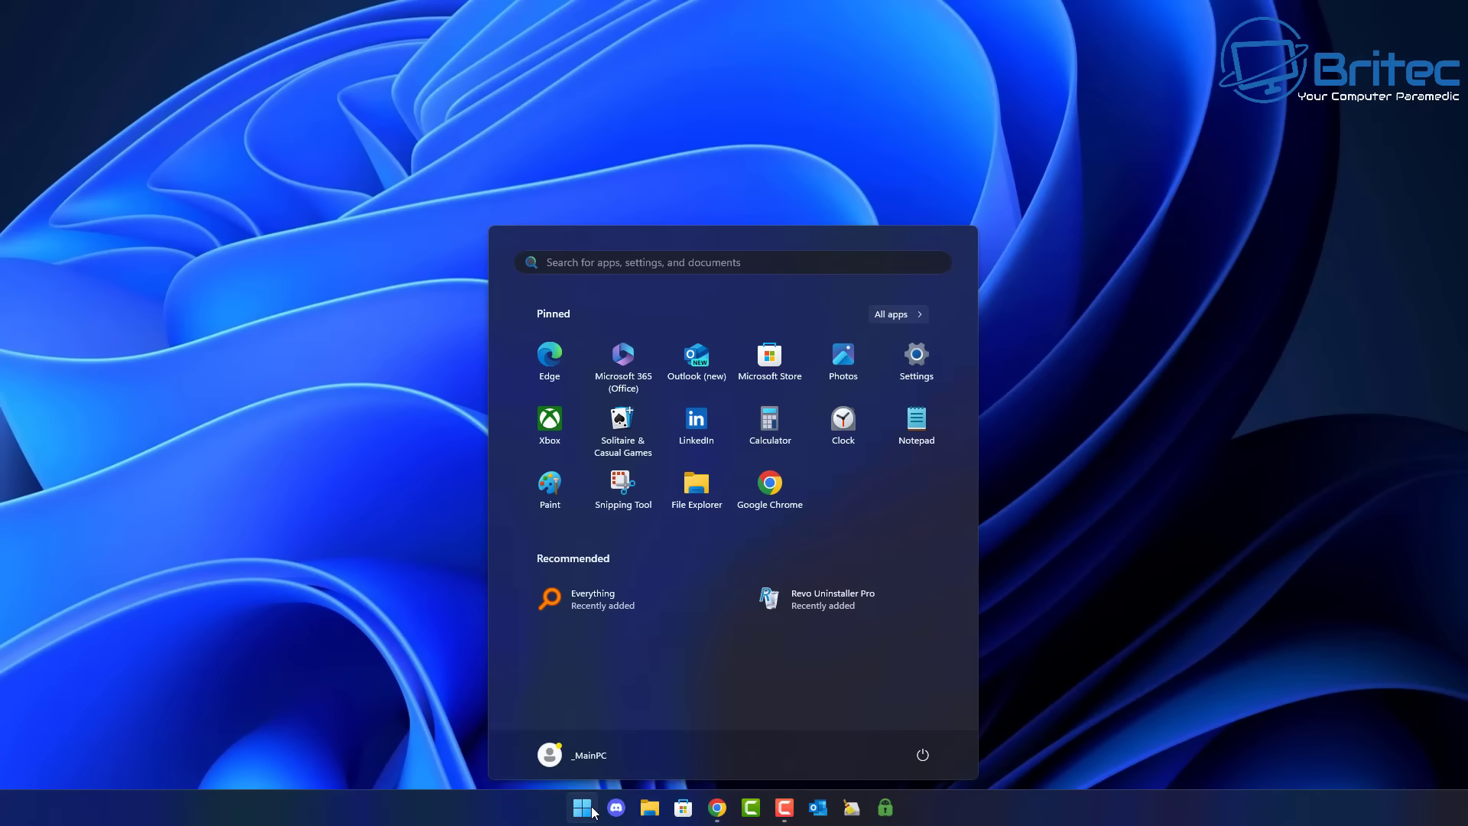
type("regedit")
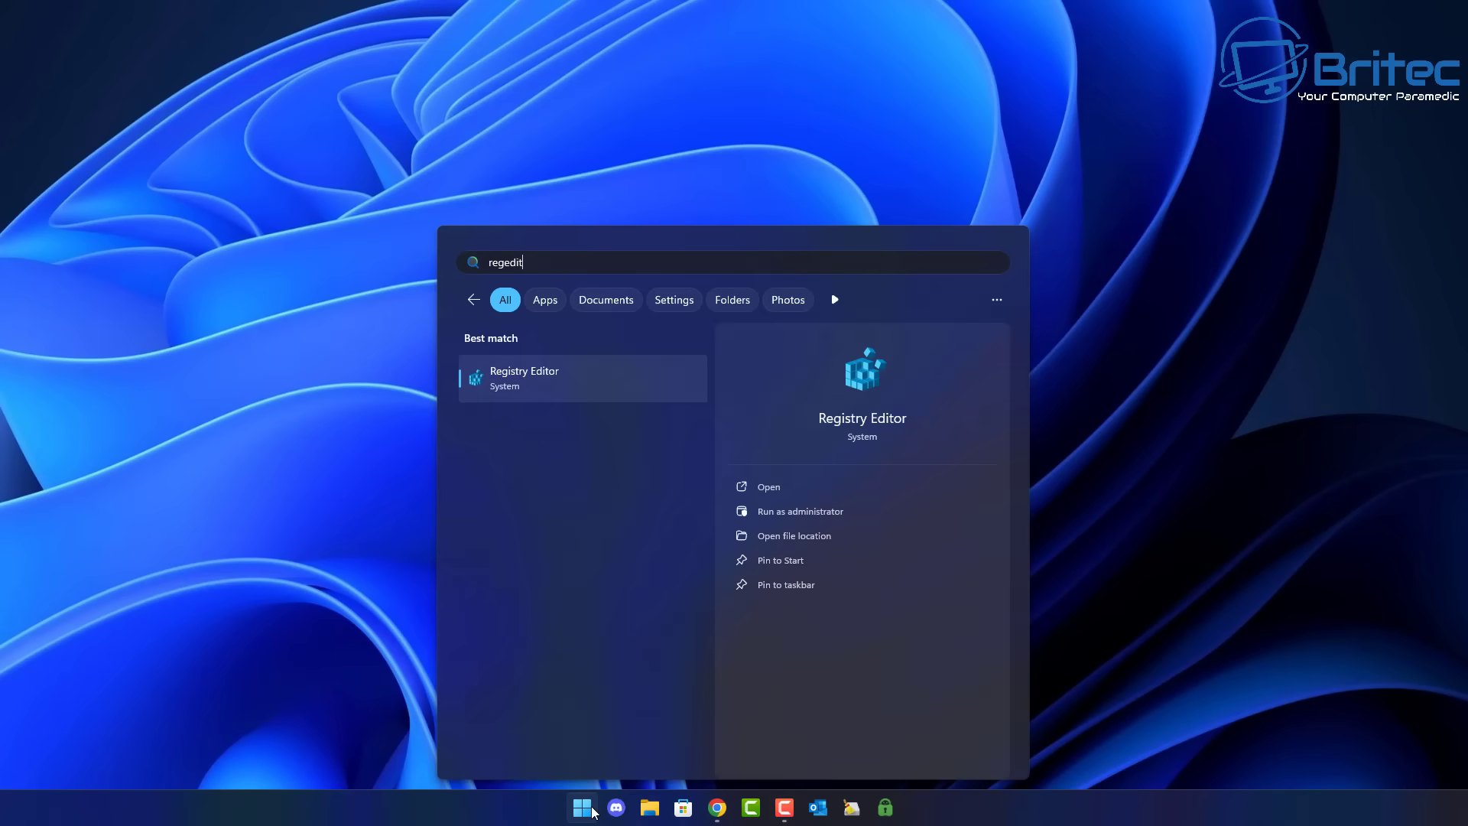
left_click(593, 388)
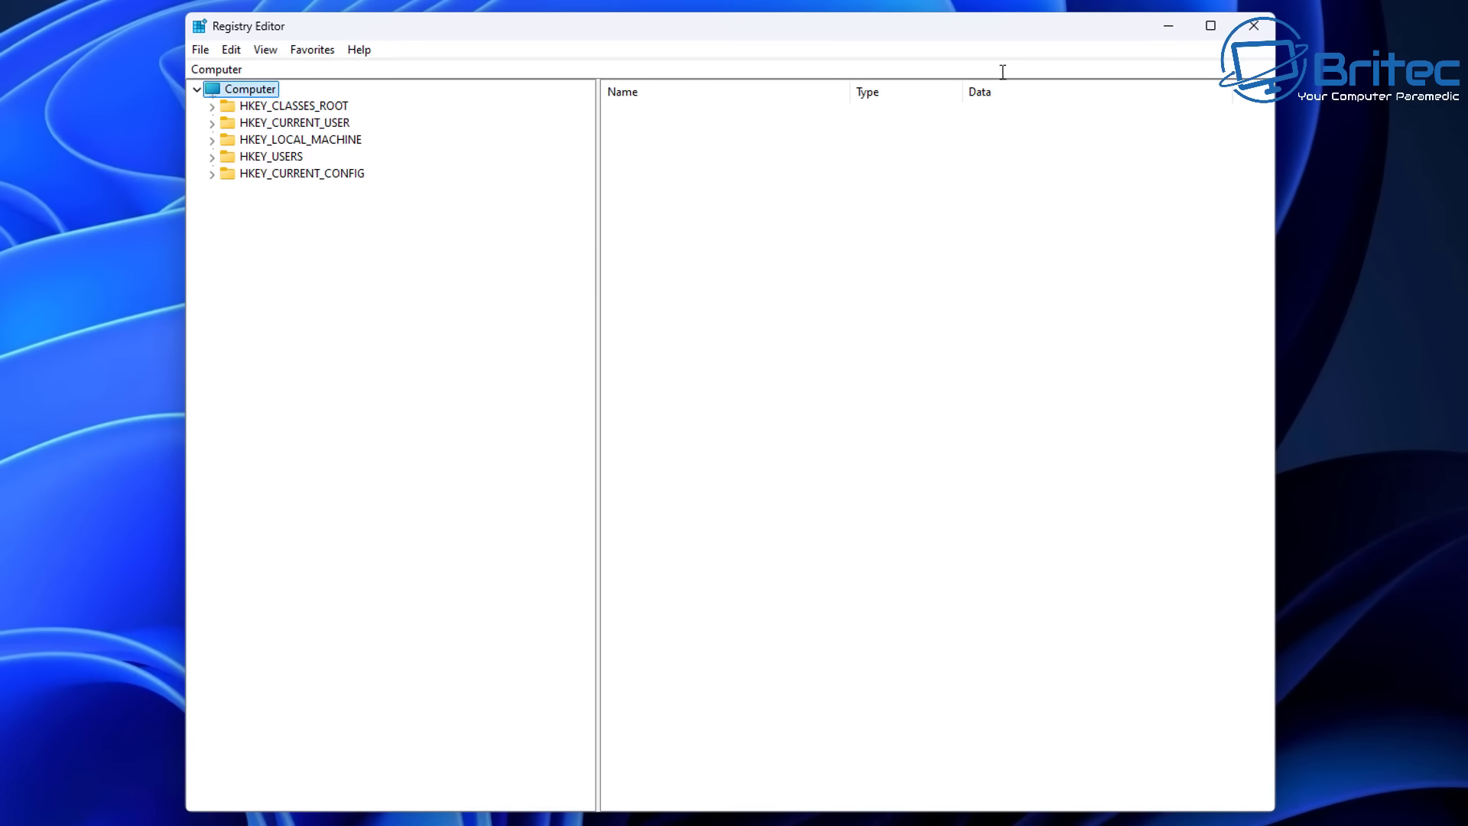
- Search the registry for EaseUS, looking at keys, values and data
left_click(231, 50)
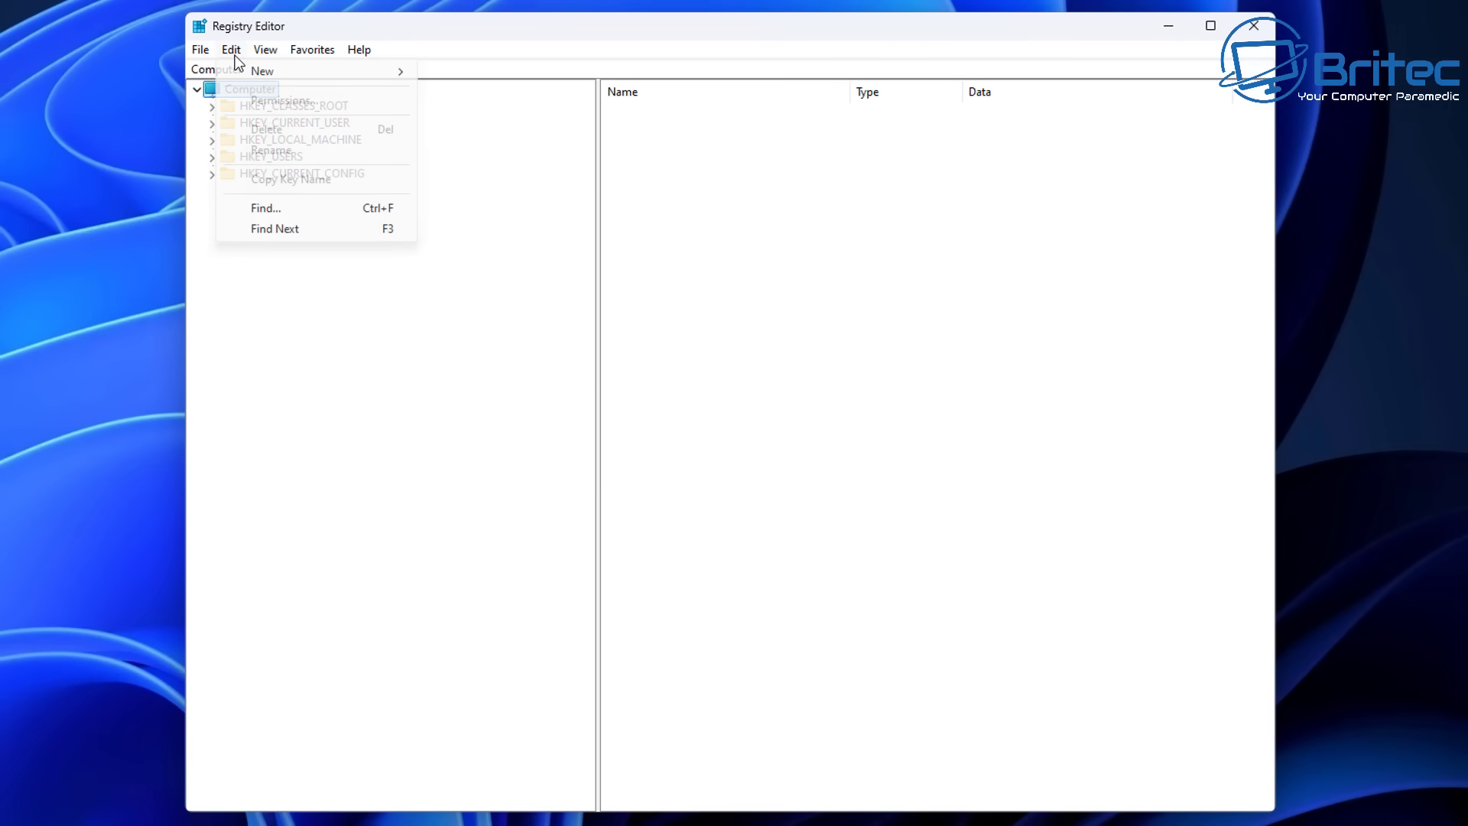
left_click(255, 204)
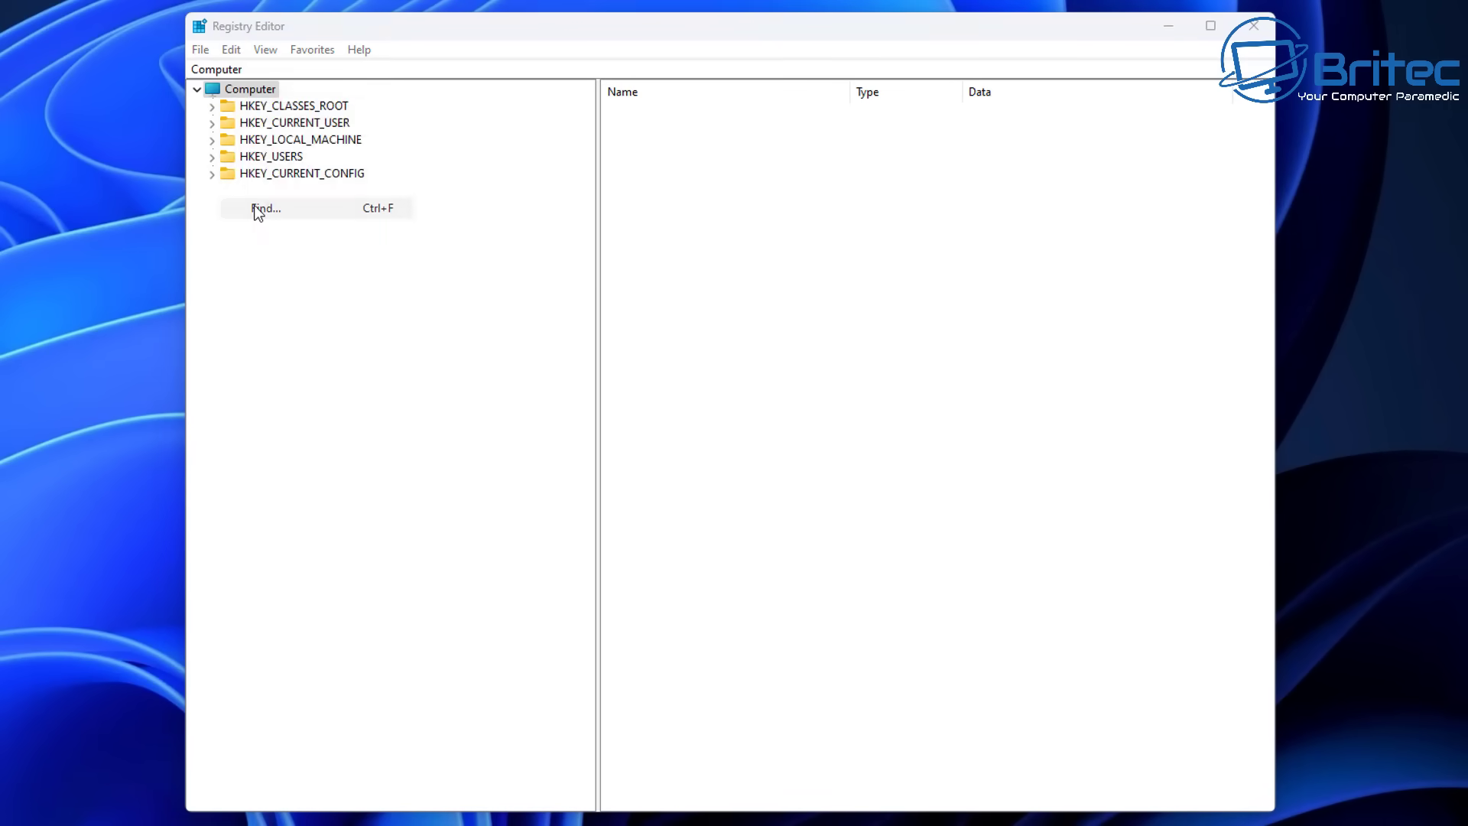
type("E")
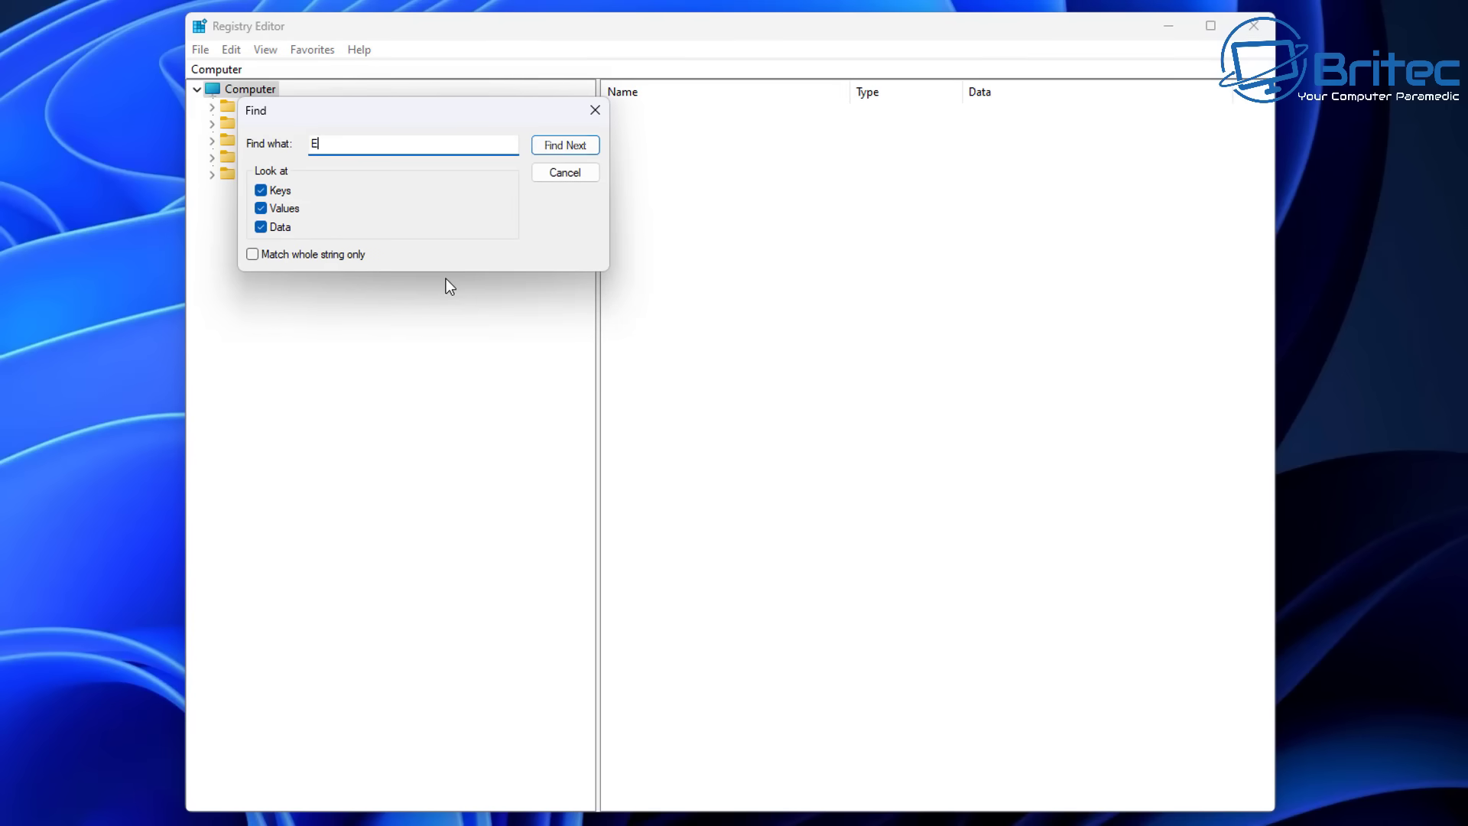
type("aseUS")
left_click(557, 147)
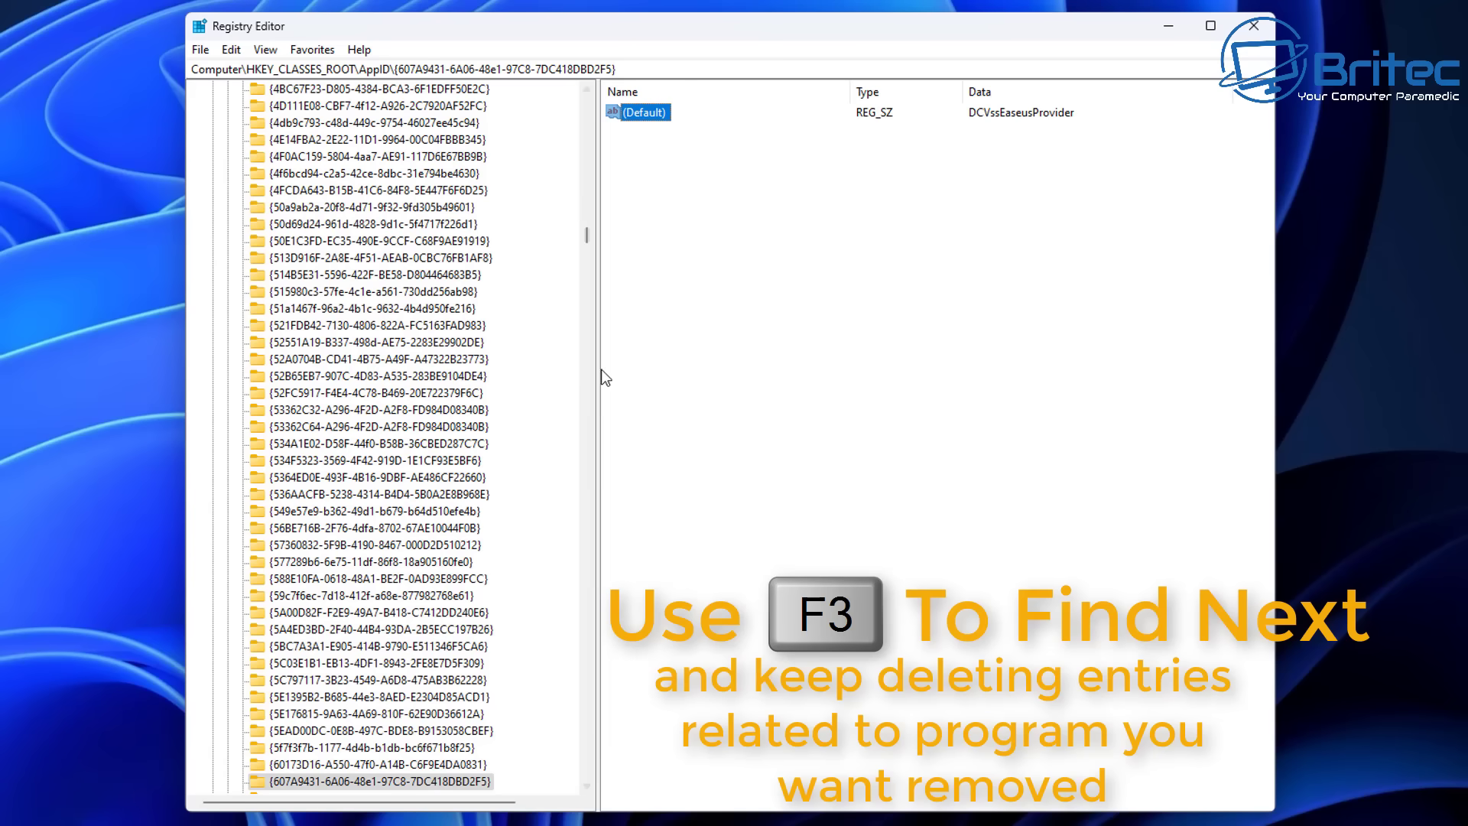
- Delete the found AppID key {607A9431-6A06-48e1-97C8-7DC418DBD2F5} from HKEY_CLASSES_ROOT
right_click(328, 783)
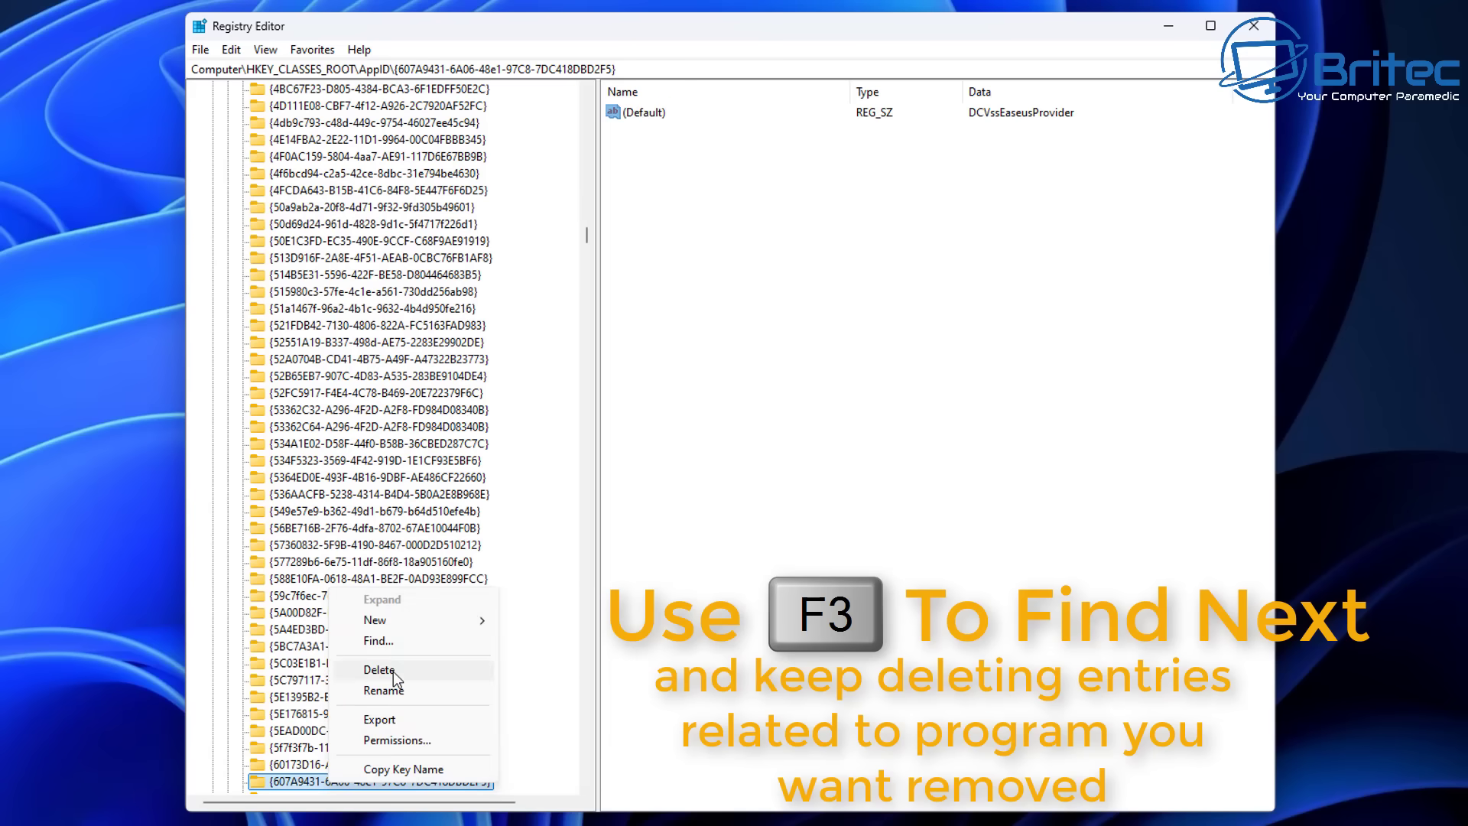
left_click(394, 678)
left_click(748, 266)
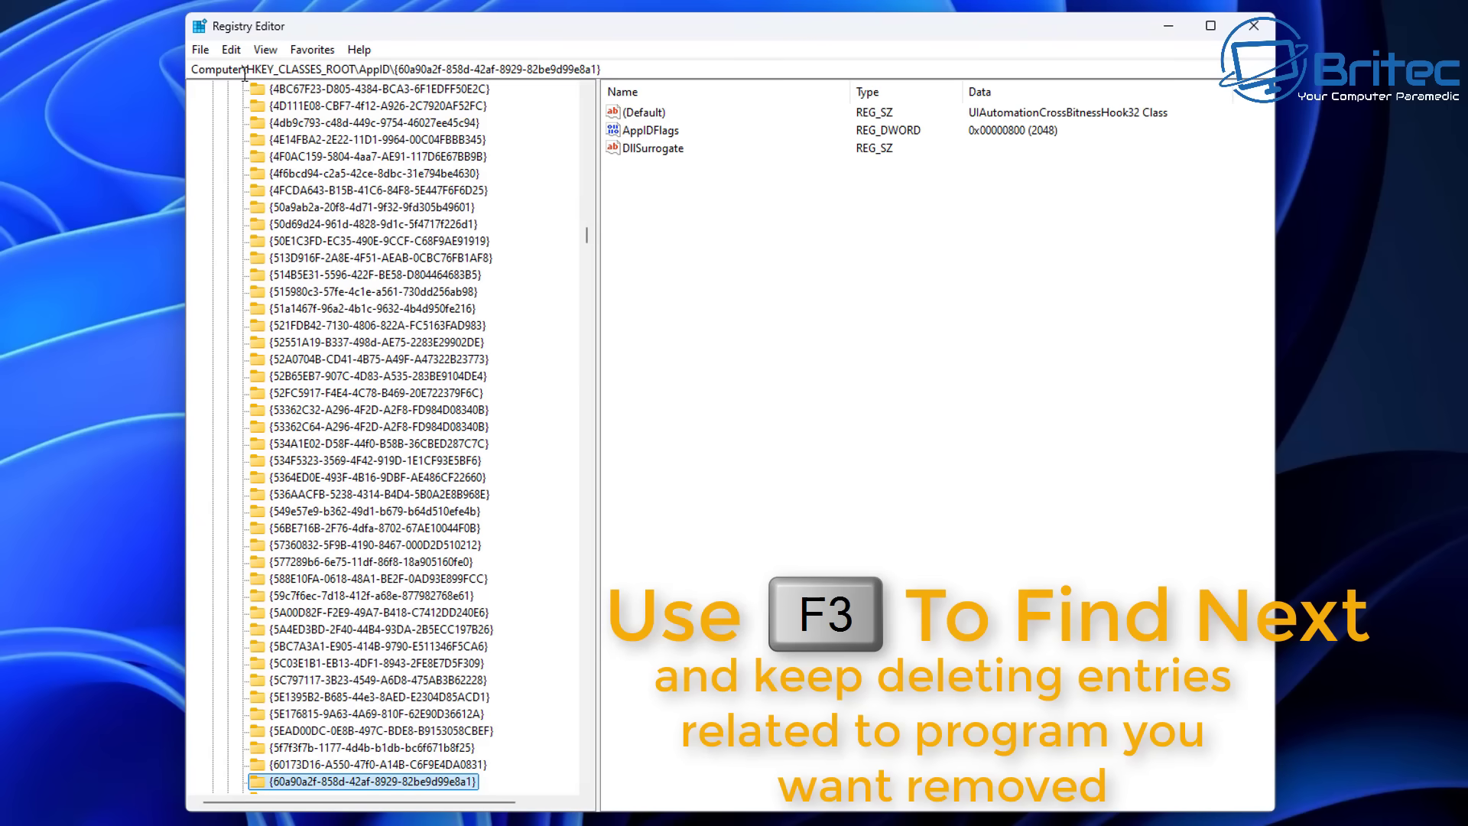
- Find the next EaseUS match and delete the DCVssEaseusProvider.DLL key under HKEY_CLASSES_ROOT\AppID
left_click(231, 49)
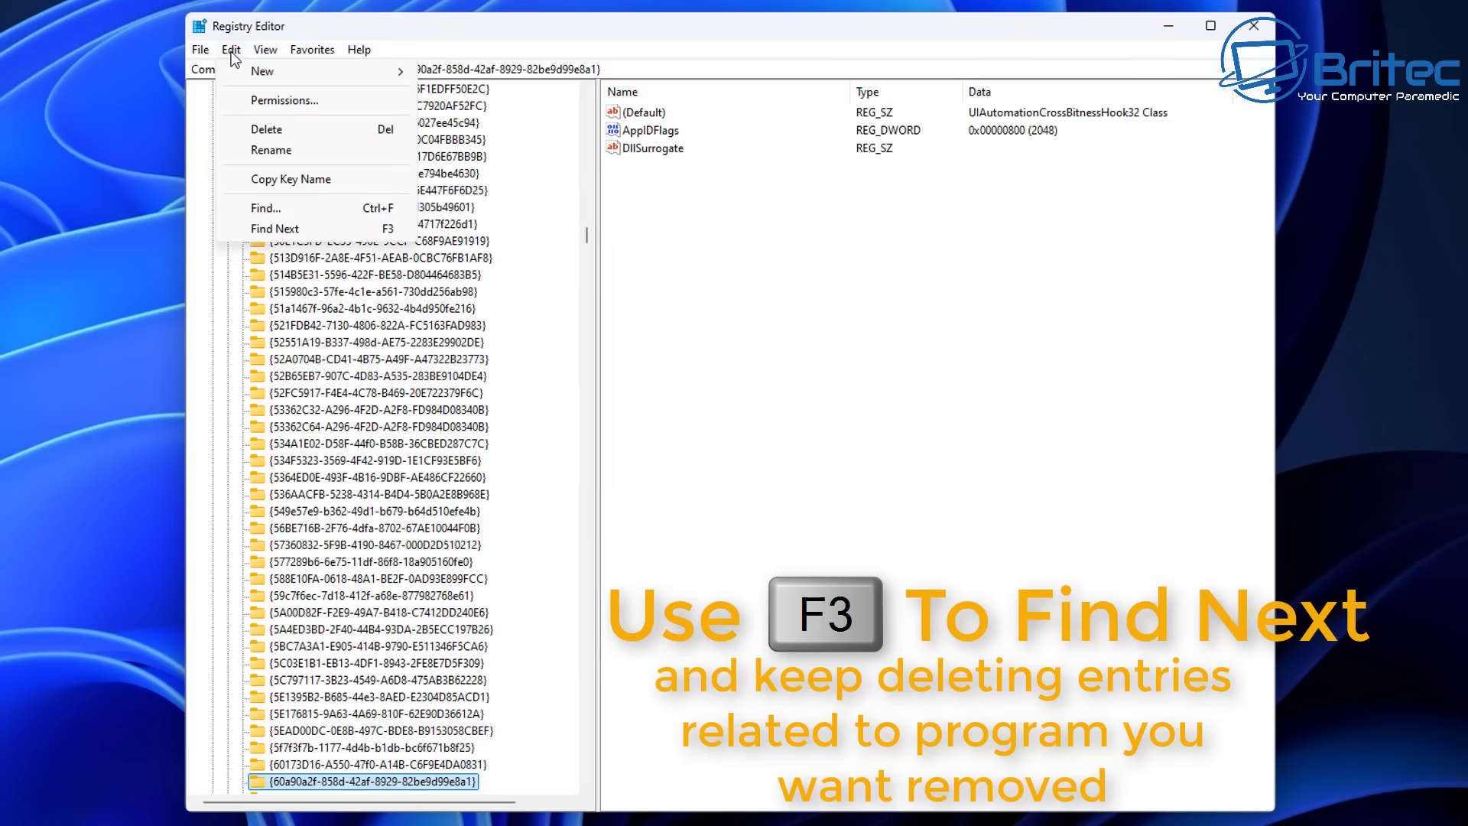
left_click(230, 50)
left_click(231, 50)
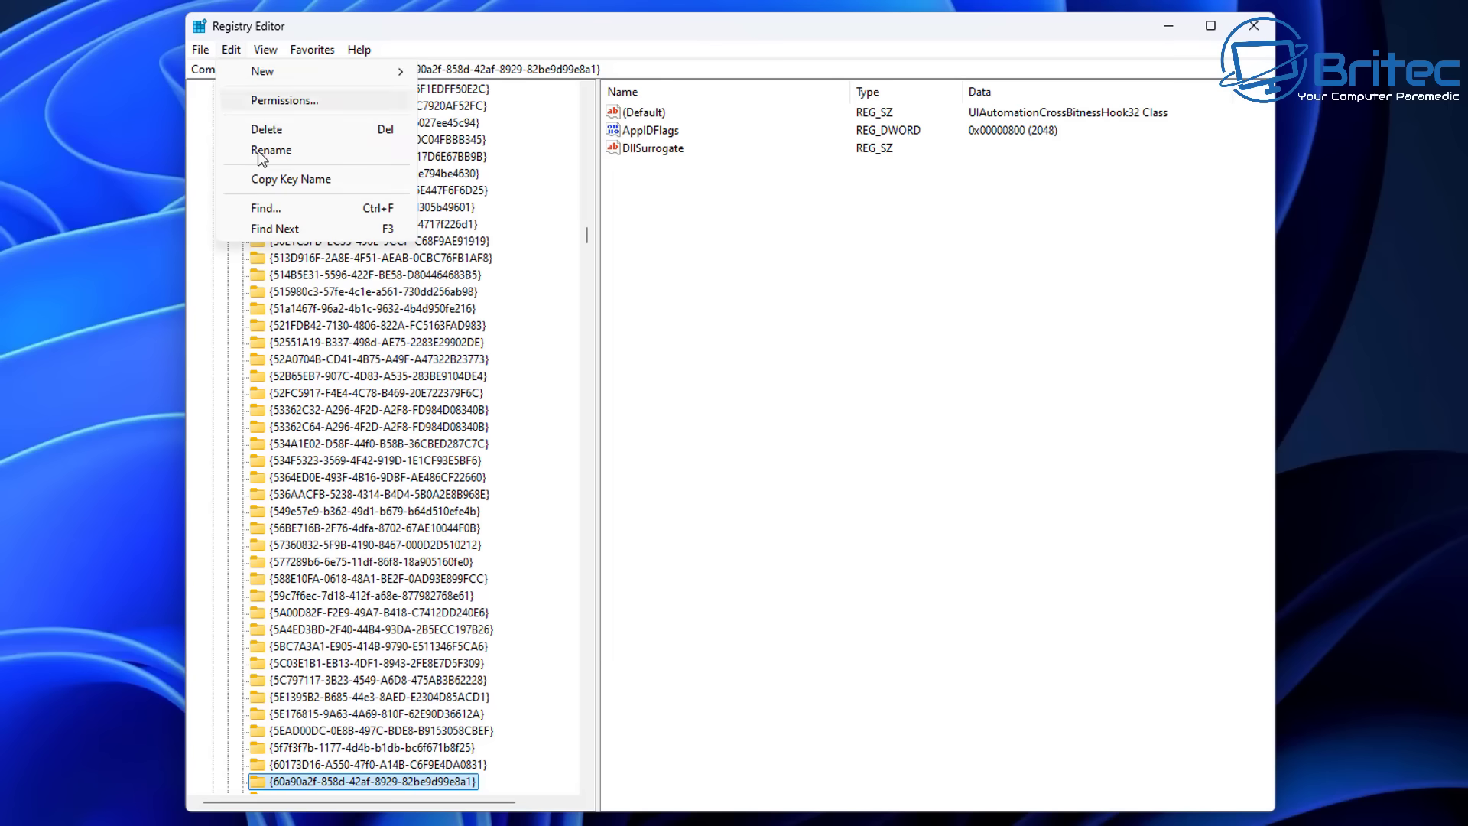
left_click(283, 229)
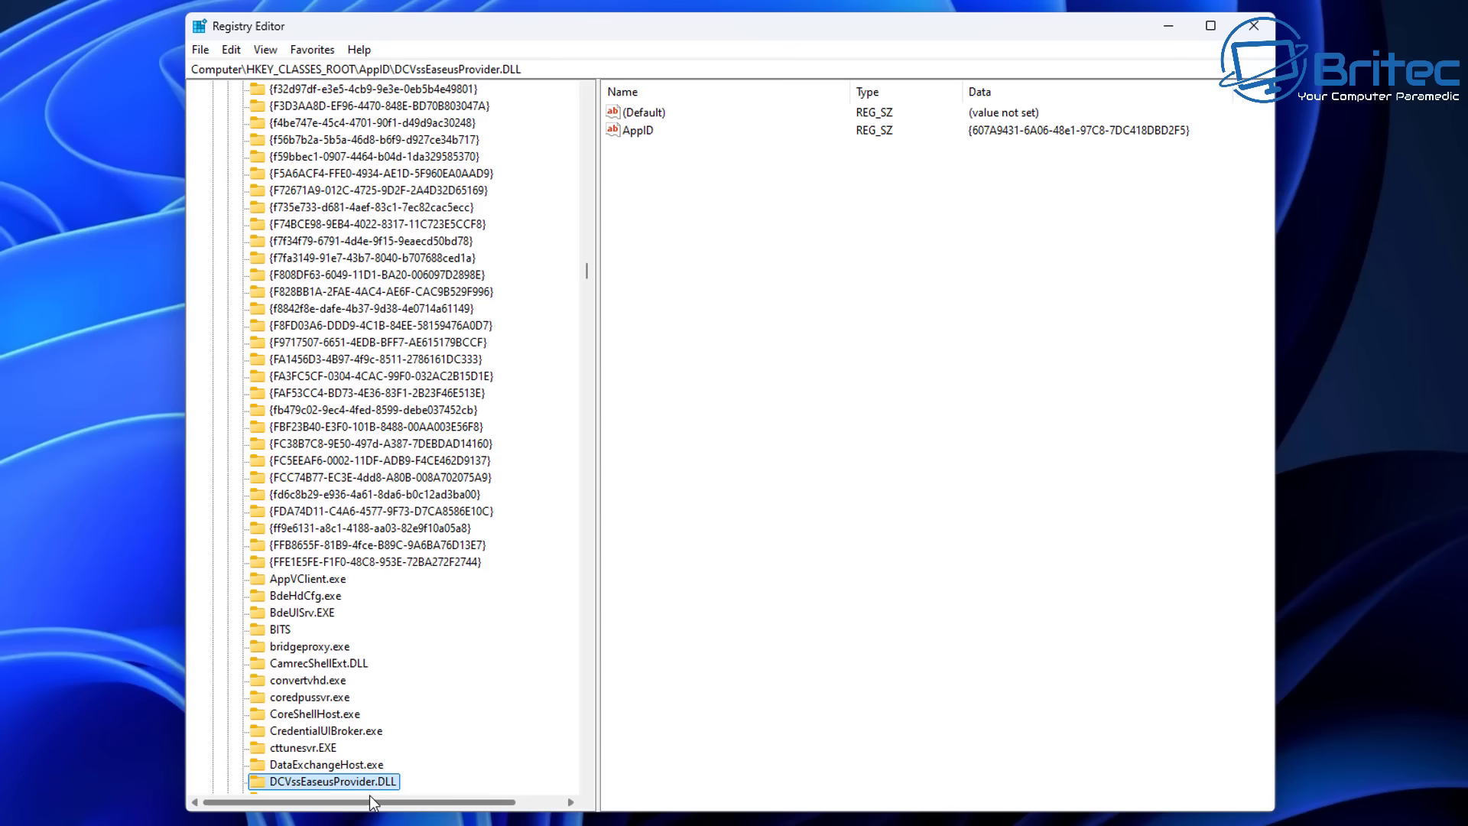
key("Delete")
left_click(753, 270)
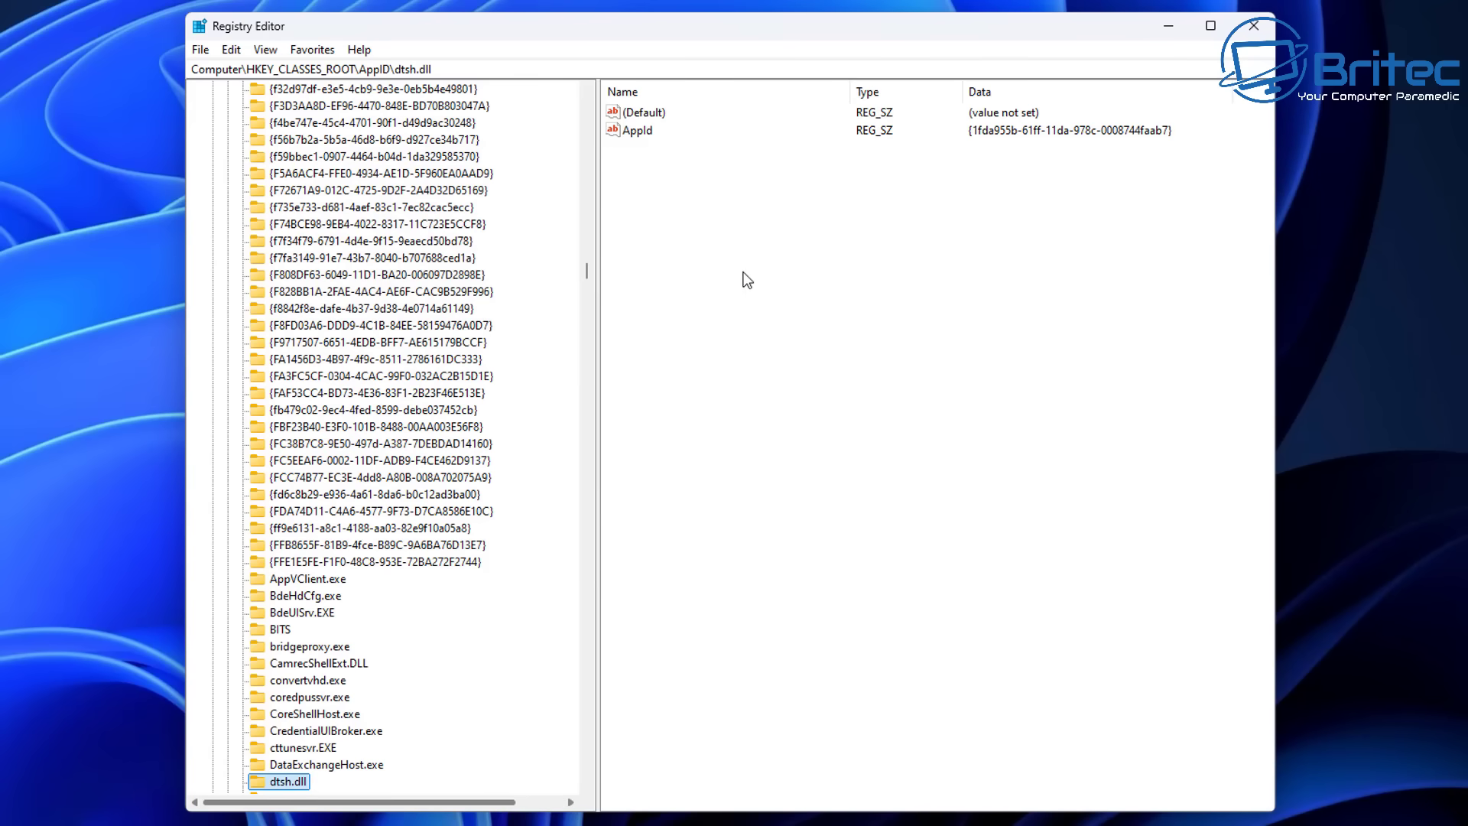
- Find the next EaseUS match and delete the default value of the CLSID key {B2C1C257-4EA8-47cd-B617-9AA704253A5D}
left_click(231, 51)
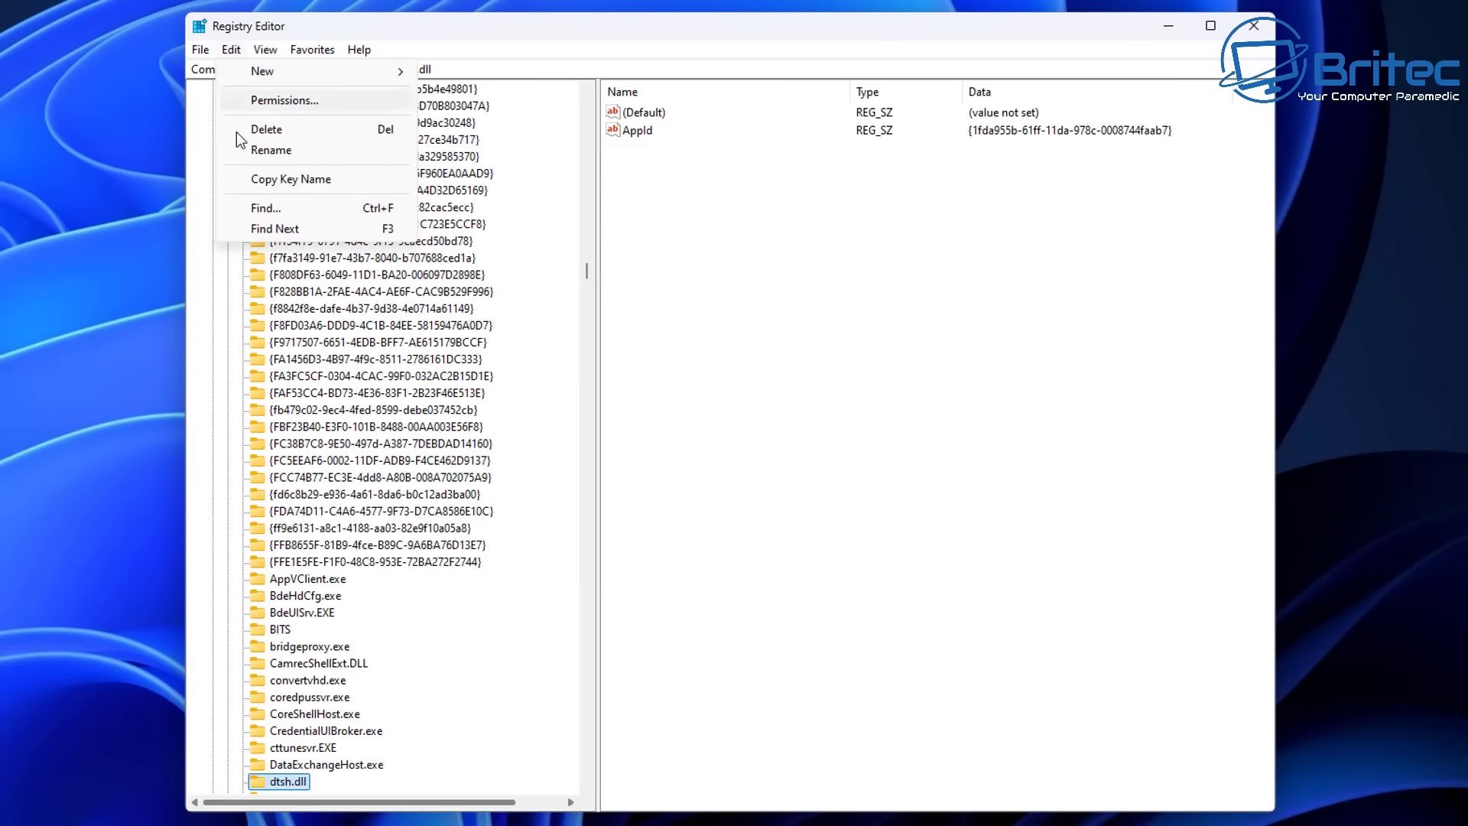
left_click(275, 228)
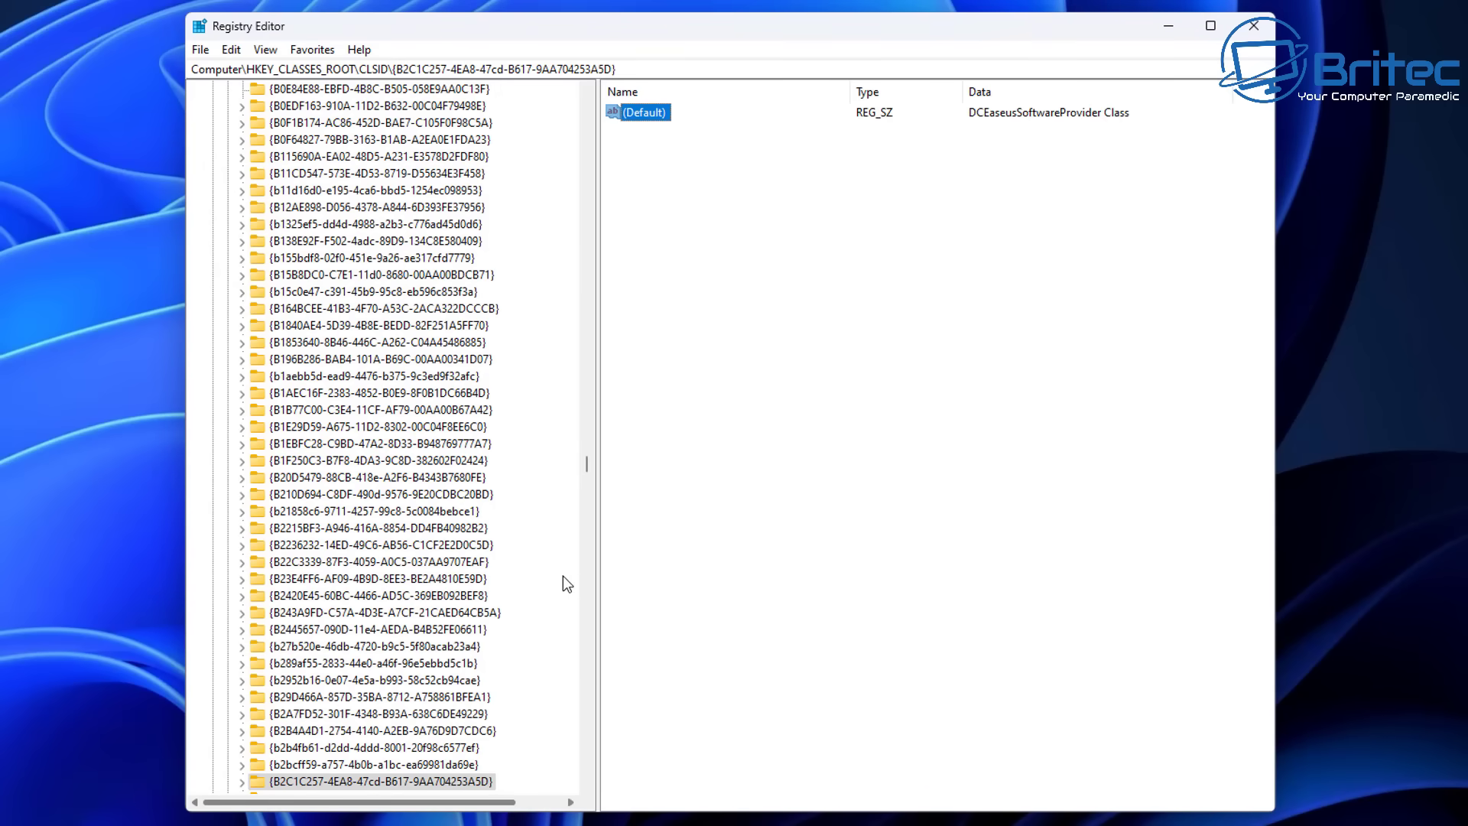
key("Delete")
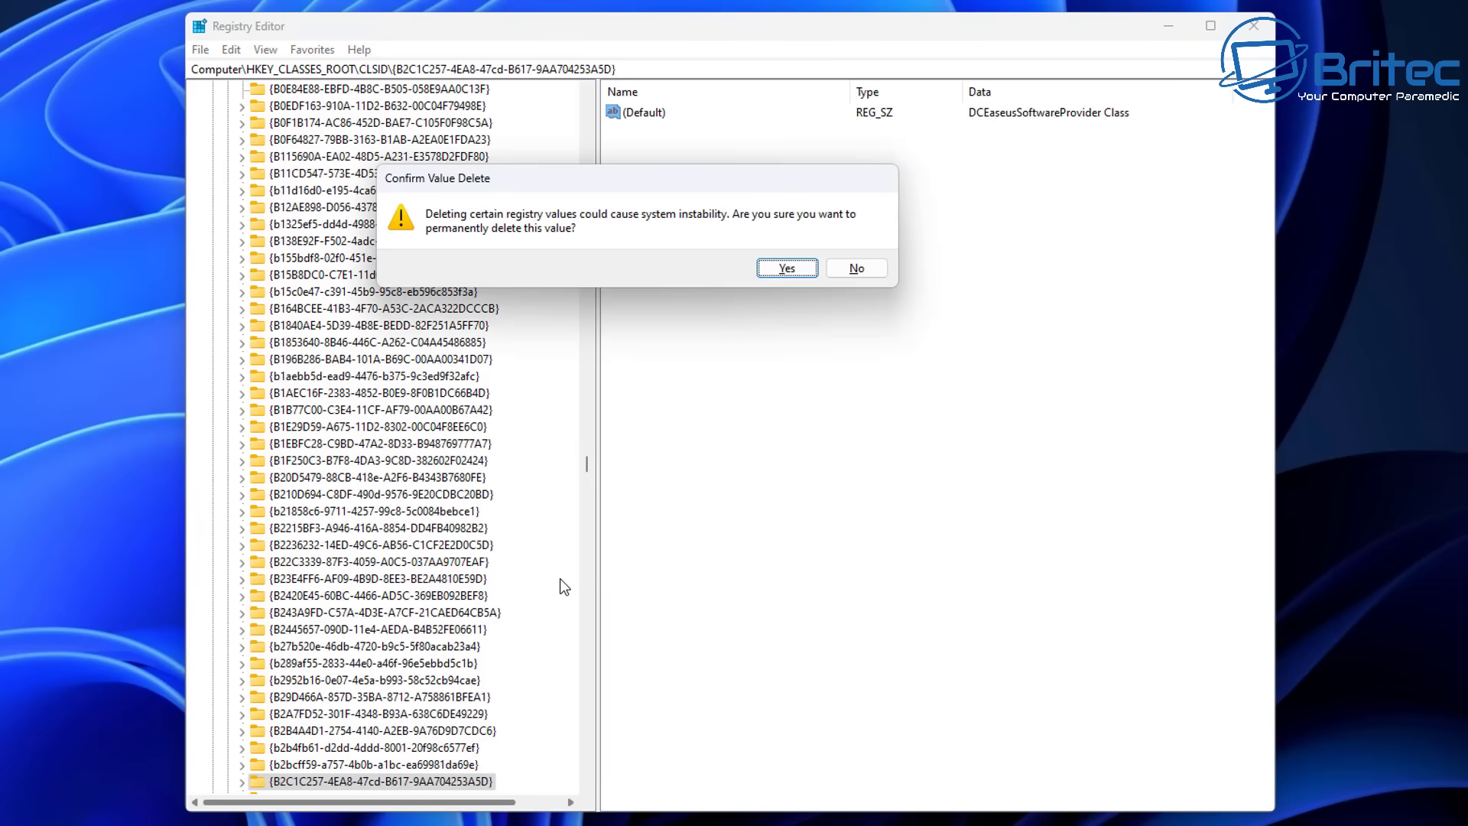
left_click(801, 269)
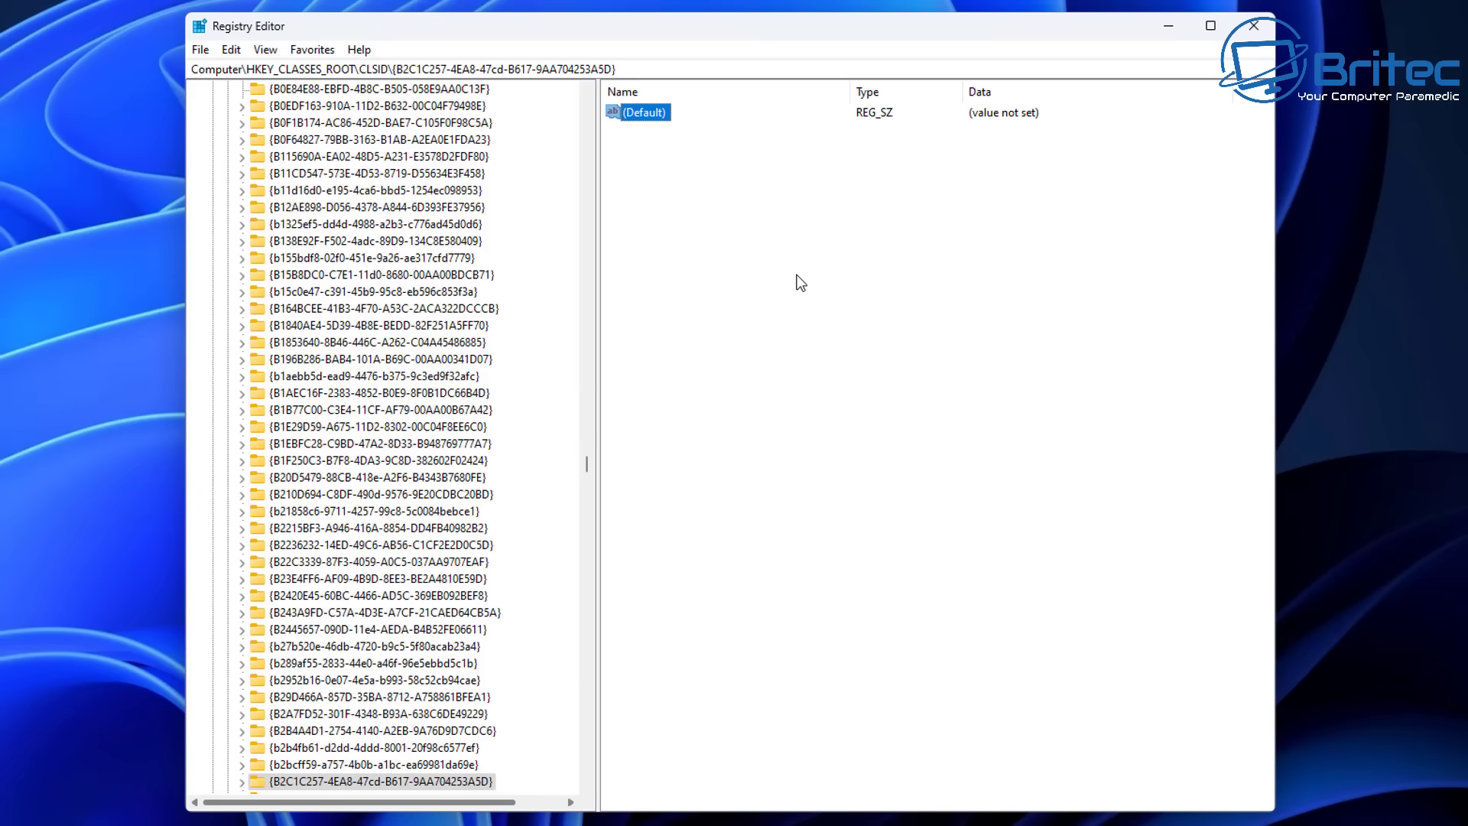
- Continue the EaseUS search and delete the default values of the InprocServer32 and ProgID subkeys of {B2C1C257-4EA8-47cd-B617-9AA704253A5D}
key("F3")
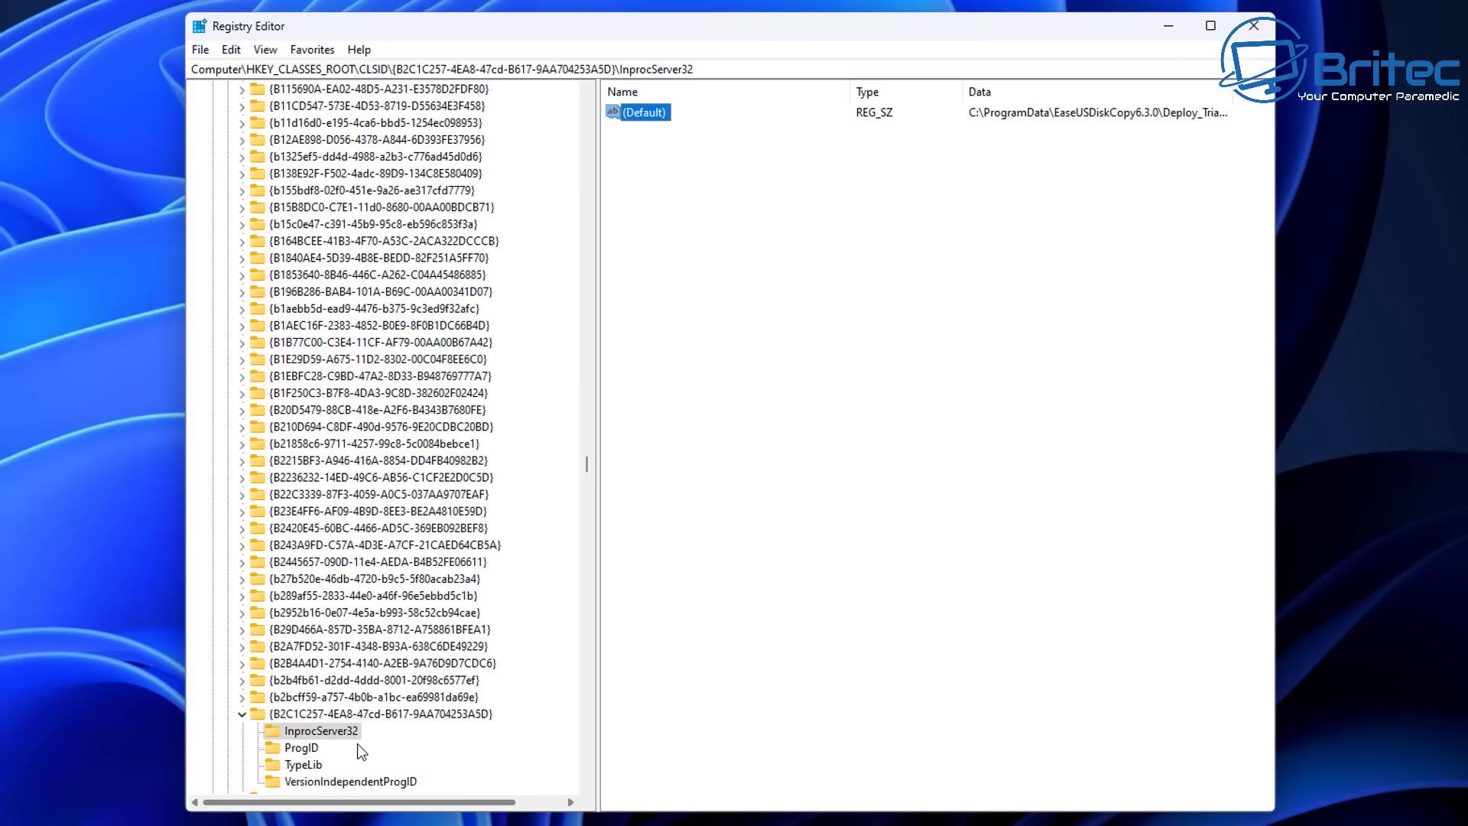
key("Delete")
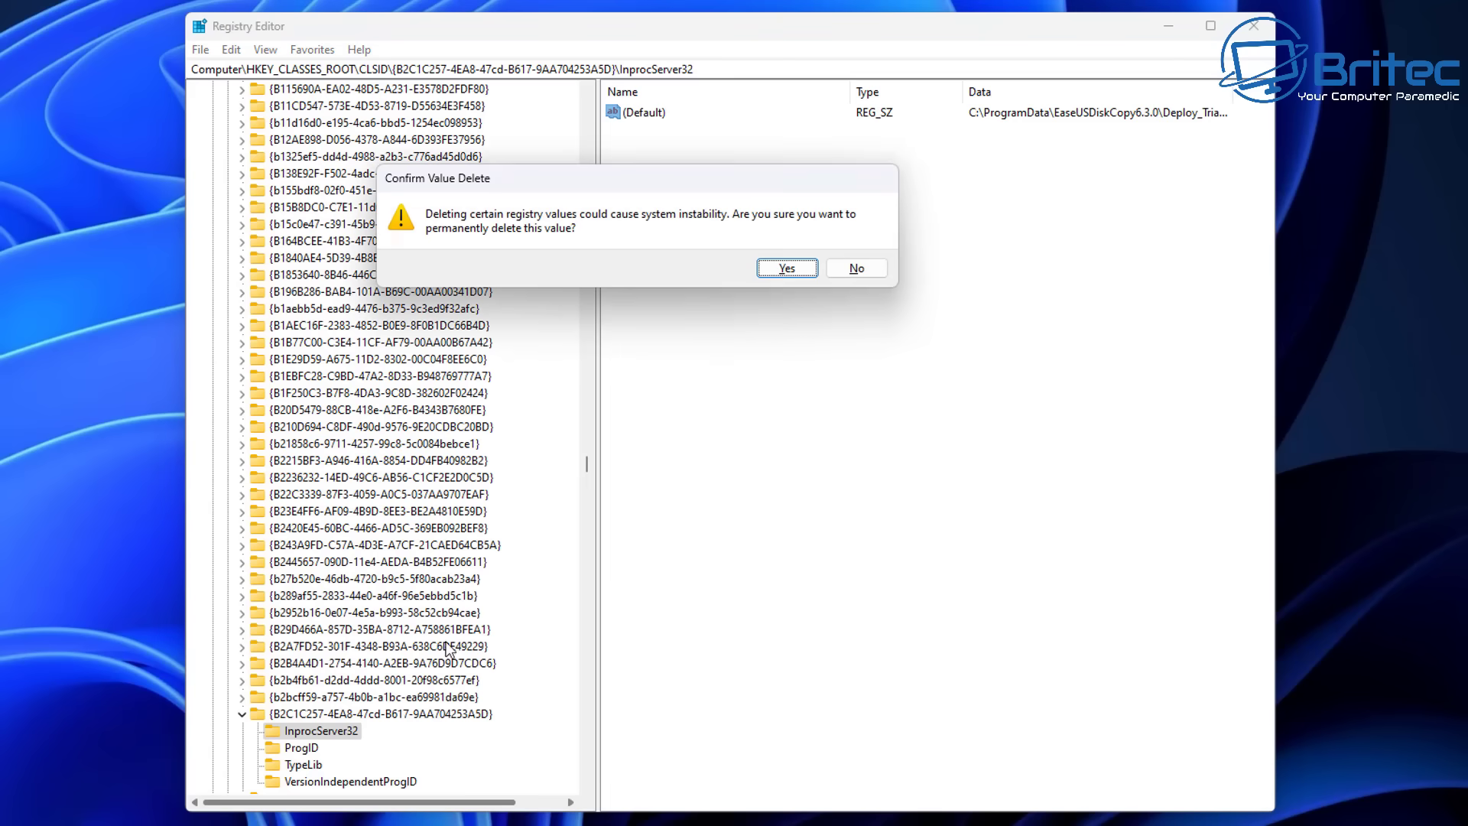
left_click(787, 267)
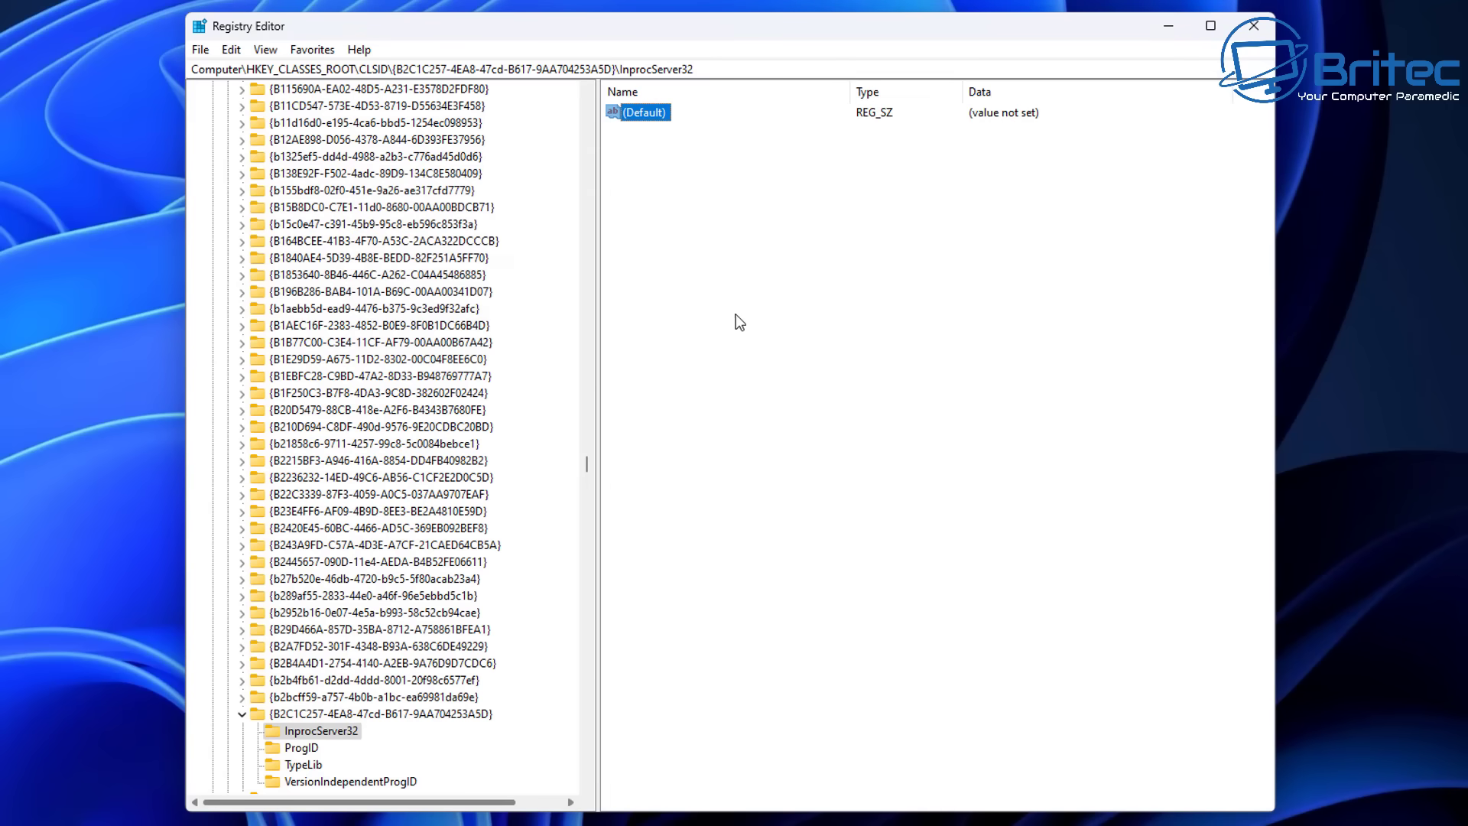
key("Down")
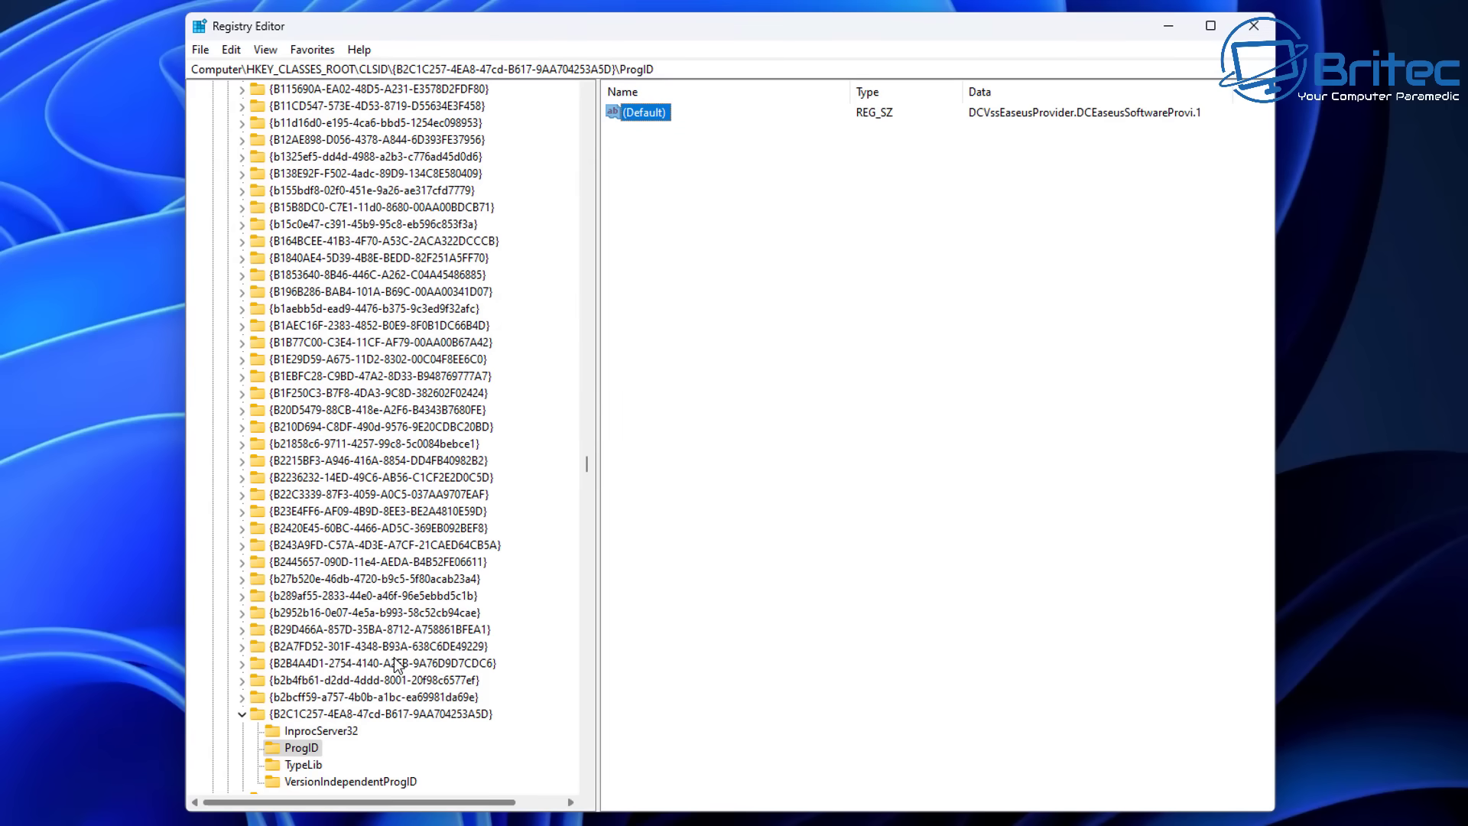
key("Delete")
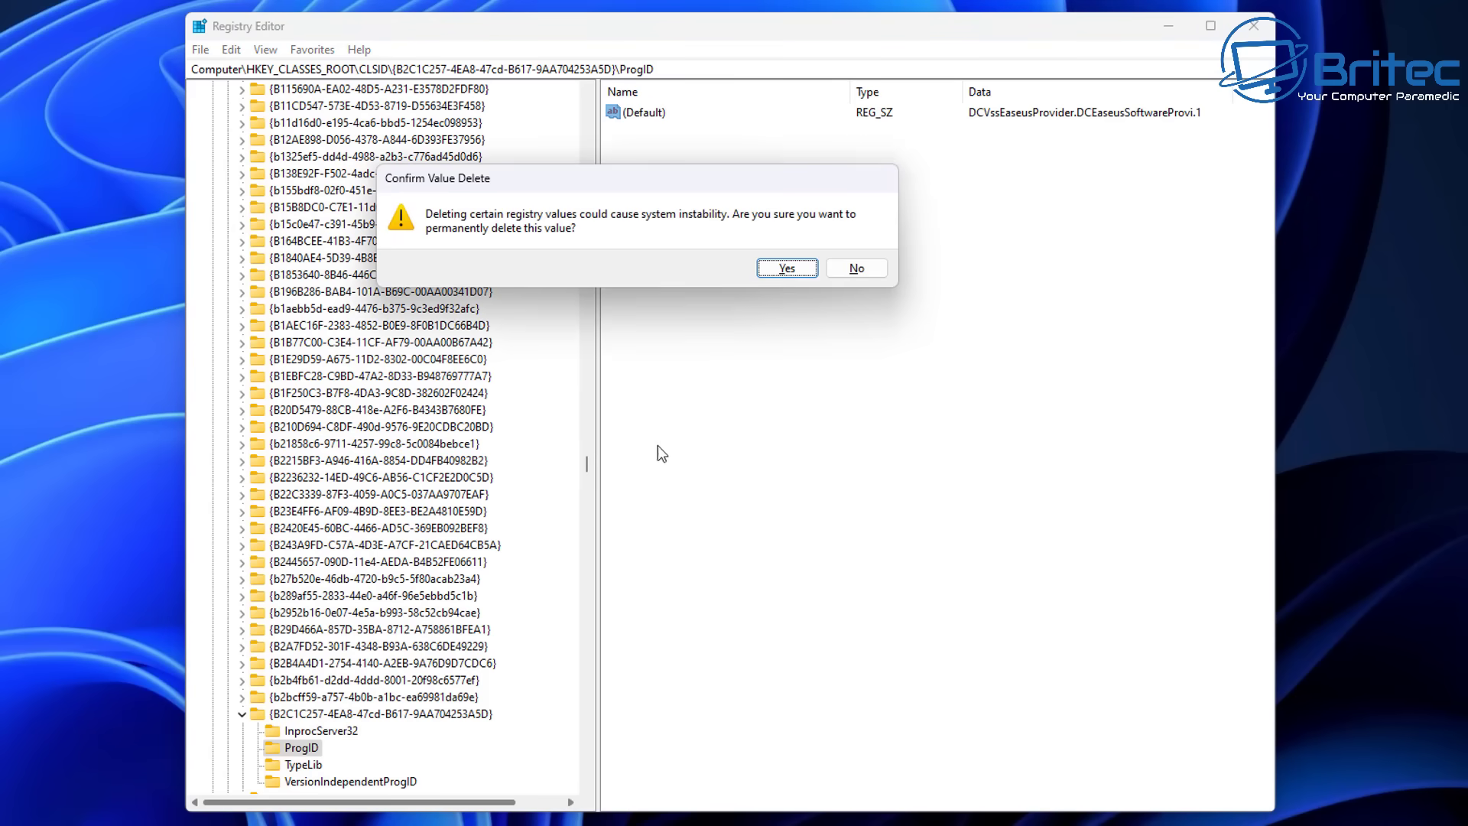
left_click(788, 268)
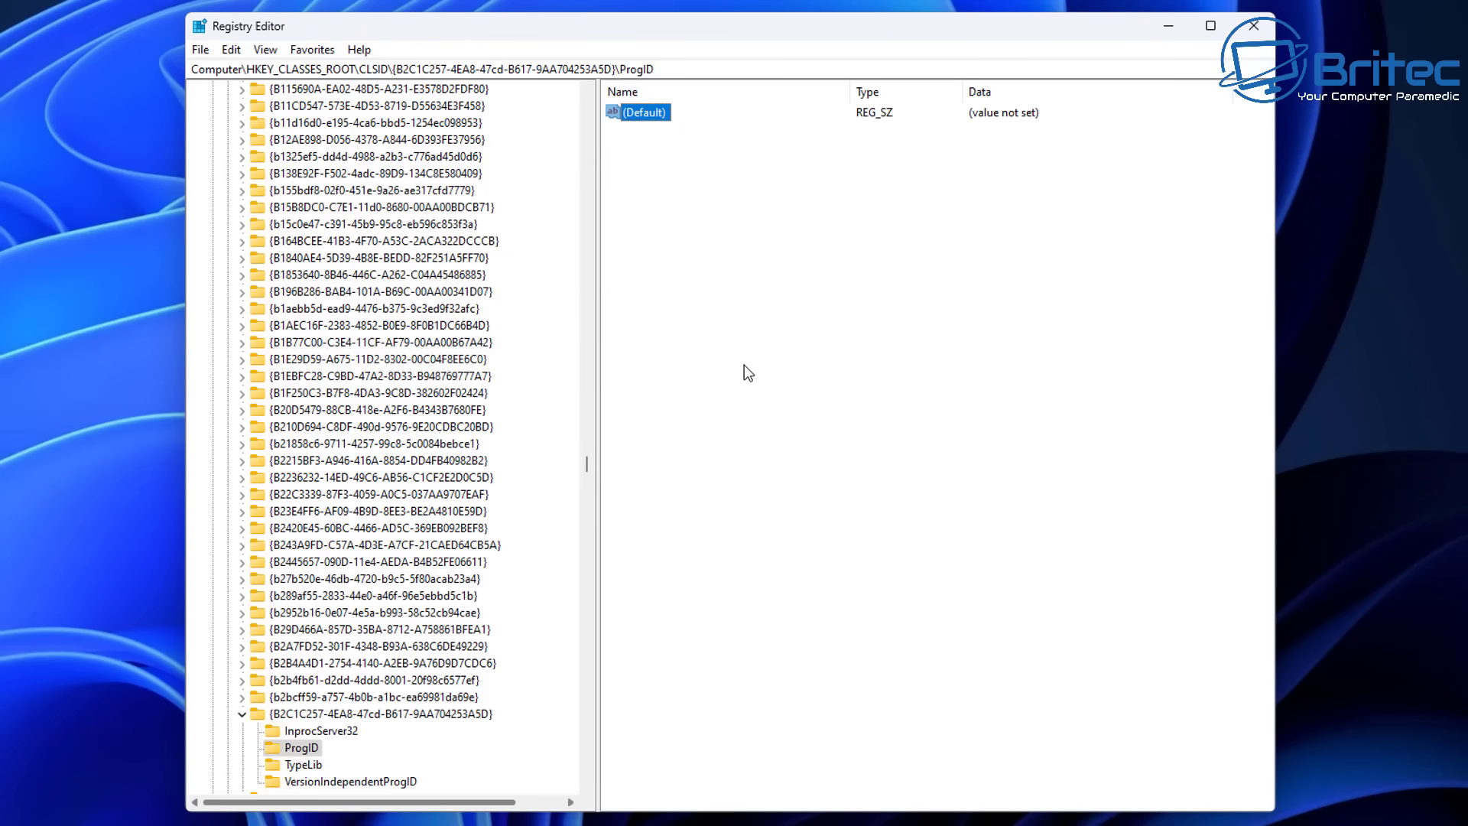
- Delete the default value of the VersionIndependentProgID subkey of {B2C1C257-4EA8-47cd-B617-9AA704253A5D}
key("Tab")
key("Down")
key("Down")
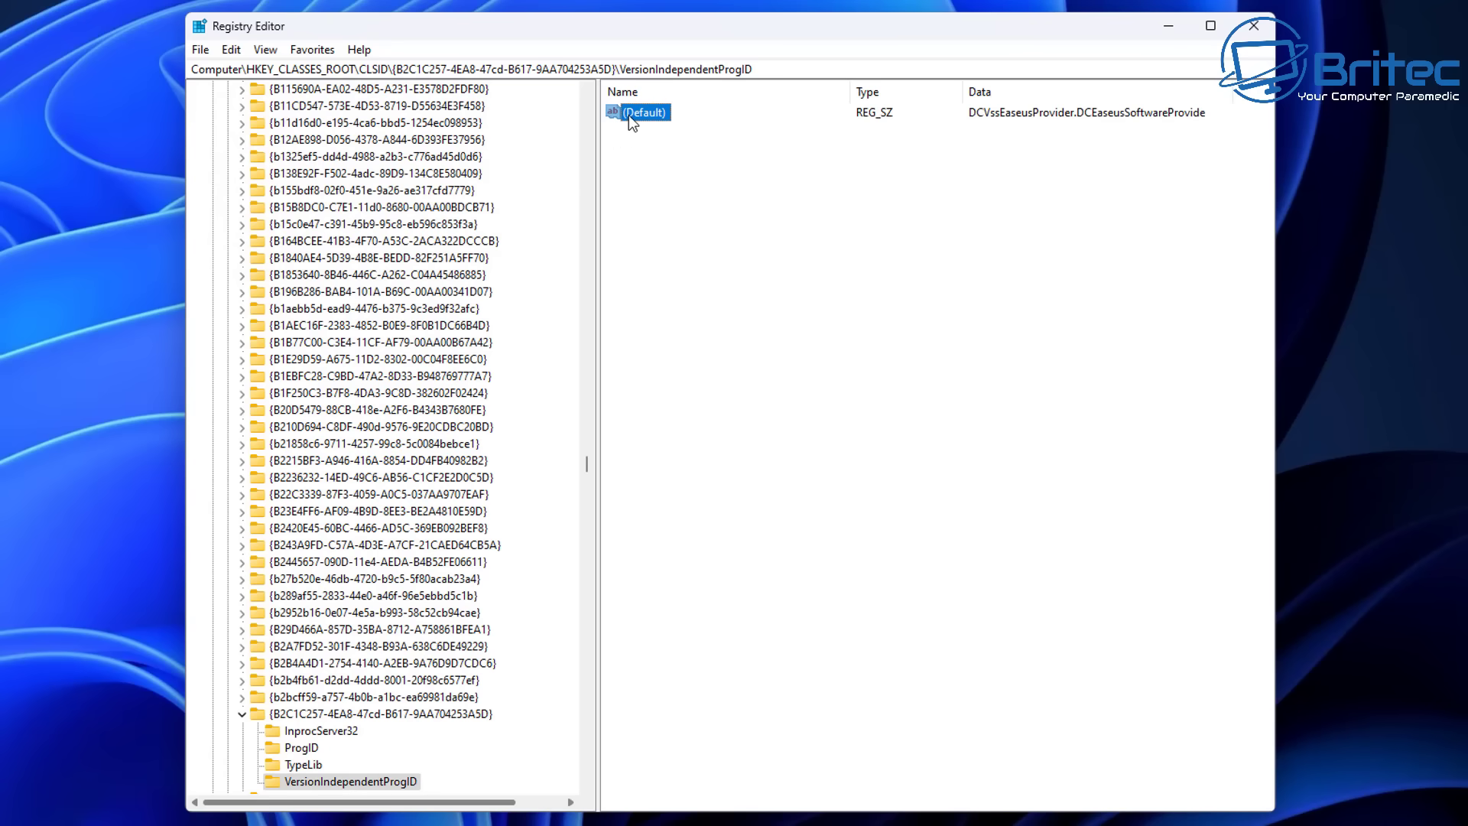
key("Delete")
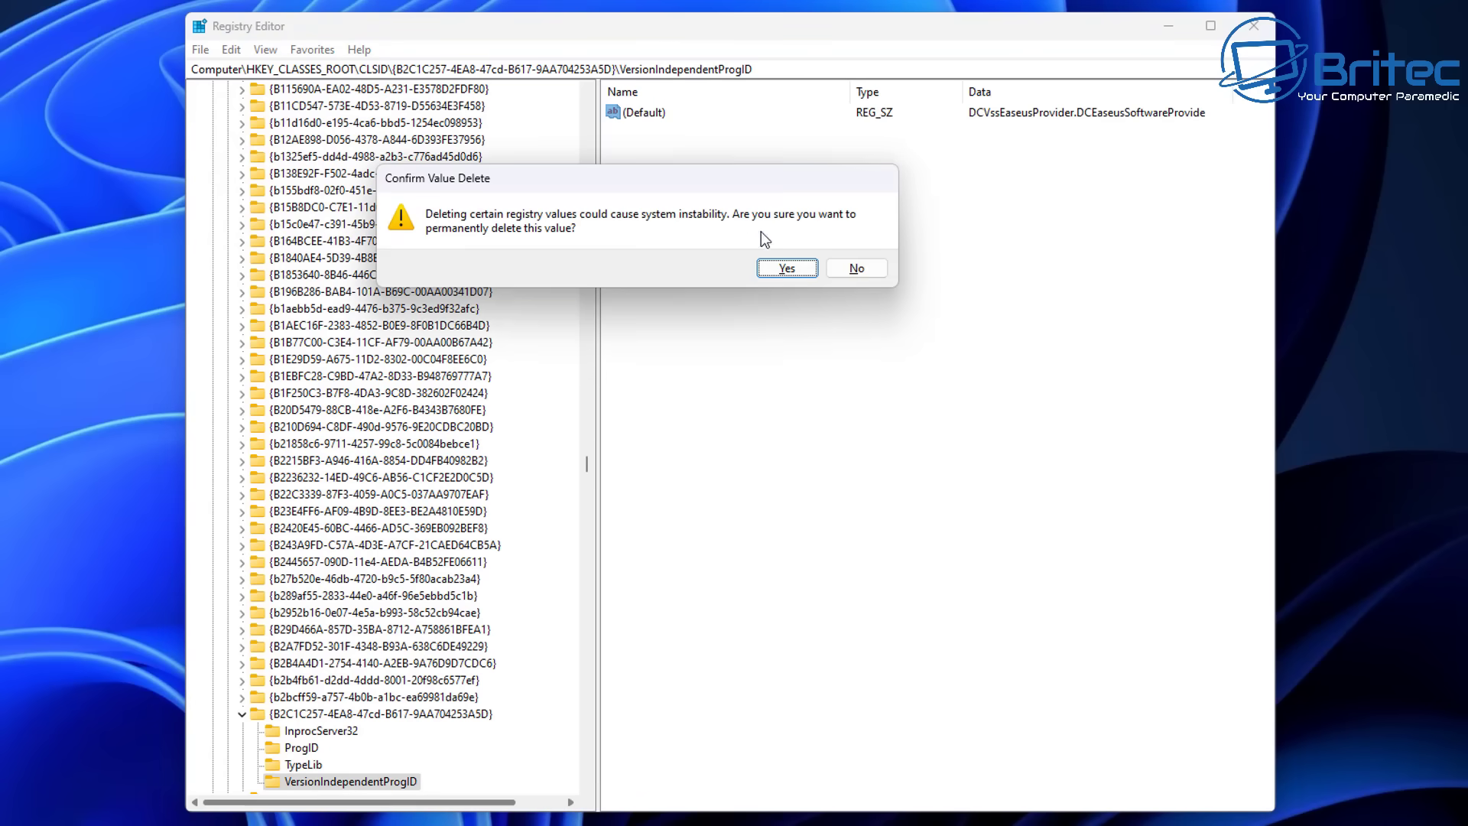
key("Return")
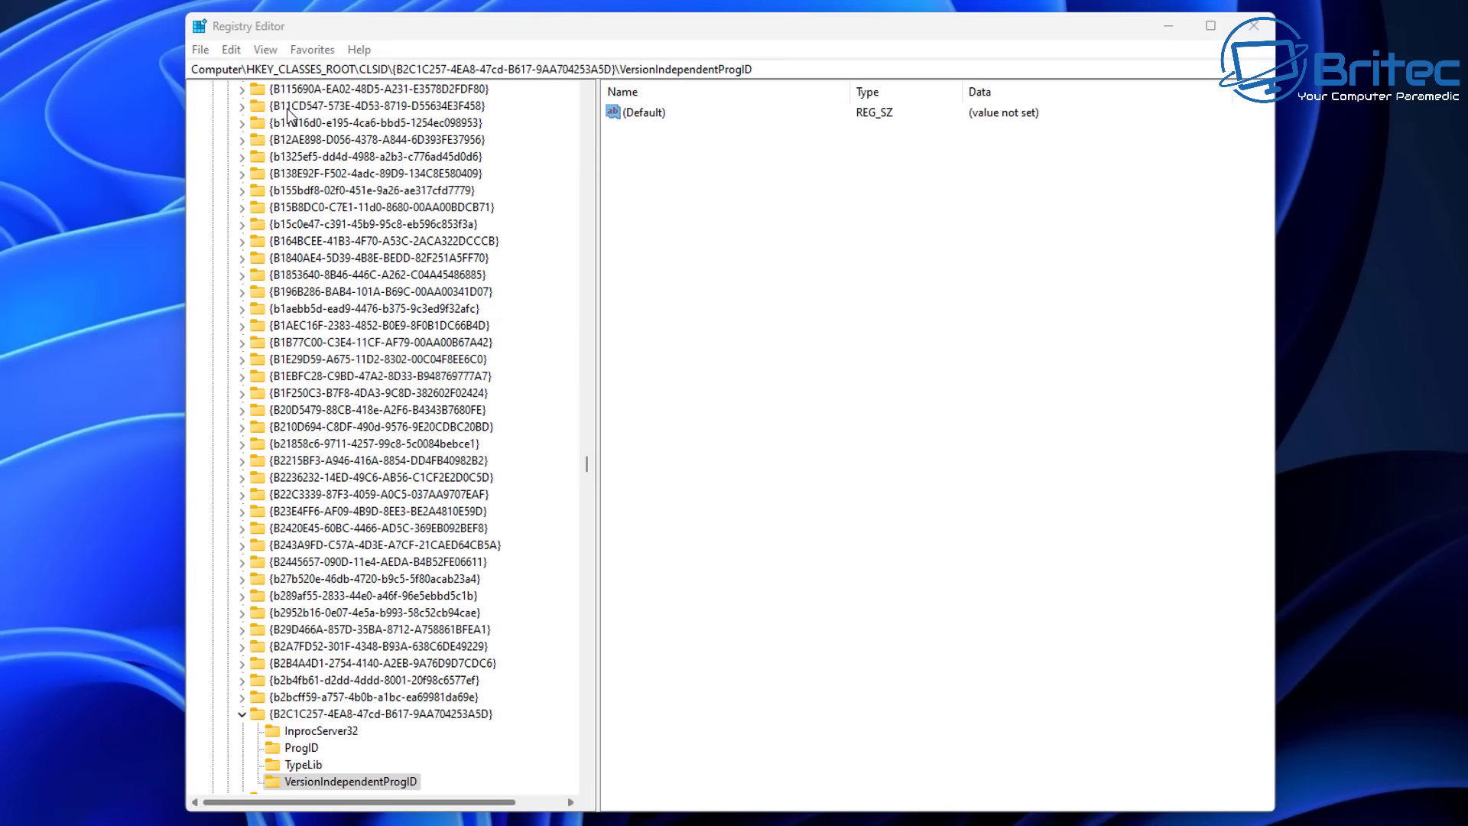
- Continue the EaseUS search and delete the default values of the InprocServer32 and ProgID subkeys of {B8CAC06D-E6A2-45c6-836D-ADF456286B13}
left_click(411, 35)
key("F3")
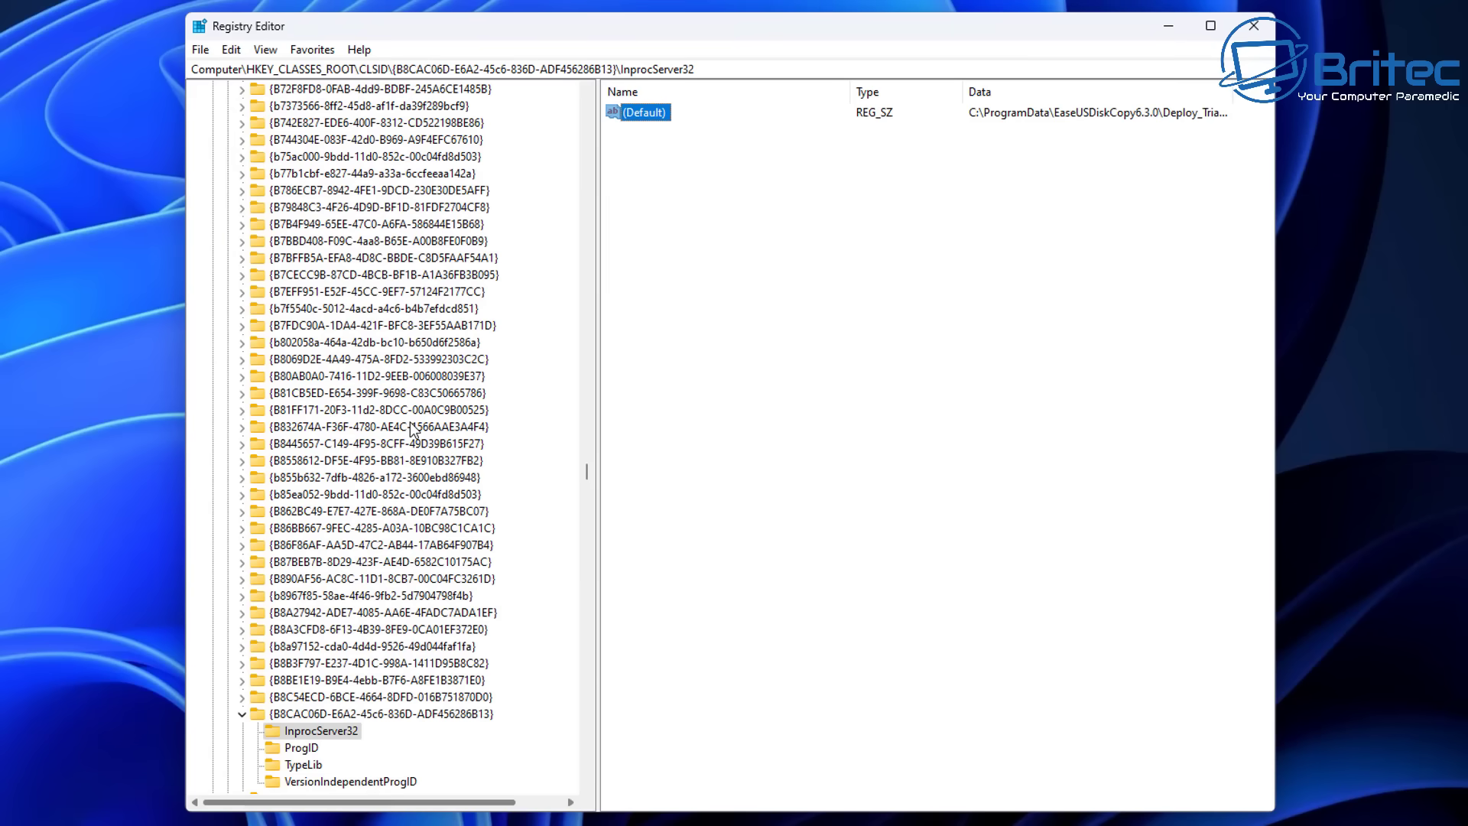
key("Delete")
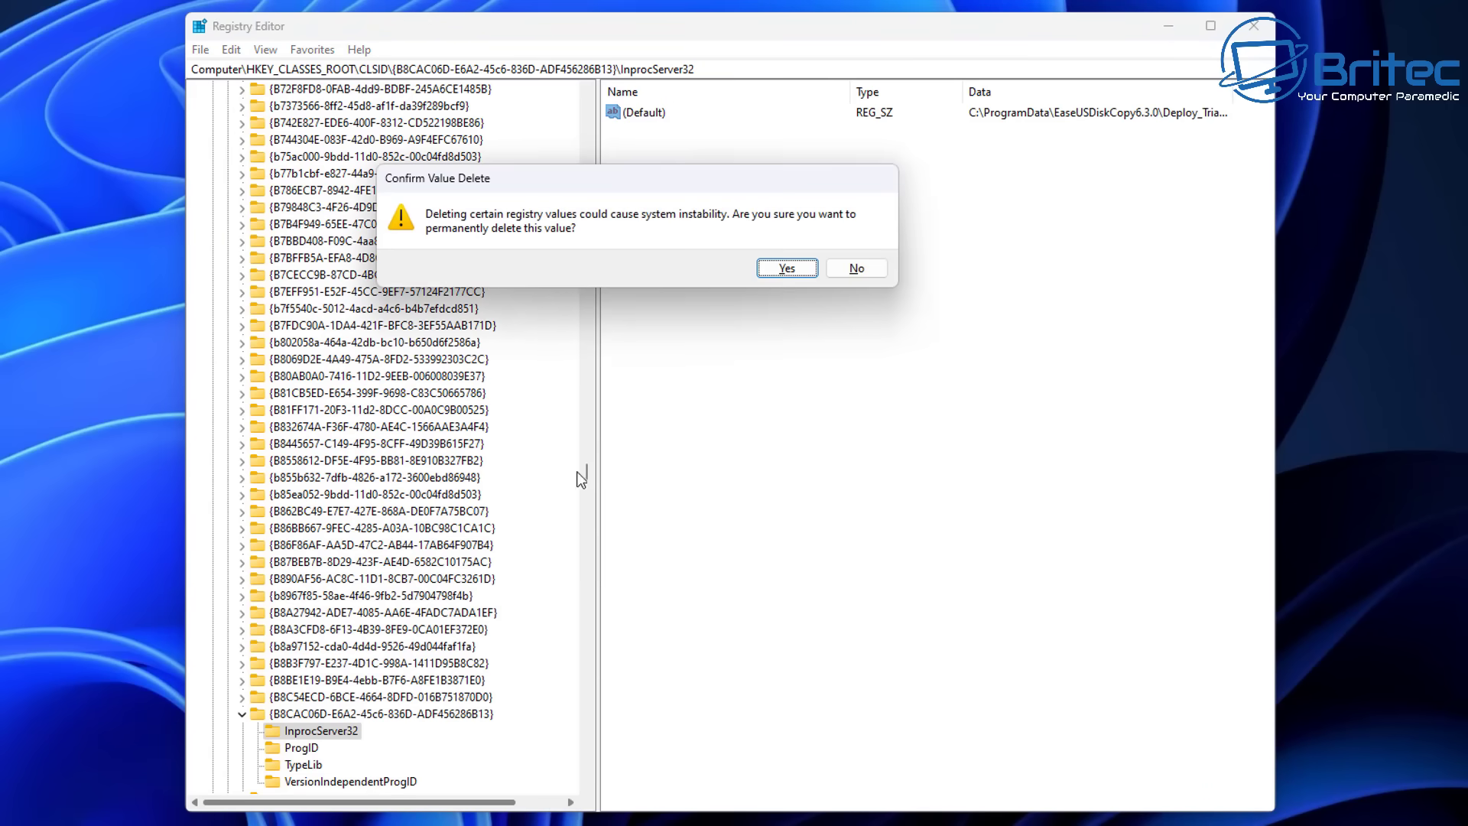
left_click(799, 273)
key("F3")
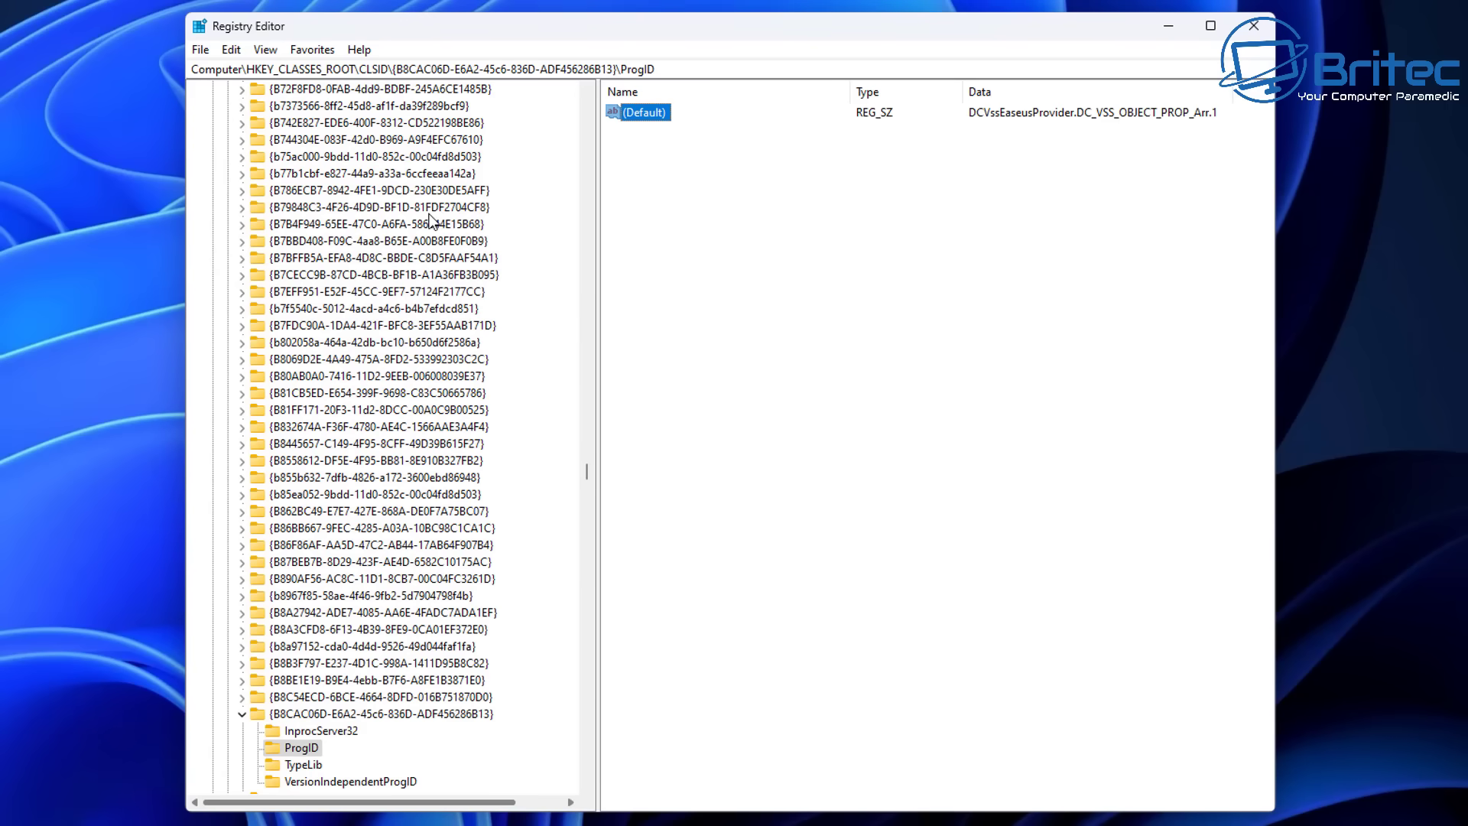
key("Delete")
left_click(788, 268)
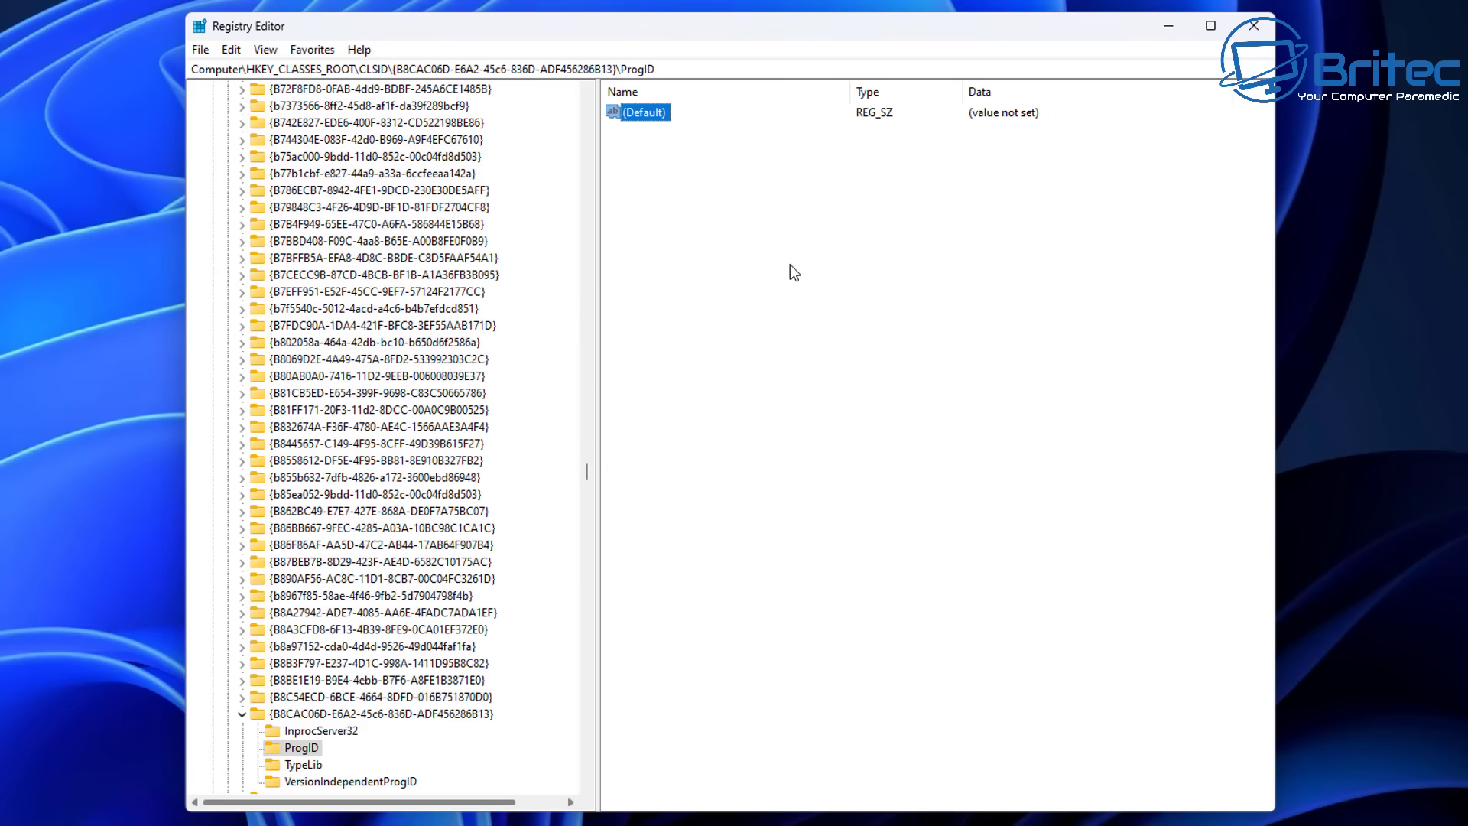
- Continue the EaseUS search past the VersionIndependentProgID subkey and through the Compatibility Assistant\Store key under HKEY_CURRENT_USER
key("F3")
key("F3")
right_click(369, 783)
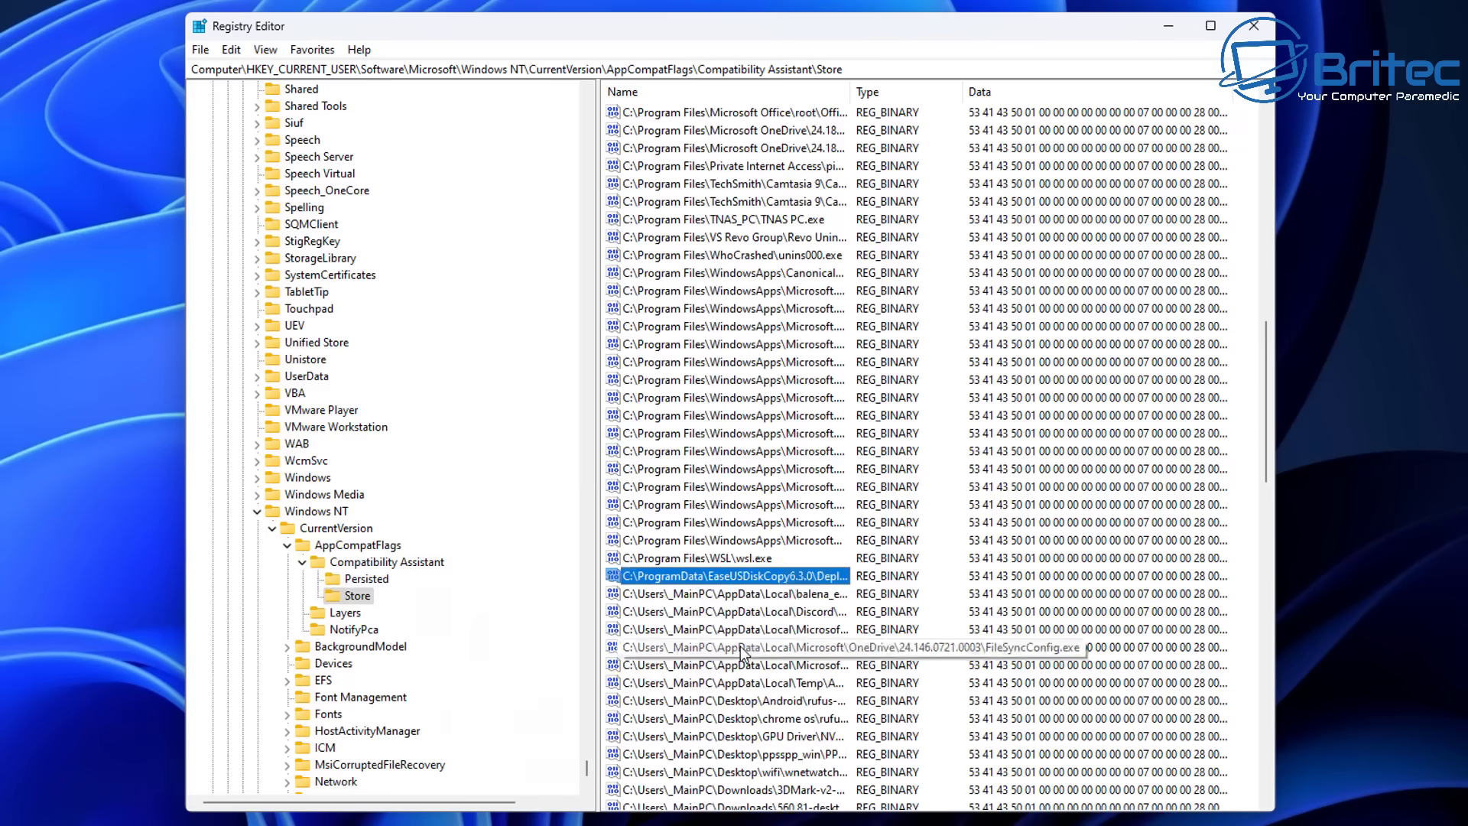
key("F3")
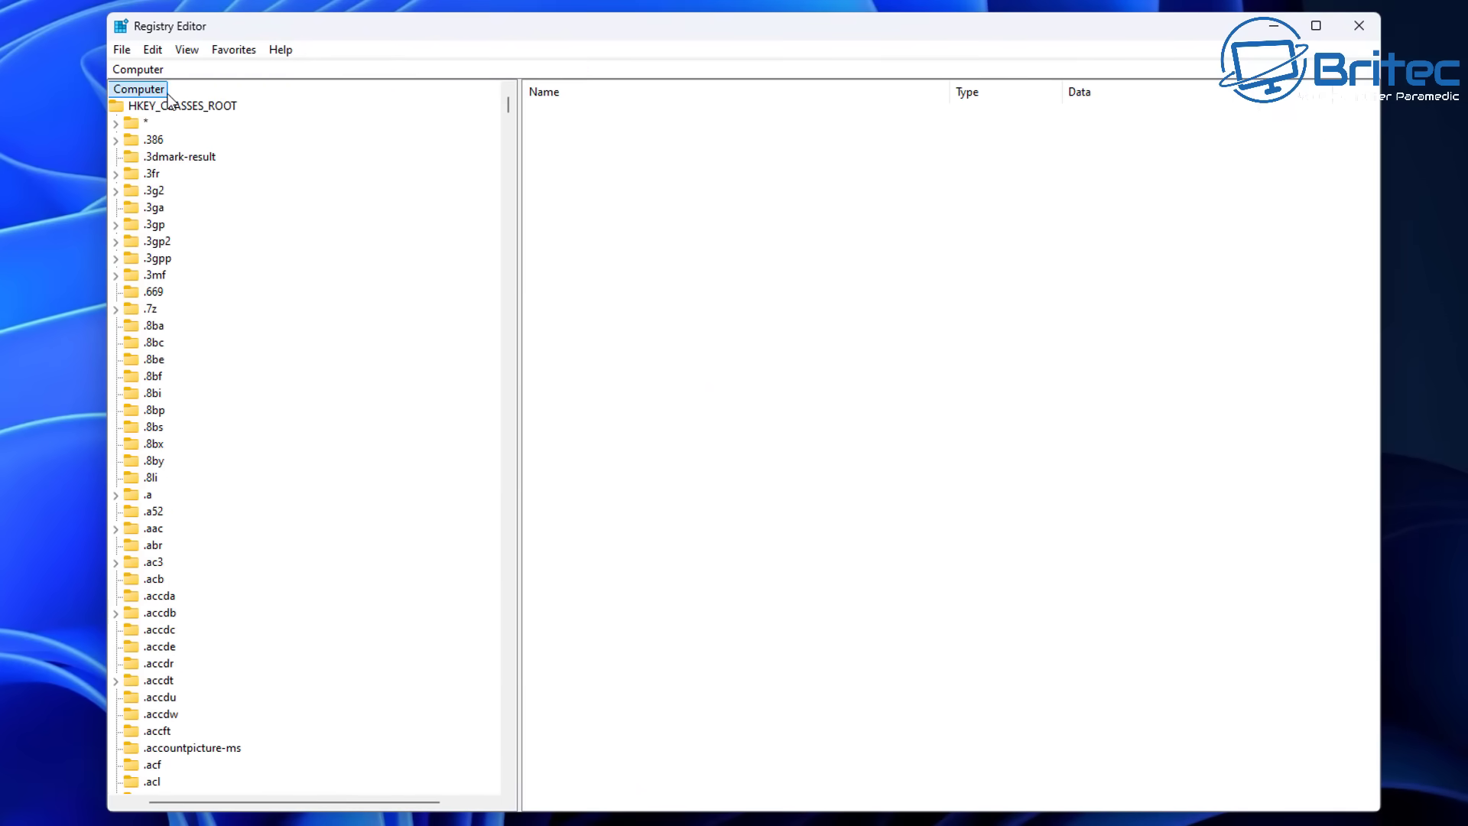
- Search the whole registry again from Computer for EaseUS in keys, values and data
left_click(152, 49)
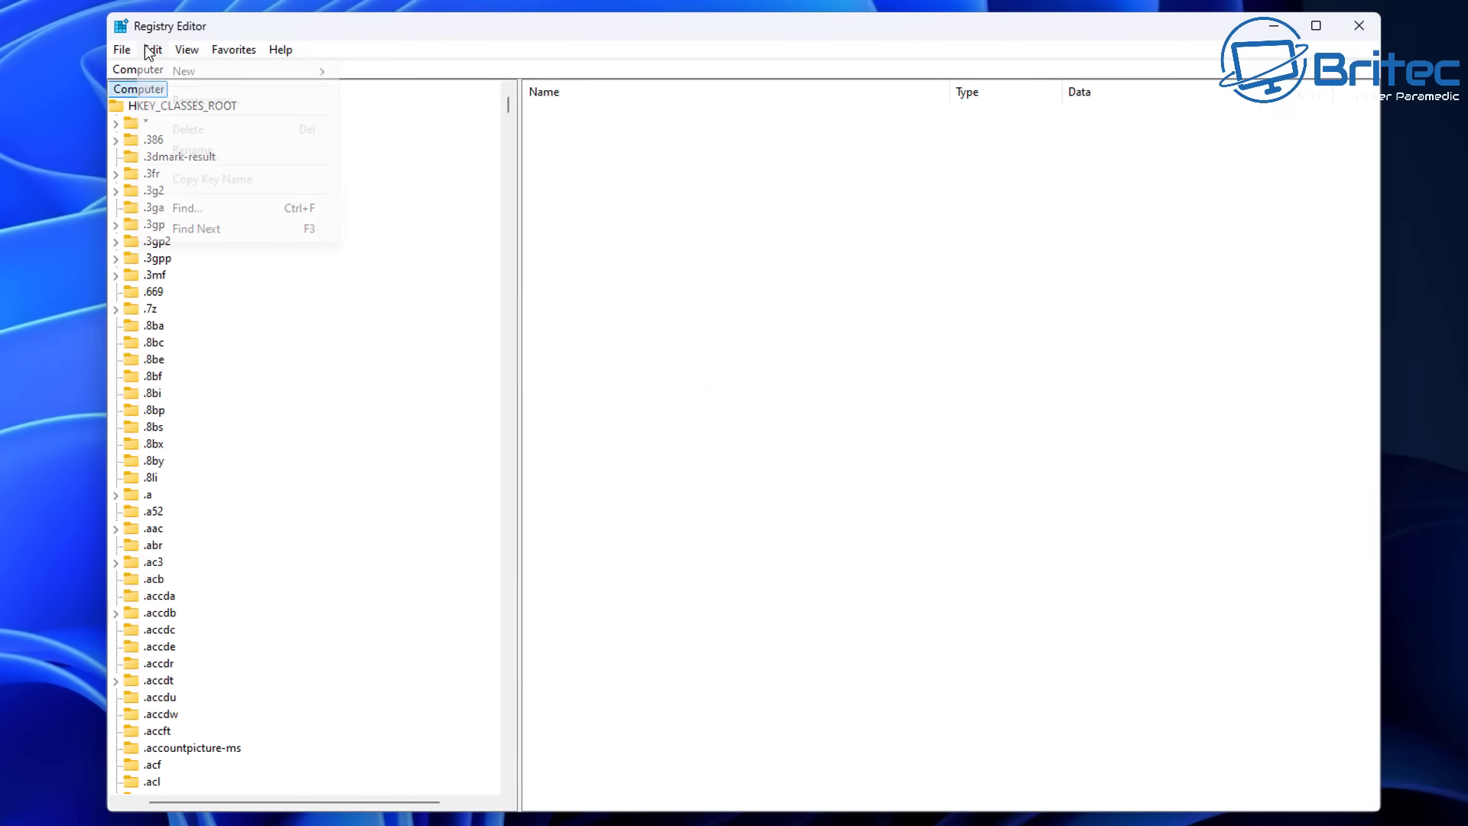
left_click(184, 208)
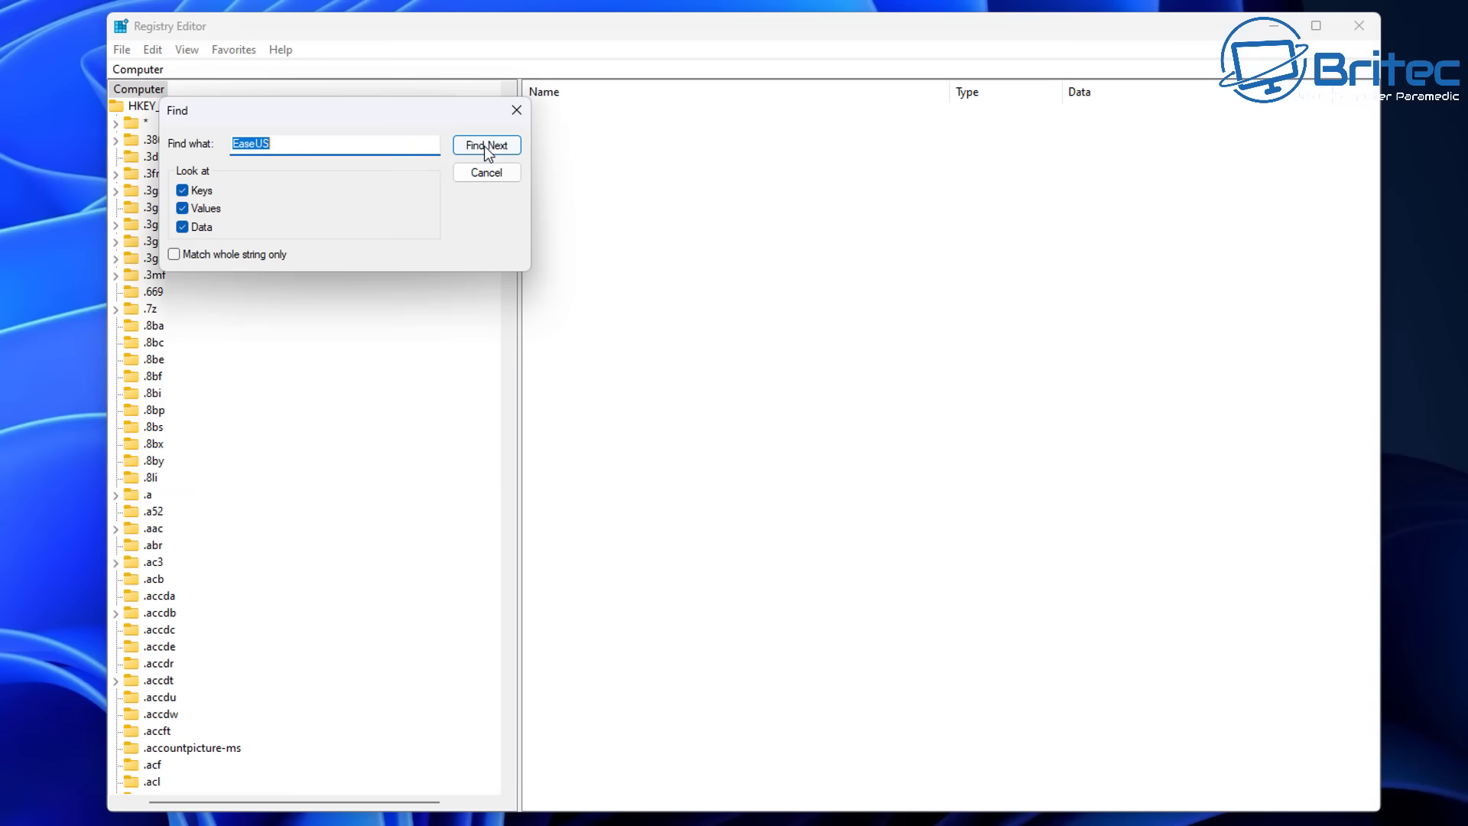
left_click(484, 145)
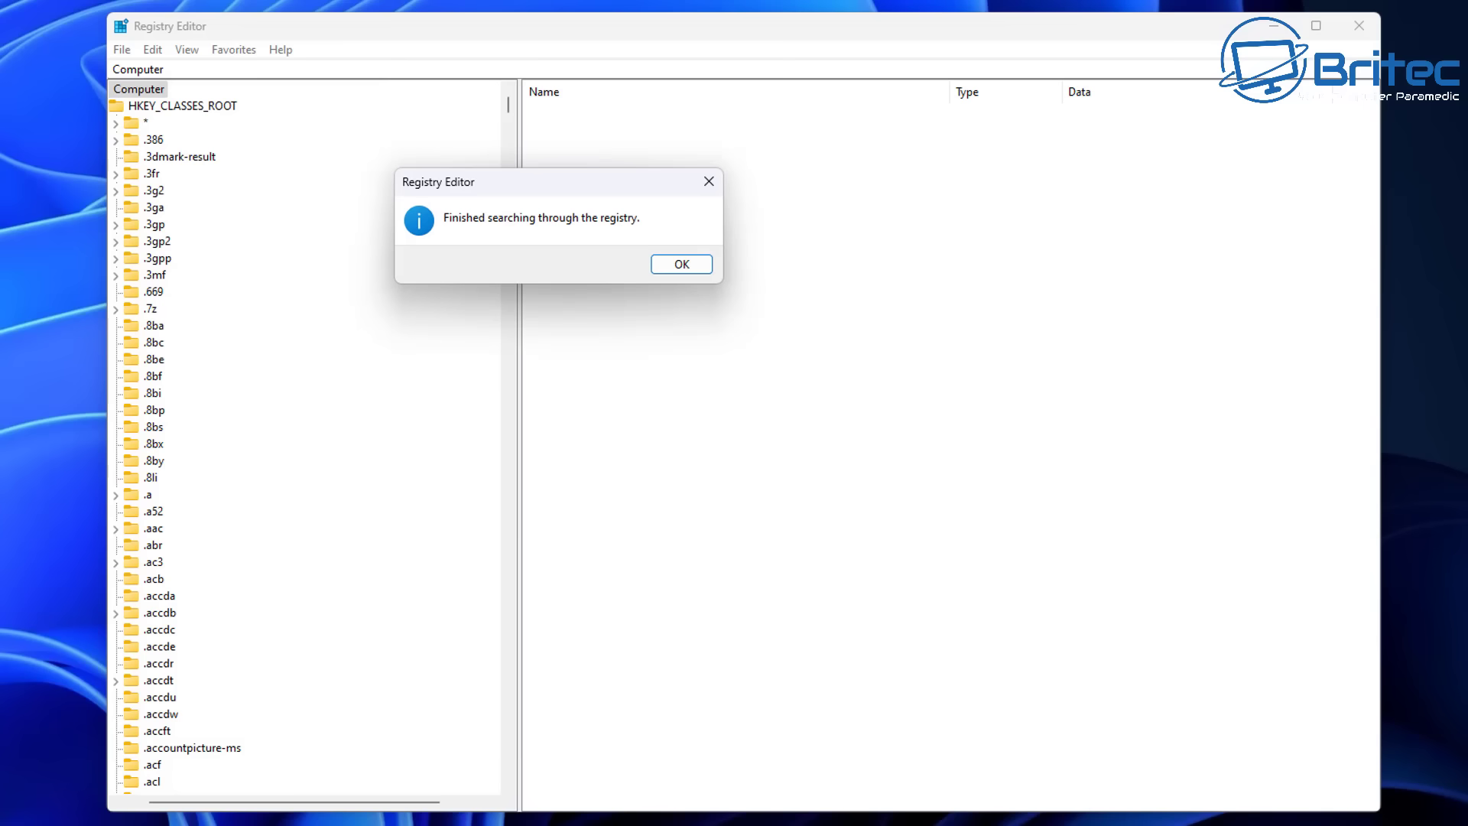
left_click(681, 263)
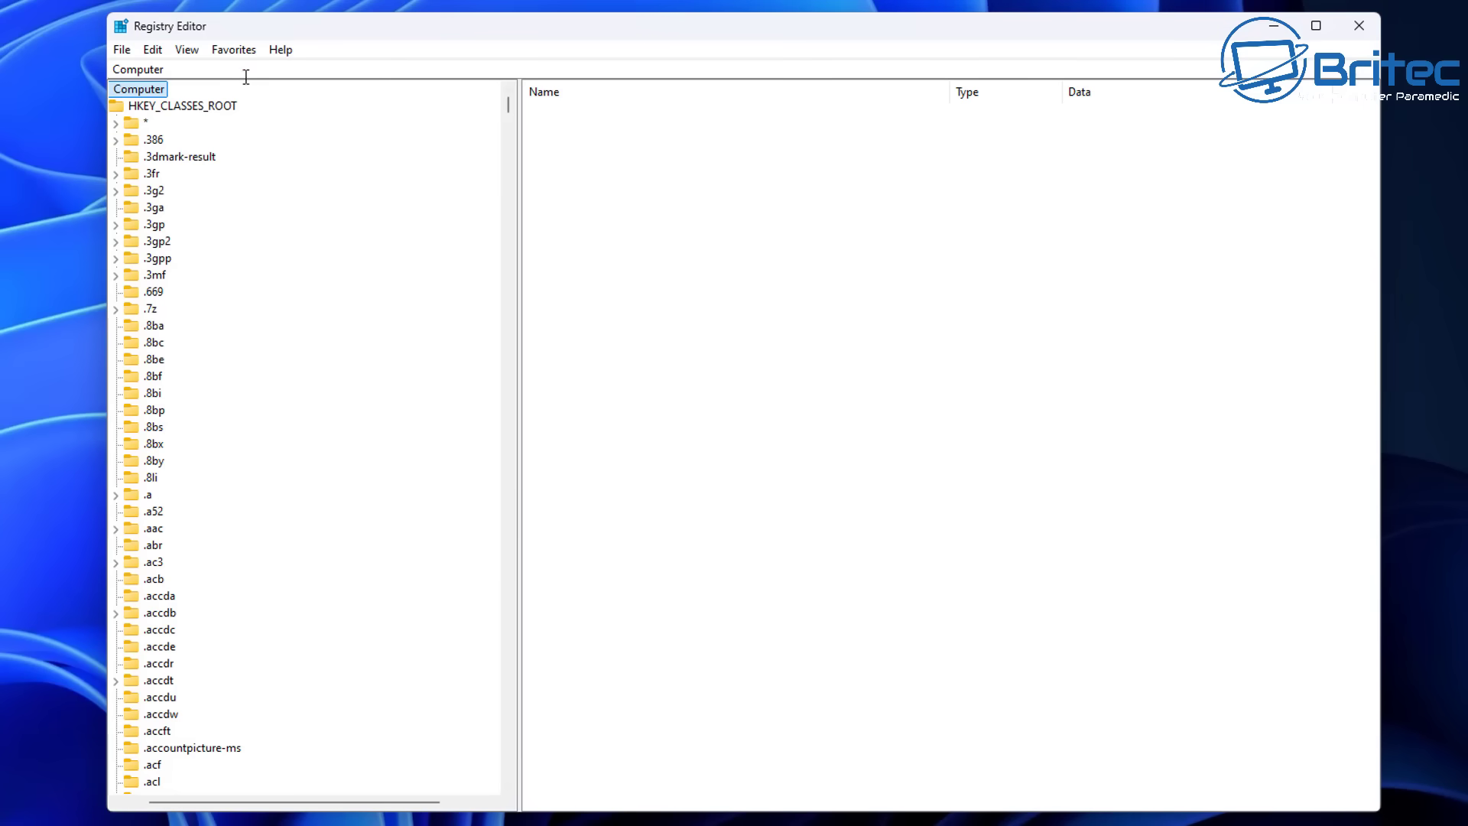
- Search the whole registry for Disk Copy and close Registry Editor
left_click(152, 50)
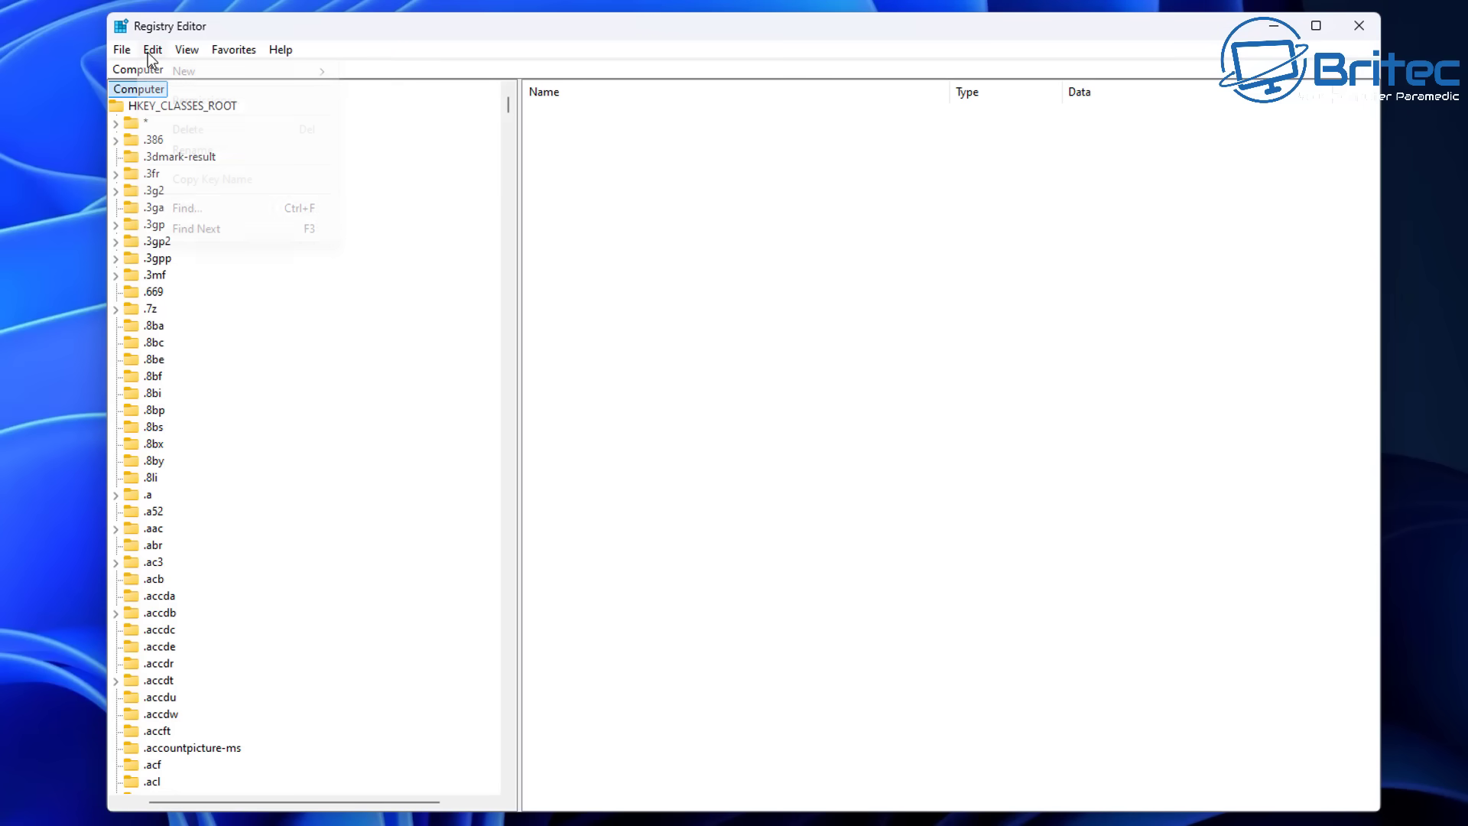
left_click(189, 209)
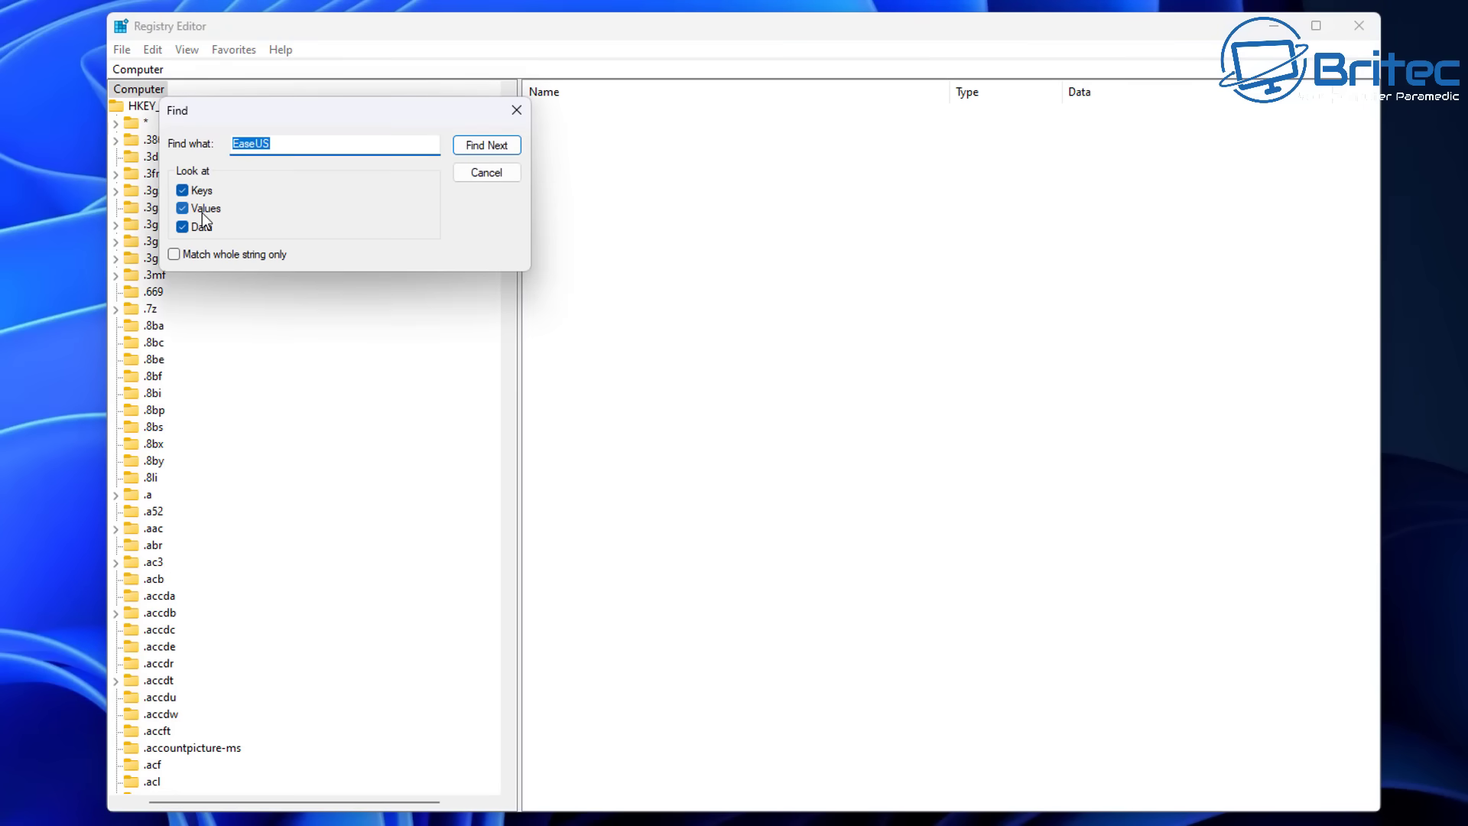
type("Disk Copy")
key("Return")
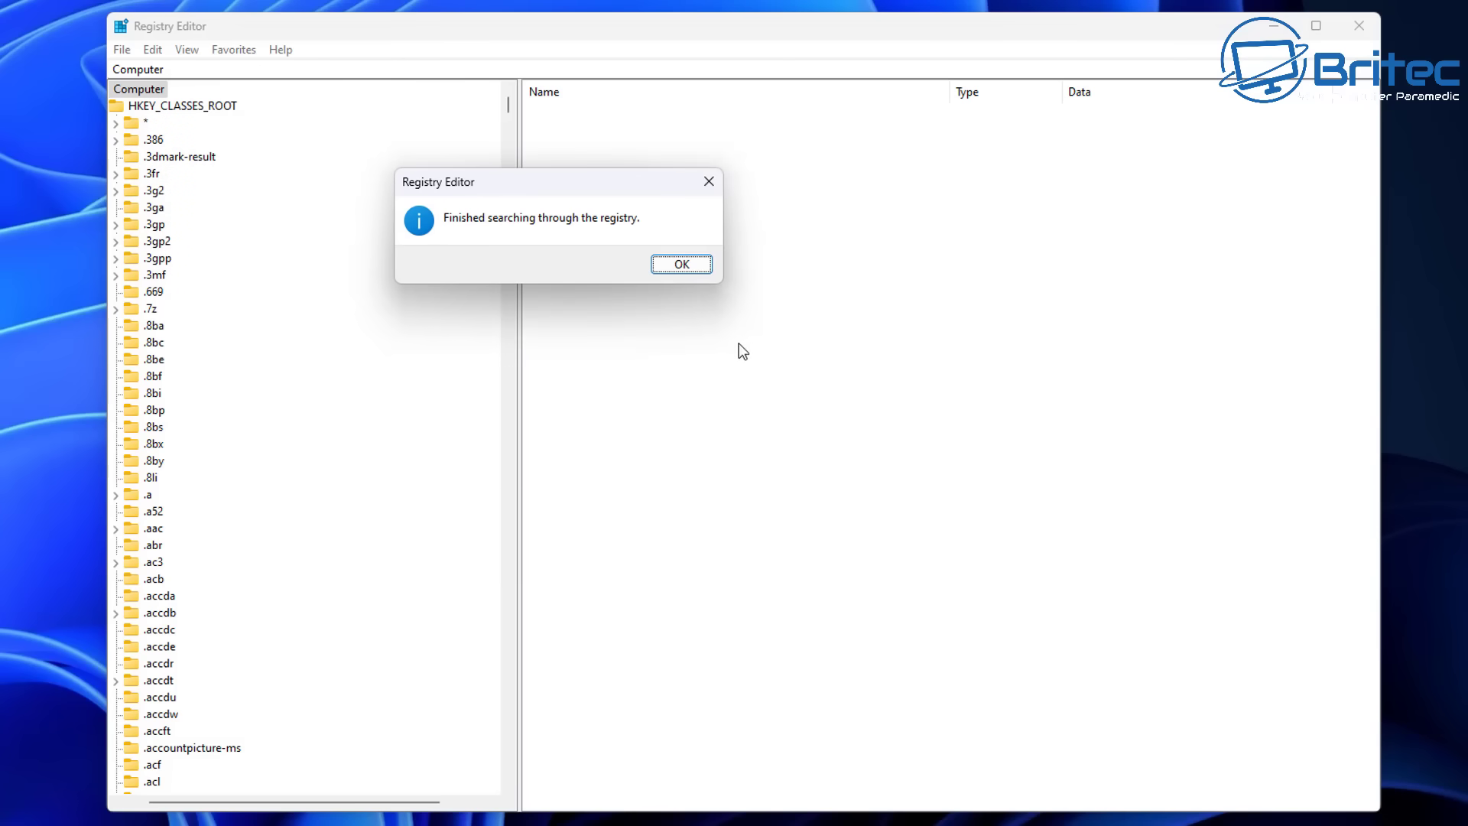
left_click(681, 264)
left_click_drag(744, 35, 550, 39)
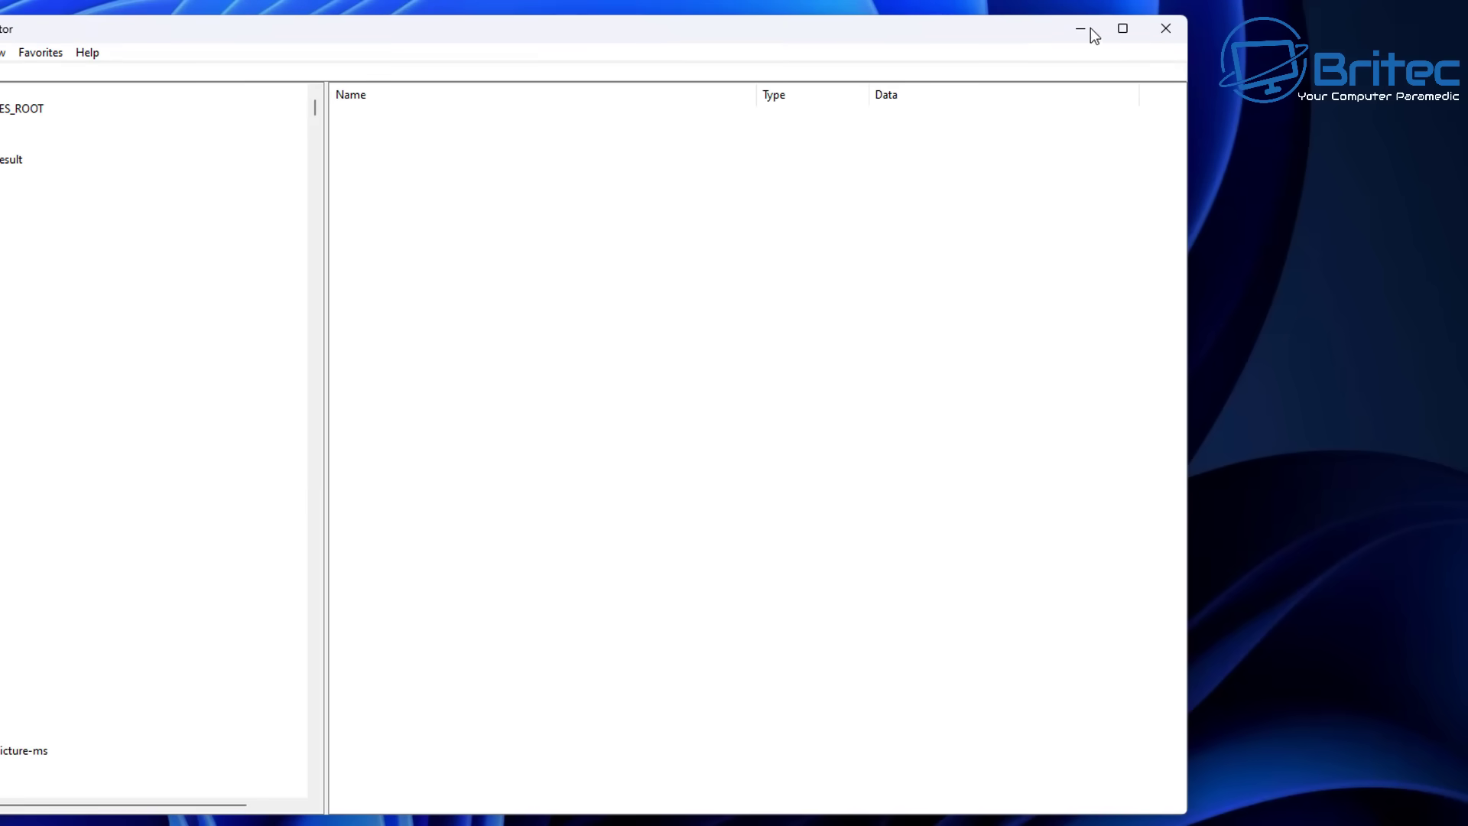
left_click(1163, 36)
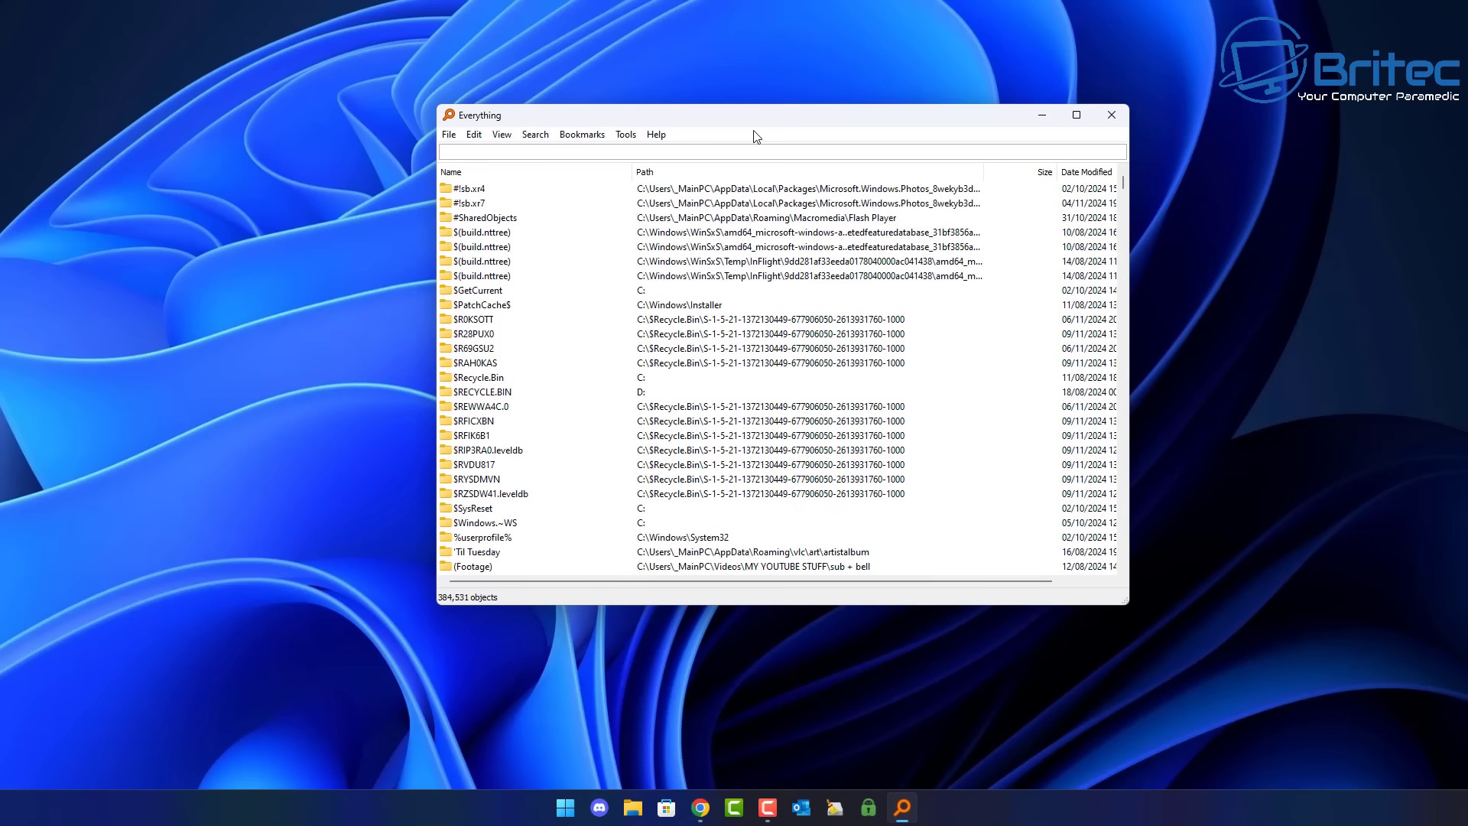
- Switch to Everything and search all files and folders for EaseUS
left_click_drag(737, 124, 703, 123)
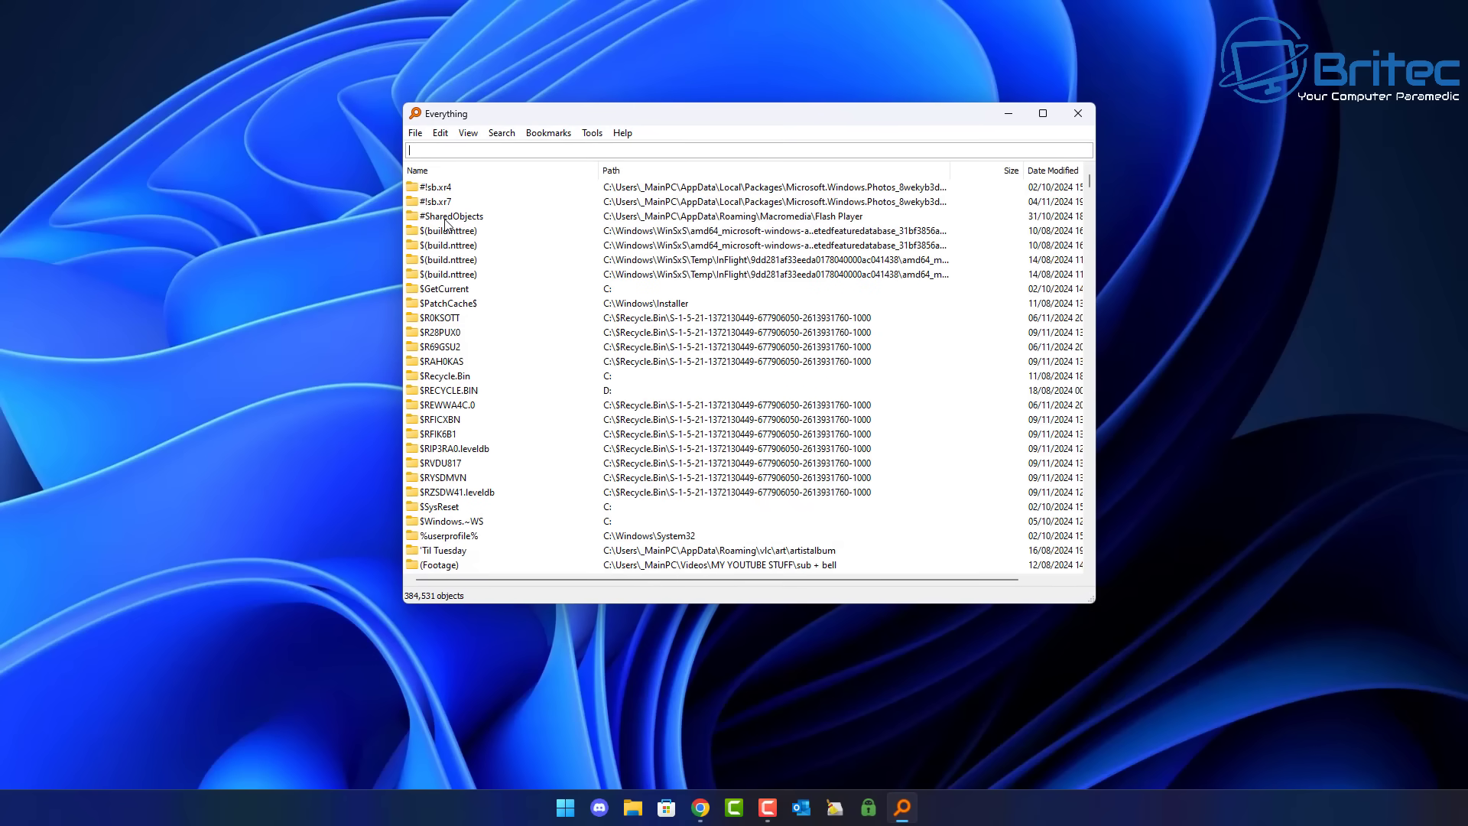
type("EaseU")
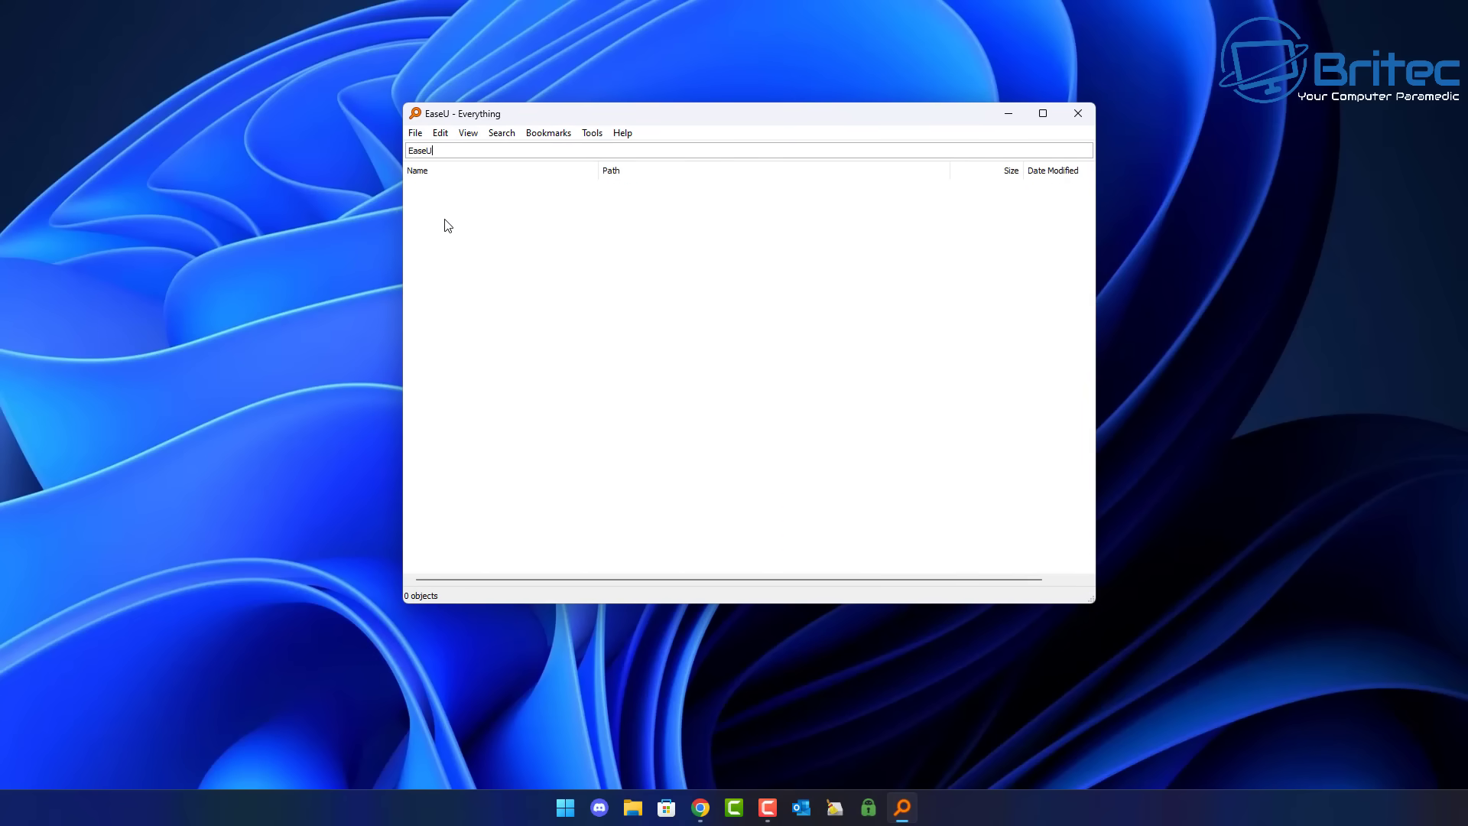
type("S")
- Replace the file search term with Disk Copy to check for leftovers and close Everything
double_click(456, 154)
type("i")
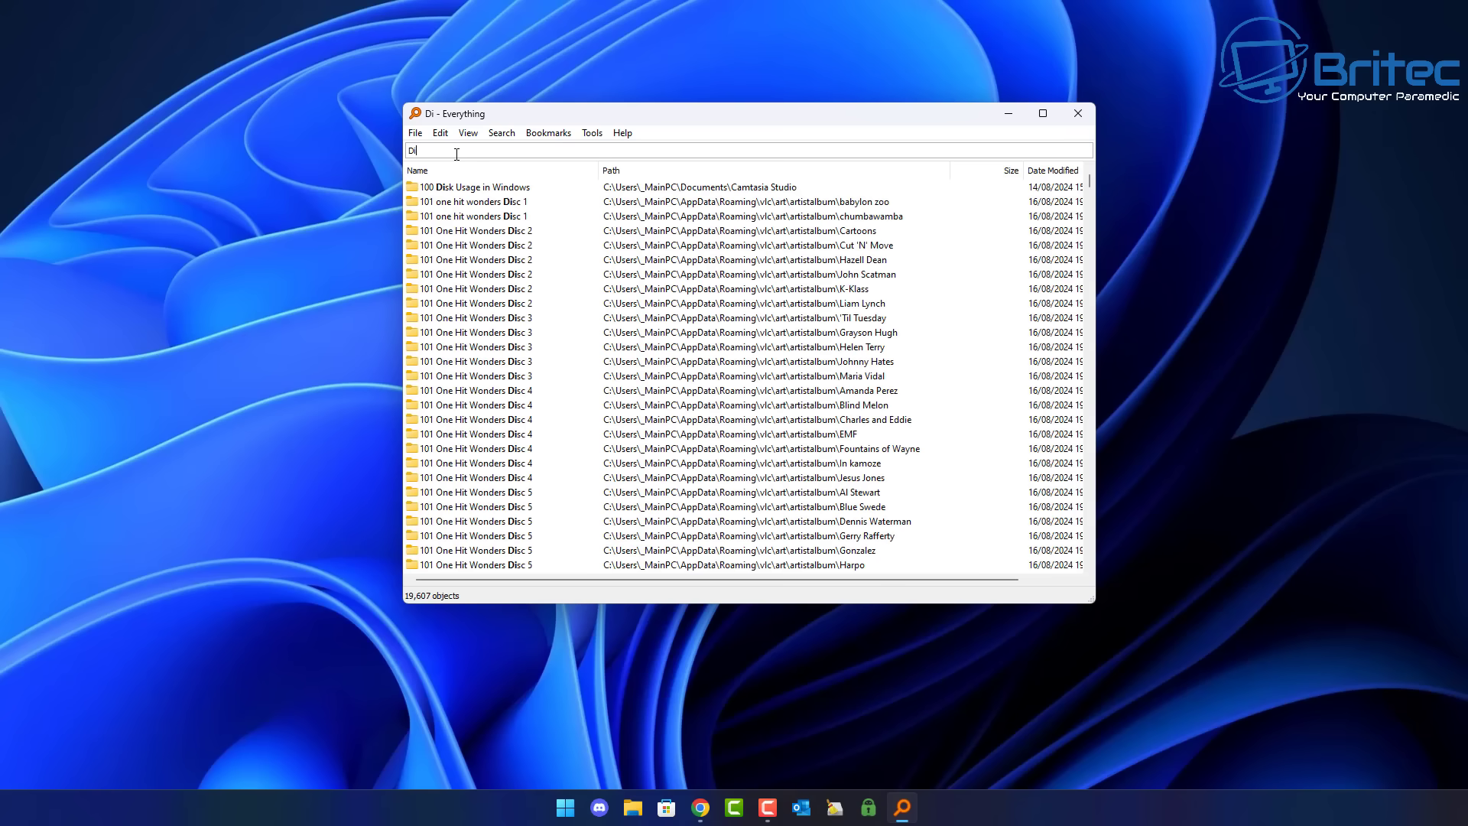
type("sk Copy")
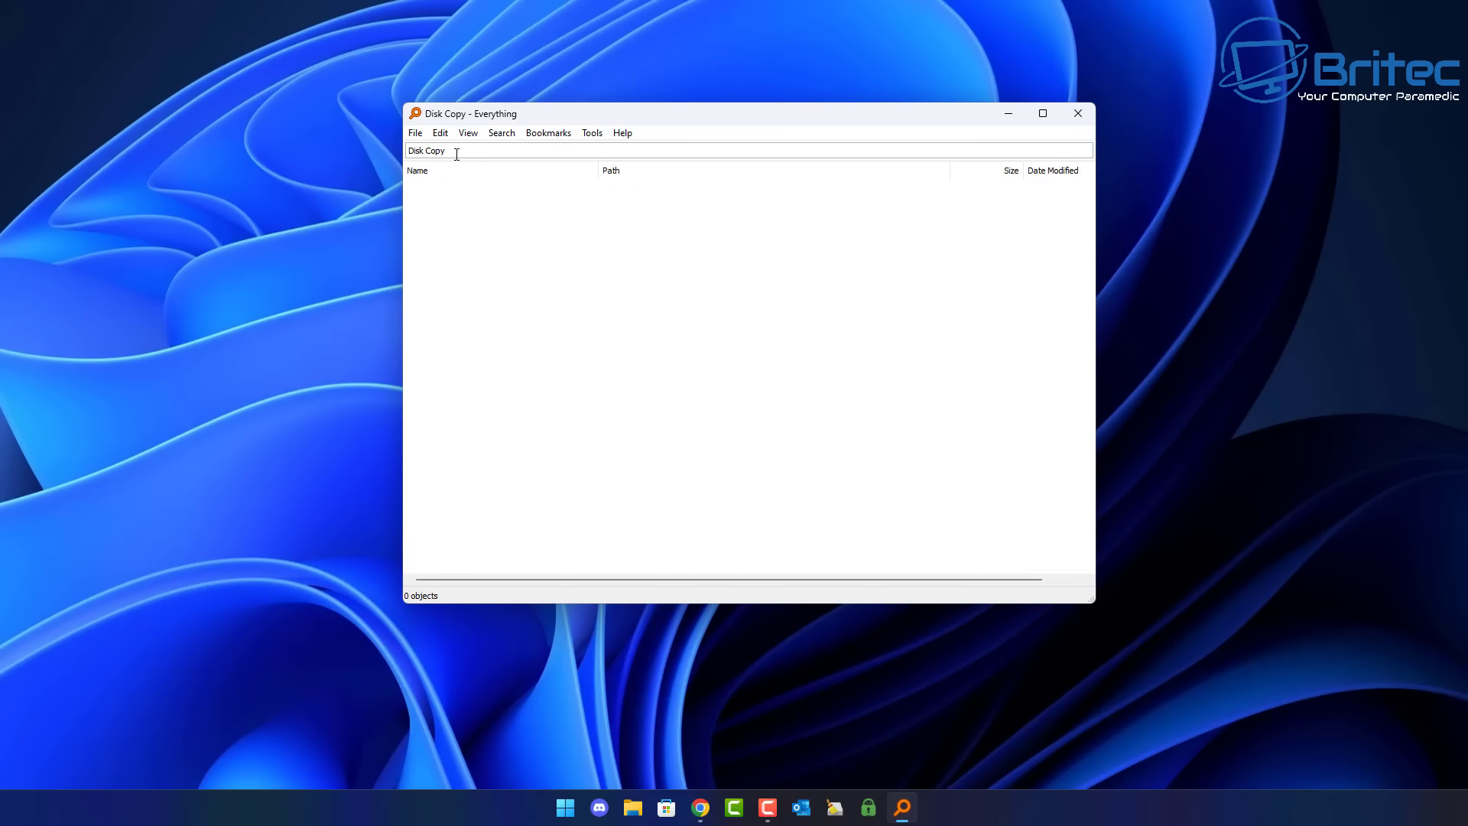
left_click(1078, 116)
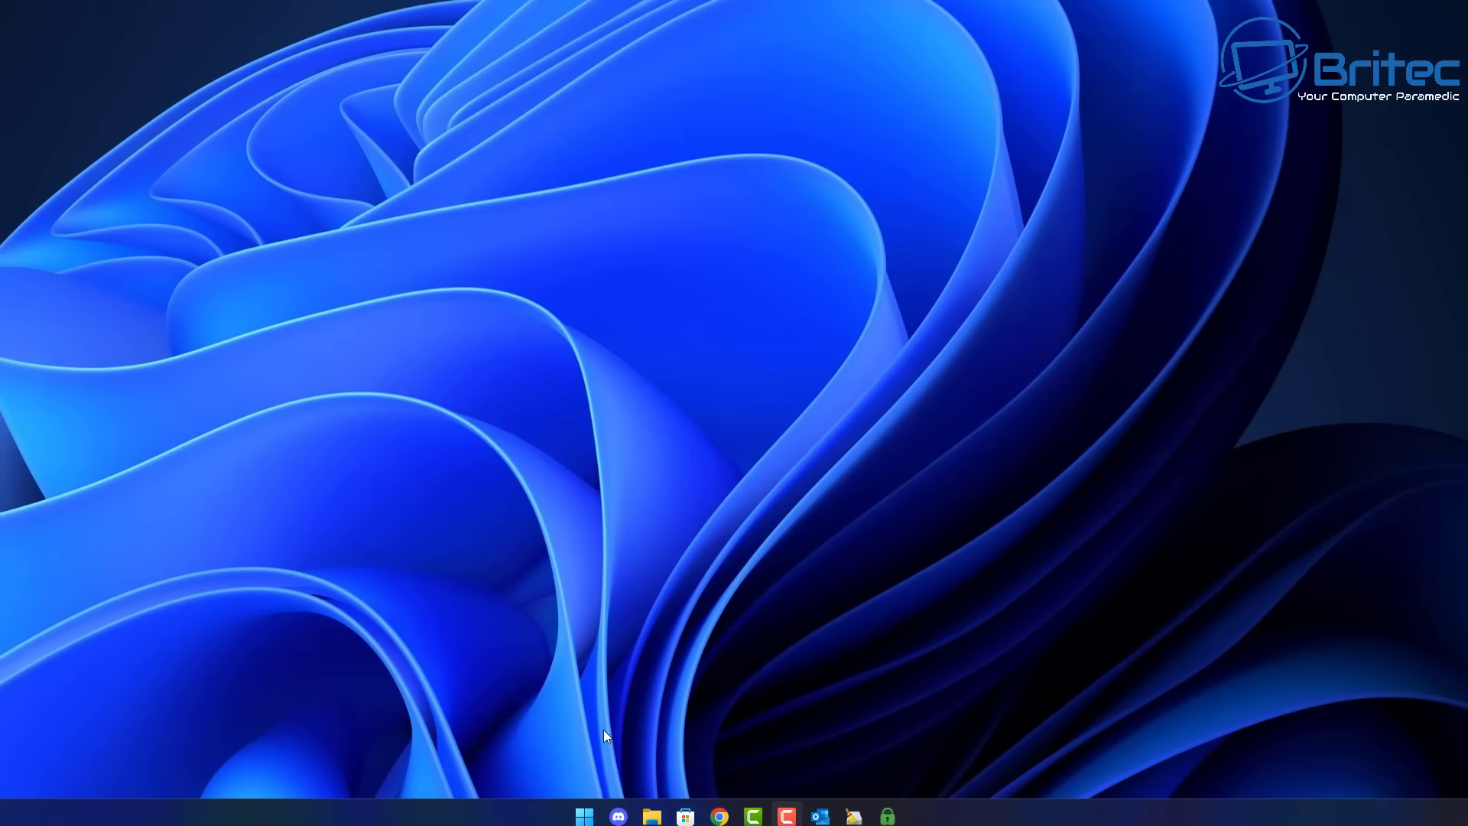
- Search Windows for EaseUS from the Start menu and clear the search term
left_click(585, 812)
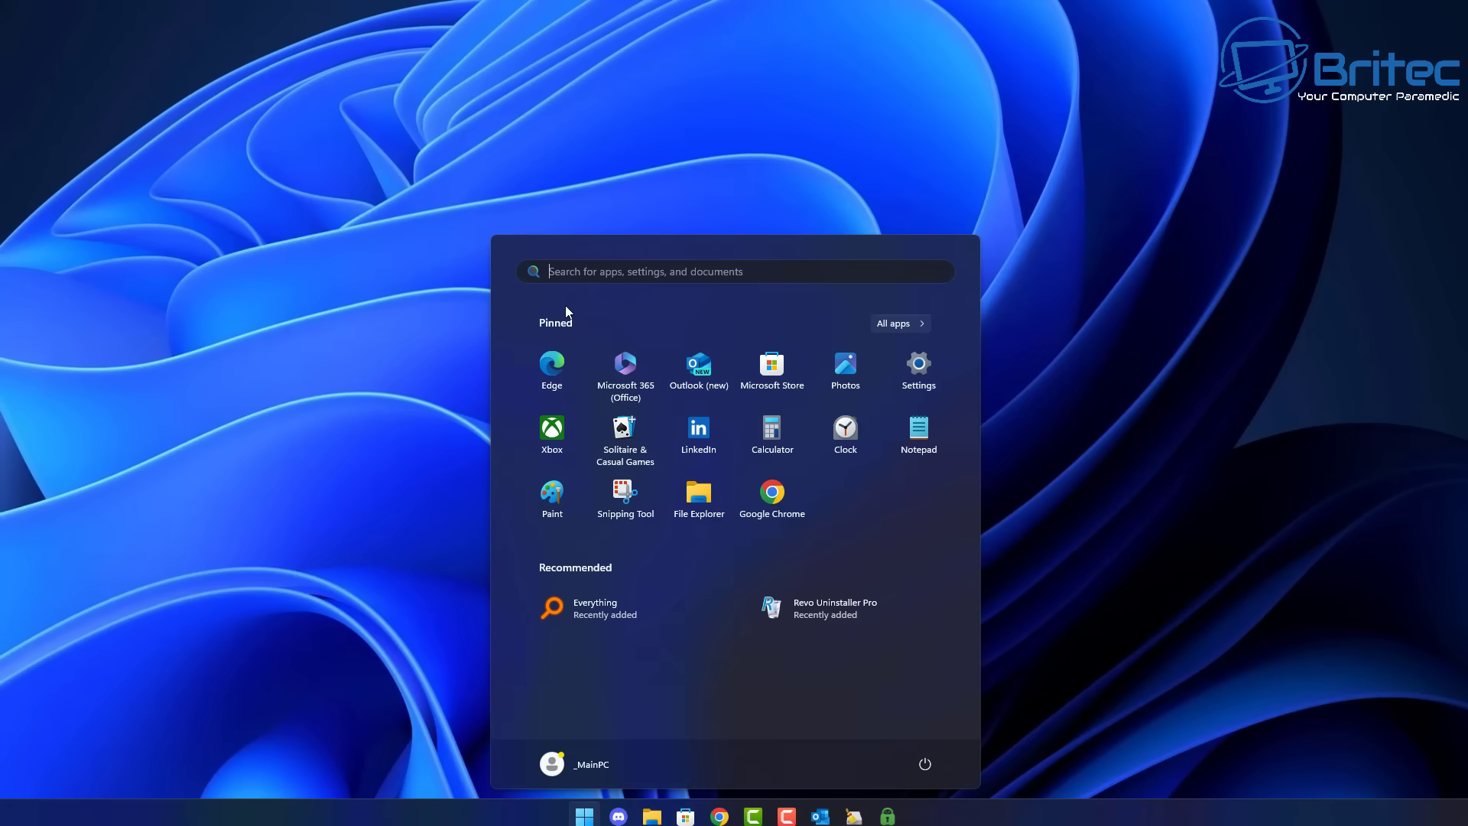
type("EaseU")
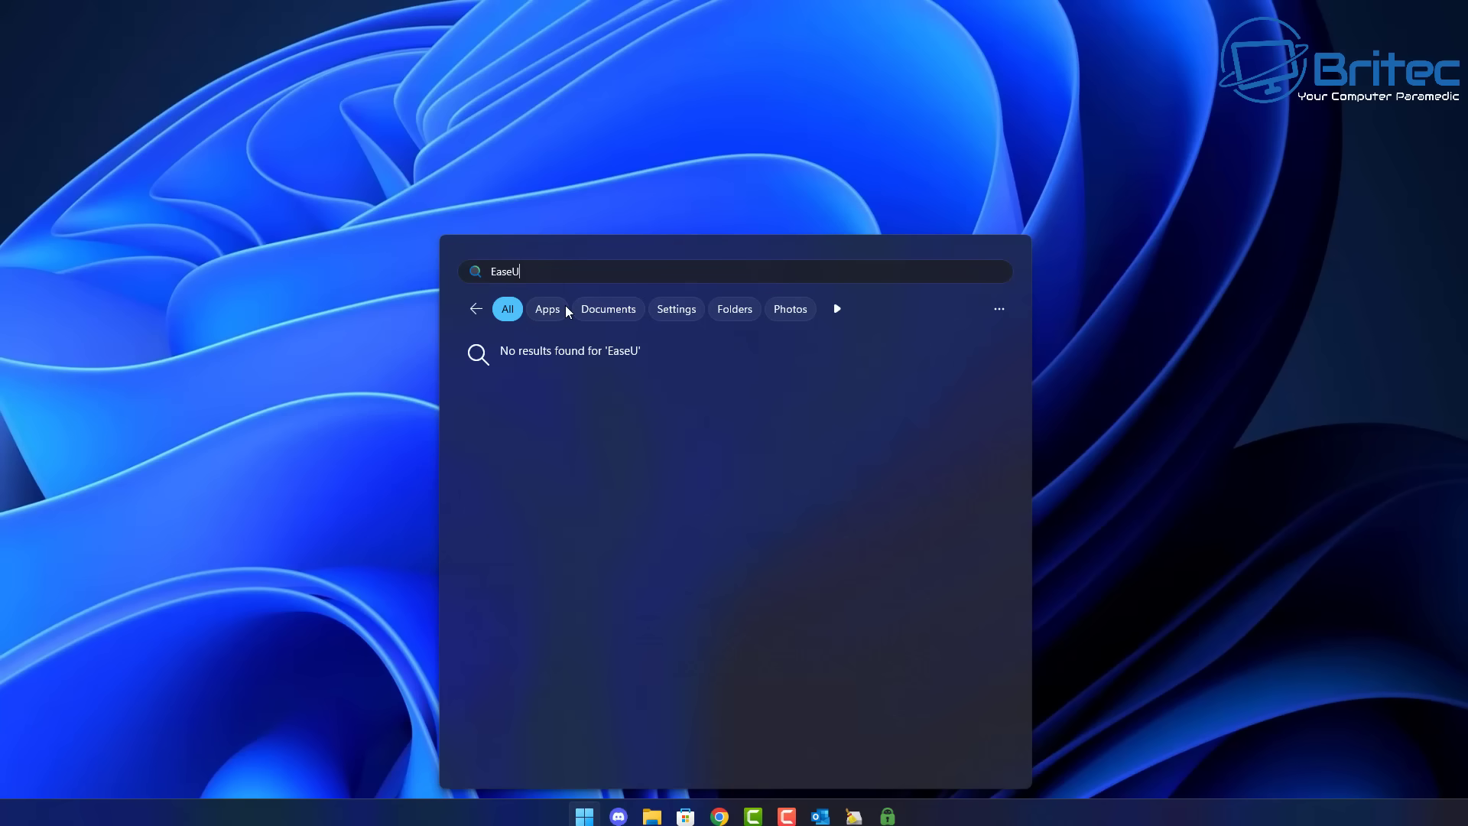
type("S")
key("BackSpace")
key("BackSpace")
key("BackSpace")
key("BackSpace")
key("BackSpace")
key("BackSpace")
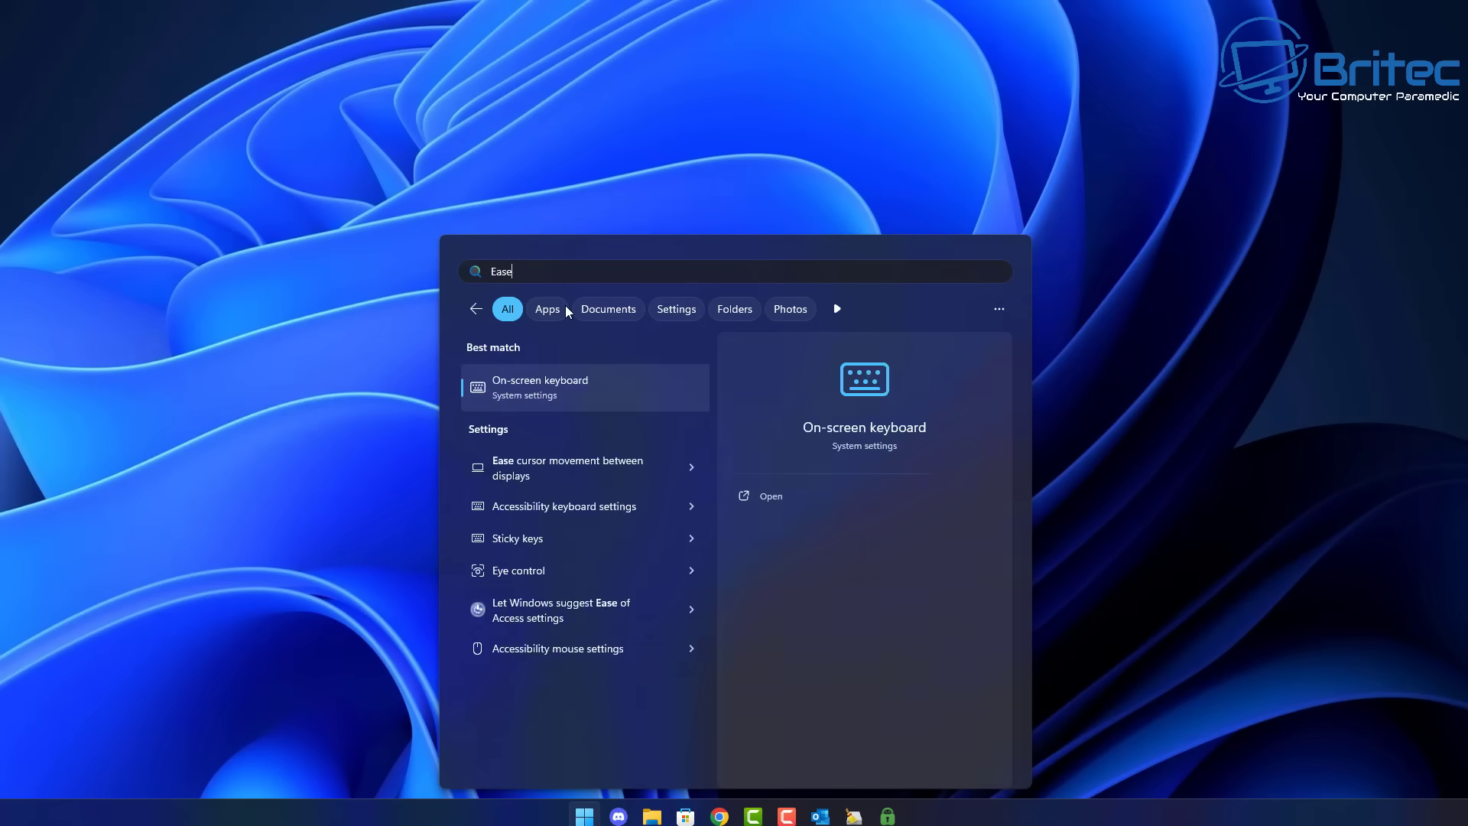
type("s")
key("BackSpace")
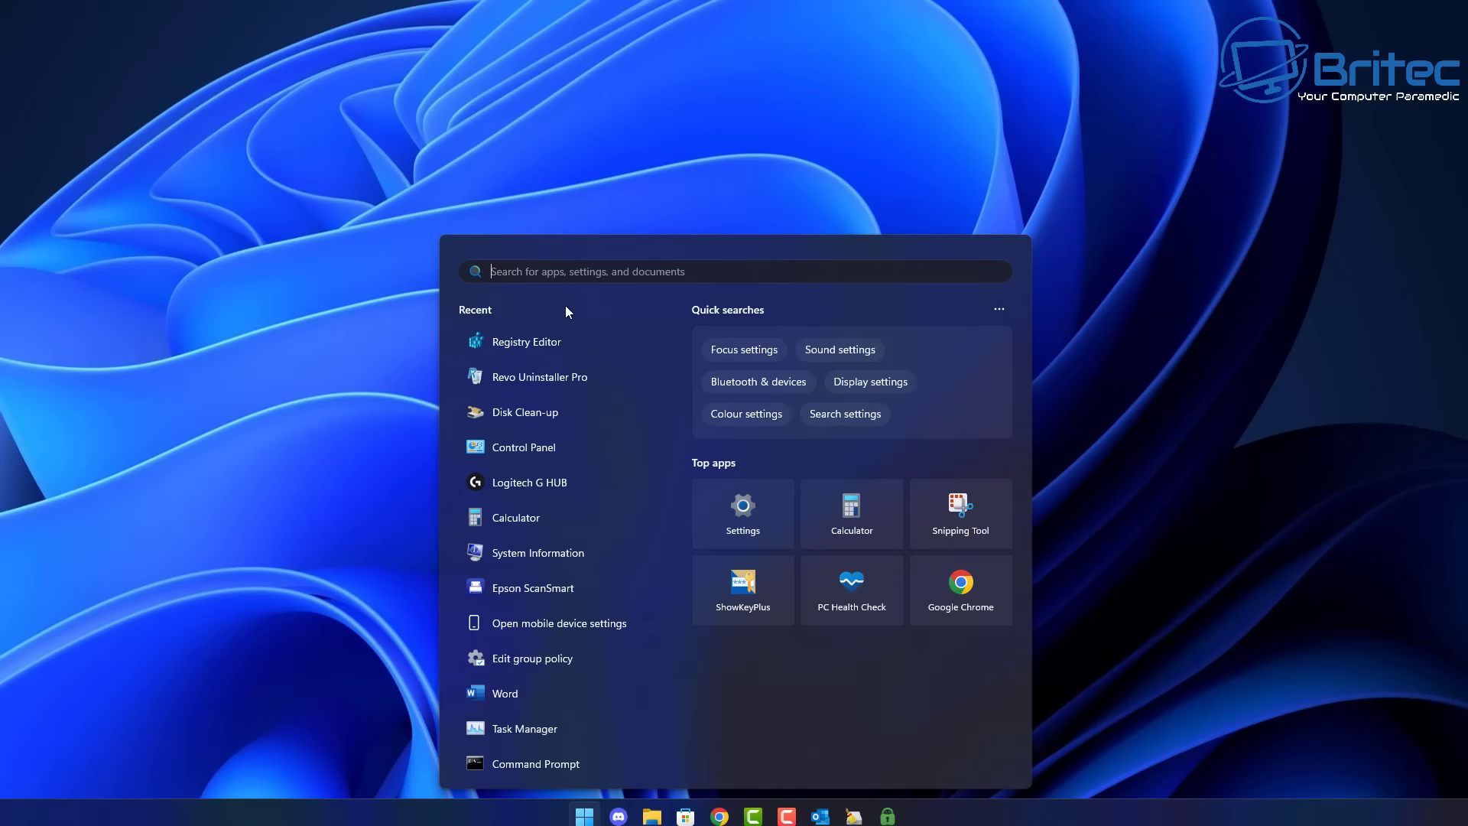
- Search Windows for Disk copy, clear the search term and close the Start search
type("Disk copy")
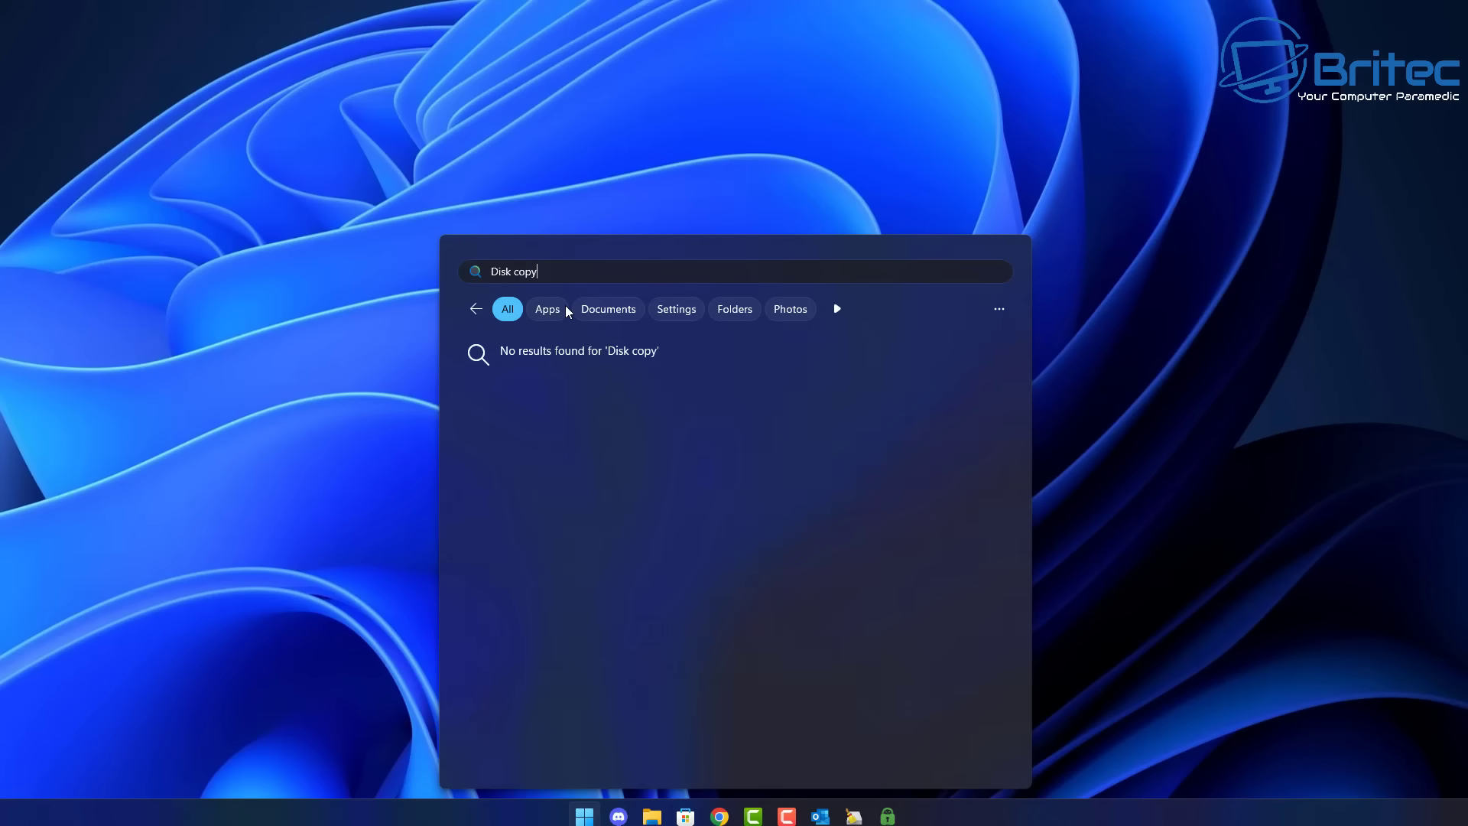
key("BackSpace")
key("BackSpace")
key("BackSpace")
key("BackSpace")
key("BackSpace")
key("BackSpace")
key("BackSpace")
key("BackSpace")
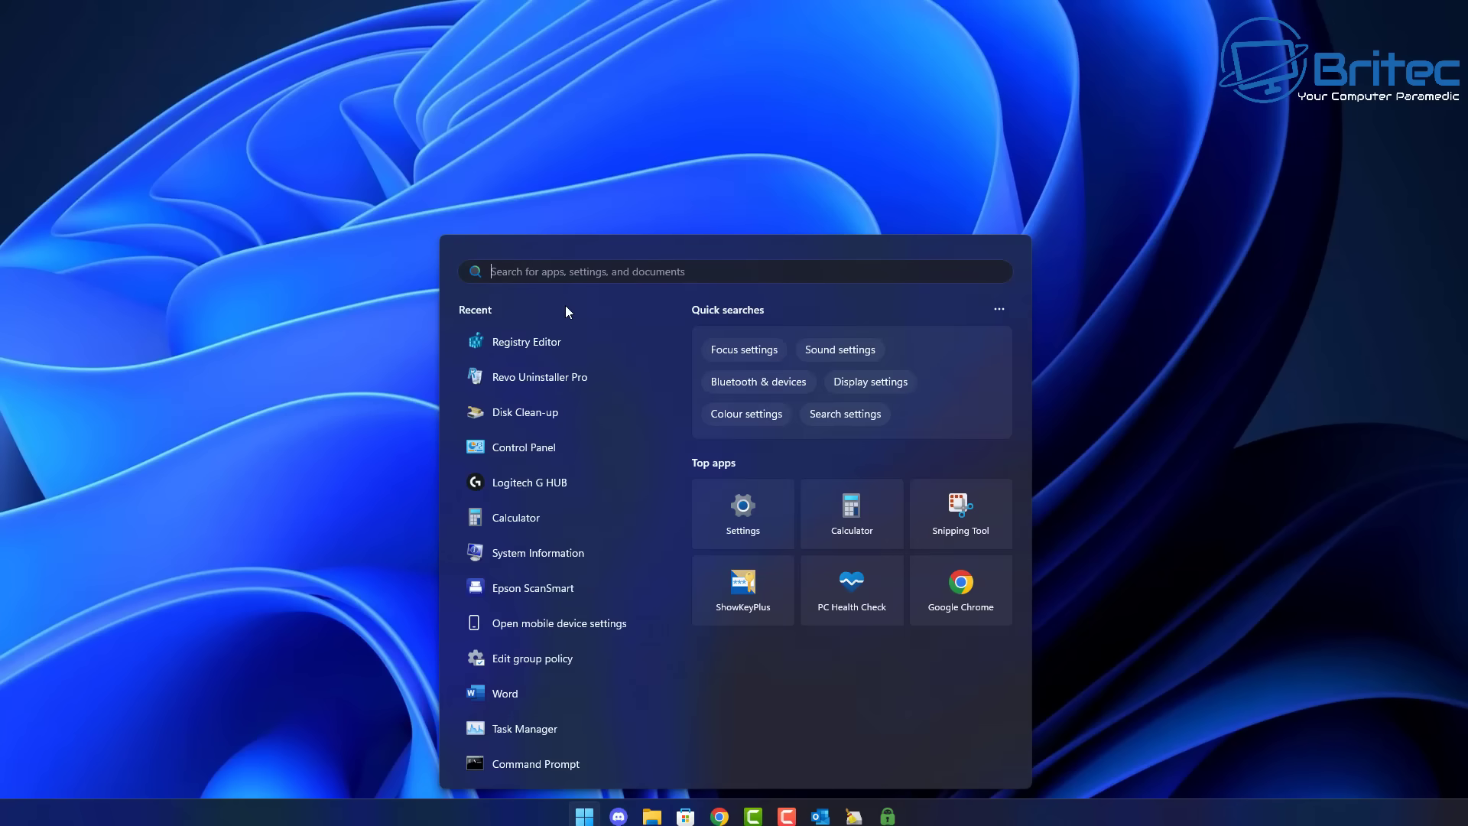
left_click(658, 176)
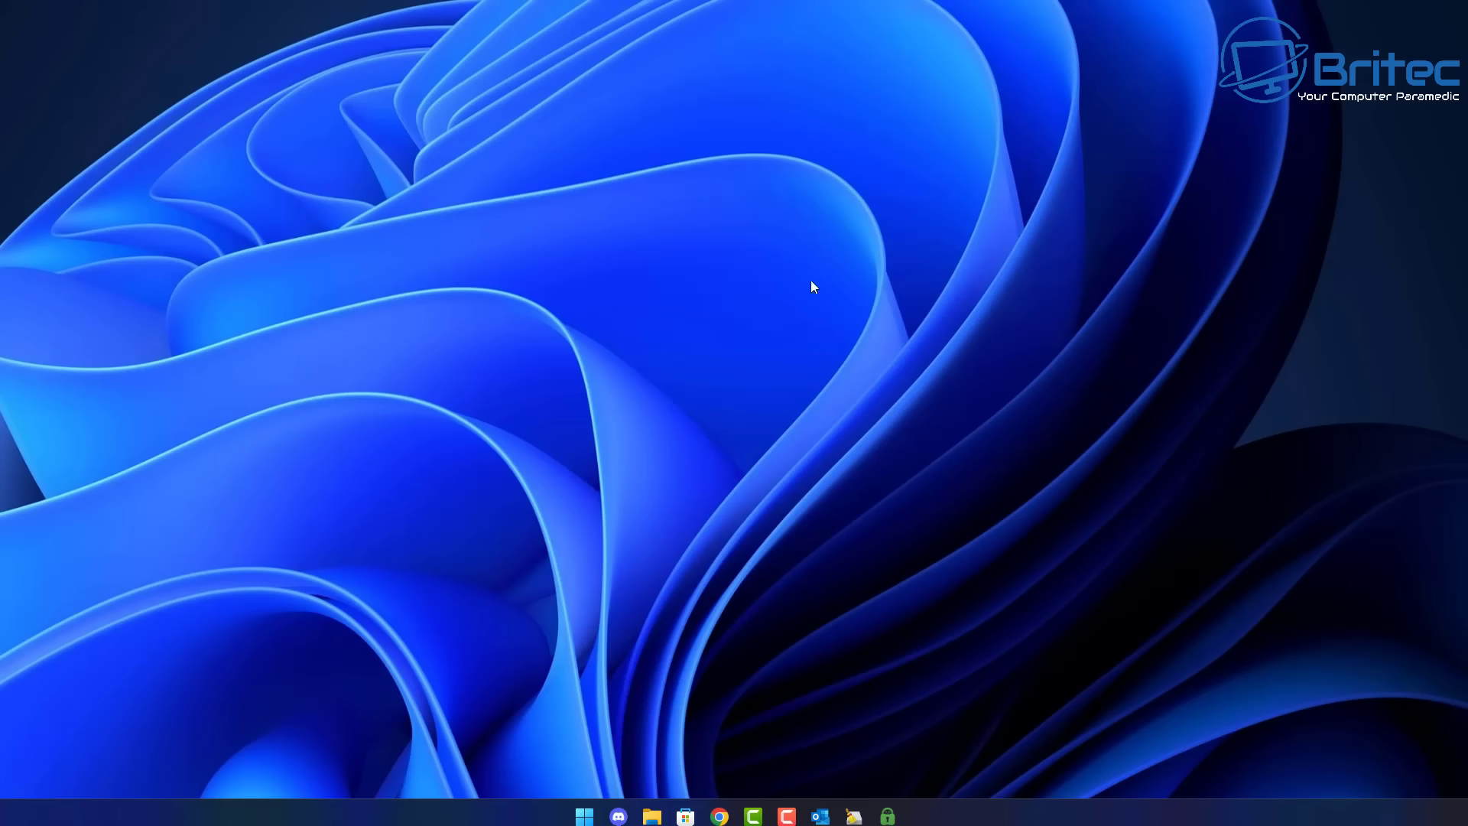